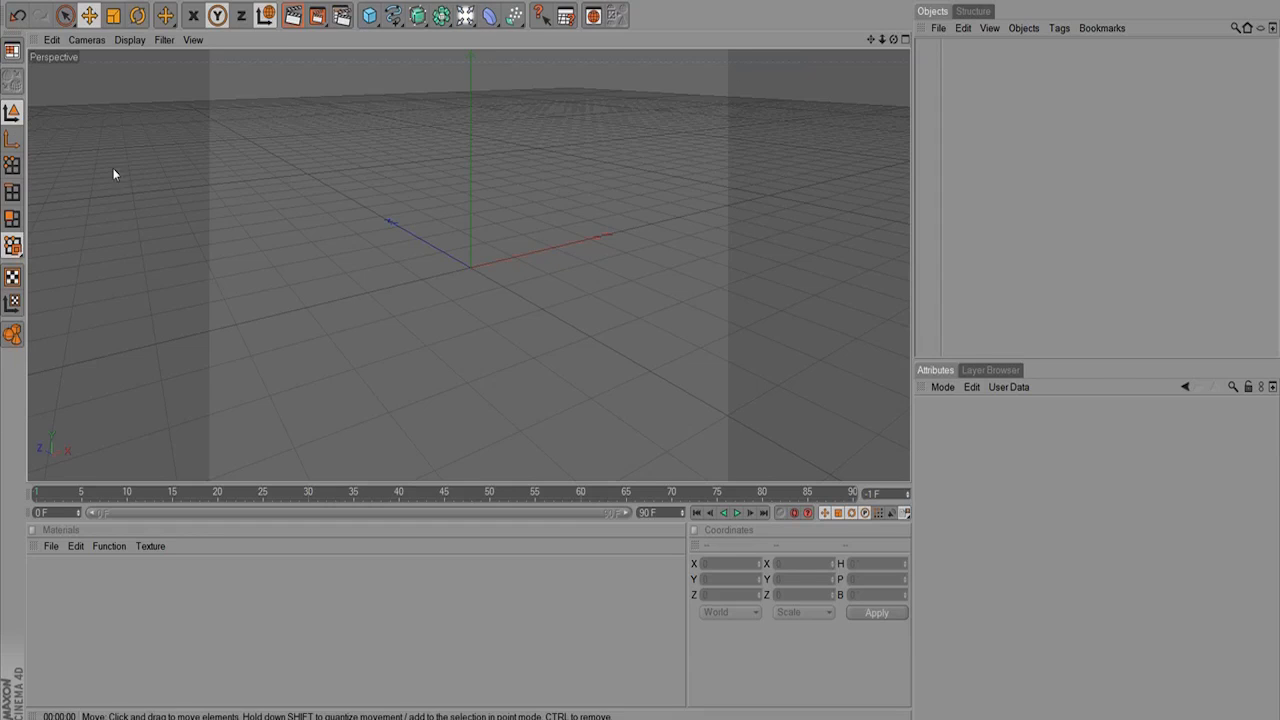
Undo the last edits, including the cube's deletion, and redo them.
click(17, 16)
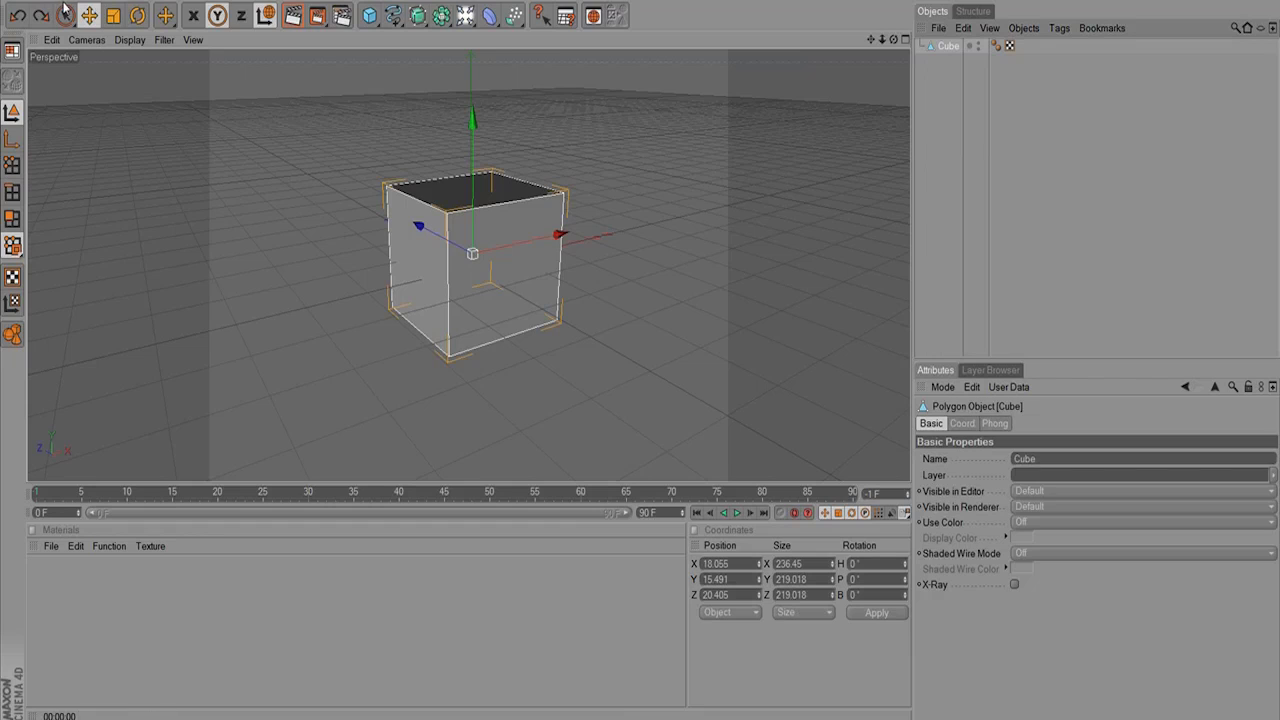
click(18, 17)
click(18, 17)
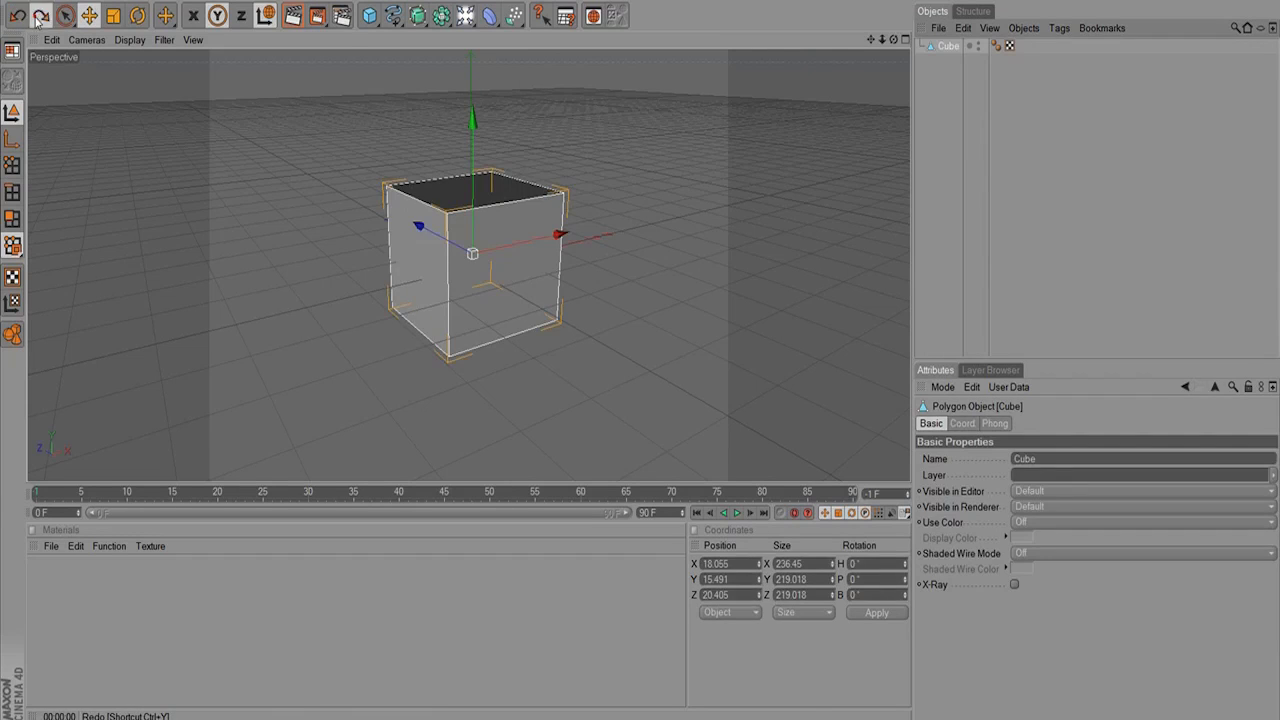
click(18, 17)
click(15, 21)
click(39, 19)
click(17, 18)
click(40, 18)
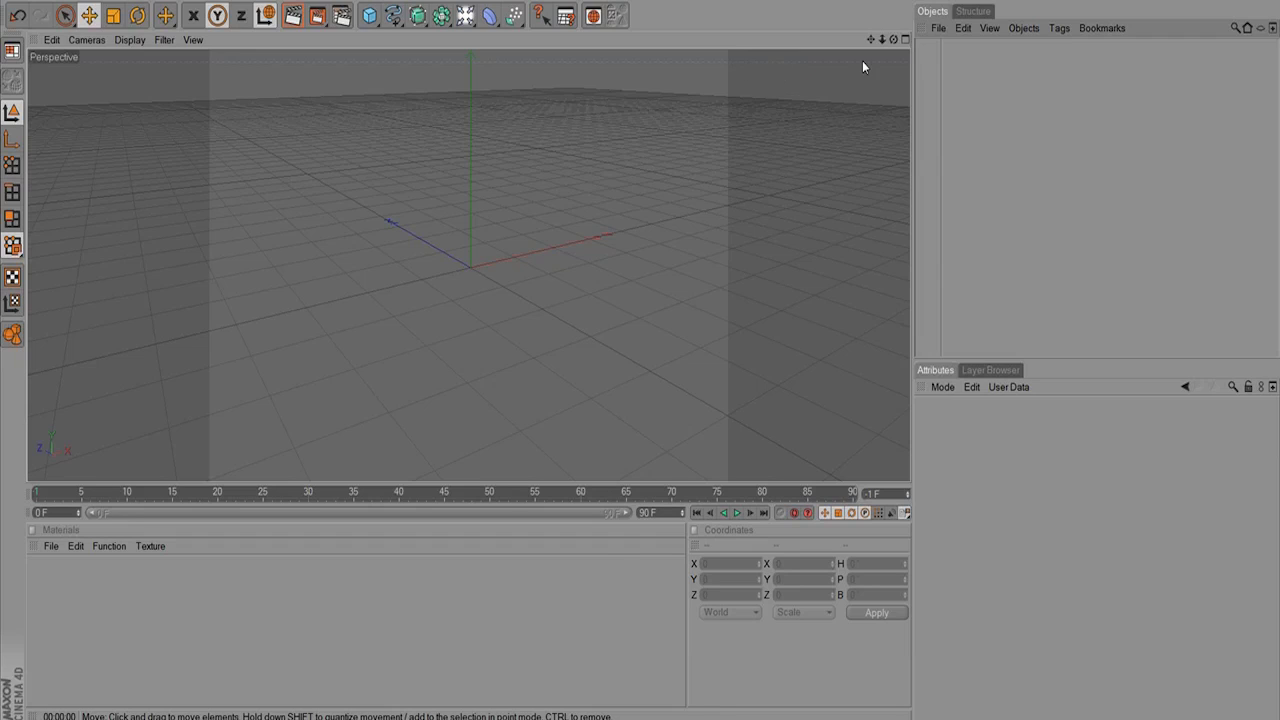
Activate the Live Selection tool from the group of selection tools.
click(63, 17)
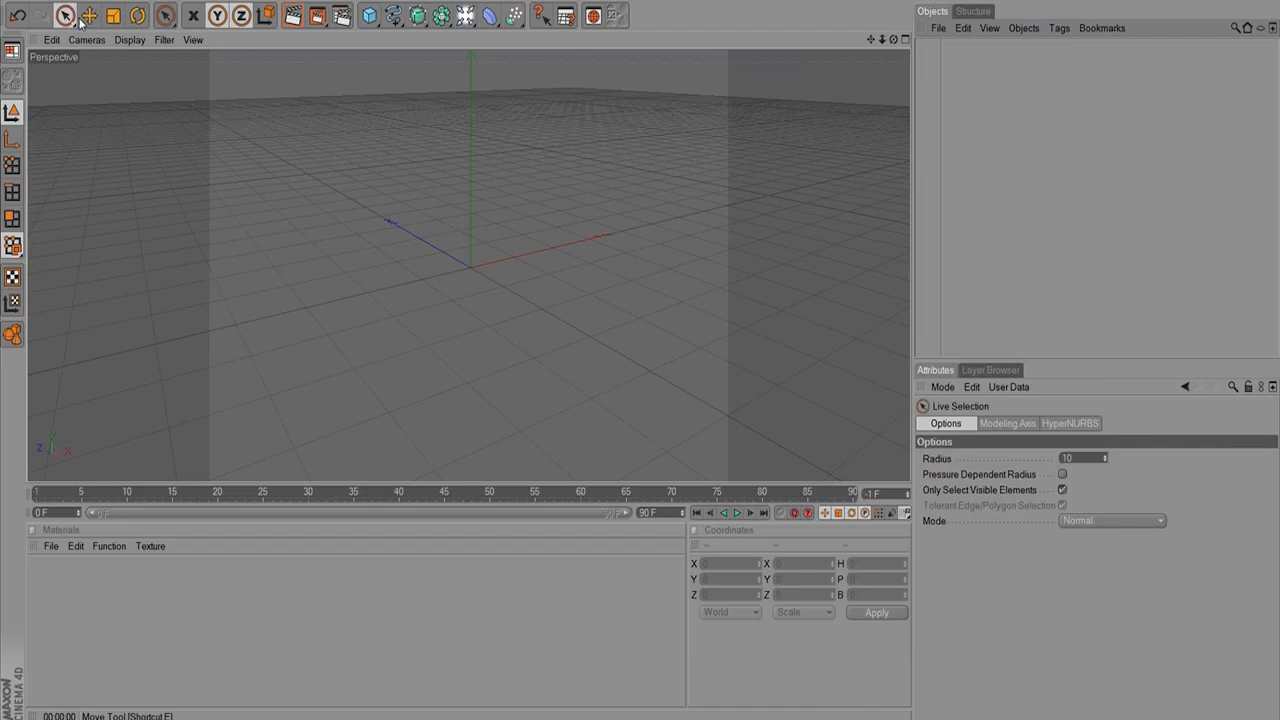
click(66, 17)
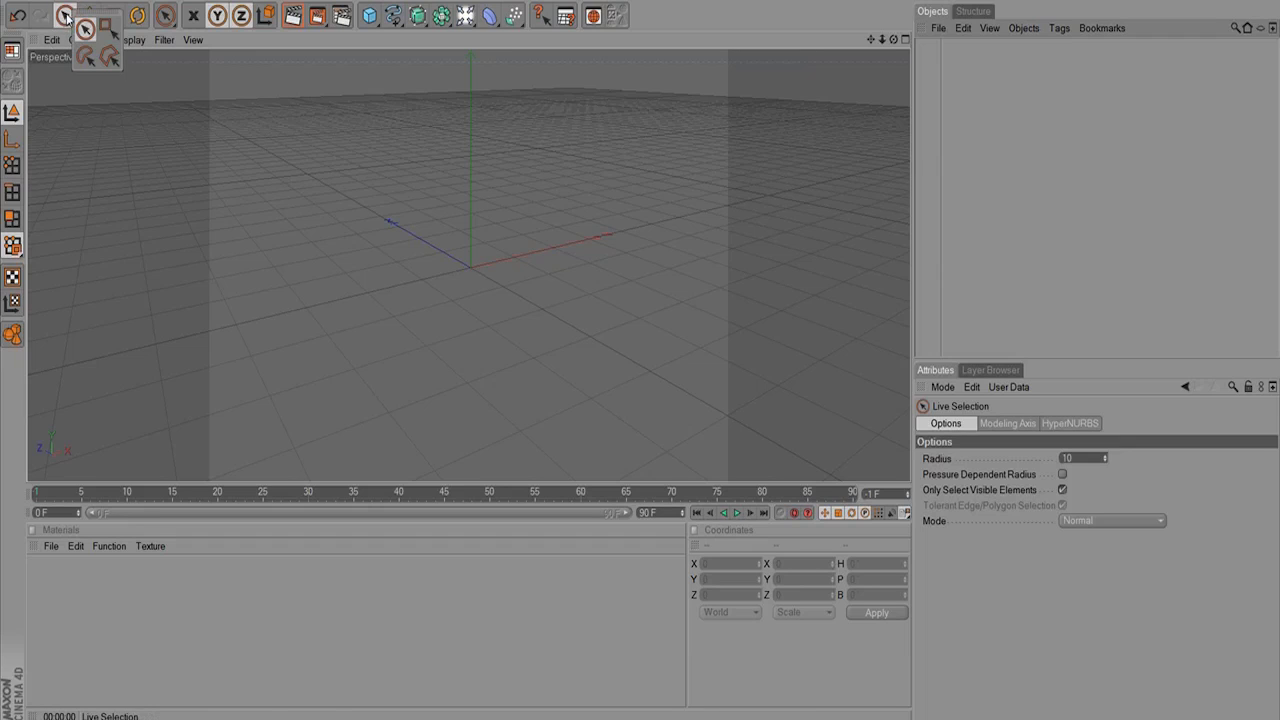
click(80, 30)
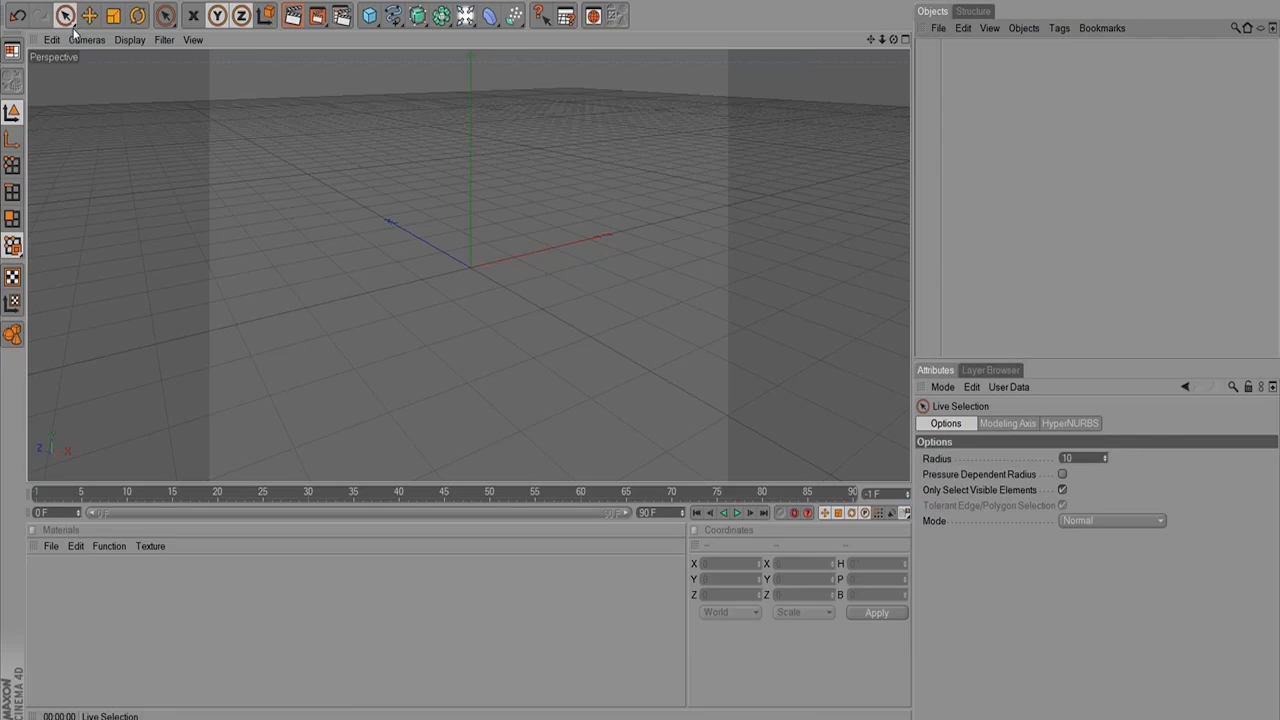
click(65, 15)
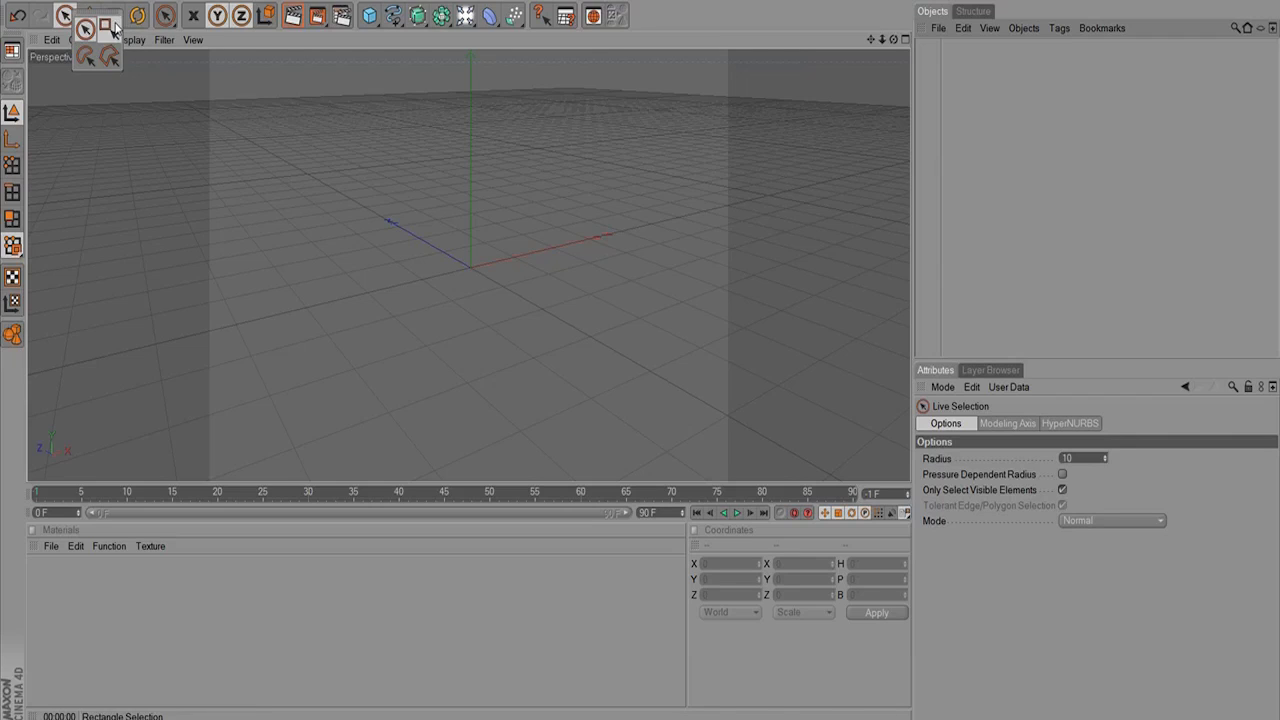
click(86, 32)
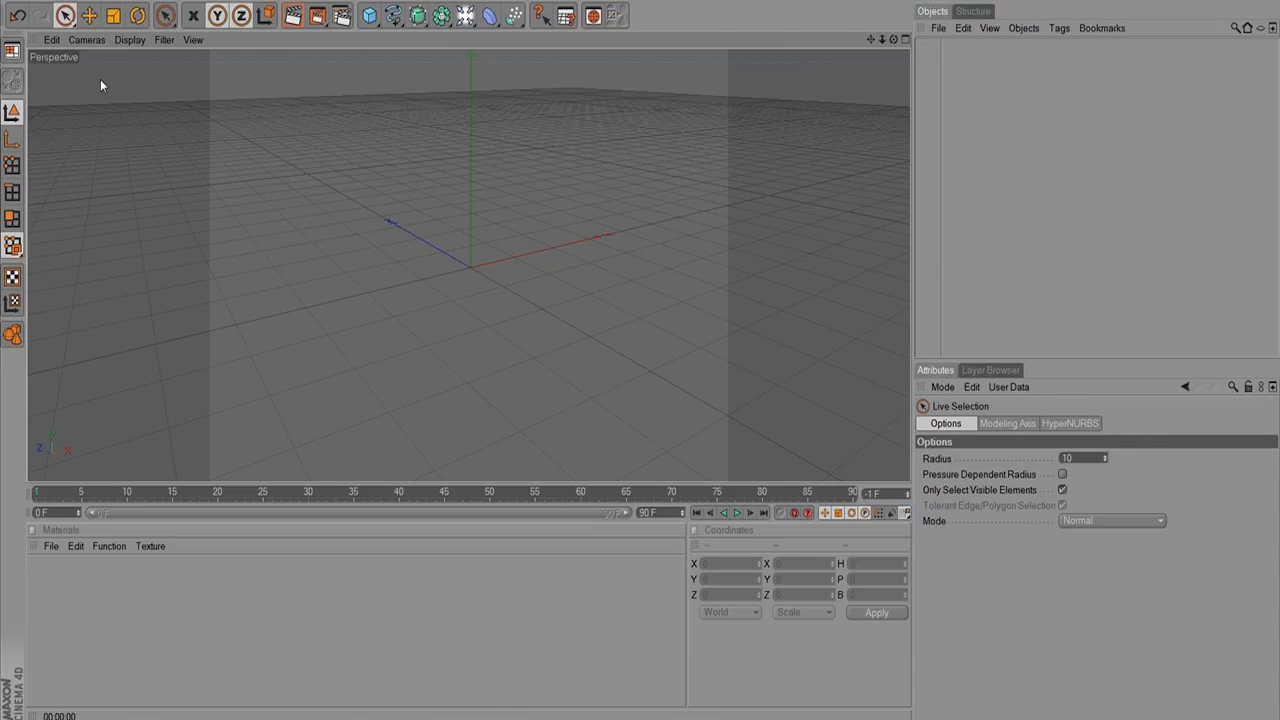
Draw a Rectangle Selection and a Lasso Selection across the empty perspective view.
click(66, 16)
click(110, 32)
drag(262, 111, 666, 371)
click(66, 16)
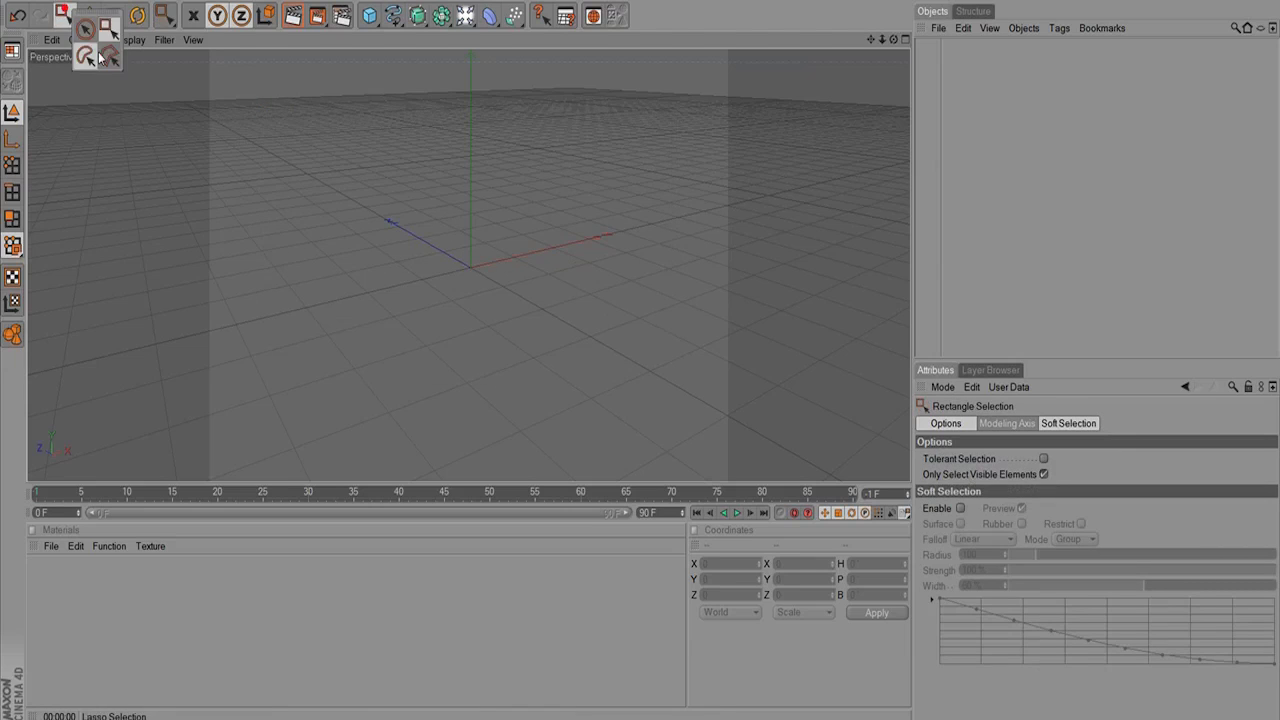
click(85, 56)
mouse_move(376, 95)
mouse_down()
mouse_move(360, 354)
mouse_move(527, 155)
mouse_move(376, 95)
mouse_up()
Outline a closed eight-point Polygon Selection around the world origin in the perspective view.
click(66, 16)
click(112, 58)
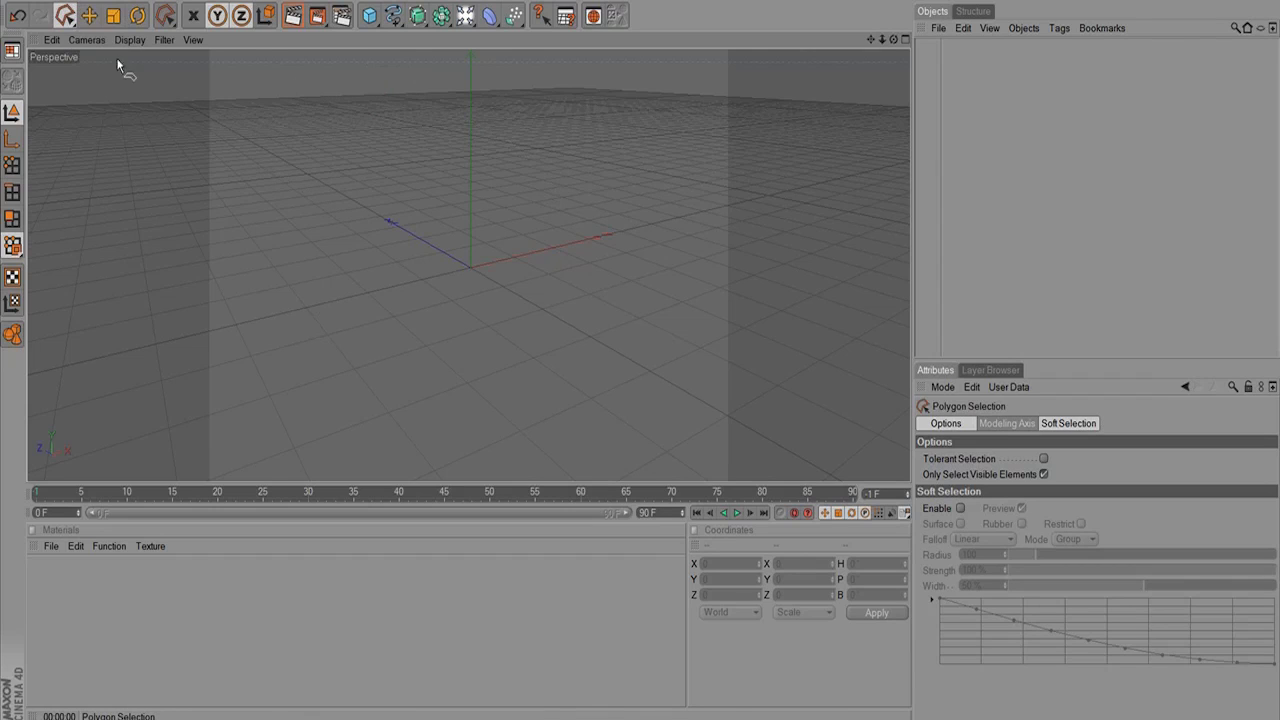
click(344, 182)
click(314, 374)
click(480, 416)
click(634, 408)
click(624, 228)
click(474, 172)
click(334, 103)
click(248, 192)
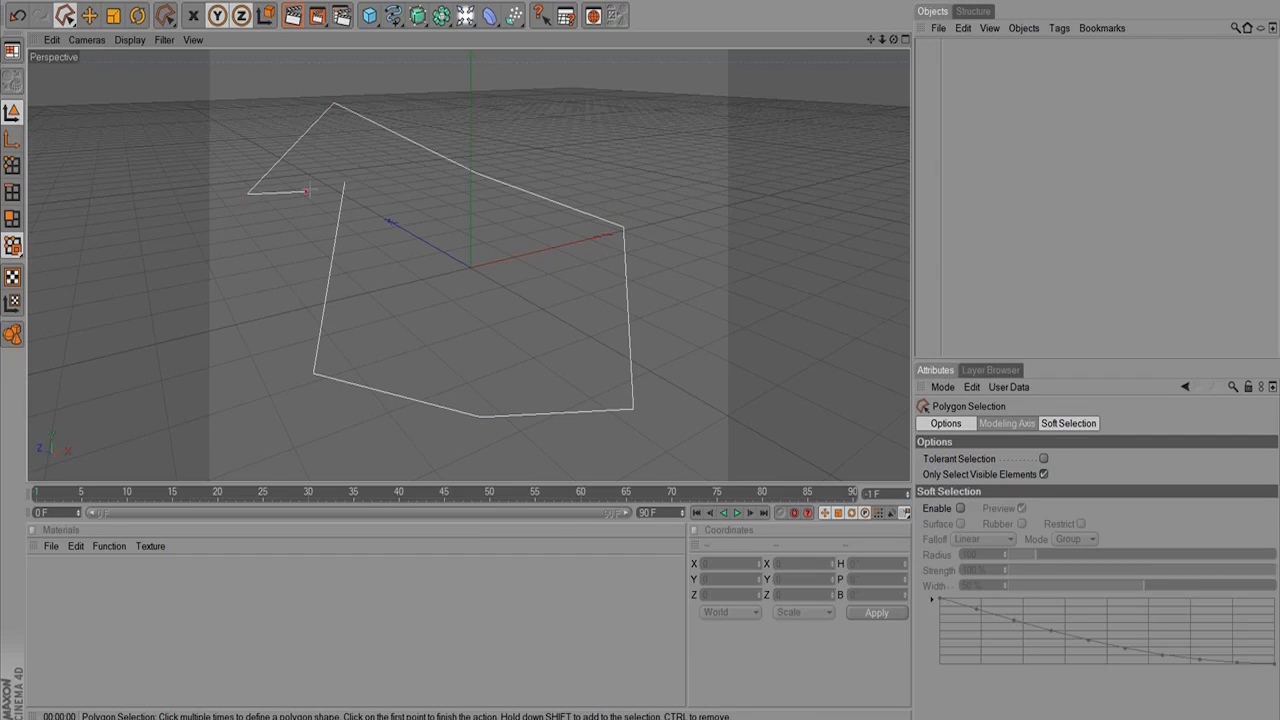
click(345, 182)
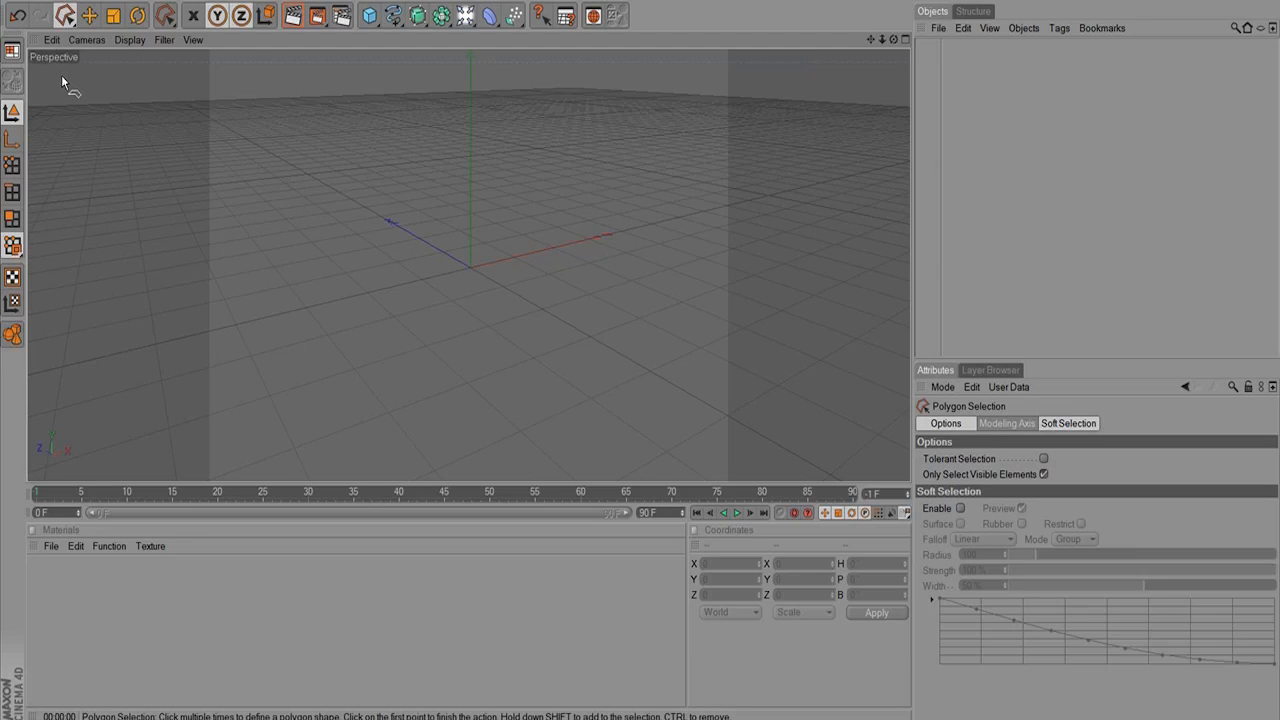
Outline another closed Polygon Selection with seven points around the world origin.
drag(64, 16, 109, 57)
click(334, 170)
click(287, 265)
click(377, 341)
click(495, 382)
click(636, 325)
click(607, 204)
click(458, 159)
click(334, 170)
Add a cube with the Move tool active and unlock movement along the X and Z axes.
click(89, 15)
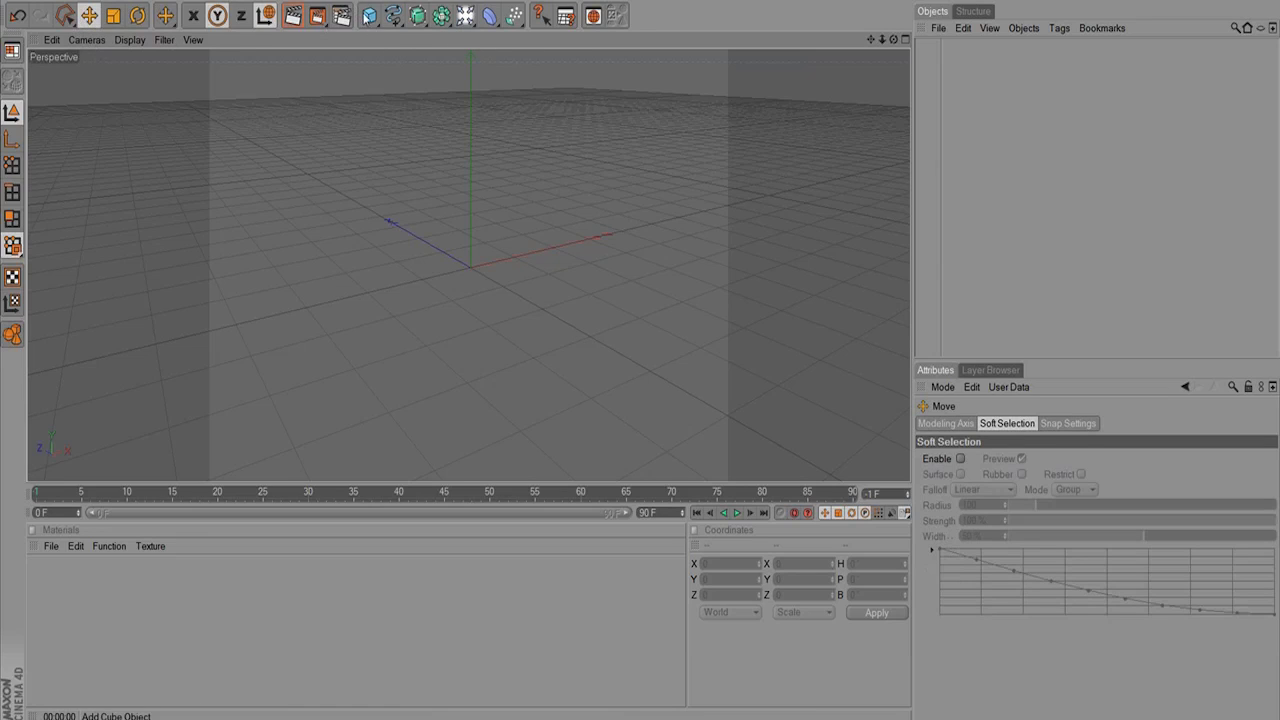
click(369, 16)
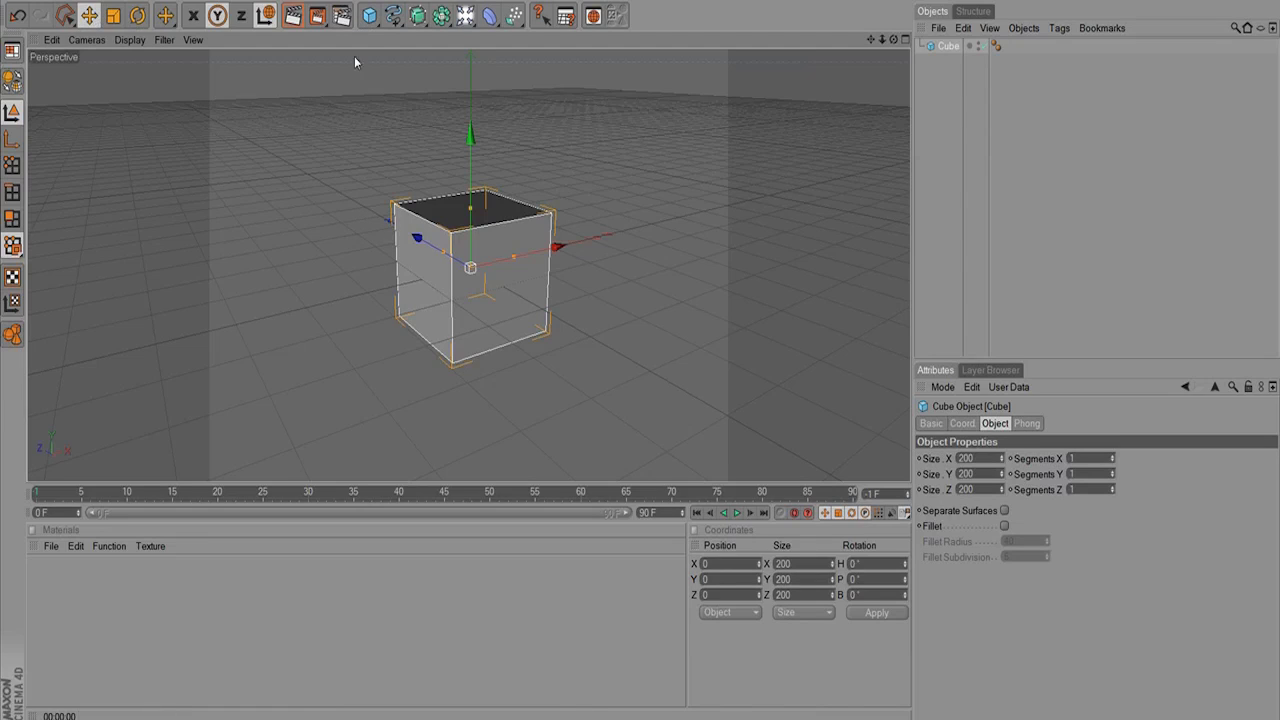
click(193, 15)
click(241, 15)
Move the cube freely and along its axes to about X -38.5, Y -12.9, Z 17.8.
drag(438, 272, 389, 217)
mouse_move(530, 270)
mouse_down()
mouse_move(719, 213)
mouse_move(512, 259)
mouse_up()
drag(443, 203, 463, 148)
mouse_move(513, 190)
mouse_down()
mouse_move(551, 190)
mouse_move(526, 192)
mouse_up()
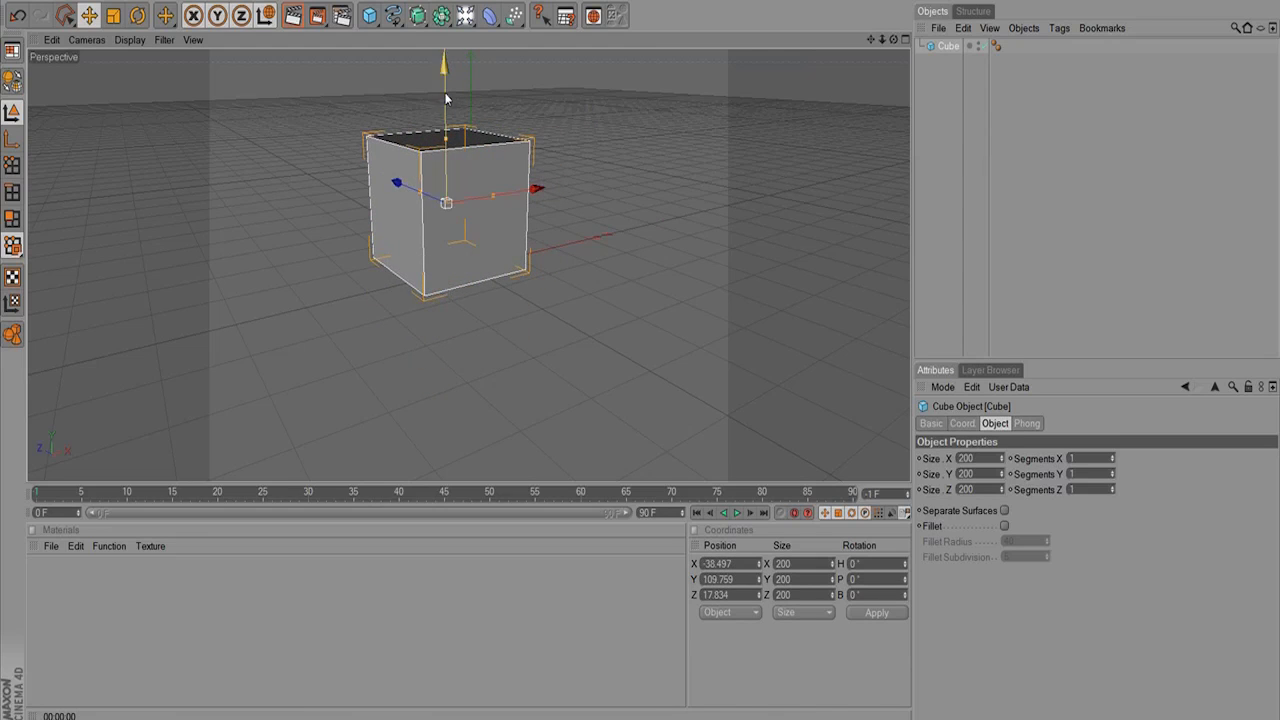
drag(444, 94, 505, 154)
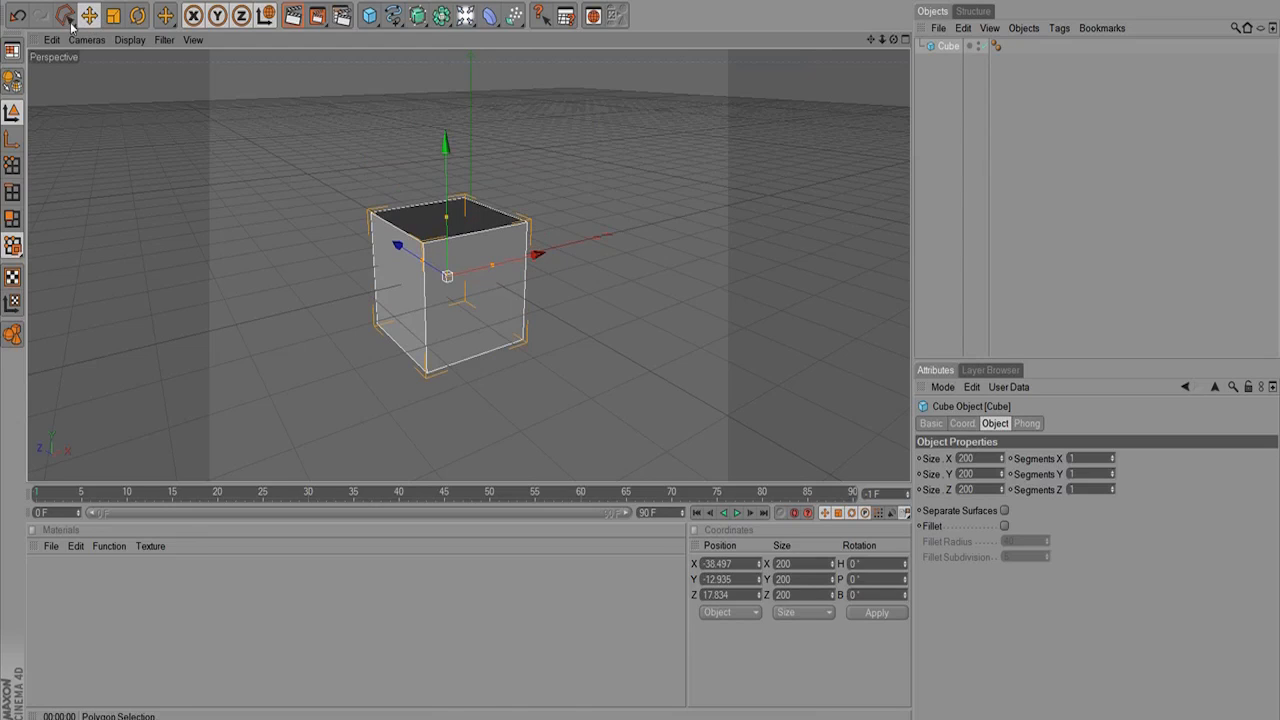
Scale the cube uniformly to about 244 on every side.
click(113, 16)
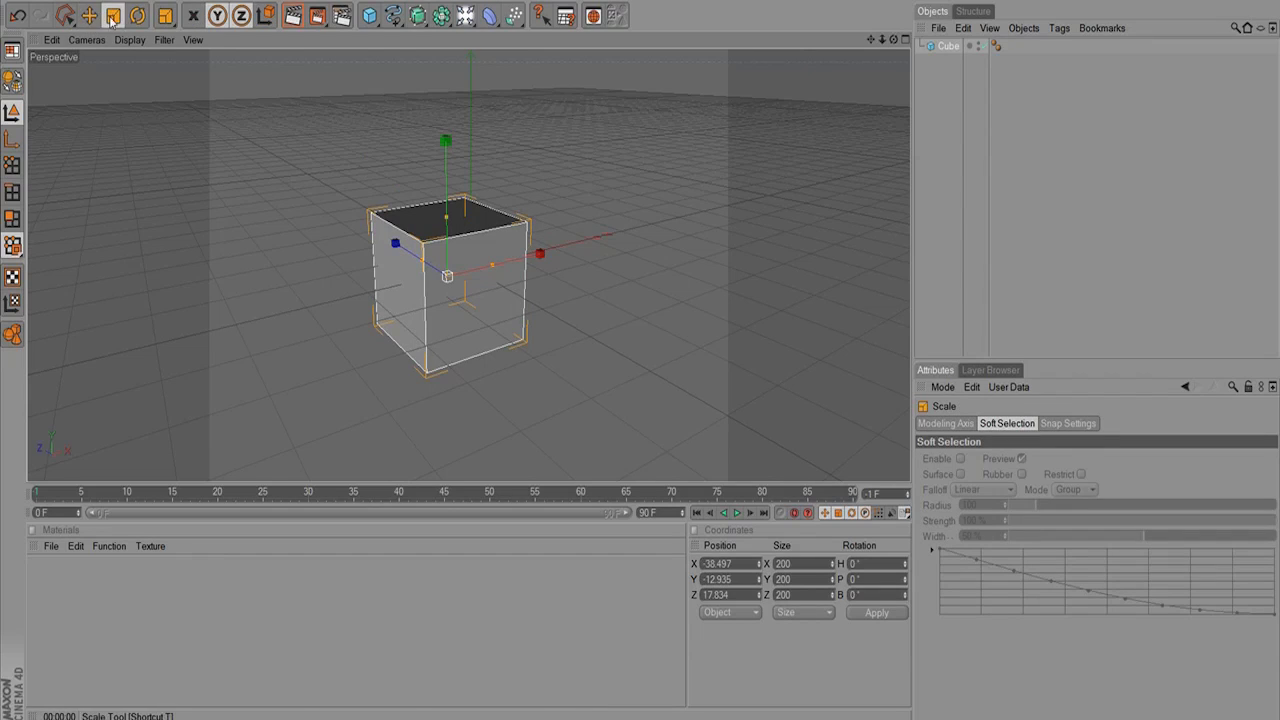
drag(437, 323, 440, 267)
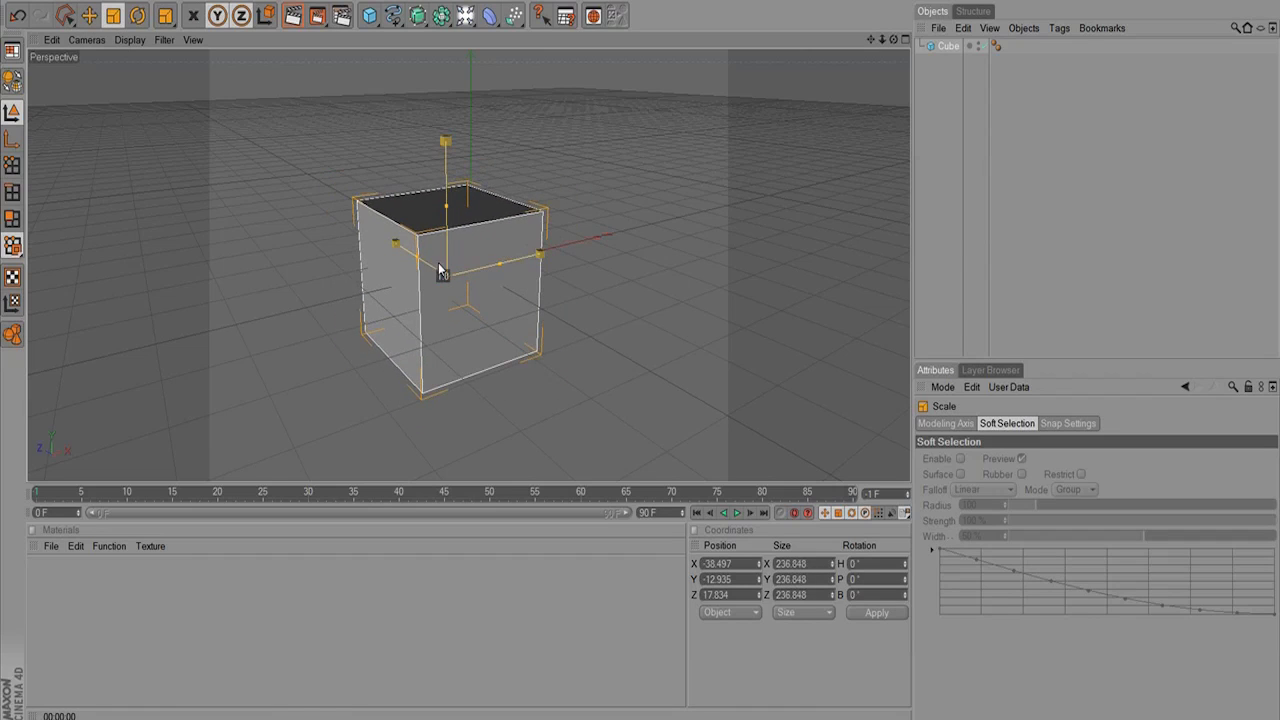
mouse_move(545, 257)
mouse_down()
mouse_move(788, 235)
mouse_move(552, 259)
mouse_up()
drag(395, 245, 468, 234)
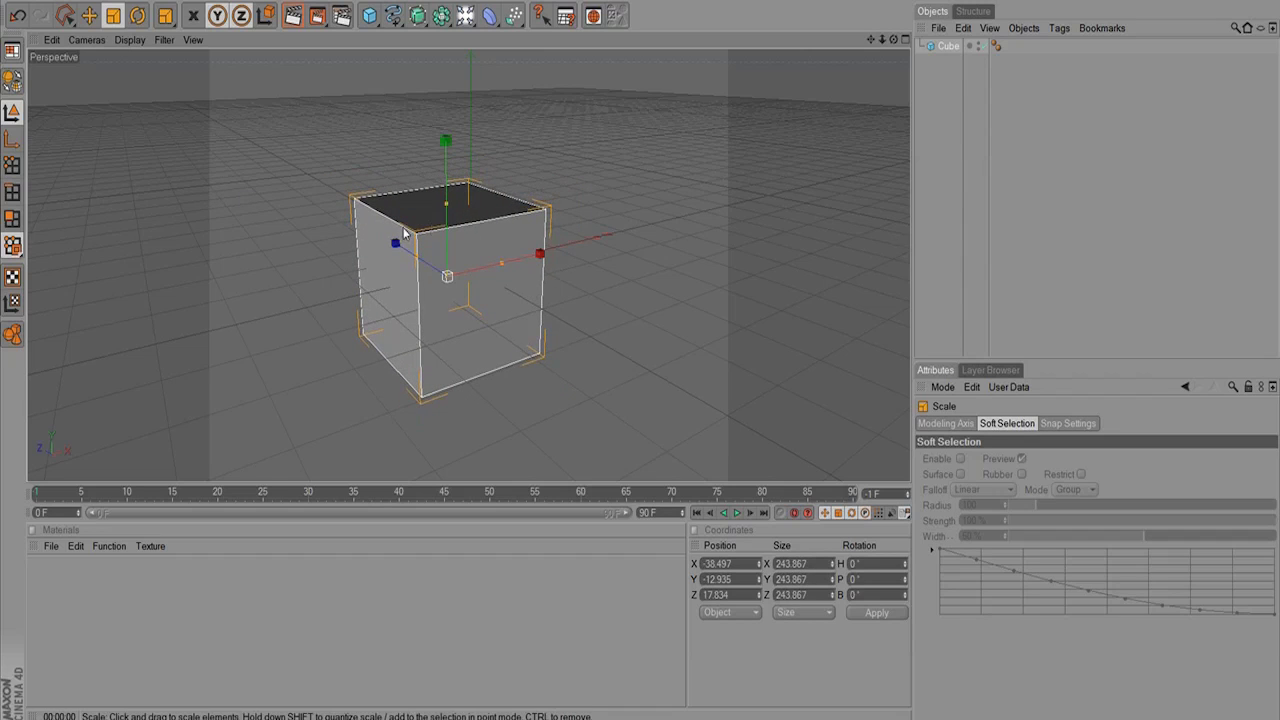
Make the cube editable and scale it separately per axis to about 306 in X, 148 in Y and 265 in Z.
key(c)
drag(540, 252, 872, 248)
drag(393, 241, 473, 200)
drag(447, 139, 468, 335)
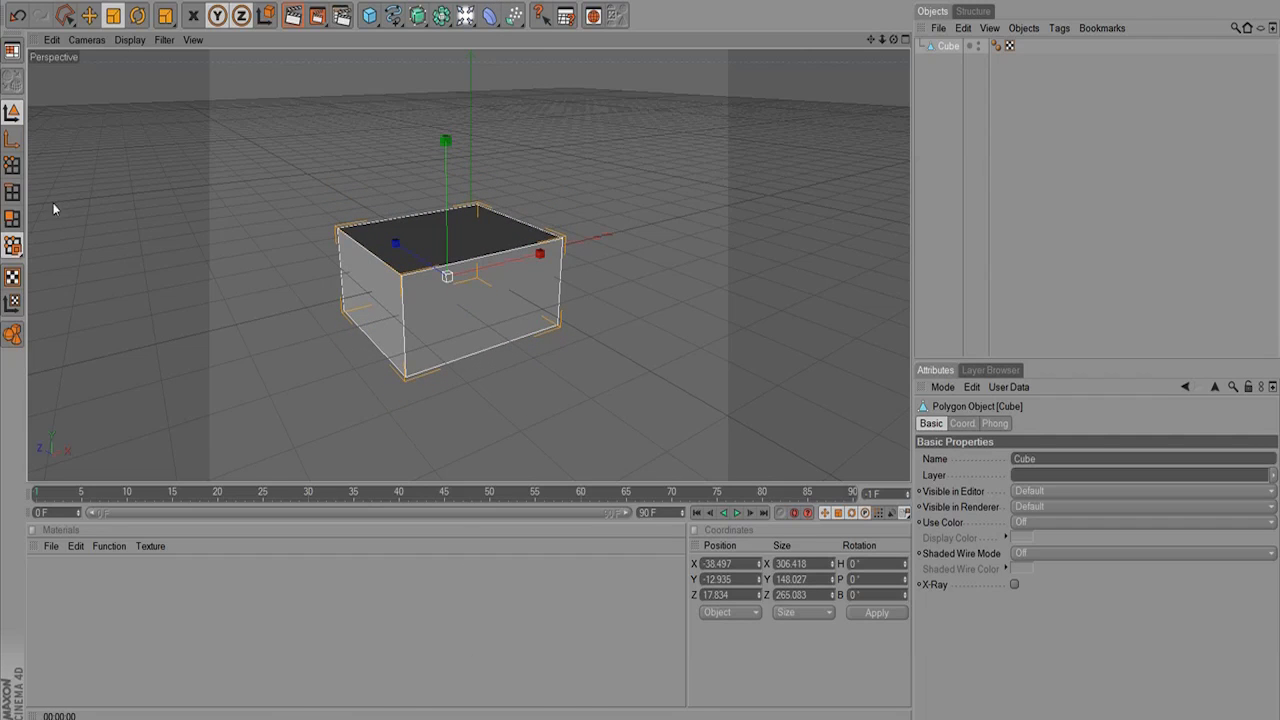
Rotate the box to about H 55.4°, P -8.8°, B -12°.
key(r)
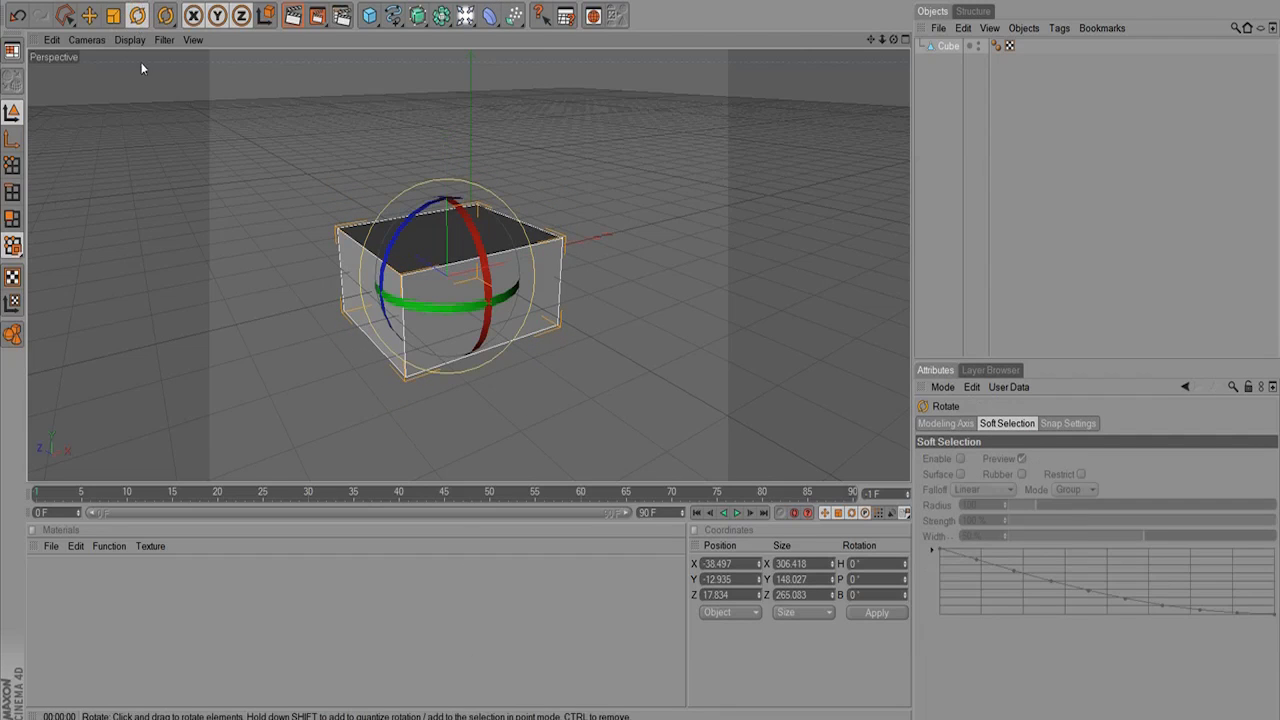
drag(421, 305, 386, 303)
drag(454, 260, 419, 195)
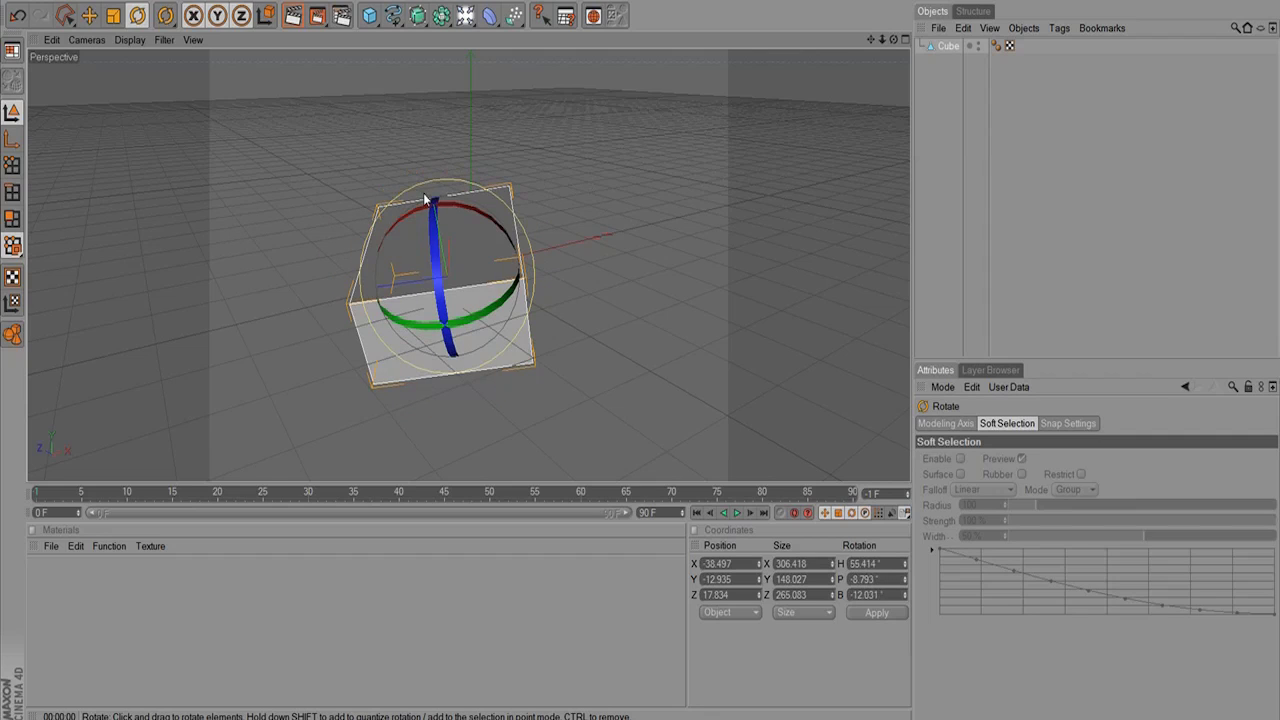
Replace the rotated box with a new cube and move it to about X -10.9, Y 12.6, Z 12.3.
key(Delete)
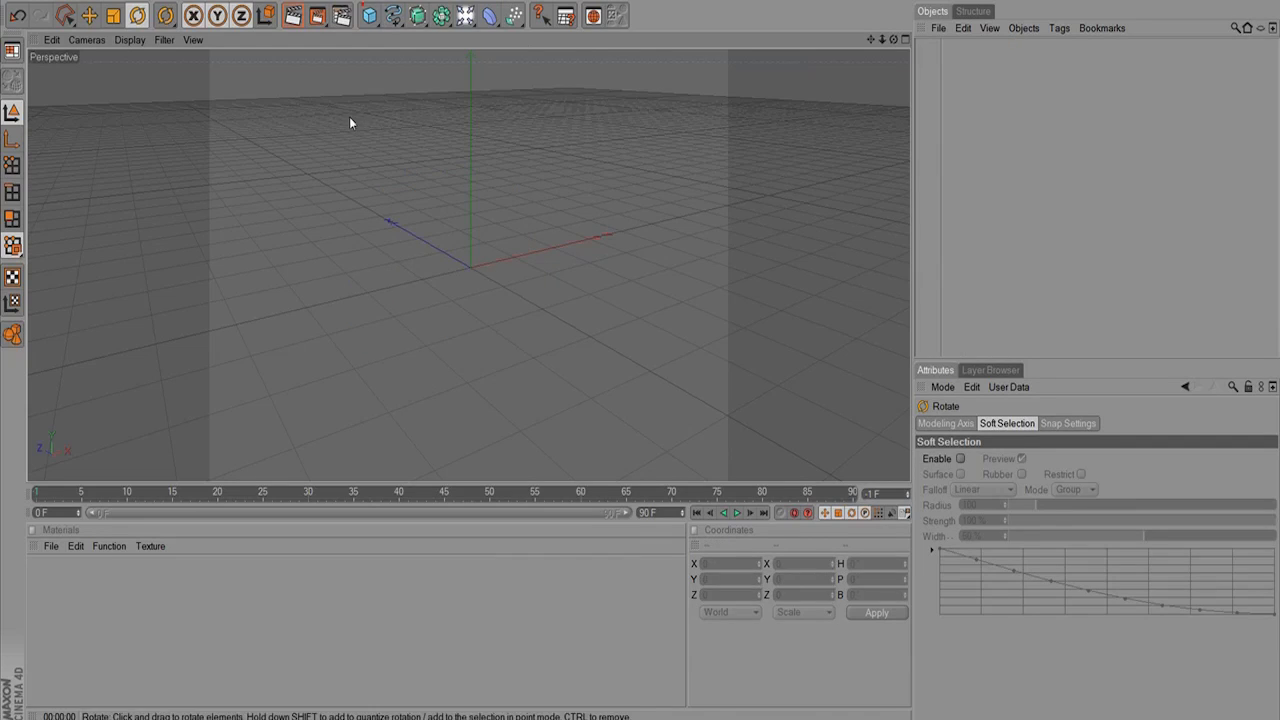
click(369, 16)
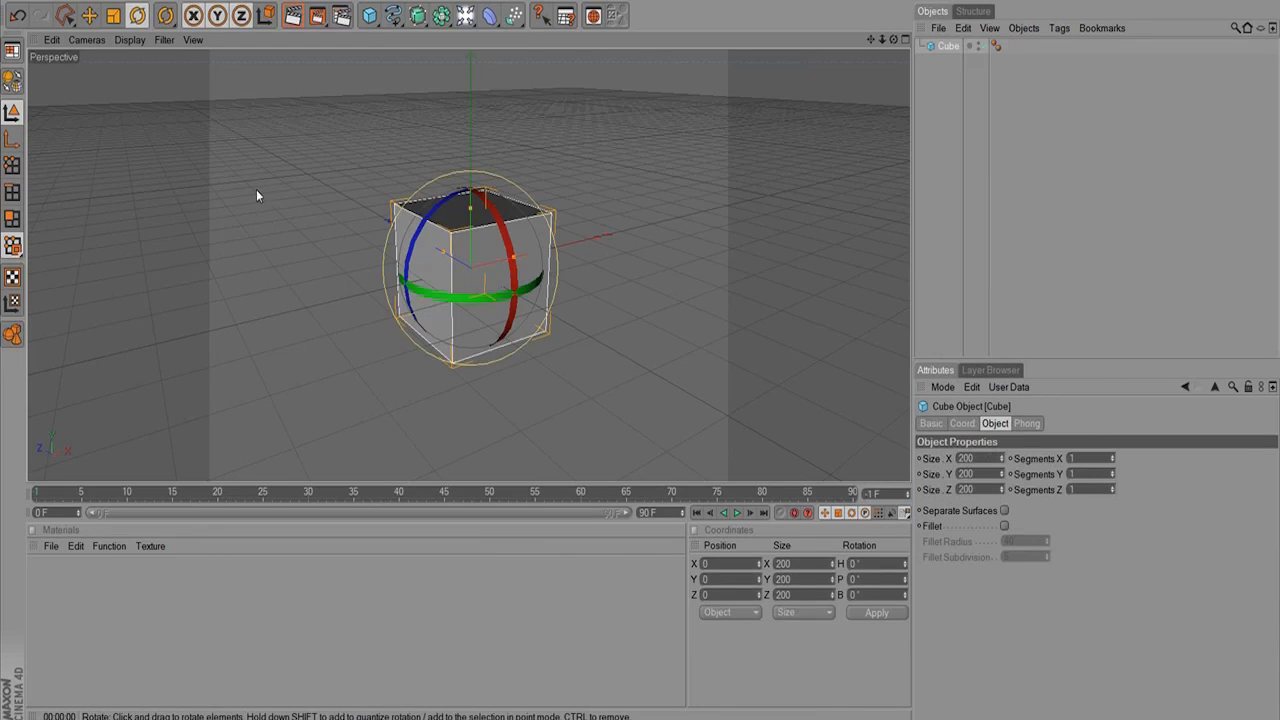
click(91, 16)
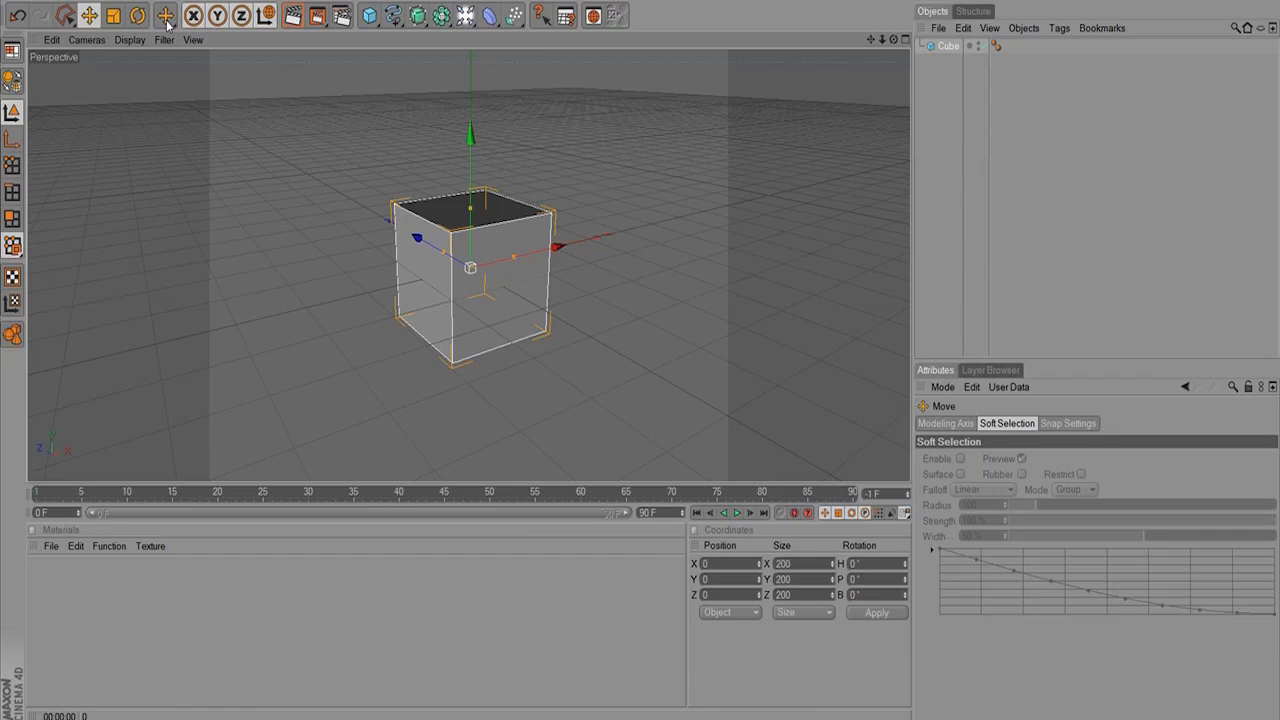
drag(167, 18, 197, 14)
mouse_move(468, 331)
mouse_down()
mouse_move(542, 288)
mouse_move(581, 308)
mouse_move(547, 262)
mouse_move(356, 283)
mouse_move(574, 420)
mouse_move(350, 384)
mouse_move(489, 303)
mouse_move(462, 321)
mouse_up()
Lower the cube to about Y -4.6 with the X and Z axes locked, and unlock both axes again.
click(193, 15)
click(241, 15)
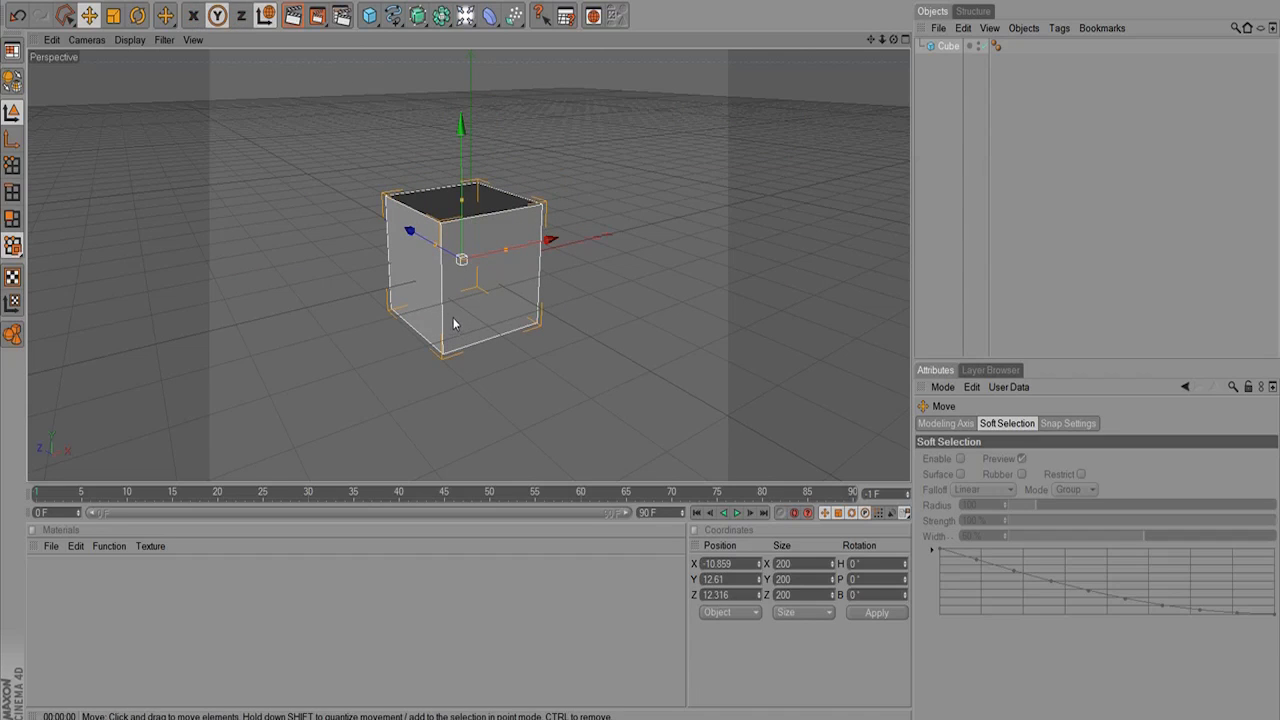
drag(457, 319, 405, 331)
click(241, 15)
click(193, 15)
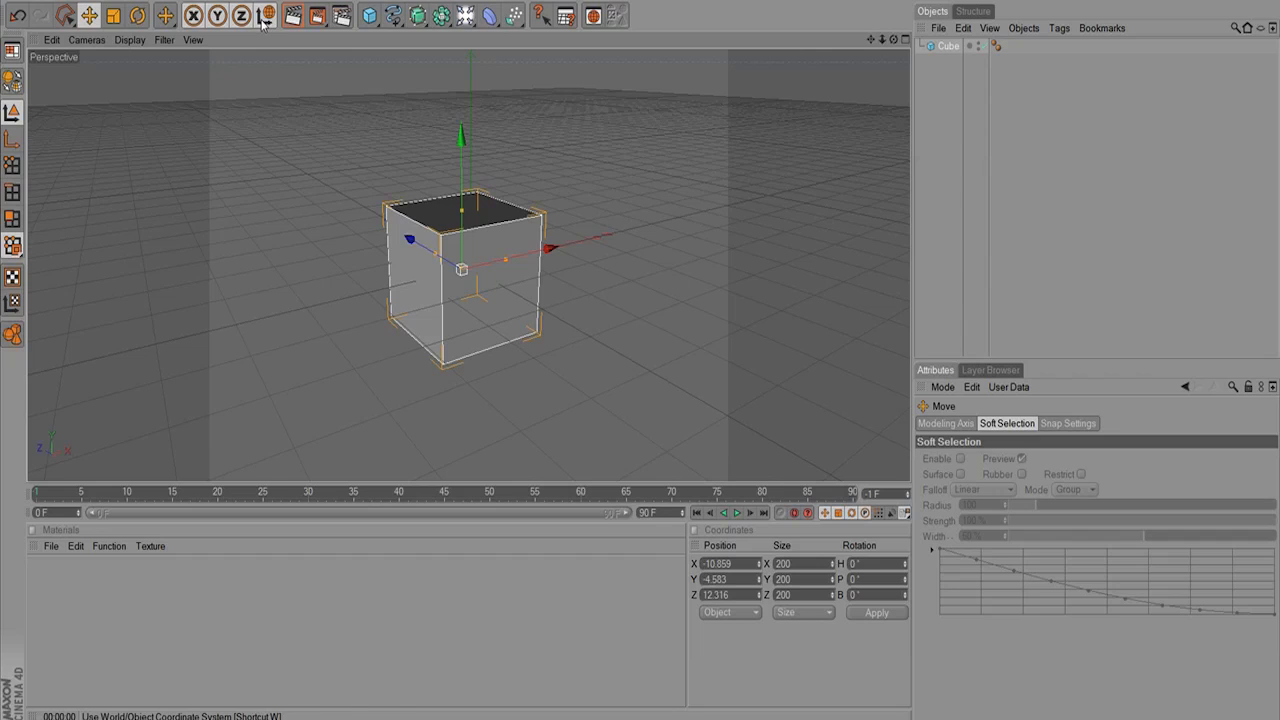
Show the cube's coordinate attributes and move it freely to about X 10.8, Y 1.2, Z 0.7.
click(416, 295)
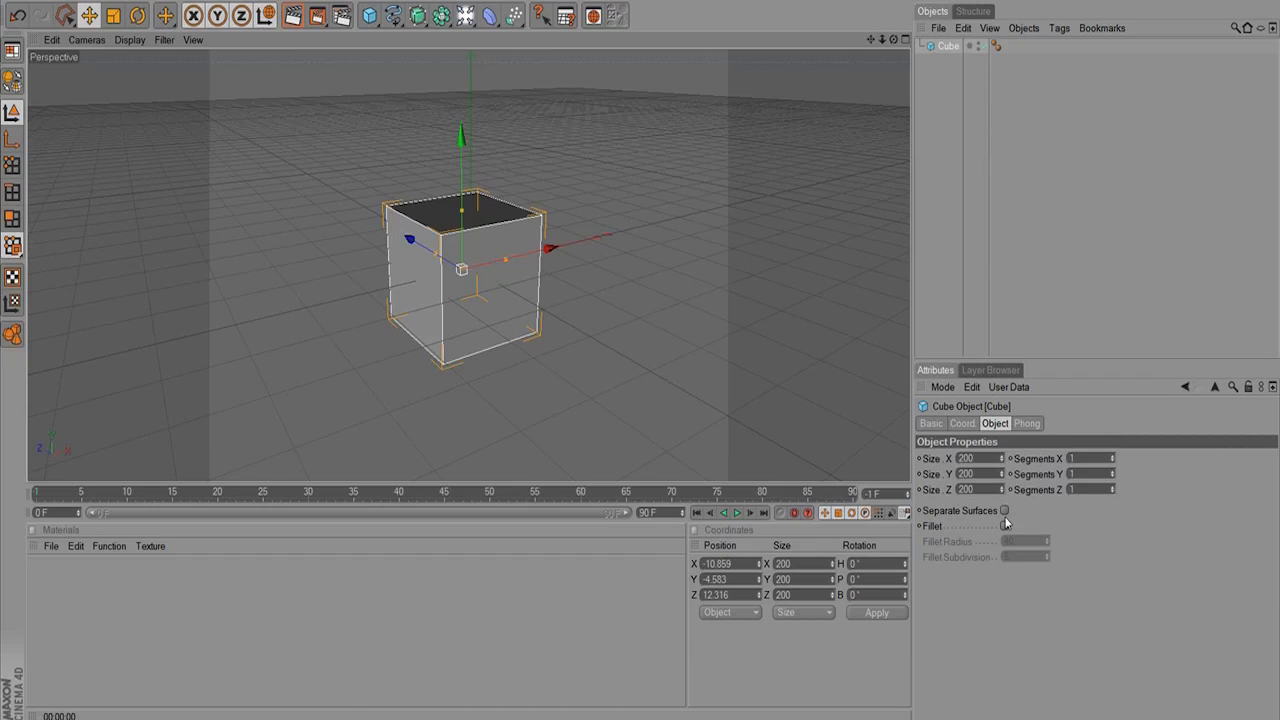
click(962, 423)
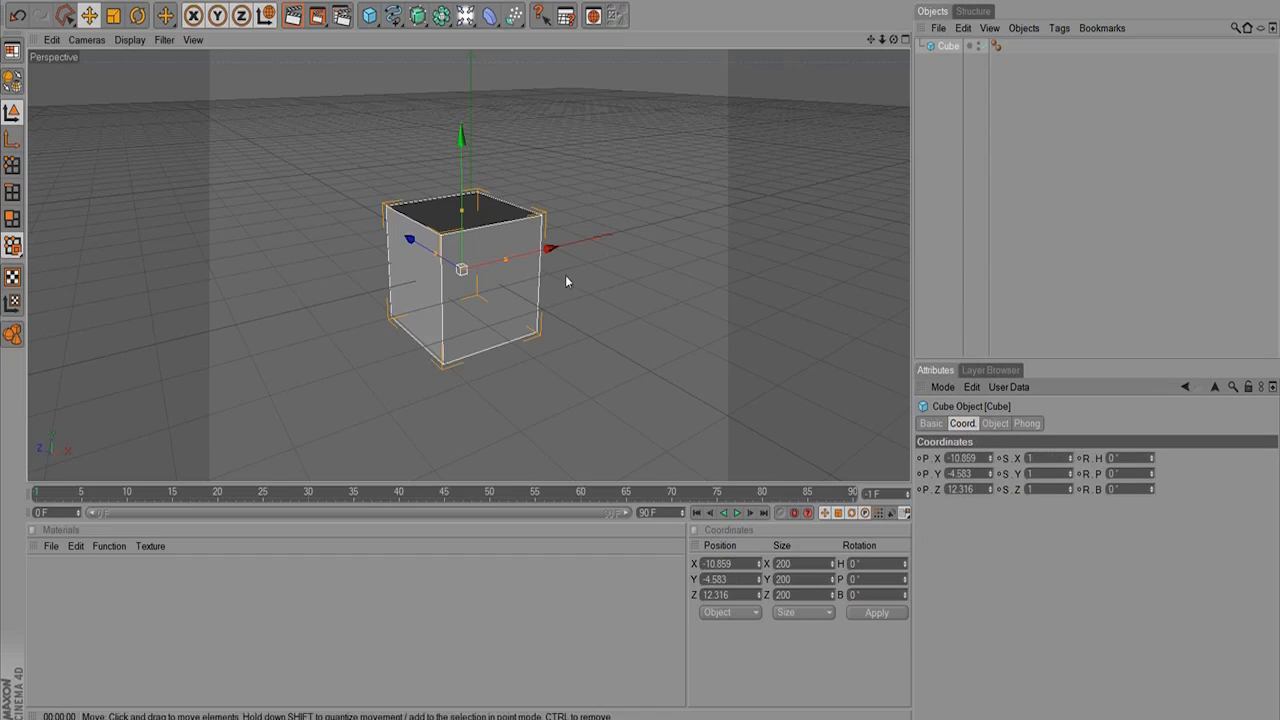
drag(432, 213, 480, 198)
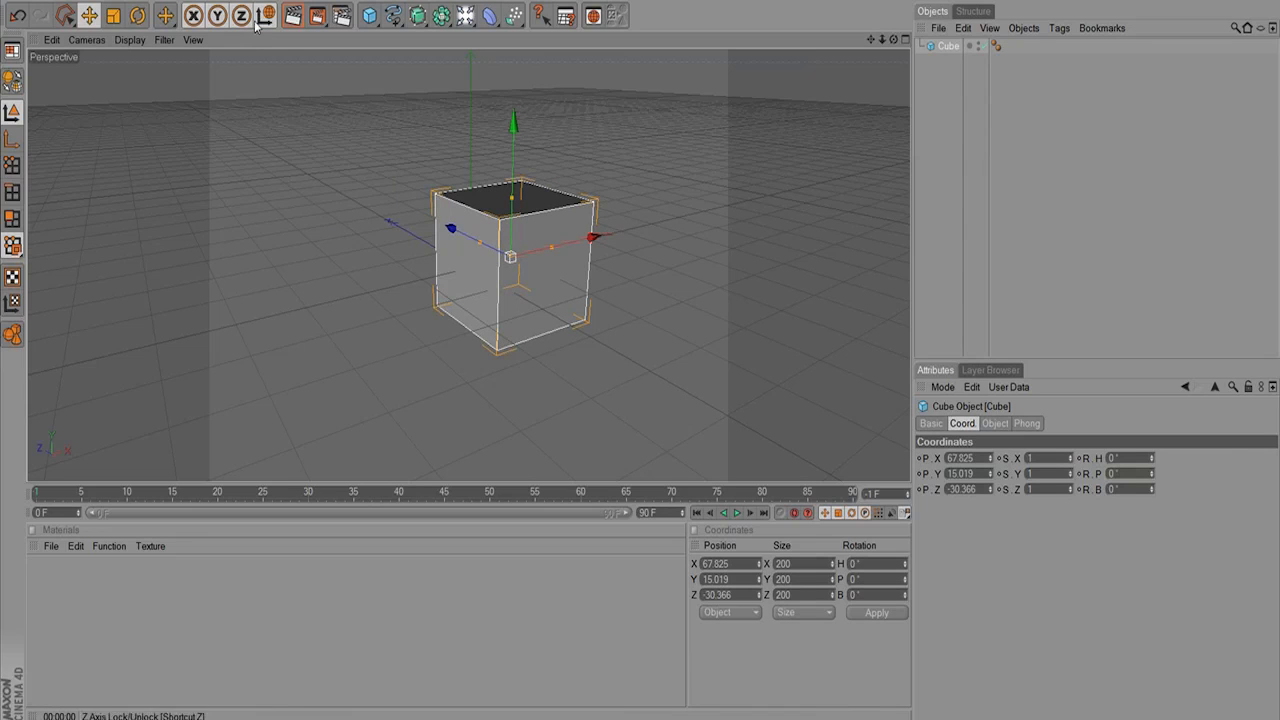
drag(508, 297, 473, 302)
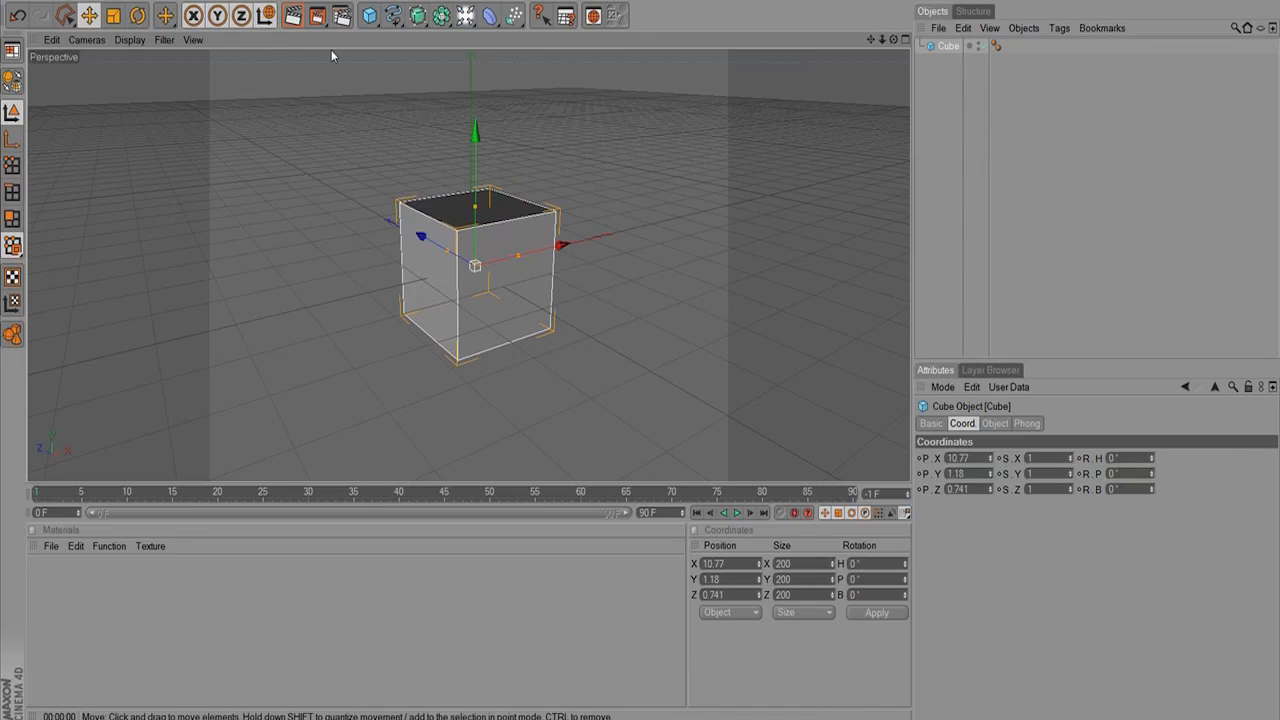
Switch between the world and object coordinate systems and back.
click(265, 16)
click(265, 16)
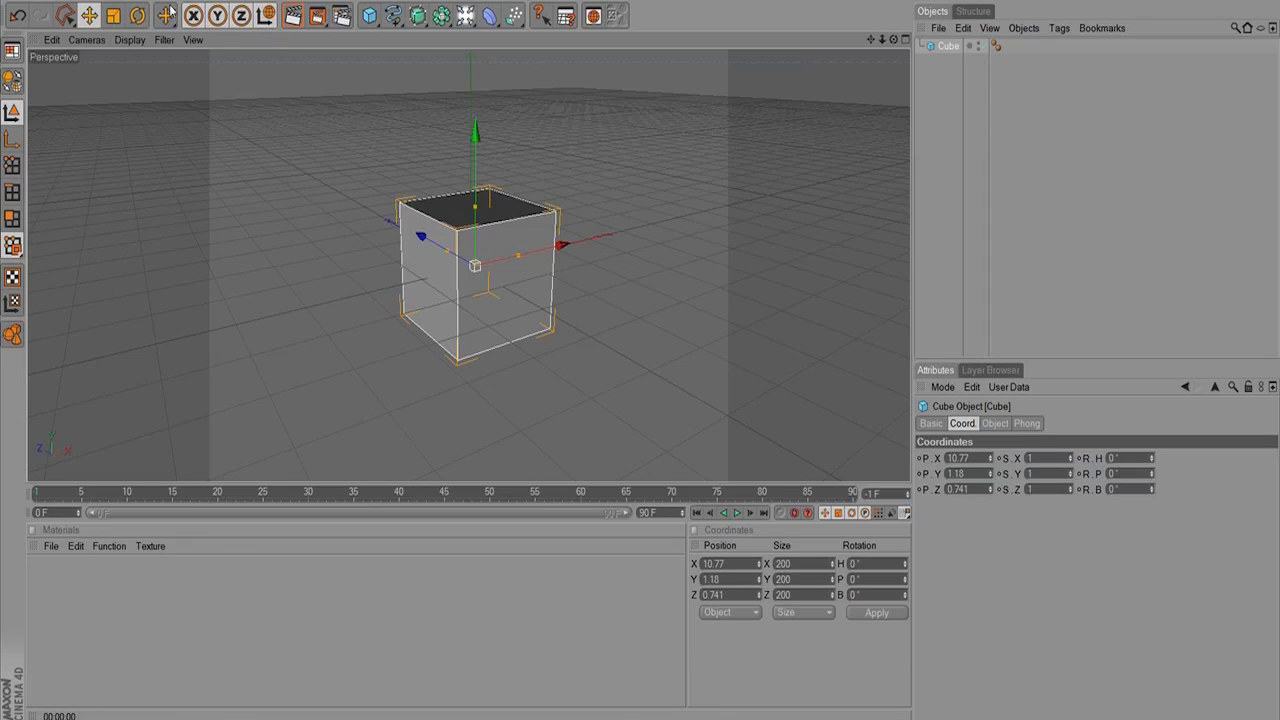
Render the perspective view and render a rectangular region from the empty background onto the cube.
click(292, 16)
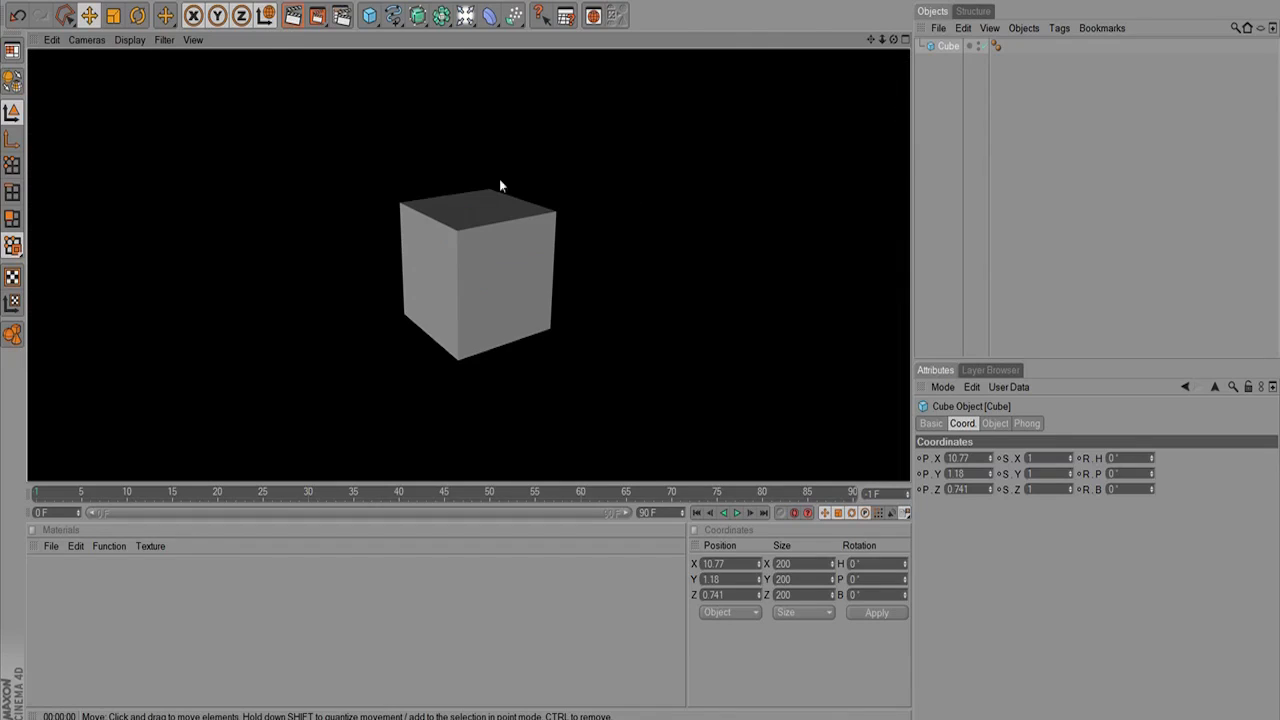
drag(316, 17, 304, 38)
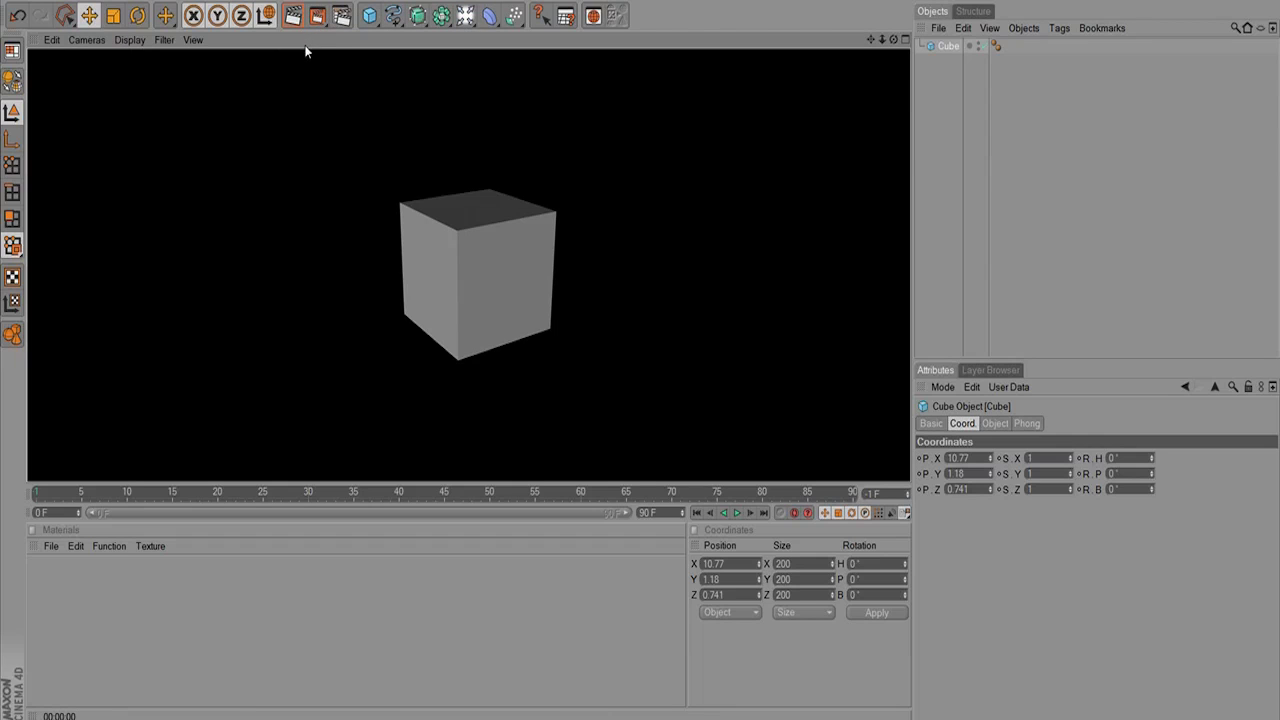
drag(316, 17, 316, 18)
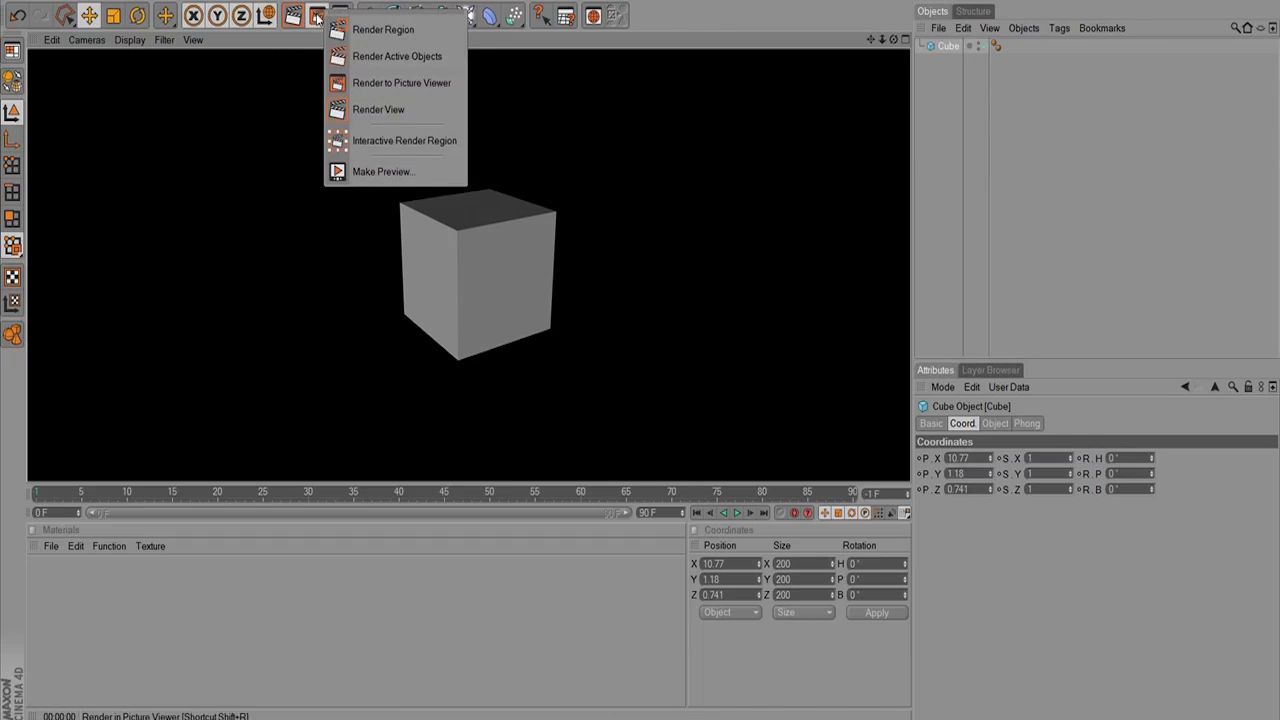
click(360, 29)
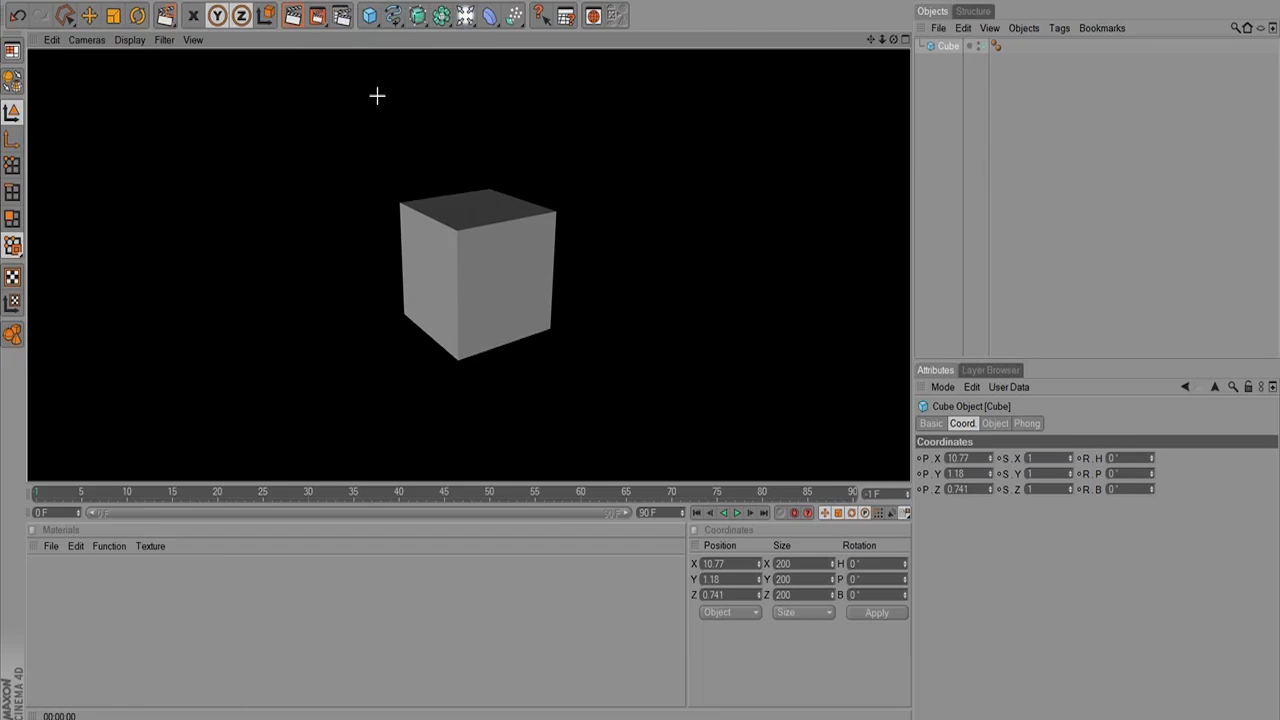
drag(343, 118, 454, 281)
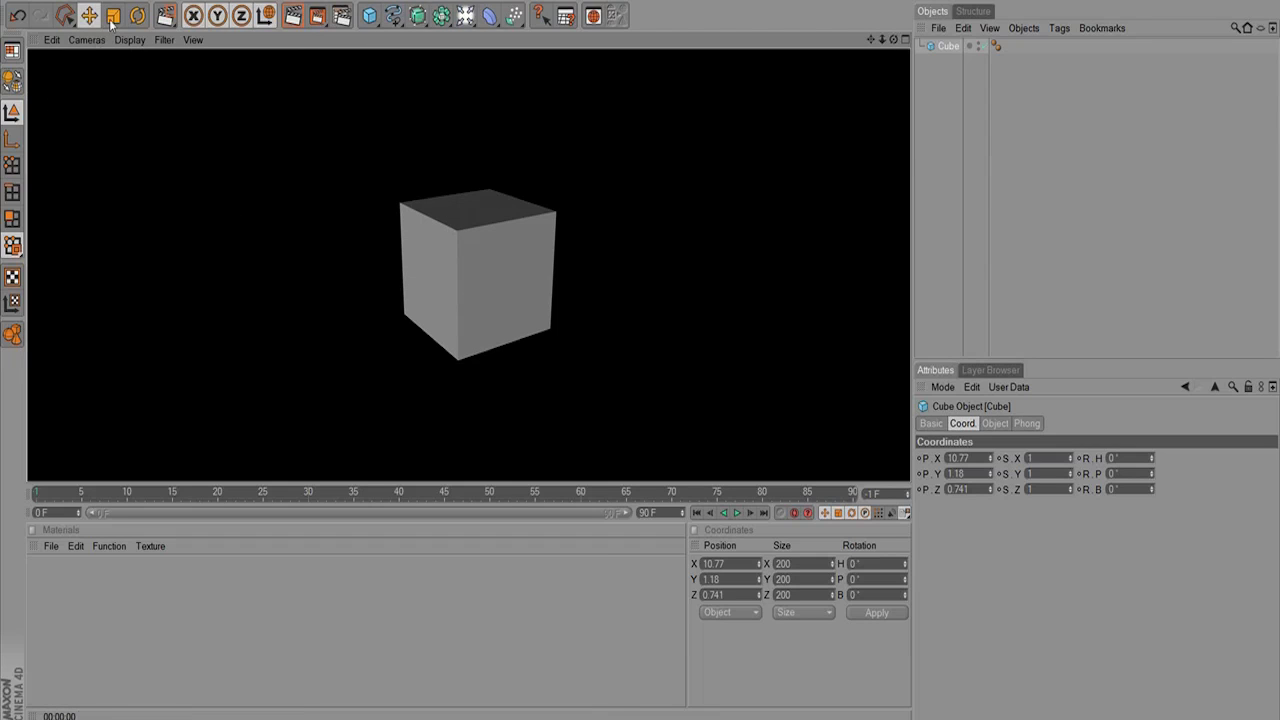
Clear the rendered view with the selection tool and render only a region around the cube's upper-left part.
click(70, 15)
click(115, 97)
click(117, 99)
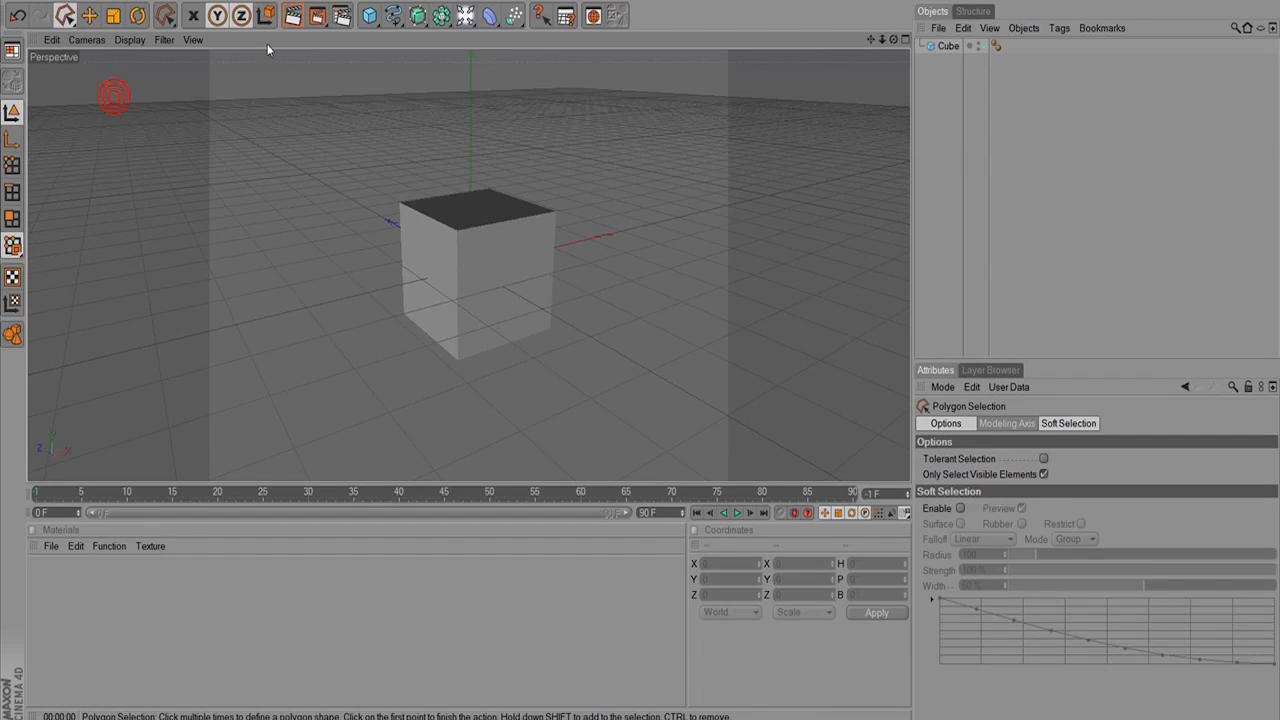
drag(321, 19, 335, 37)
drag(381, 168, 472, 286)
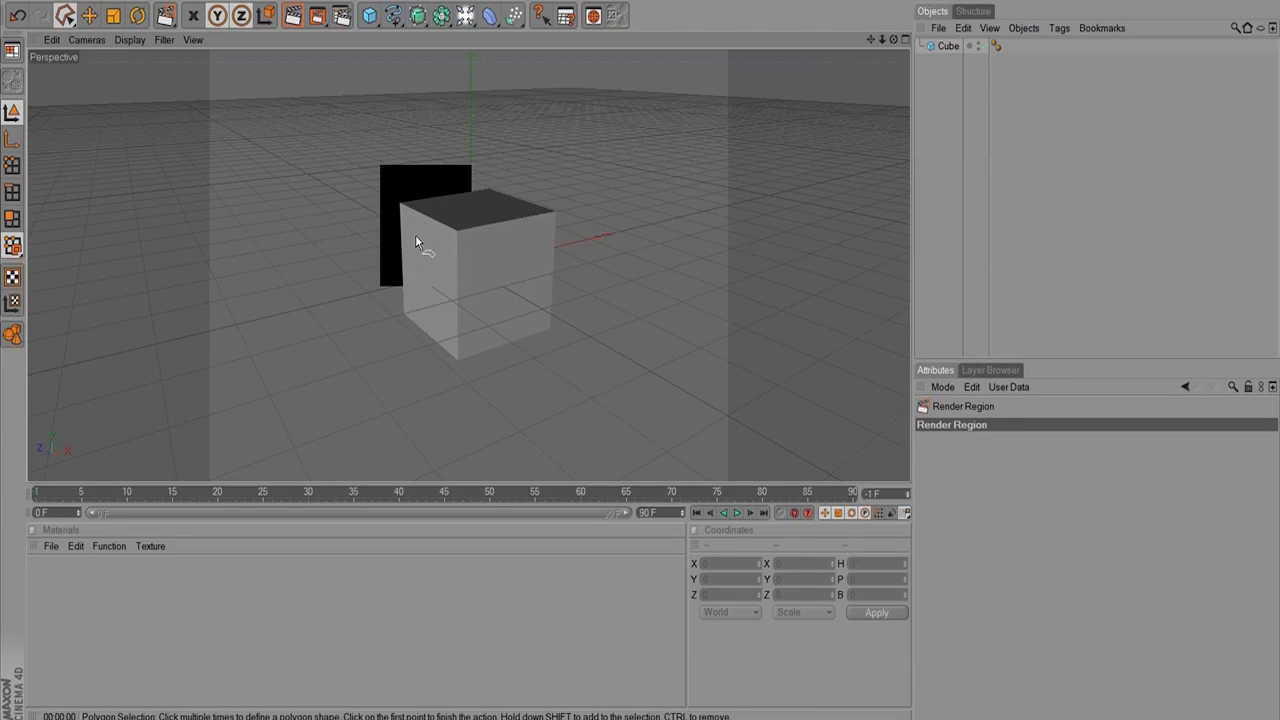
Turn on Interactive Render Region and shrink its frame to cover the lower-left part of the cube.
drag(317, 17, 333, 85)
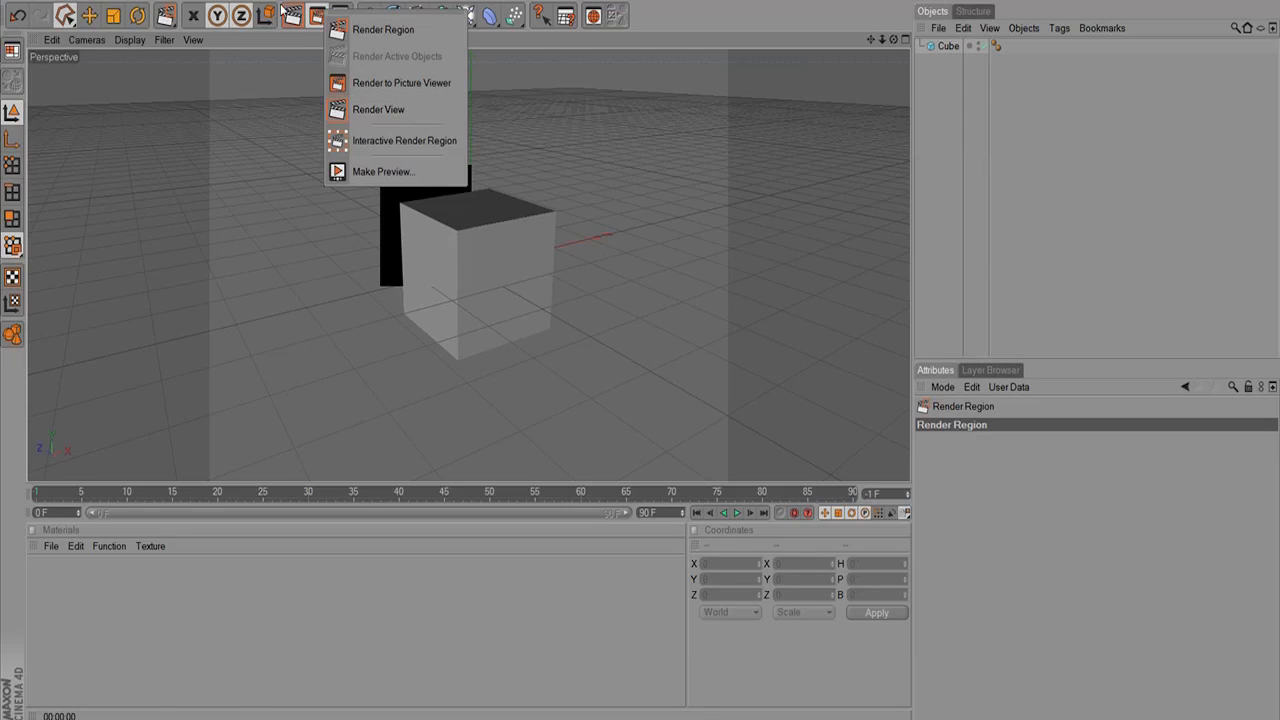
click(384, 140)
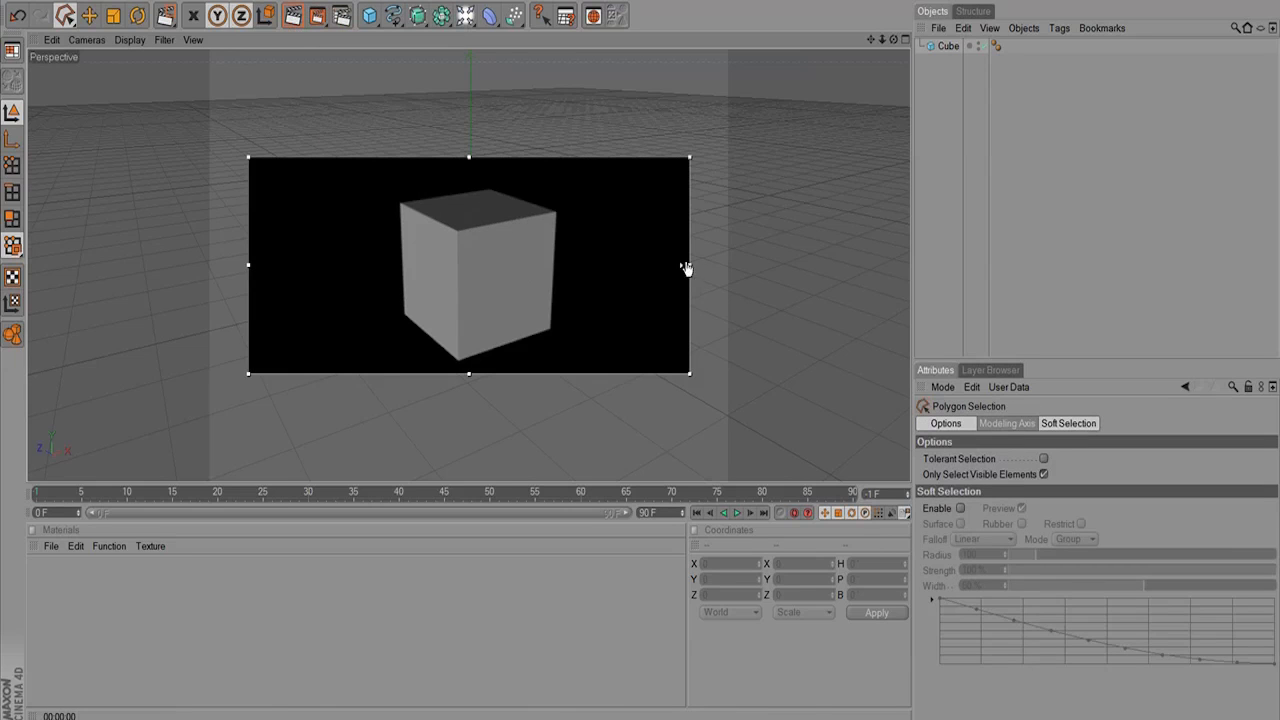
drag(688, 265, 476, 265)
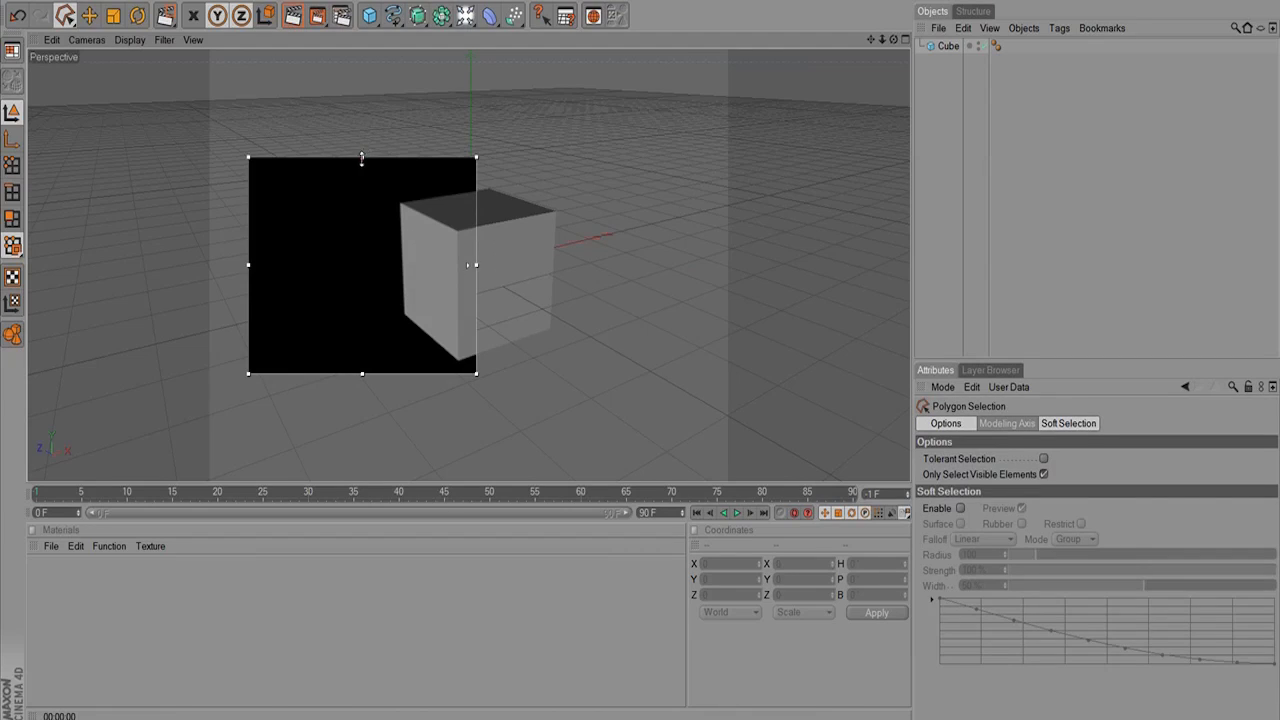
drag(362, 157, 362, 250)
click(334, 332)
click(352, 291)
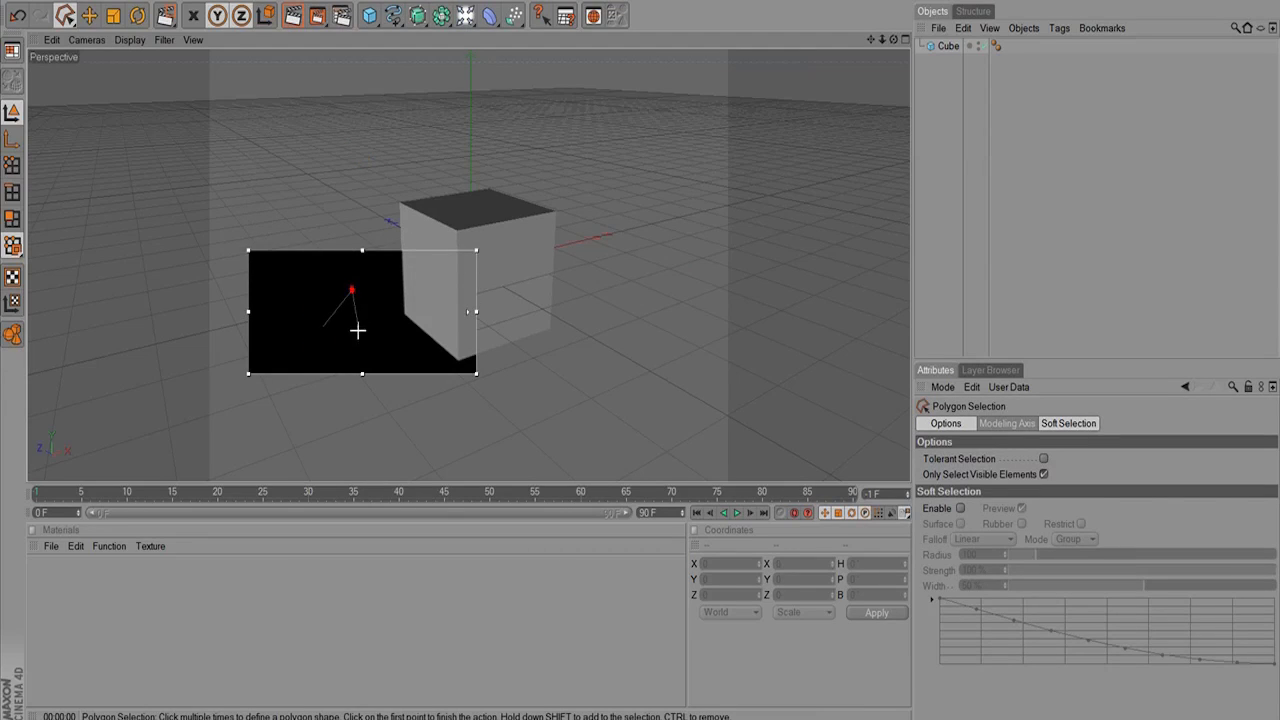
click(332, 332)
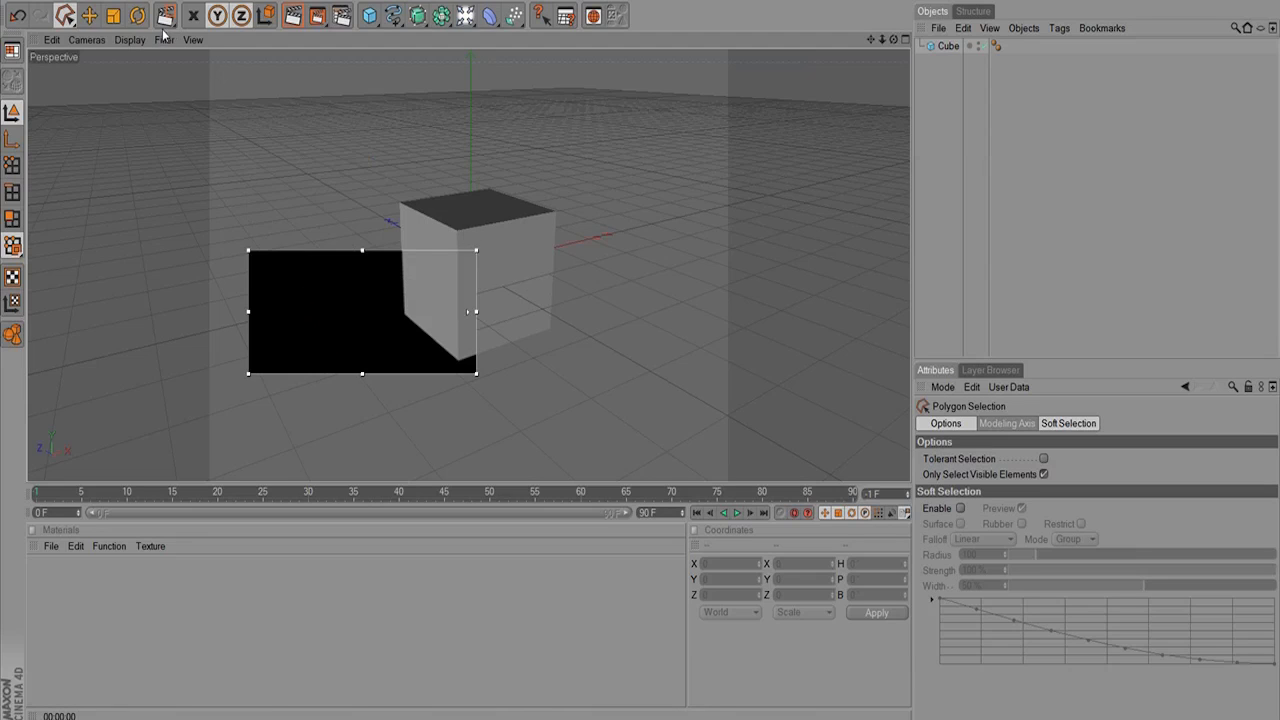
Switch to Live Selection, move the interactive render region to the cube's right side and narrow it around that edge.
drag(64, 15, 80, 25)
drag(383, 253, 644, 203)
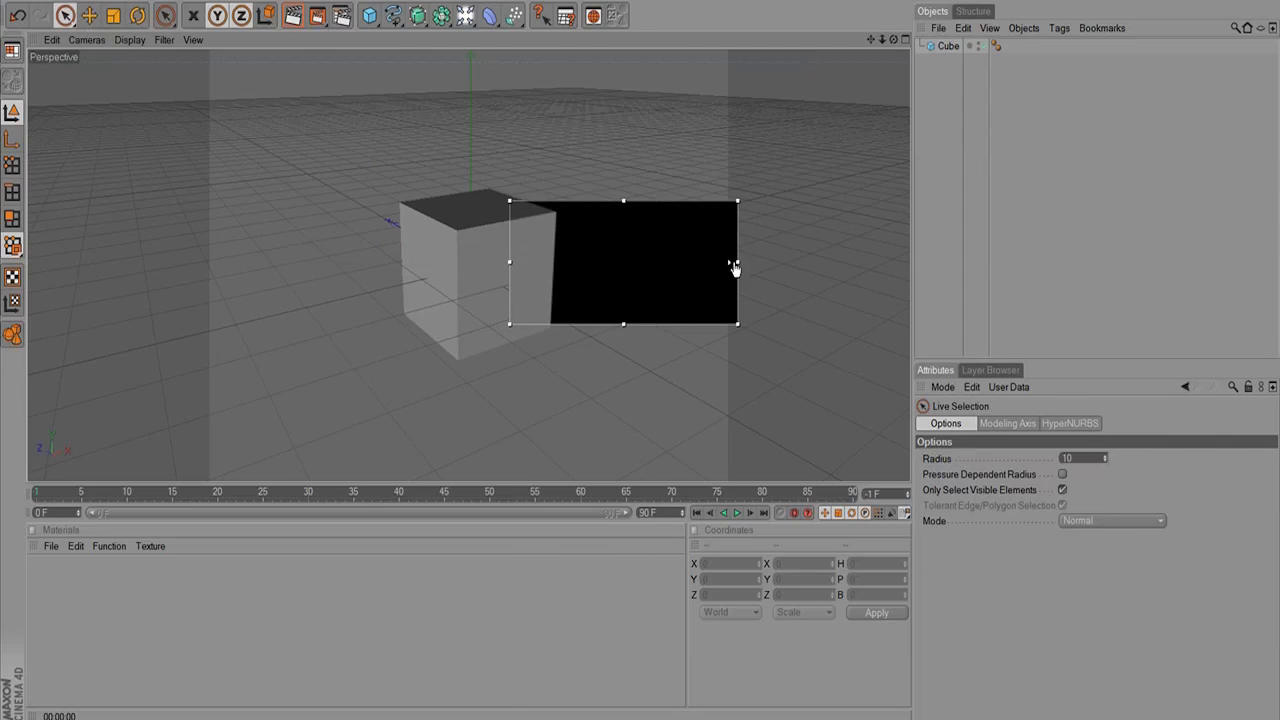
drag(735, 262, 581, 262)
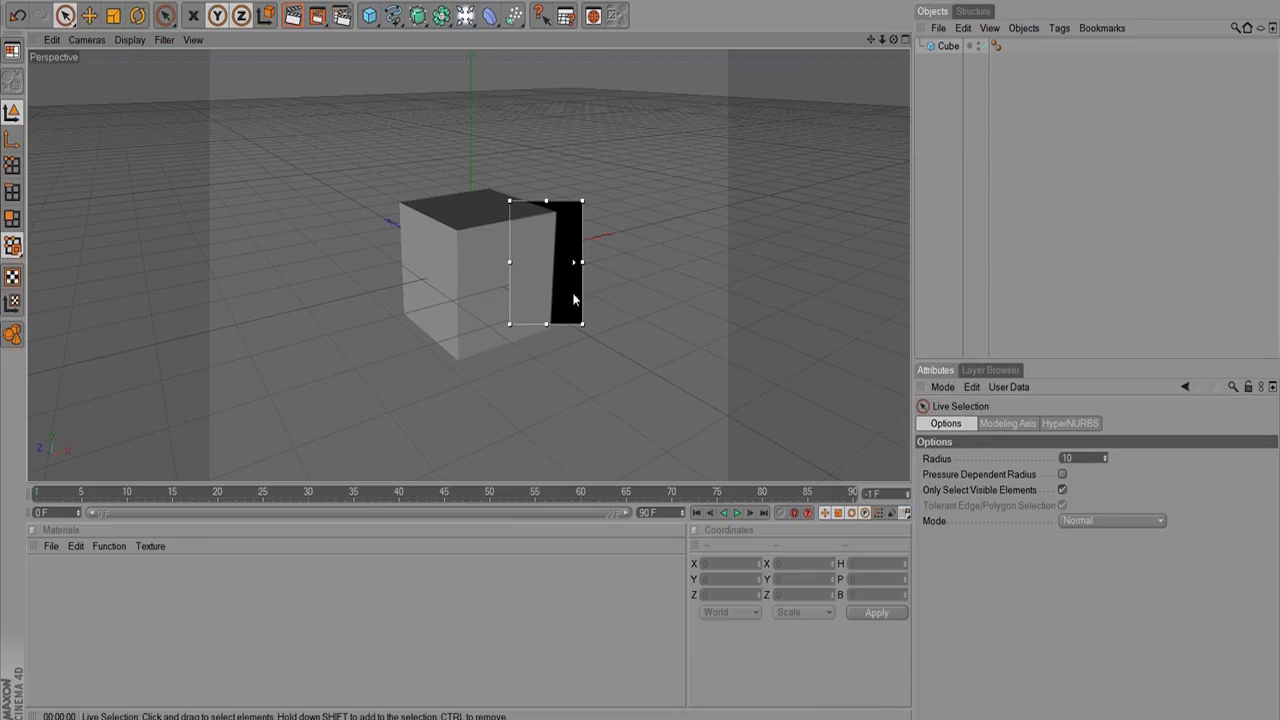
Move the cube to about X -19.8, Y 50.8, Z 0.7 and stretch its X size to about 322.
click(946, 46)
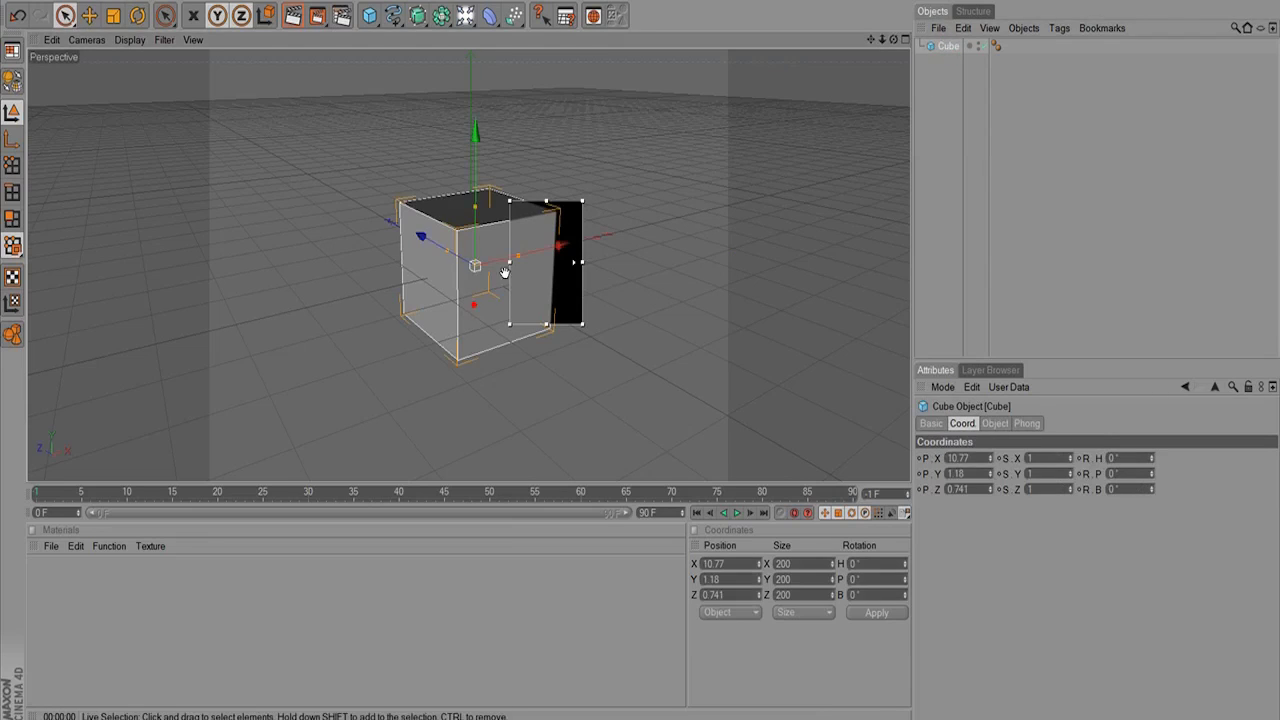
drag(490, 271, 508, 229)
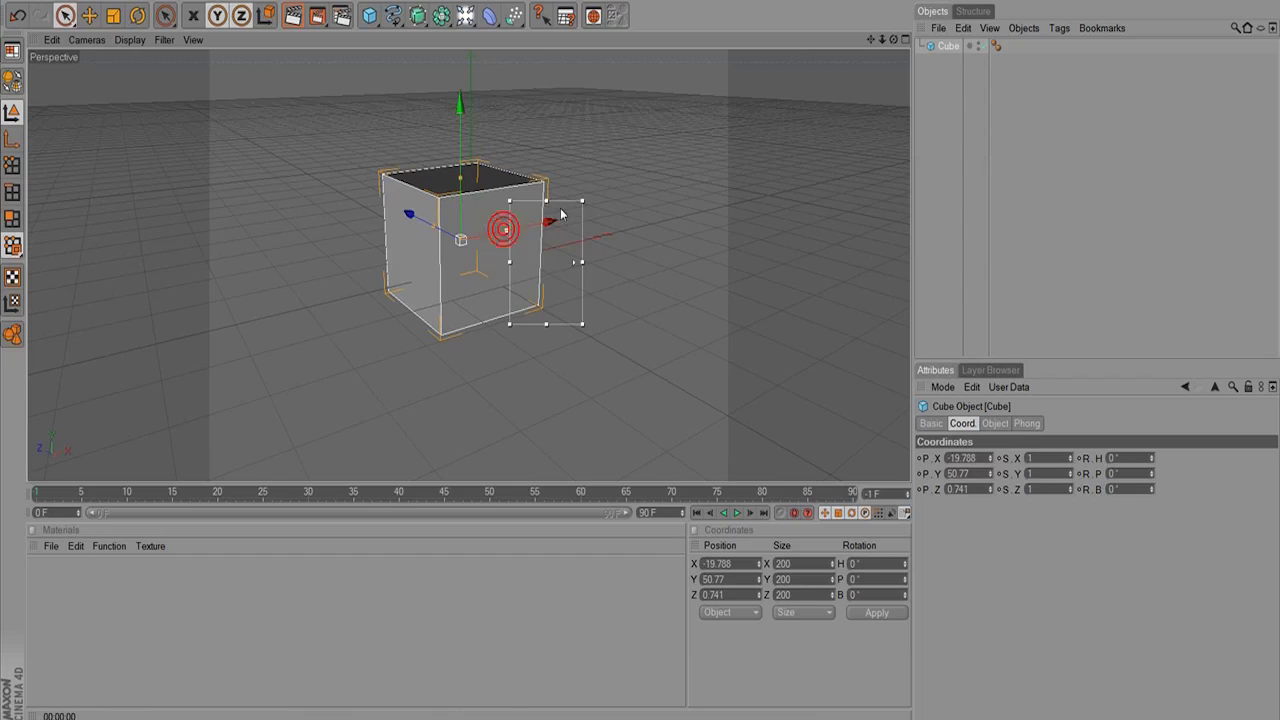
key(e)
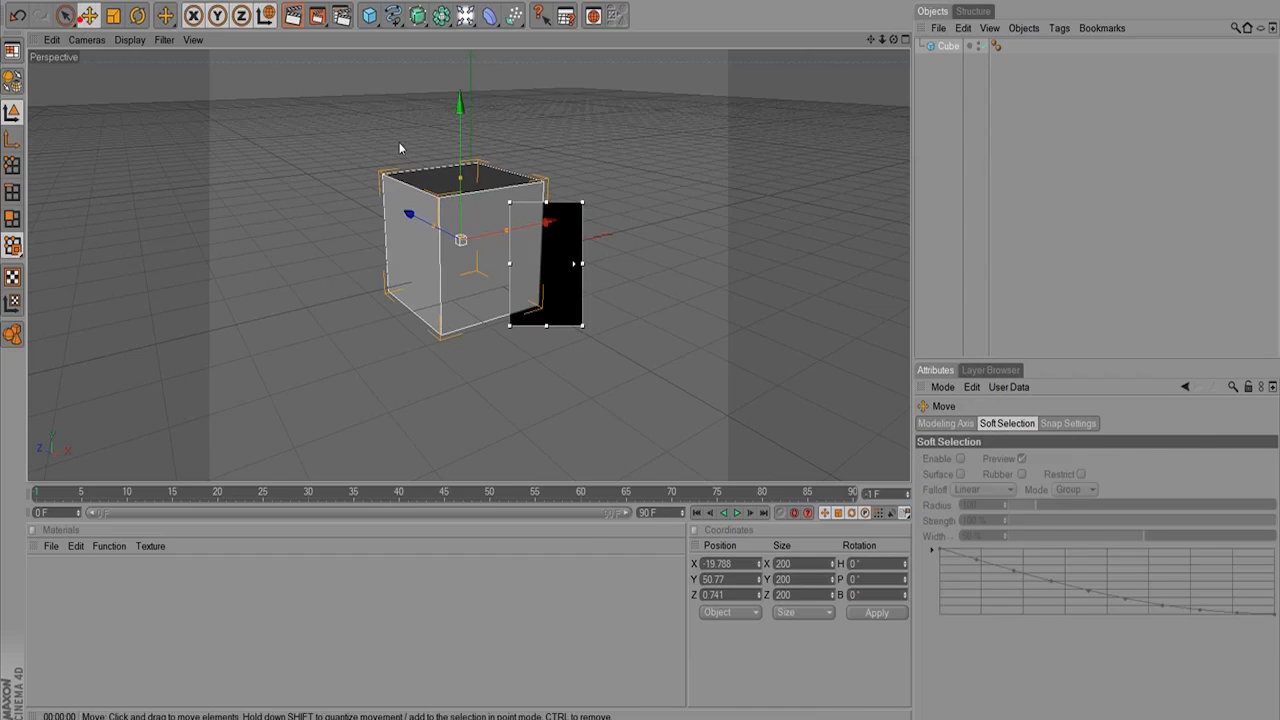
drag(506, 231, 590, 201)
Turn off Interactive Render Region and look at the Make Preview settings and preview modes without making a preview.
drag(321, 17, 340, 143)
drag(317, 17, 342, 172)
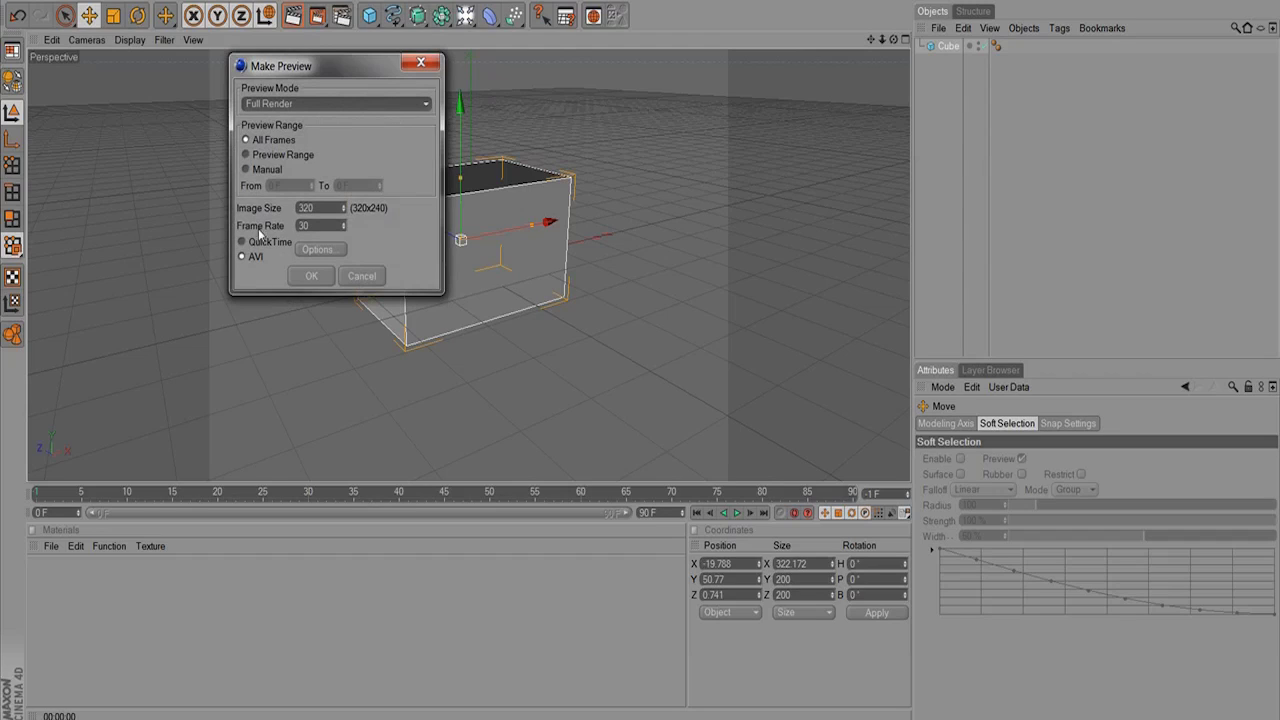
click(298, 106)
click(303, 110)
click(420, 63)
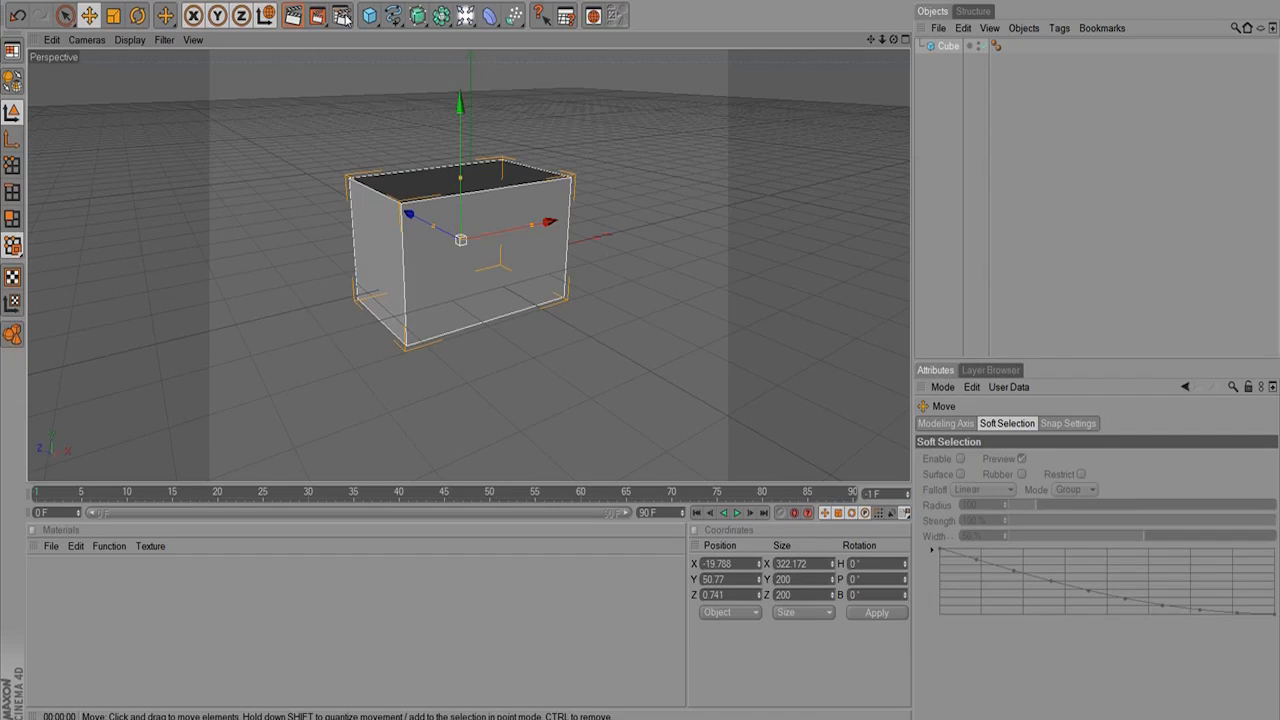
Open the Render Settings and review the General, Output, Save, Multi-Pass, Anti-Aliasing and Options pages.
click(349, 47)
click(342, 18)
drag(300, 7, 780, 113)
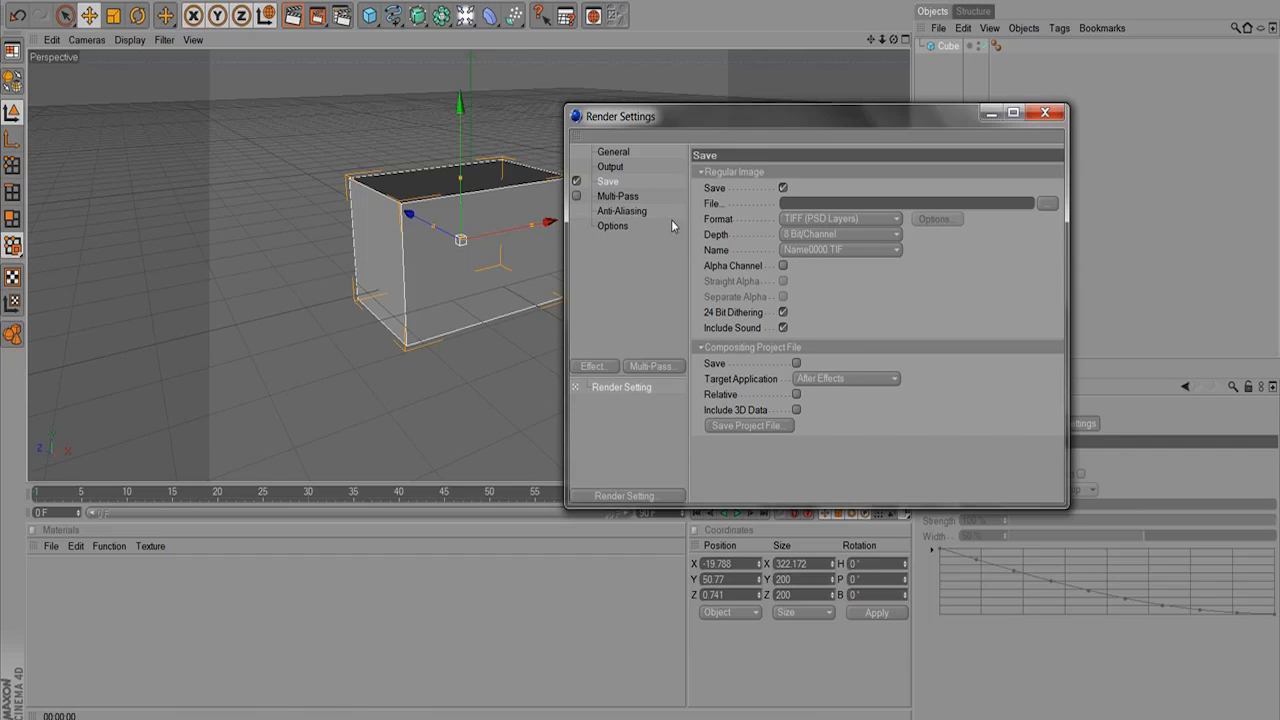
click(624, 152)
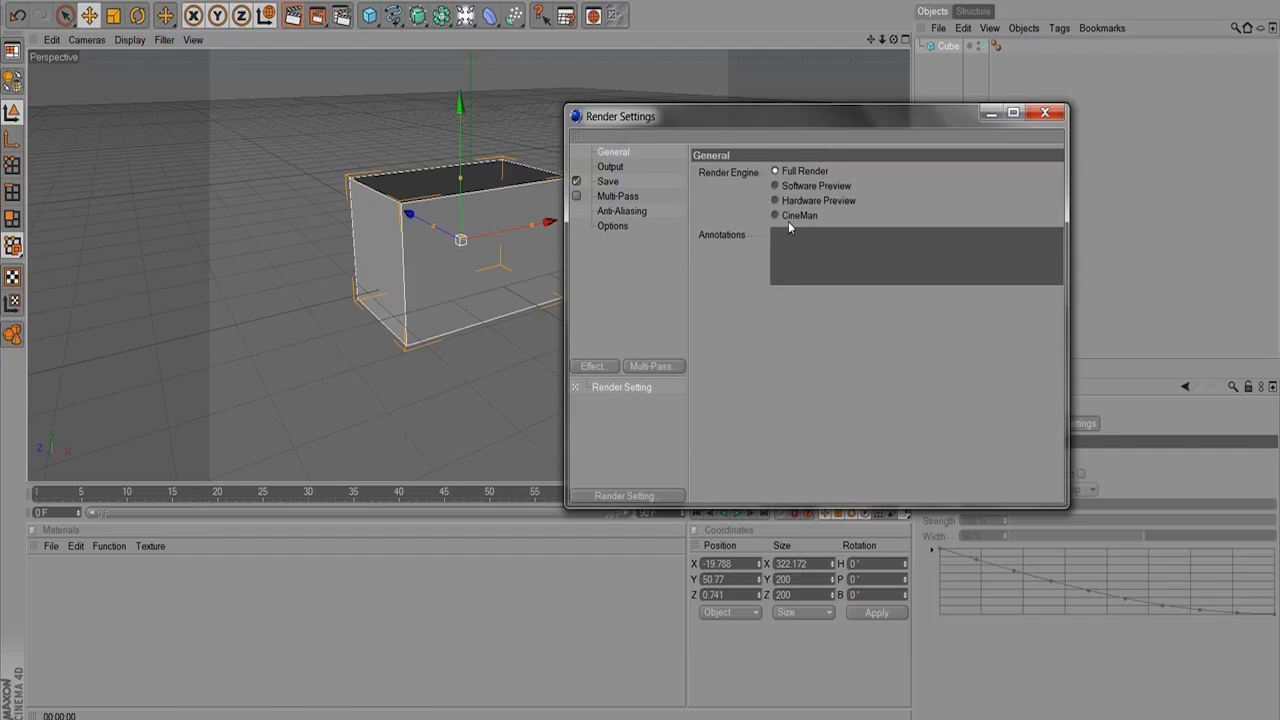
click(609, 166)
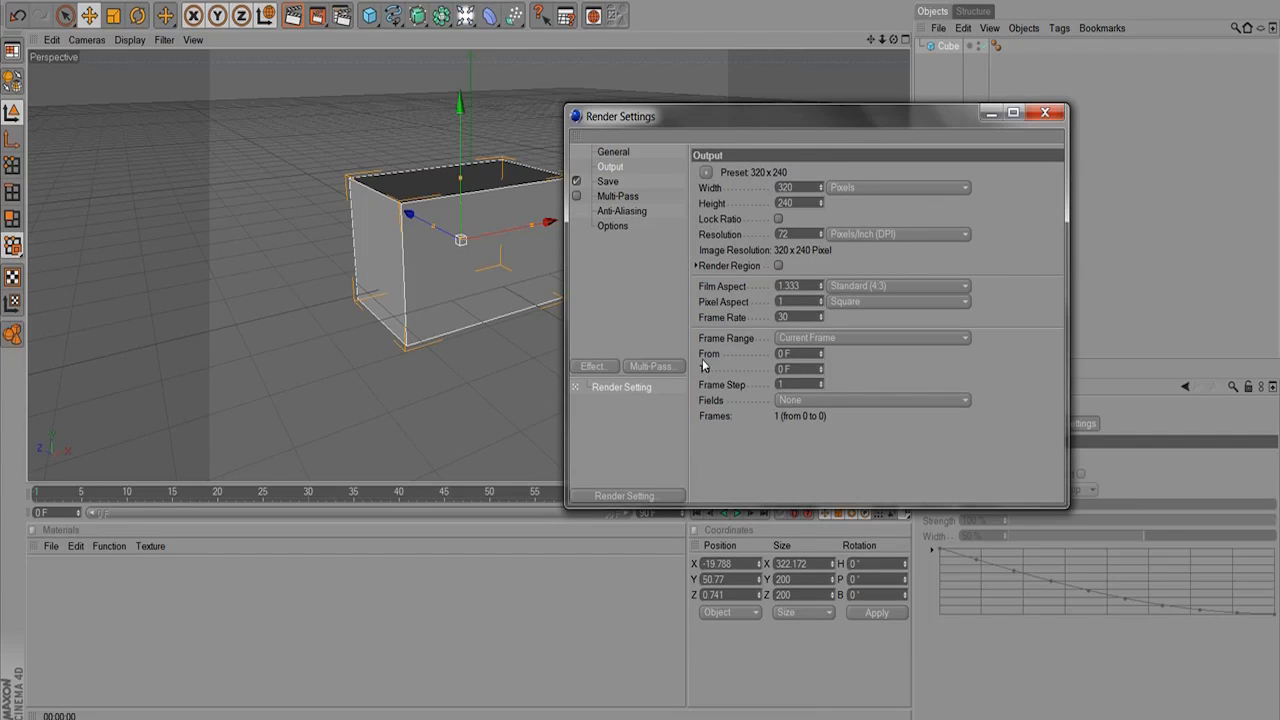
click(608, 181)
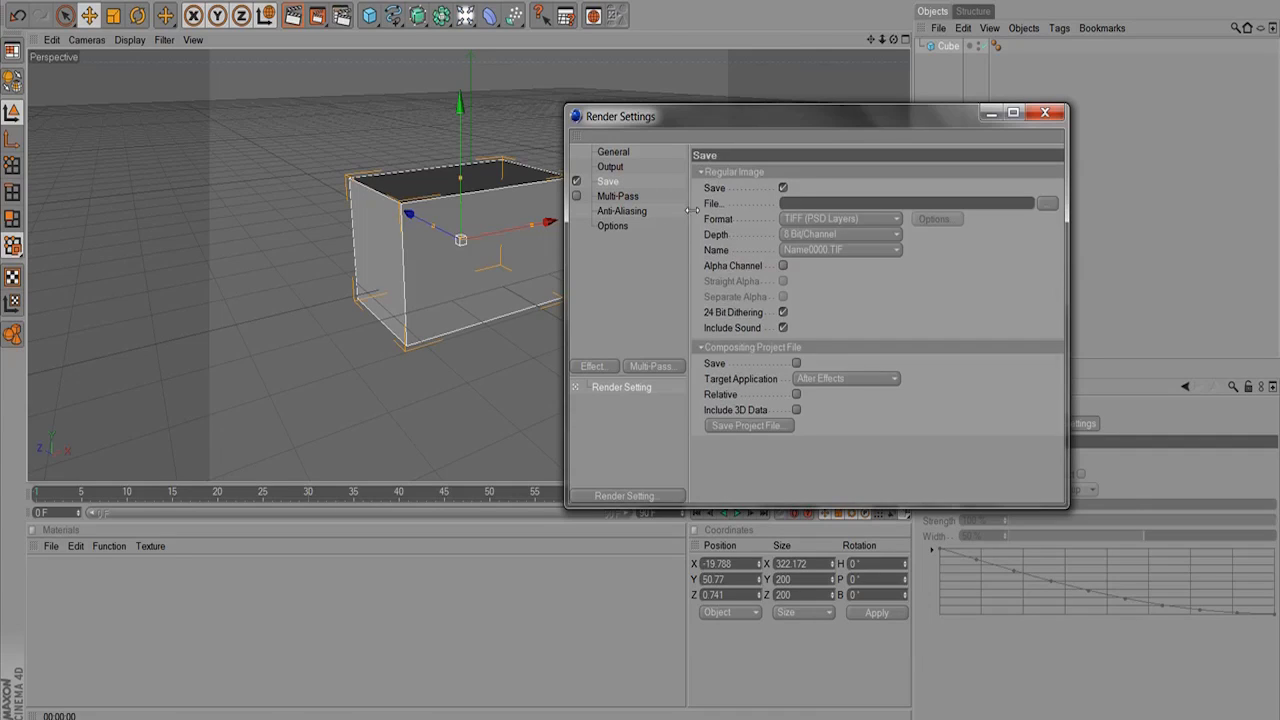
click(624, 197)
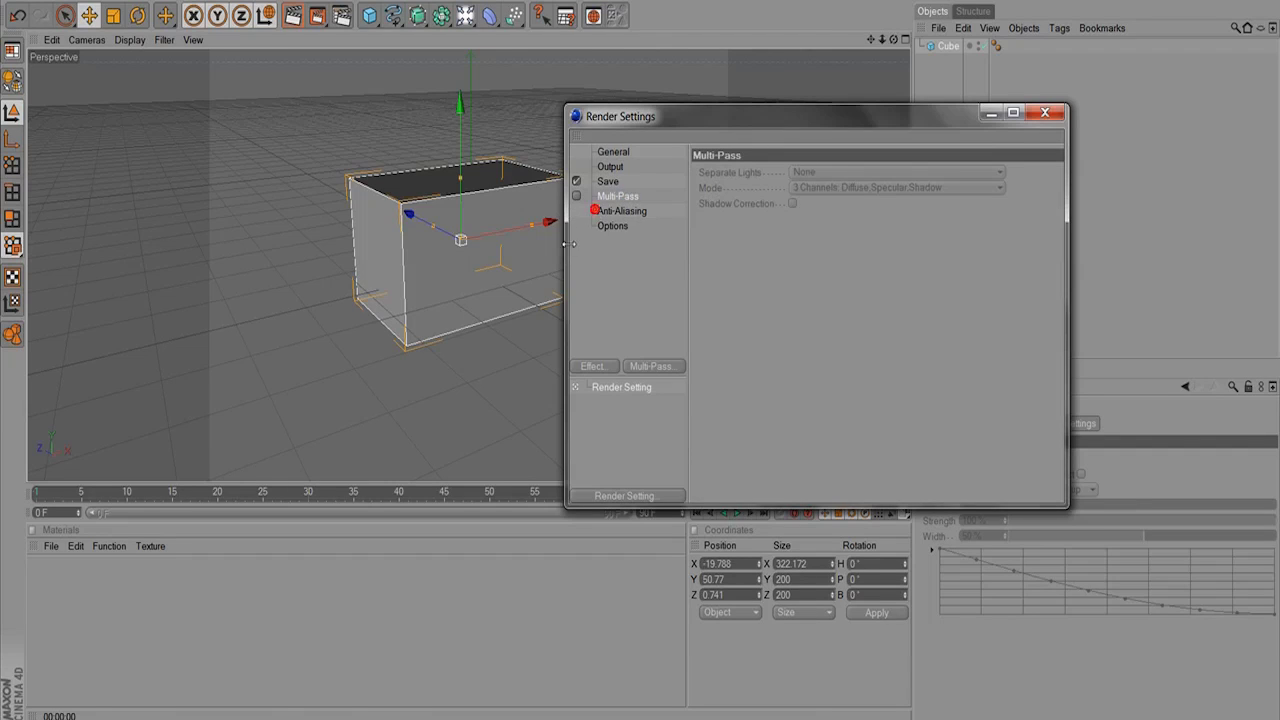
click(622, 212)
click(614, 229)
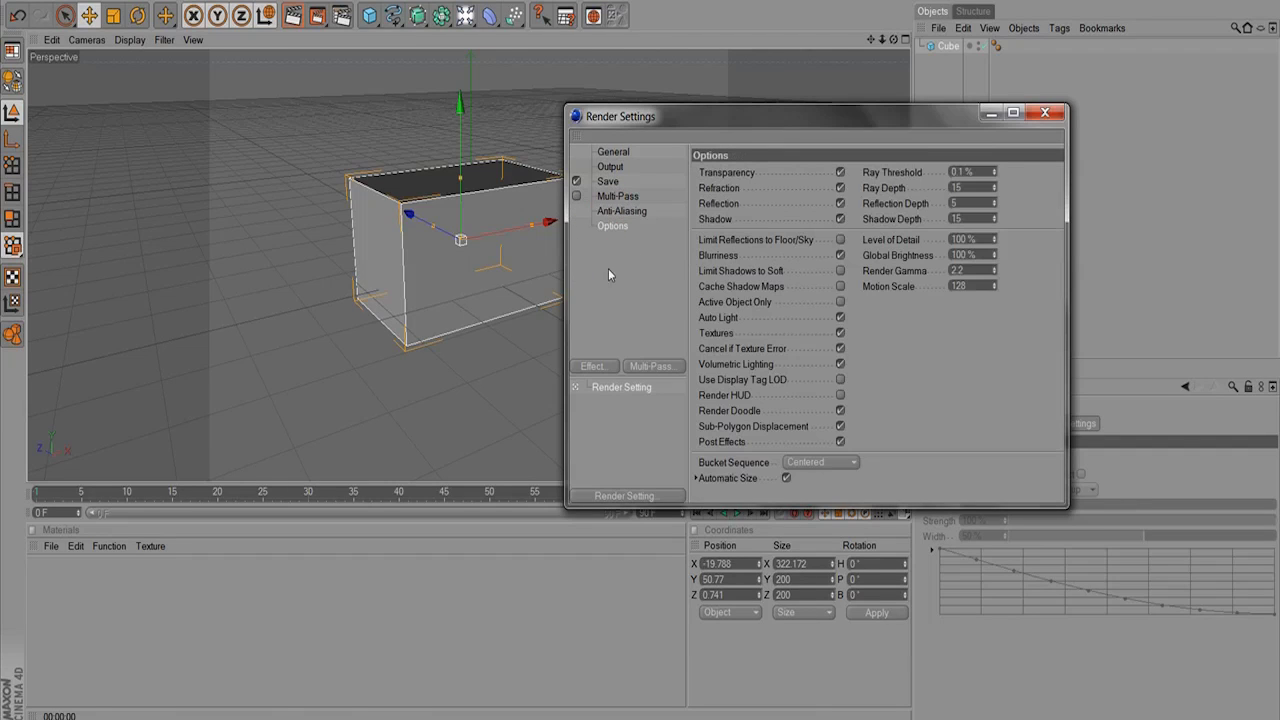
Look through the available render effects and multi-pass channels and close the Render Settings.
click(593, 369)
click(597, 319)
click(648, 366)
click(646, 329)
double_click(576, 115)
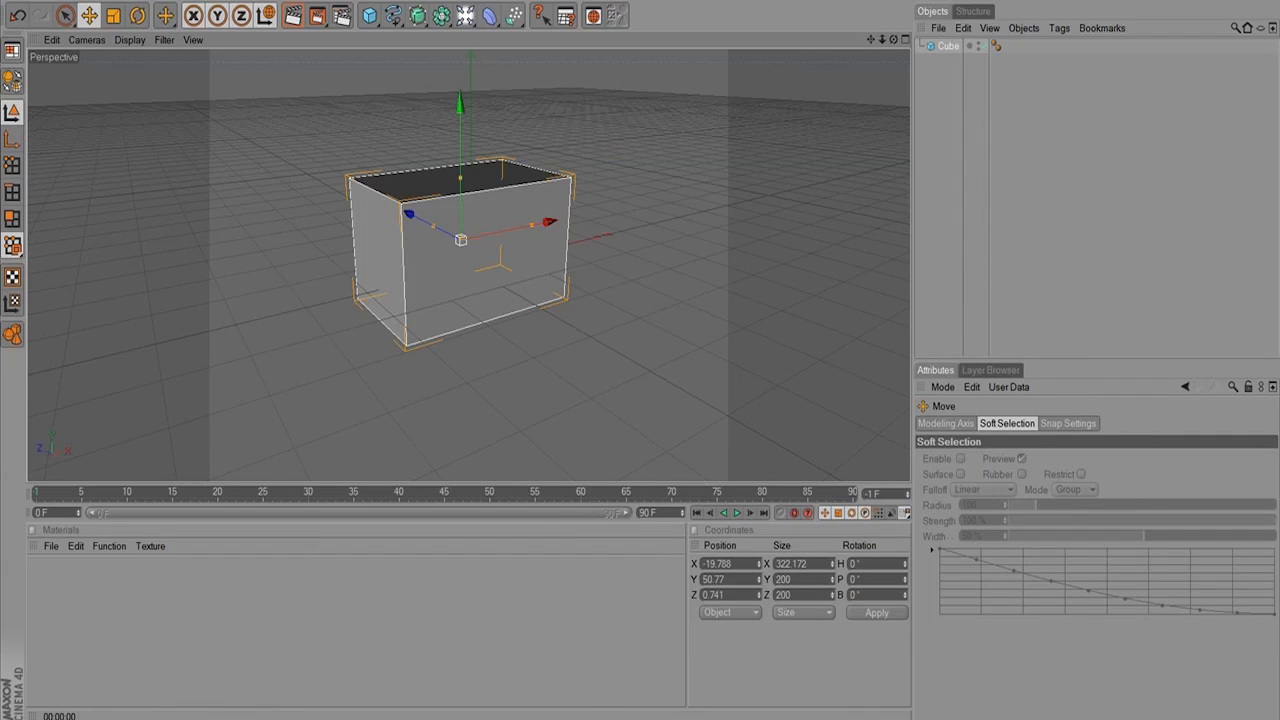
Delete the stretched cube from the scene.
click(921, 47)
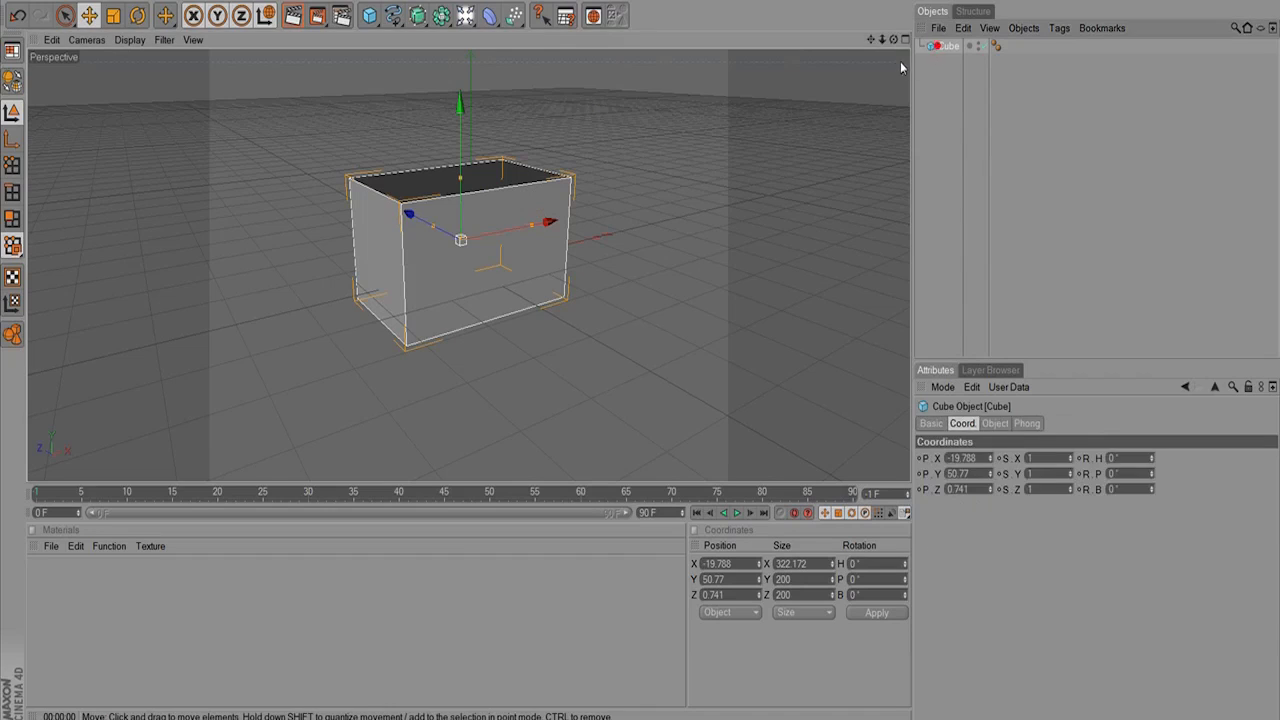
key(Delete)
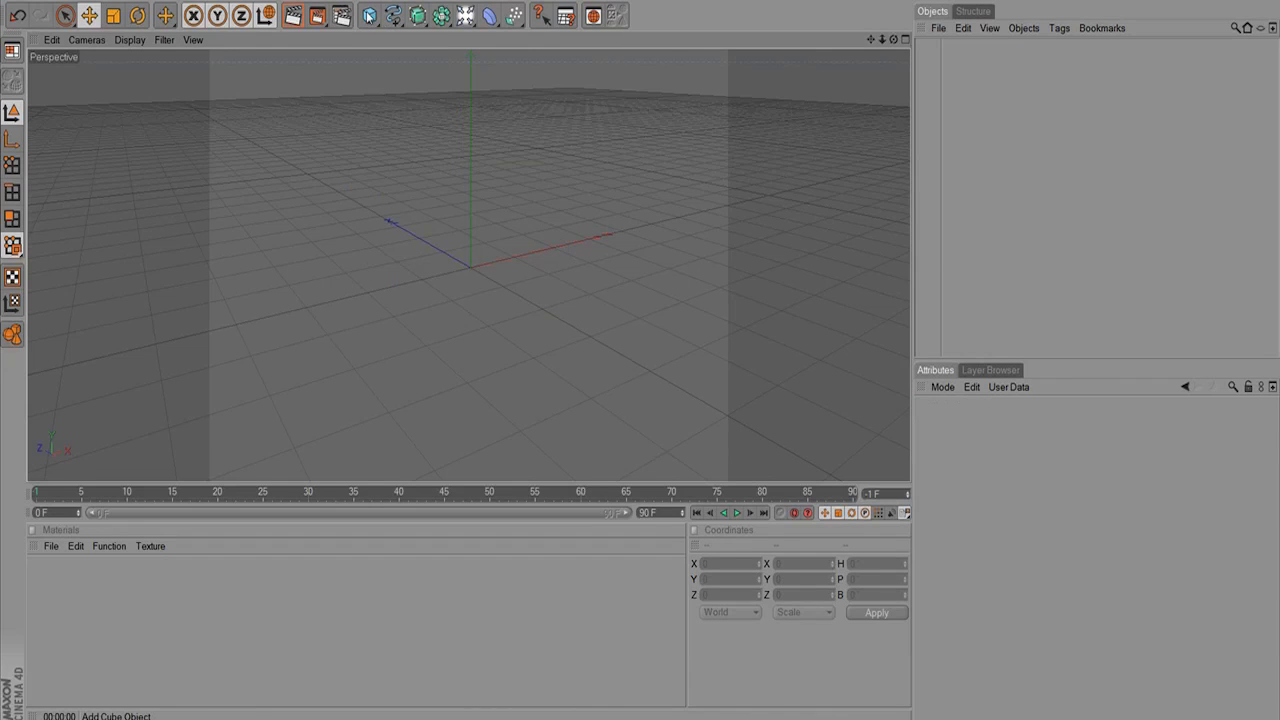
Try adding a default cube and a Figure primitive, undoing each one.
click(369, 15)
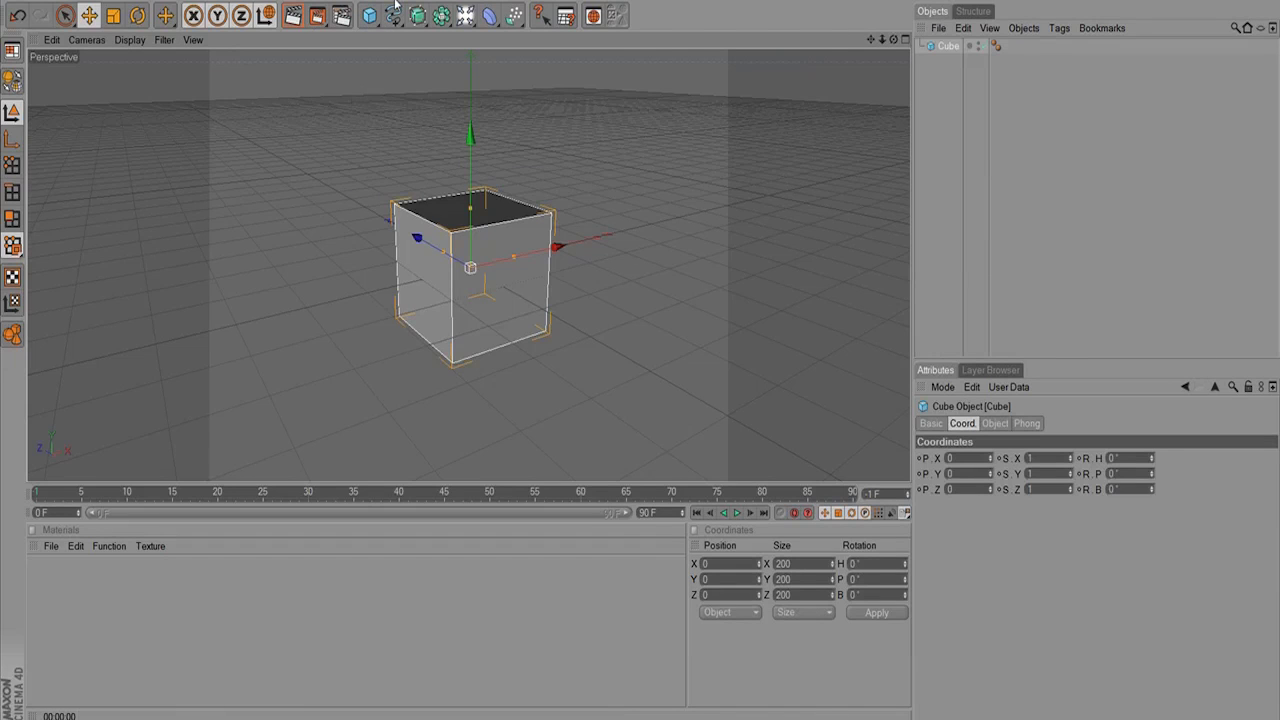
key(ctrl+z)
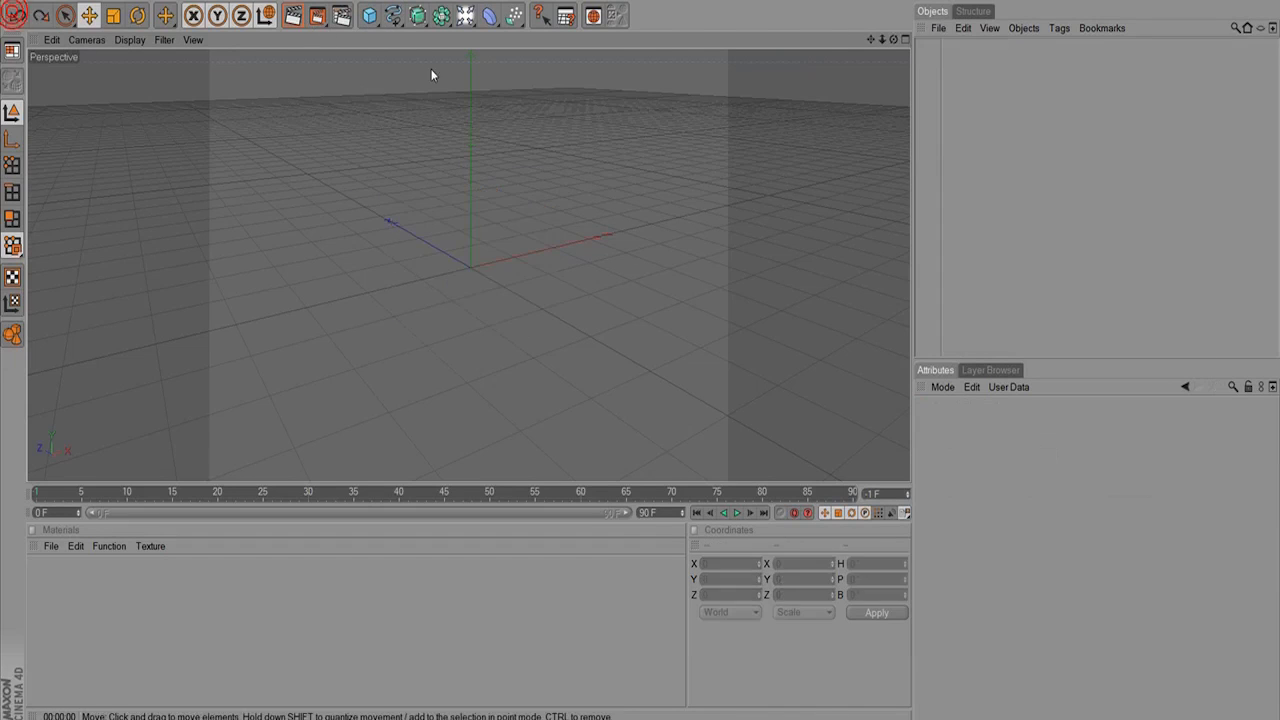
click(369, 15)
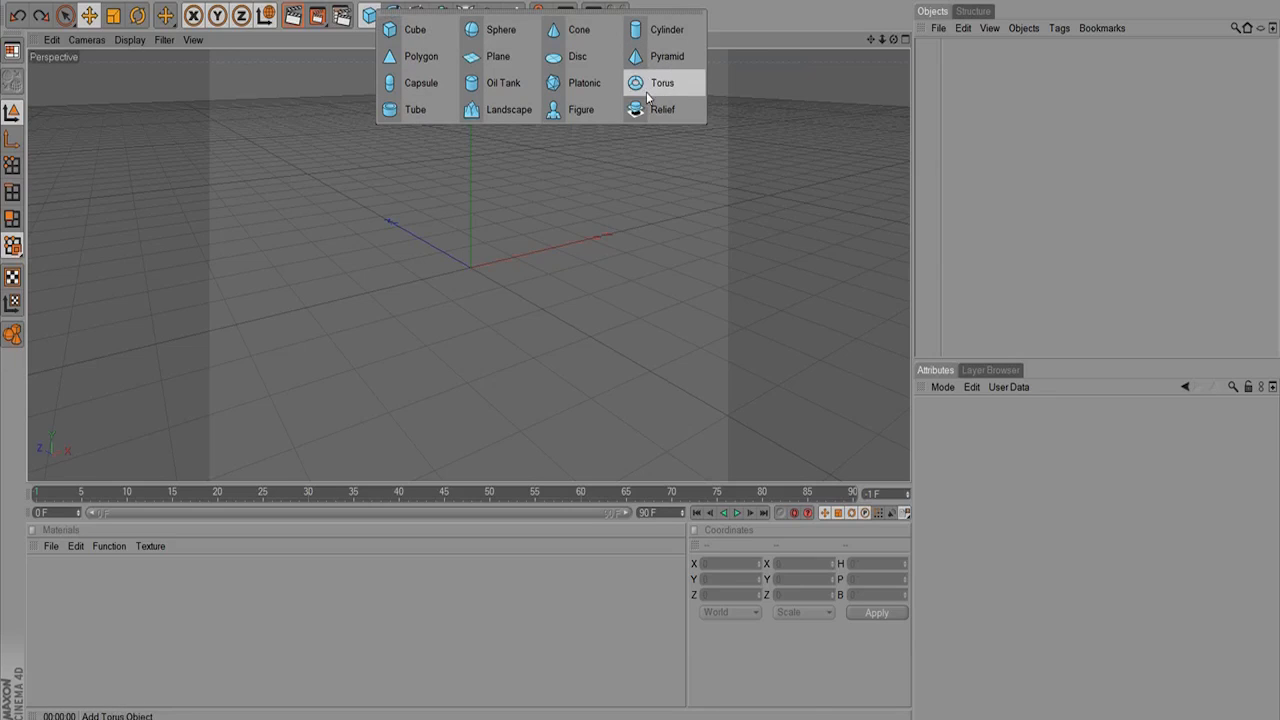
click(558, 112)
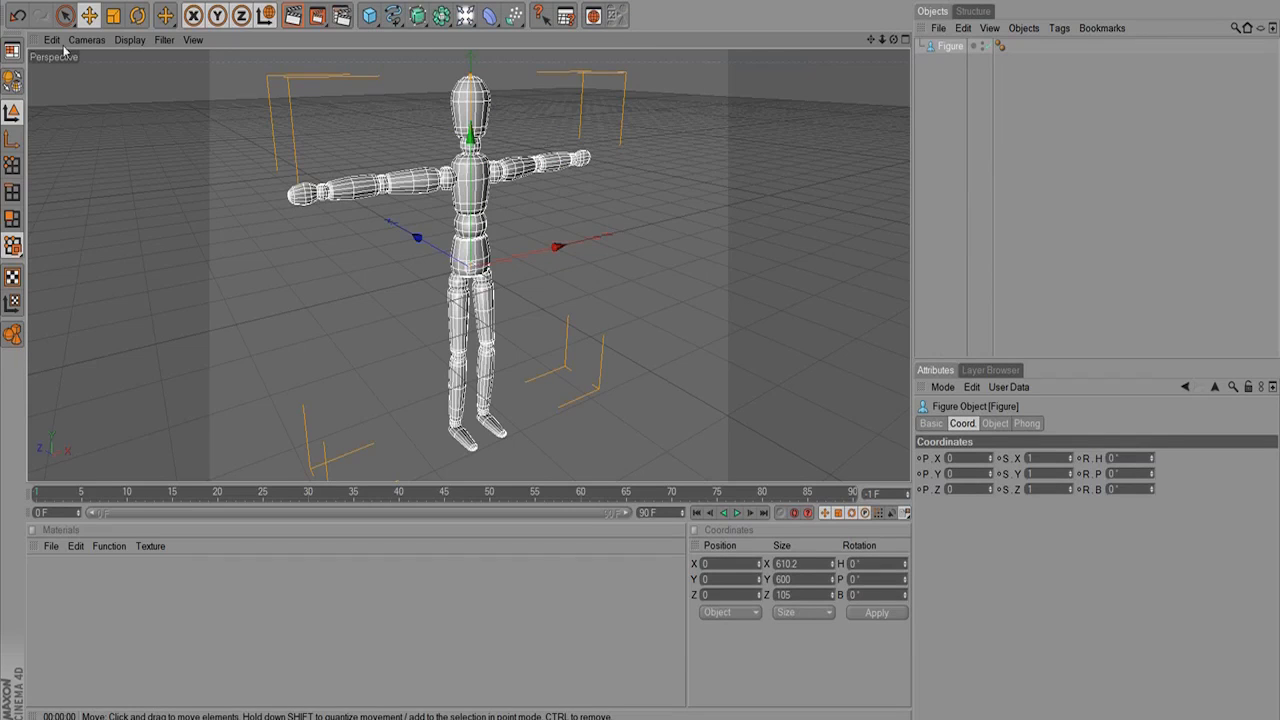
key(ctrl+z)
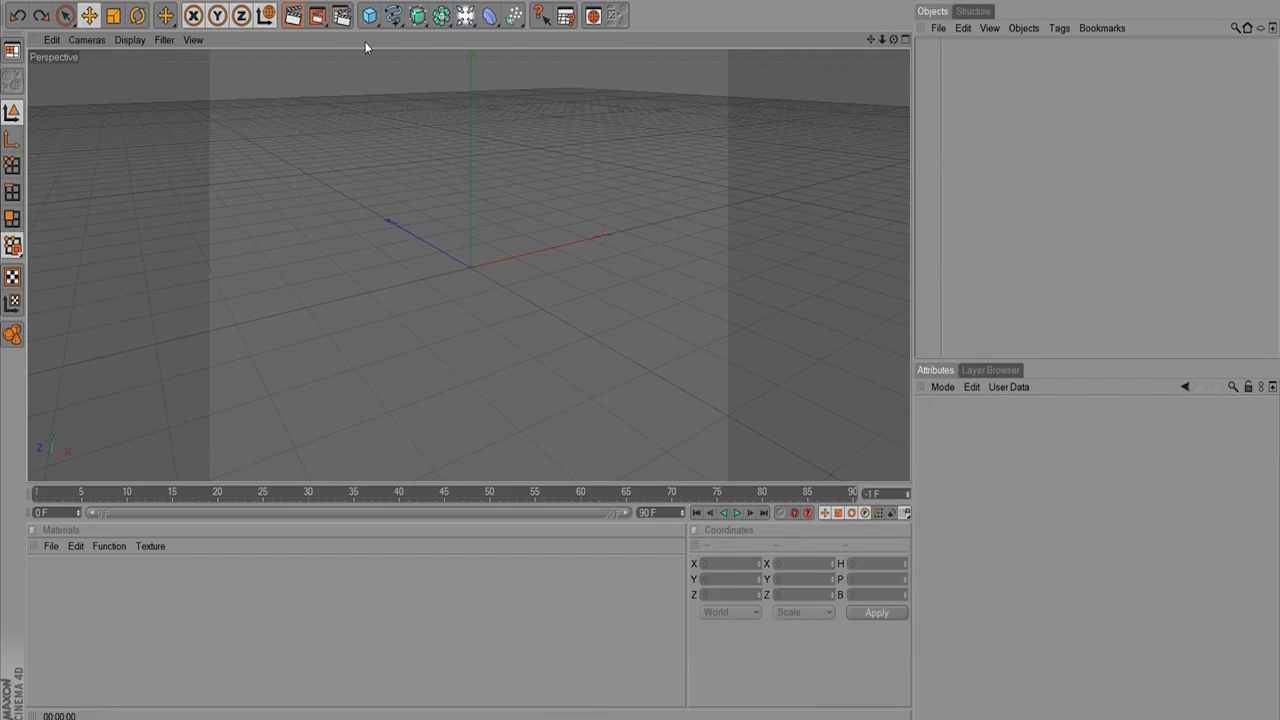
Add a Circle spline to the empty scene.
click(393, 16)
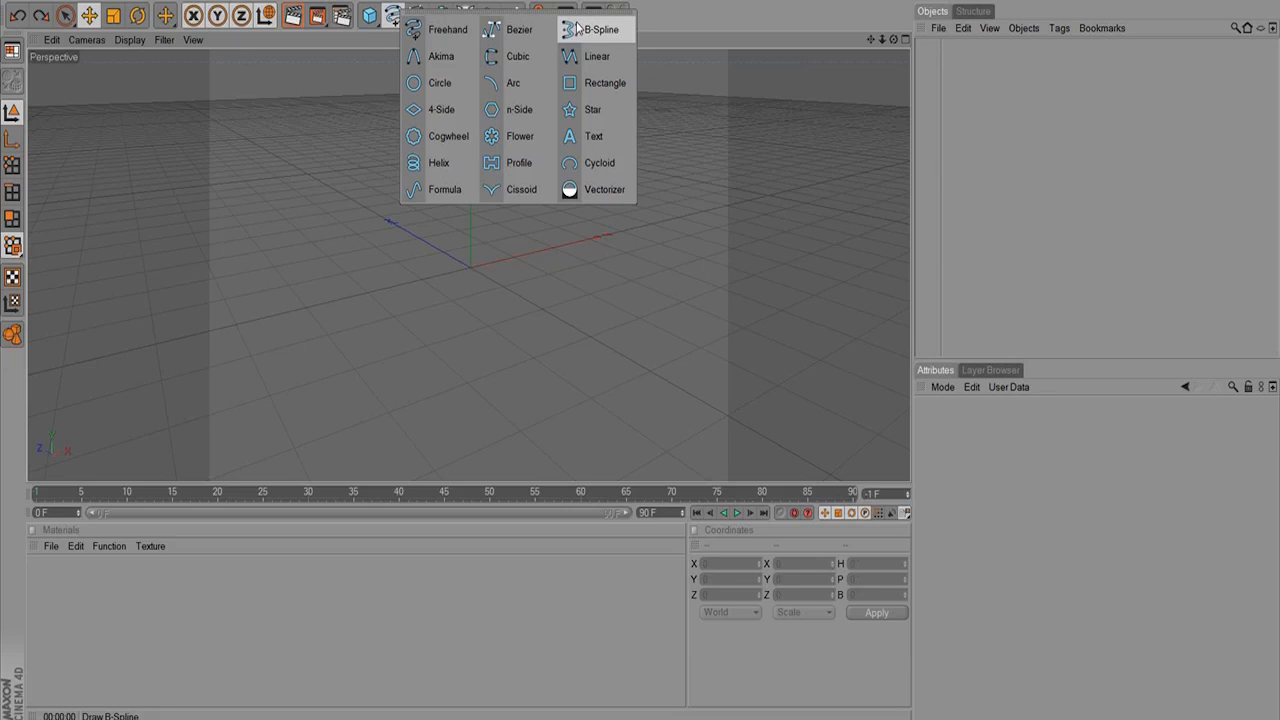
click(425, 83)
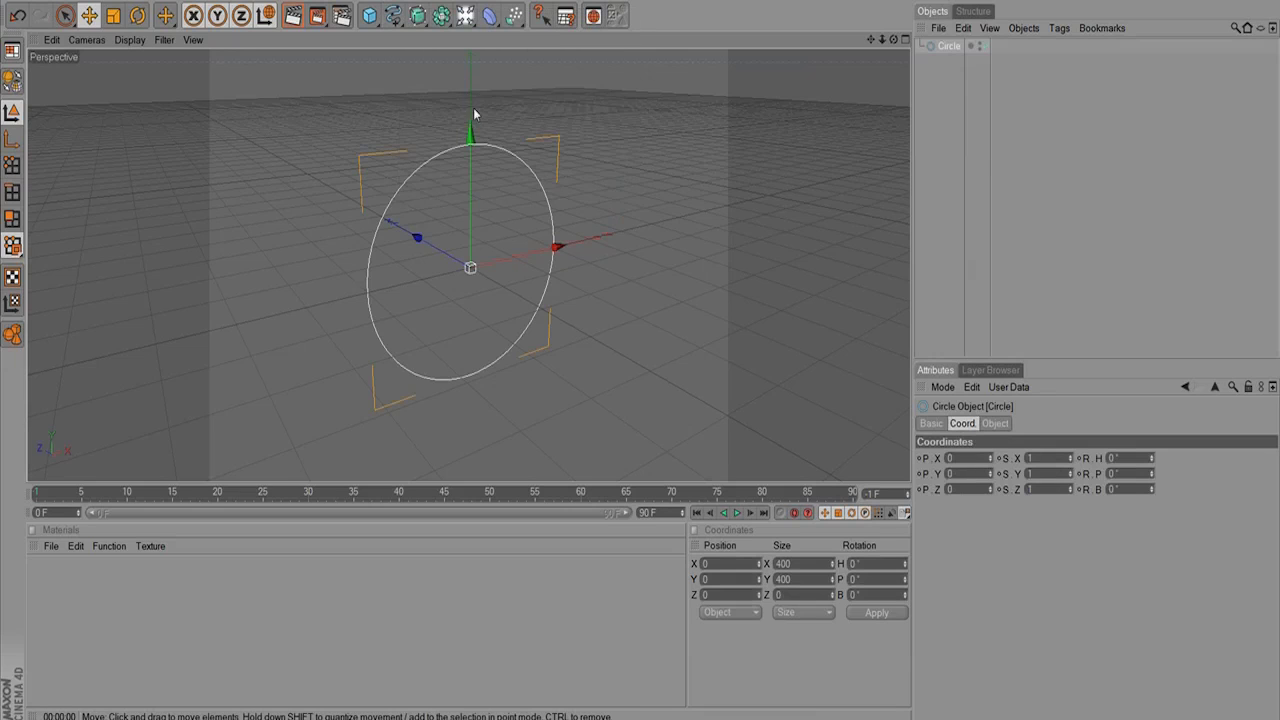
Move the Circle spline along X to about -37 and render a preview of the view.
mouse_move(490, 262)
mouse_down()
mouse_move(707, 236)
mouse_move(490, 271)
mouse_up()
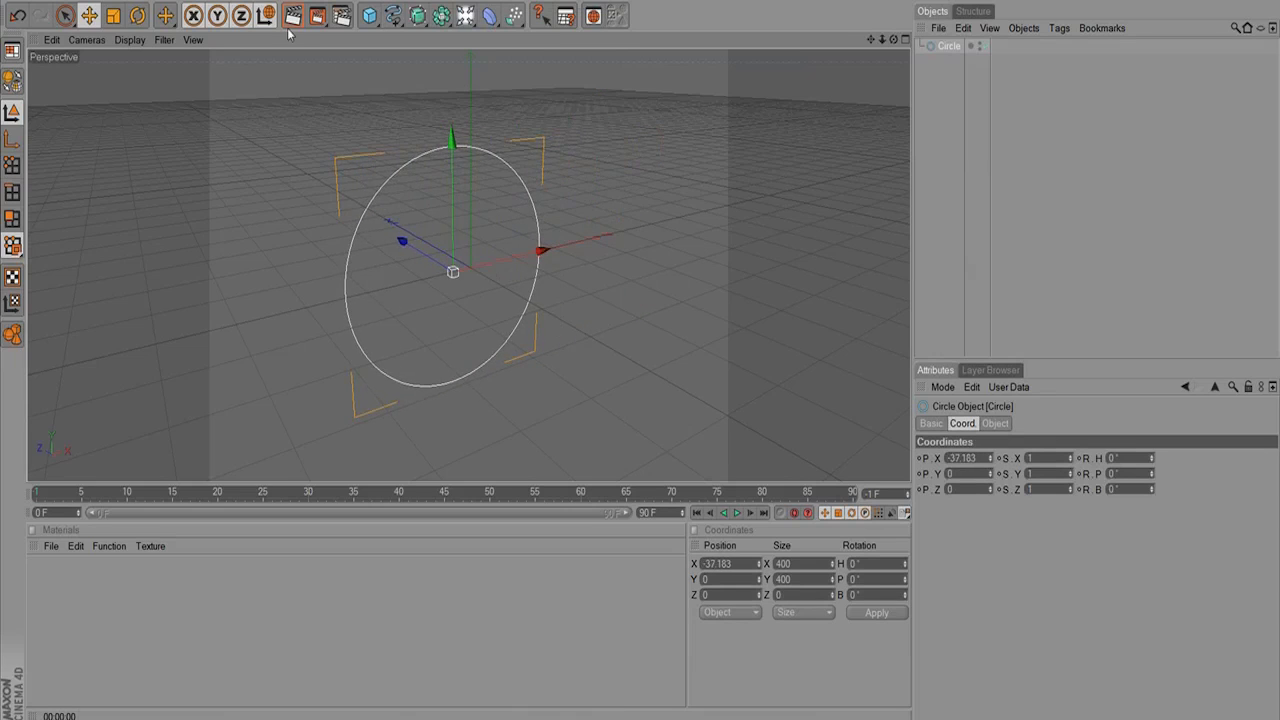
click(294, 16)
click(978, 127)
Add HyperNURBS and Extrude NURBS objects, nest the Circle inside the Extrude NURBS and render the view.
click(944, 46)
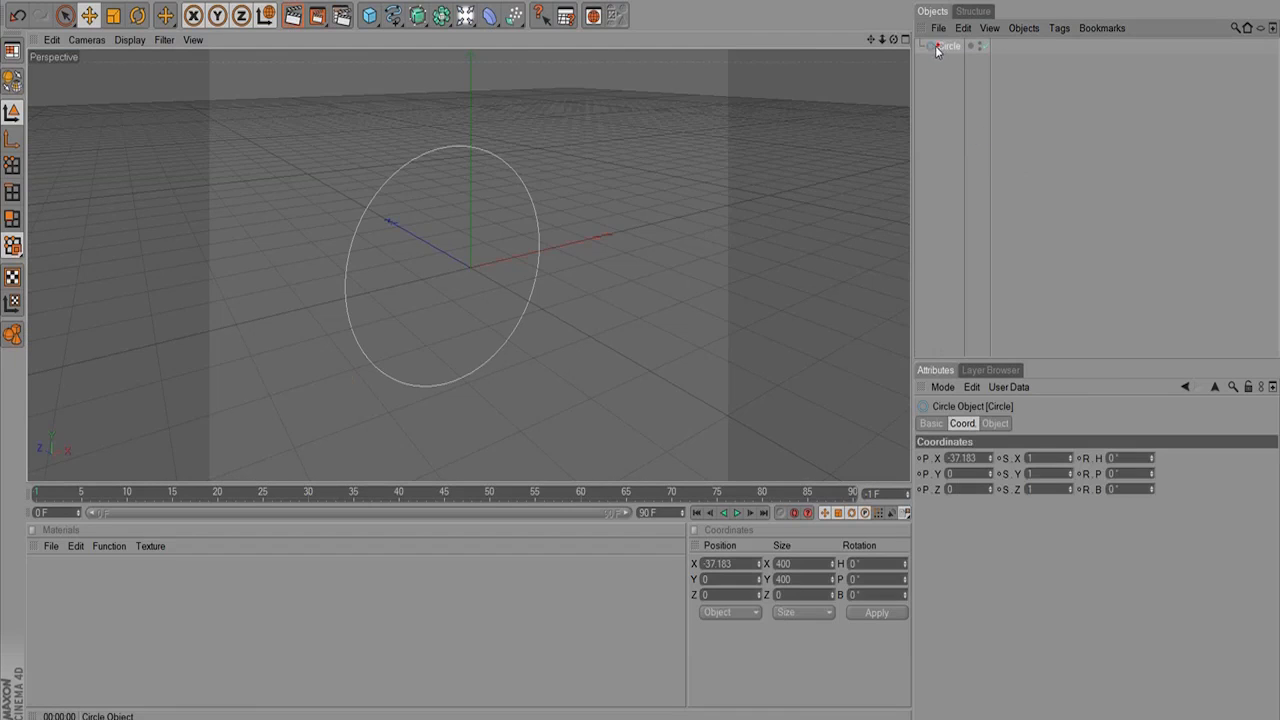
alt+click(417, 16)
alt+drag(417, 16, 571, 27)
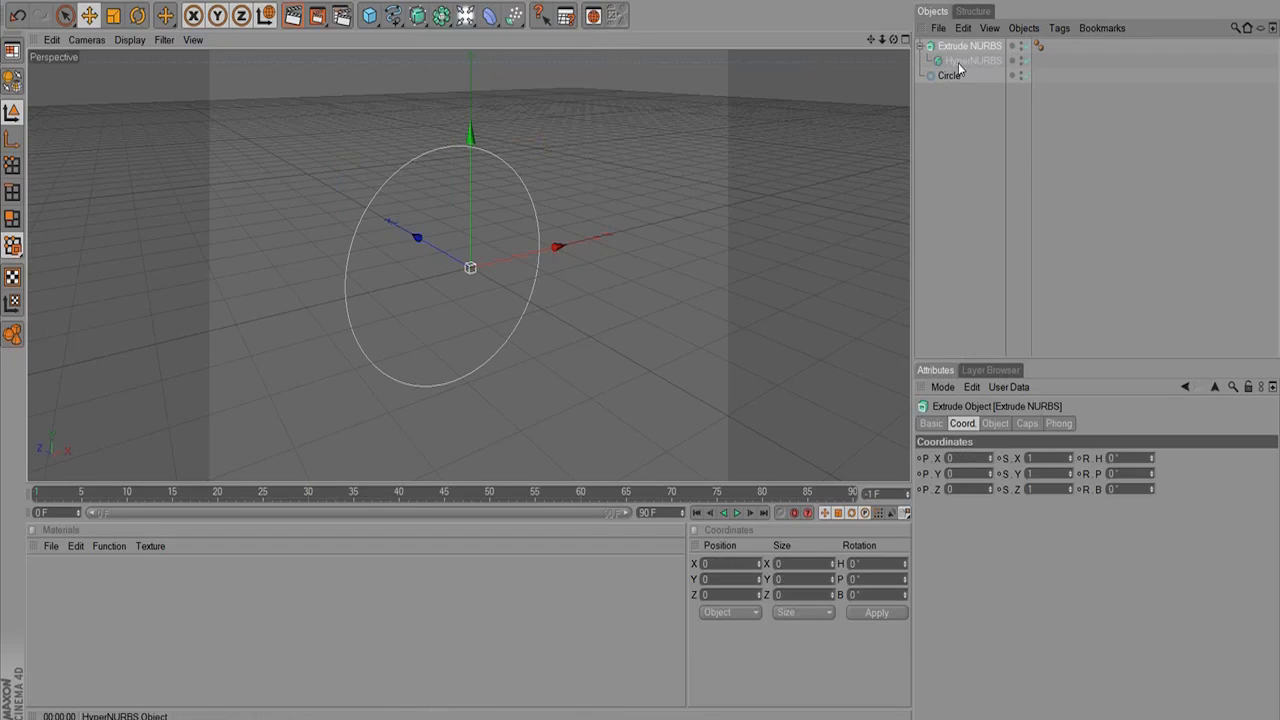
mouse_move(950, 63)
mouse_down()
mouse_move(950, 105)
mouse_move(956, 46)
mouse_up()
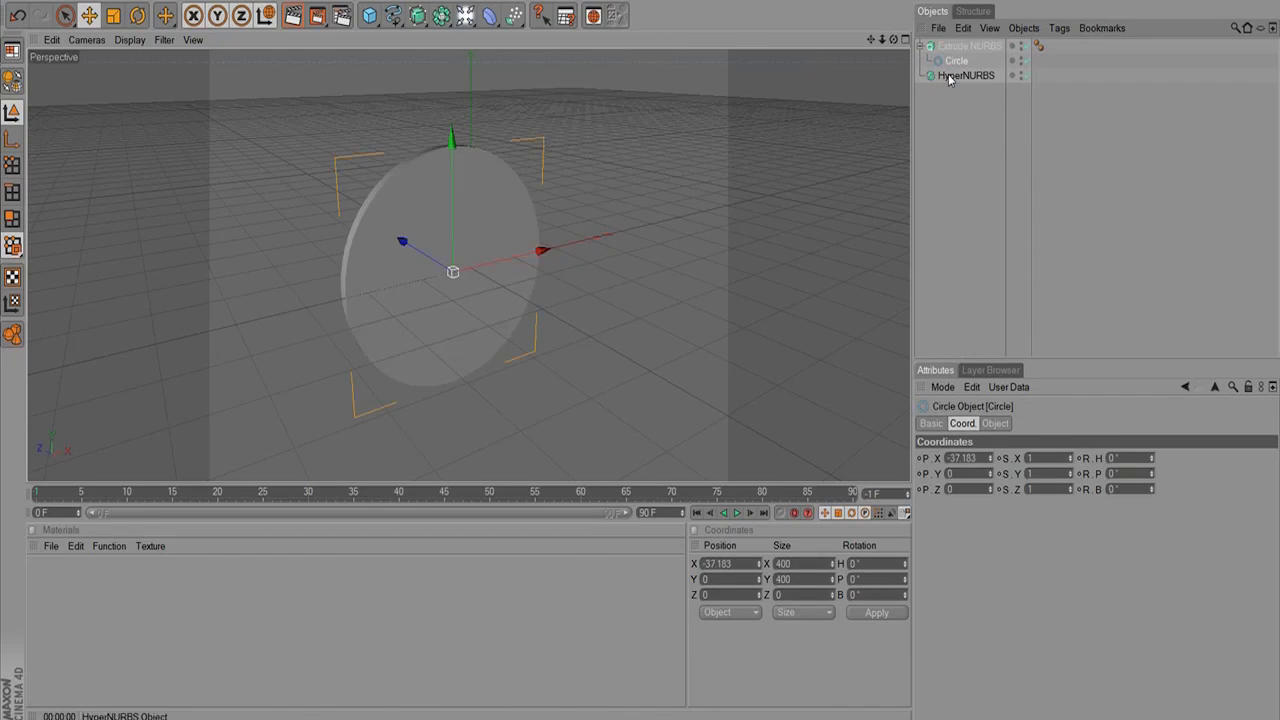
click(293, 16)
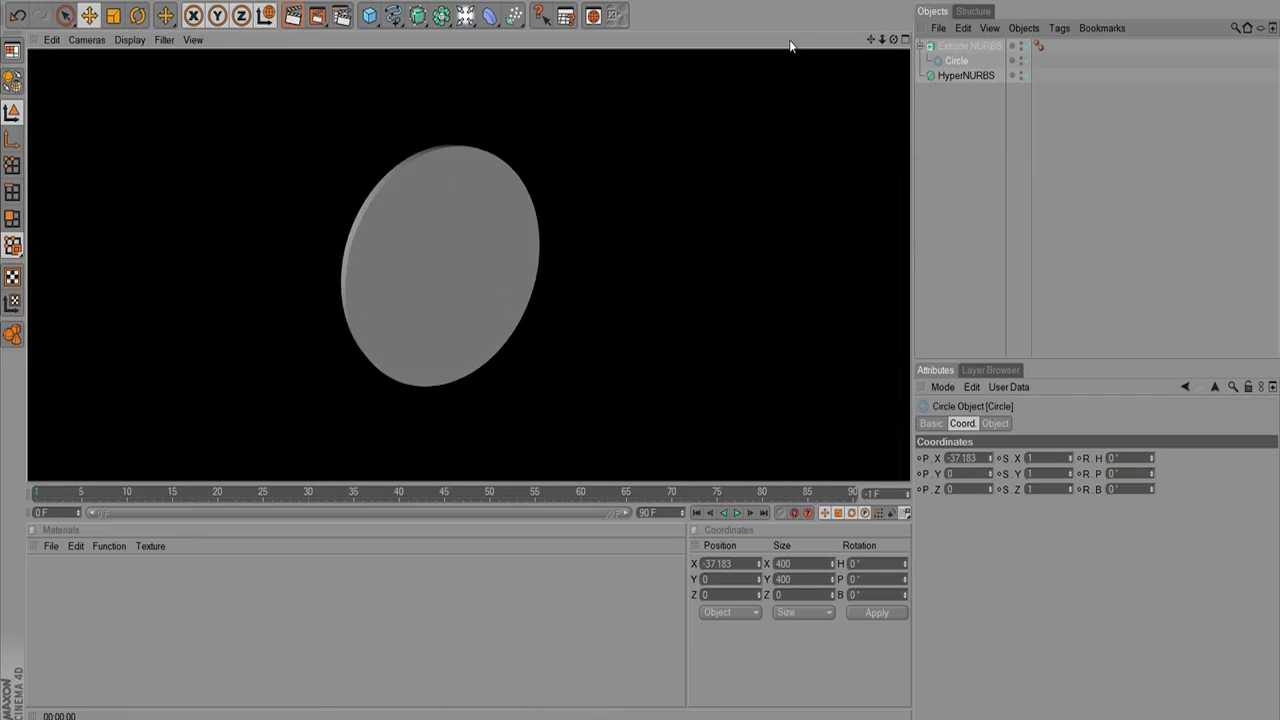
Delete the Extrude NURBS, Circle and HyperNURBS objects from the scene together.
key(ctrl+a)
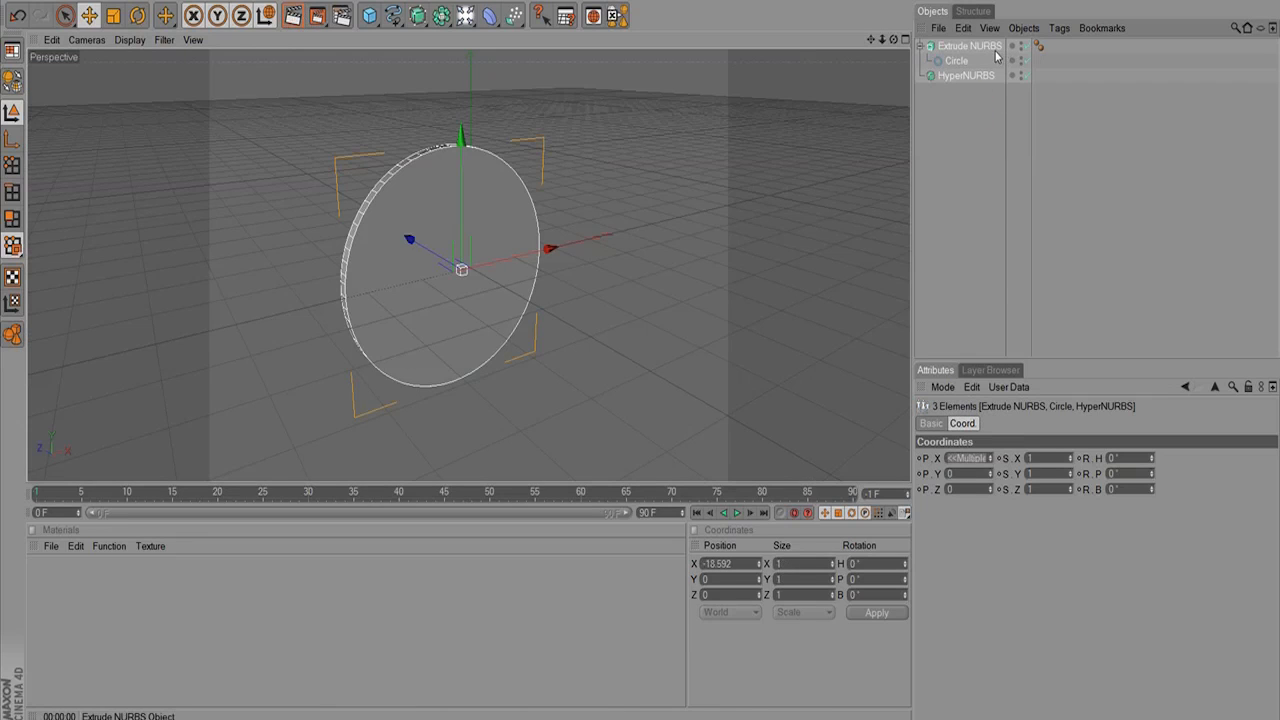
key(Delete)
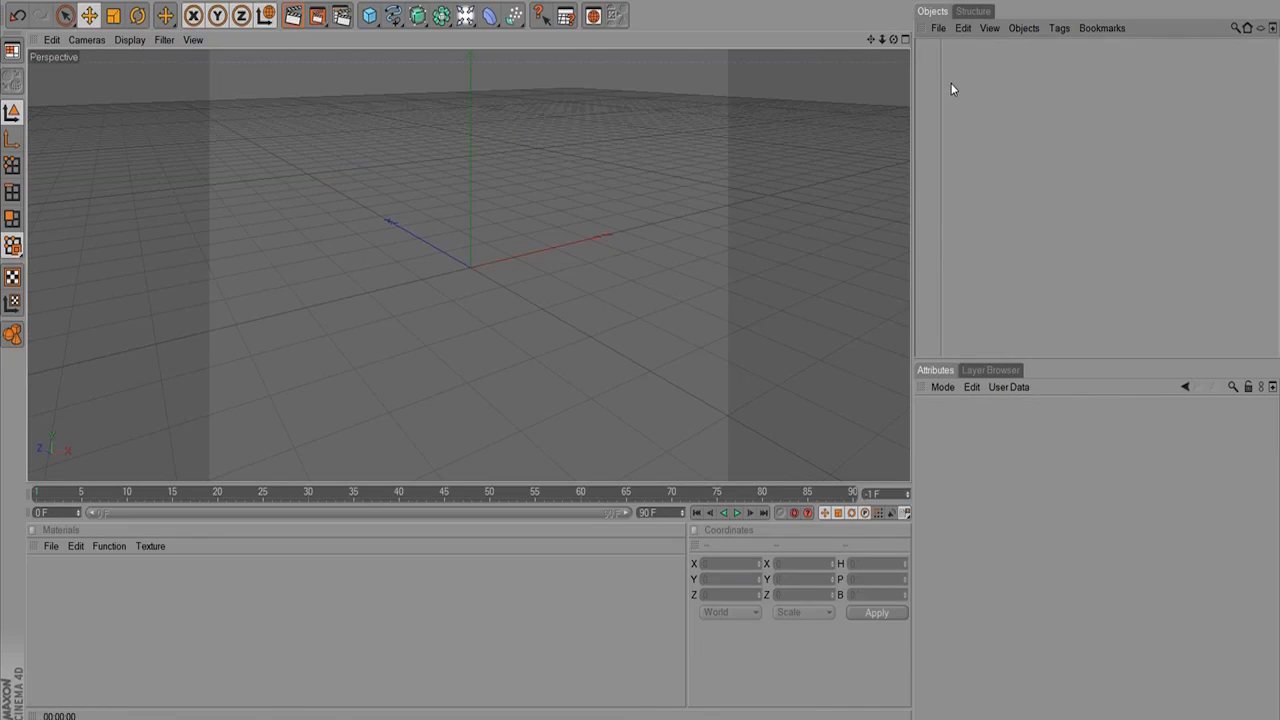
Look through the spline, NURBS, modeling, light and scene, deformer and particle object palettes.
click(393, 16)
click(417, 15)
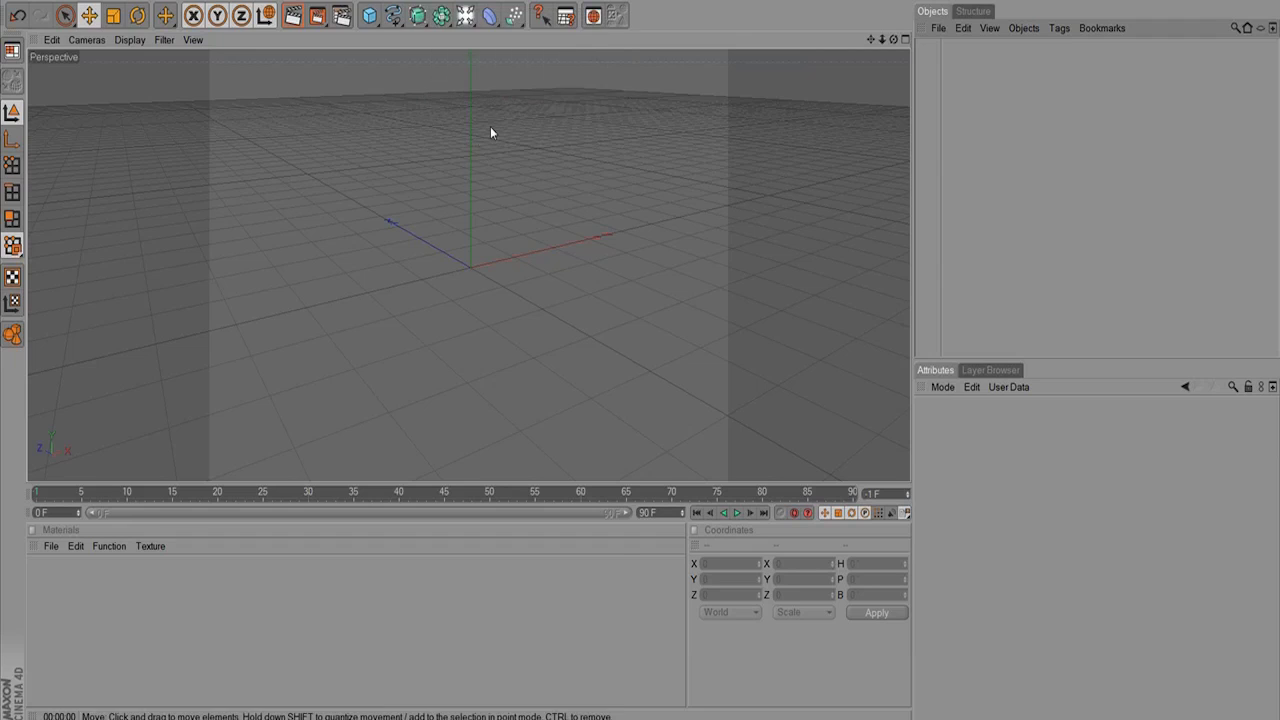
click(443, 13)
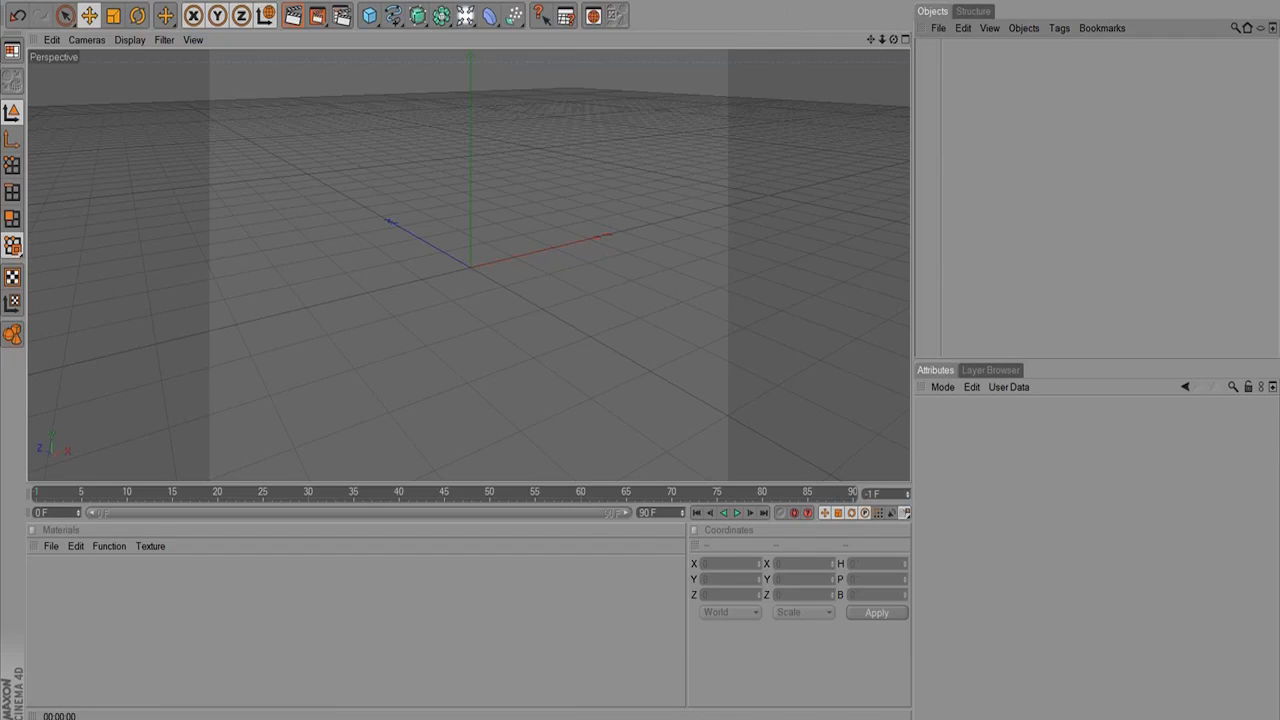
click(395, 16)
click(463, 5)
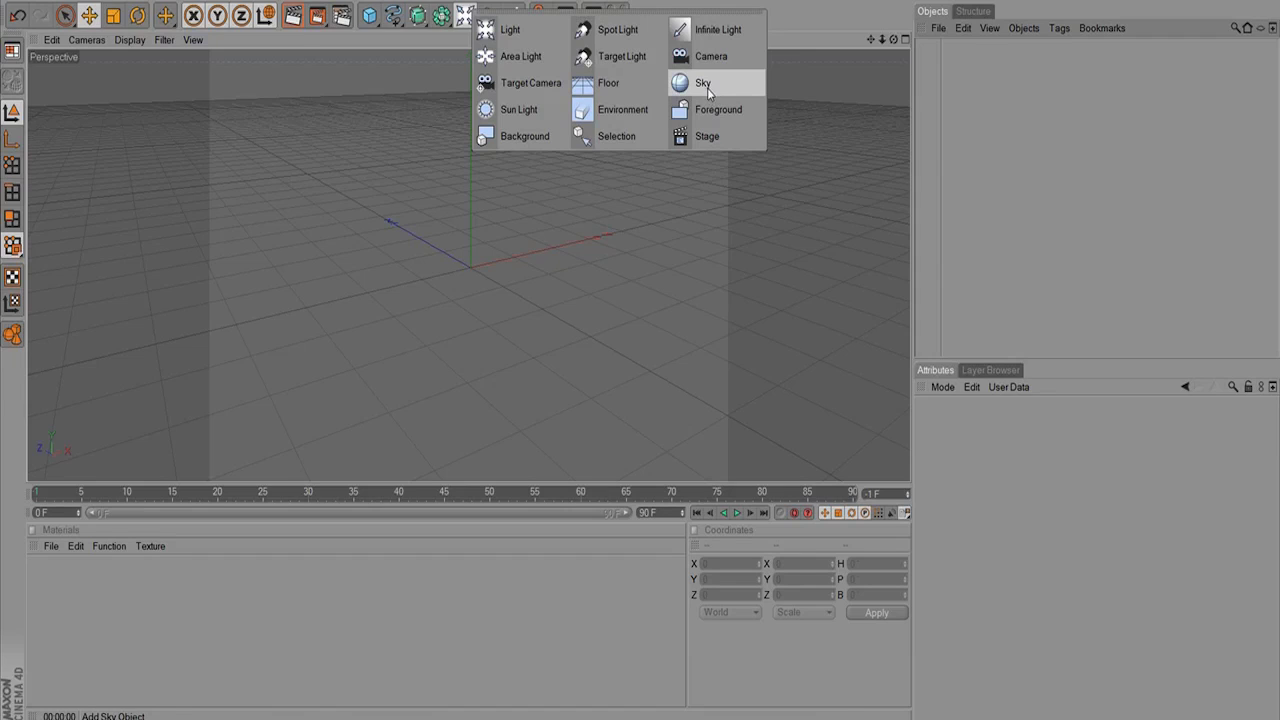
click(564, 211)
drag(489, 15, 525, 33)
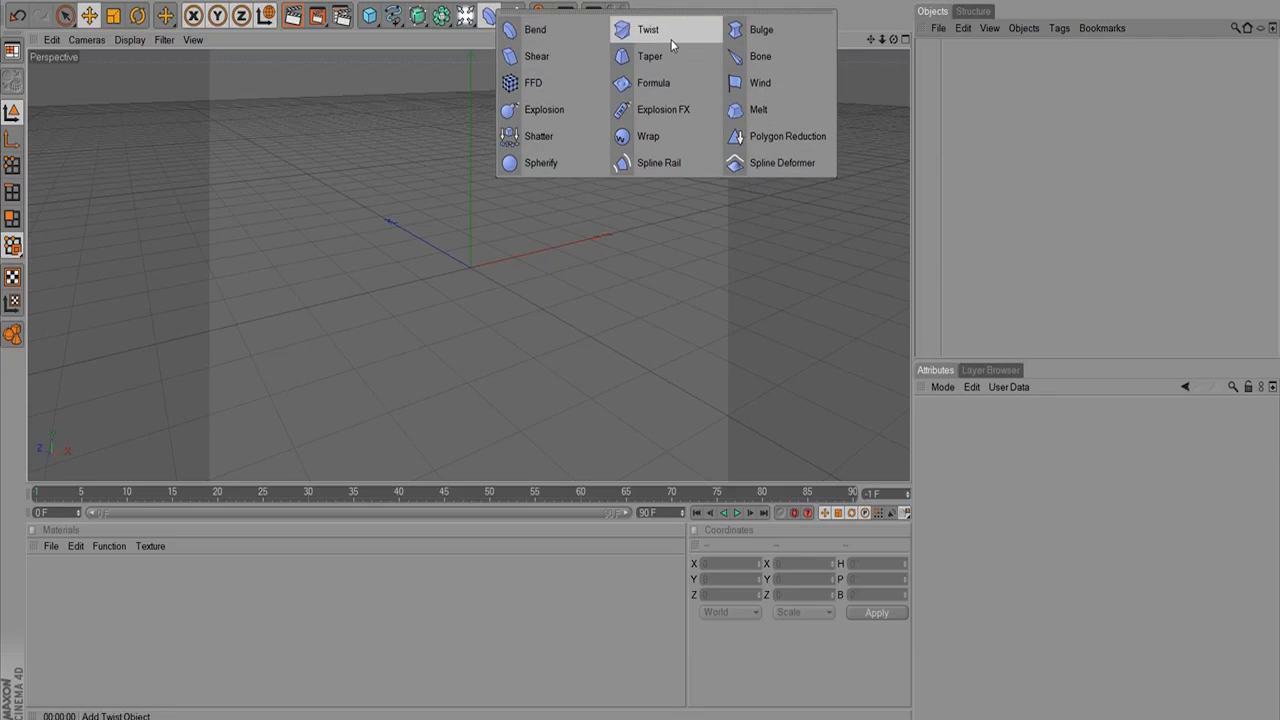
click(398, 108)
click(513, 15)
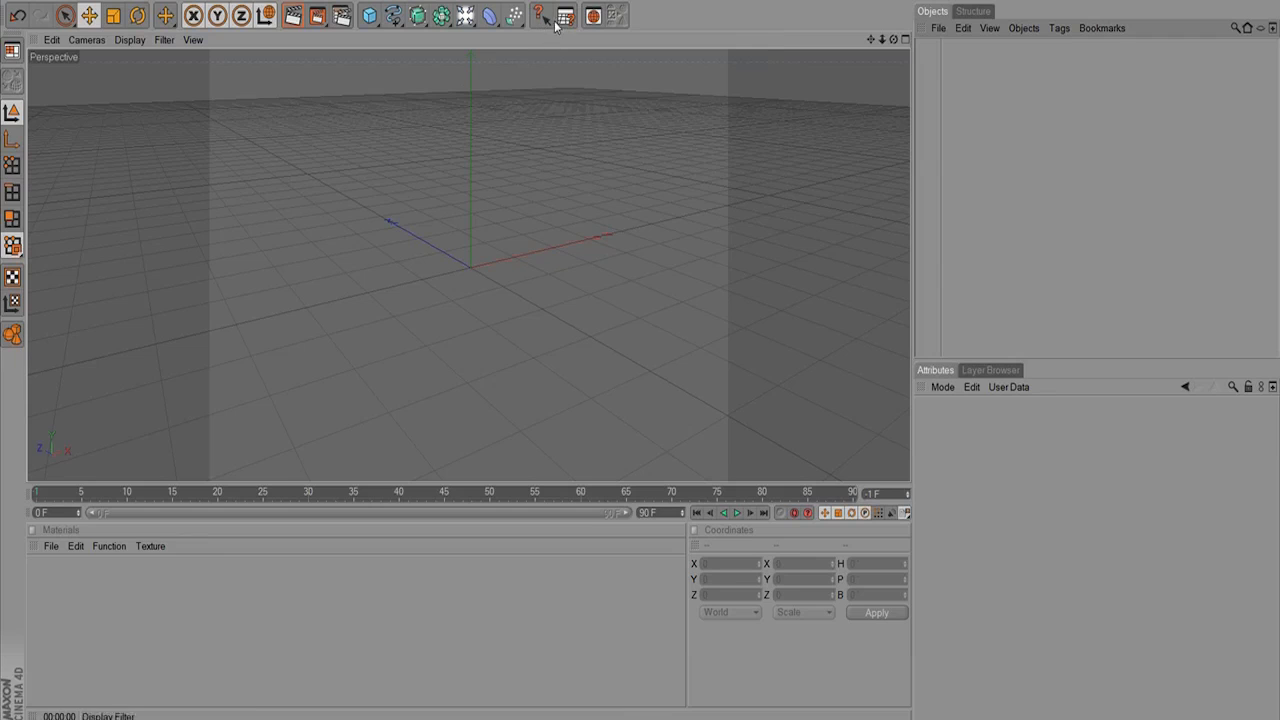
Browse the preset folders in the Content Browser, including the Broadcast Edition contents, and close it.
click(594, 20)
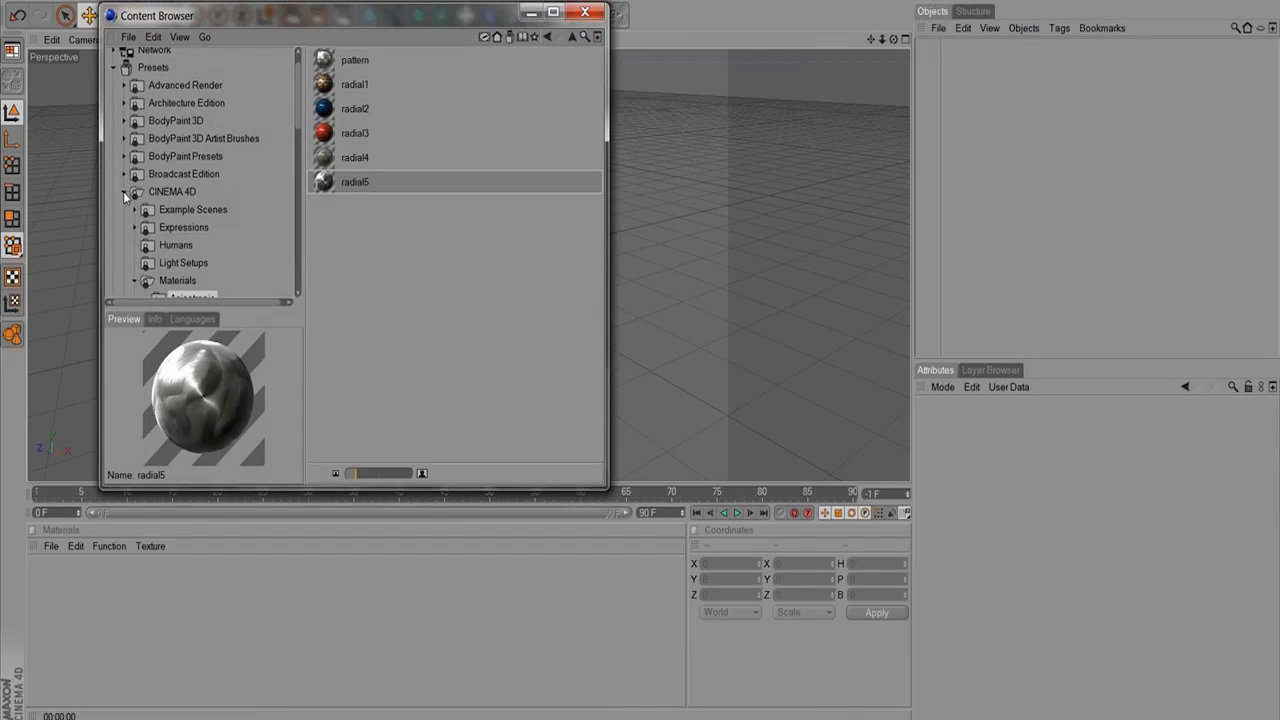
click(126, 191)
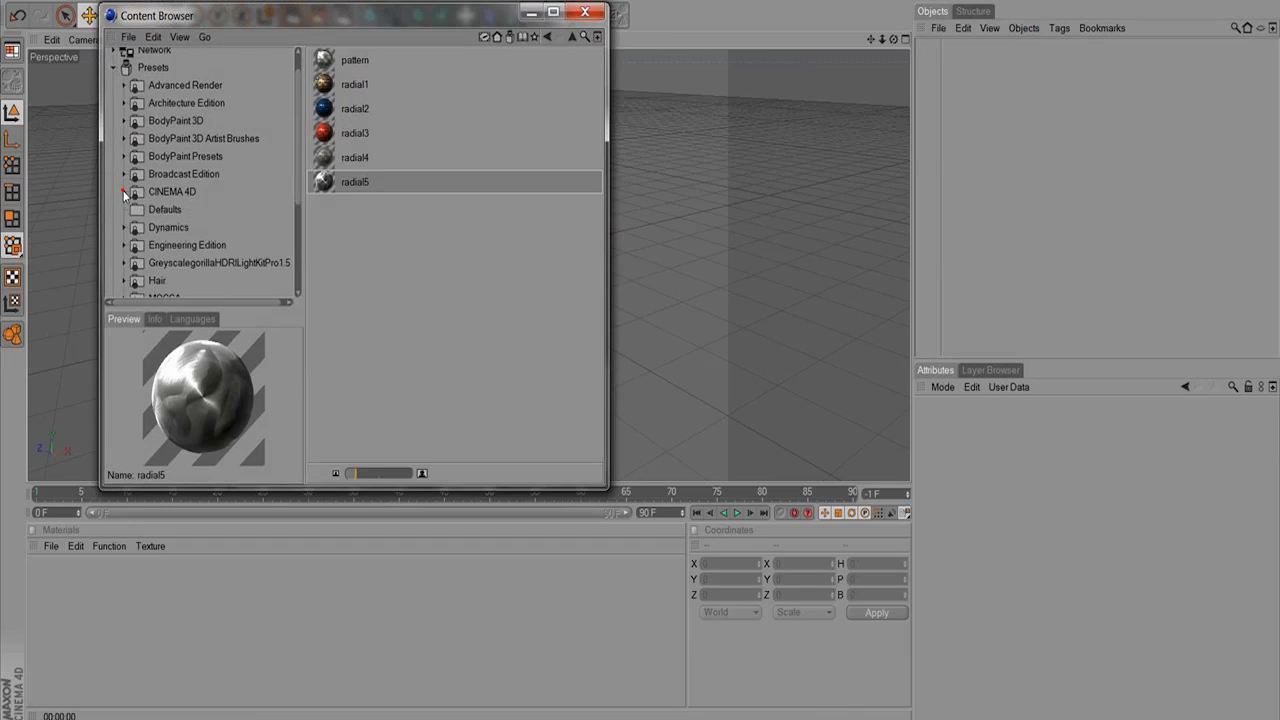
click(294, 175)
drag(295, 186, 296, 203)
scroll(291, 264, up, 5)
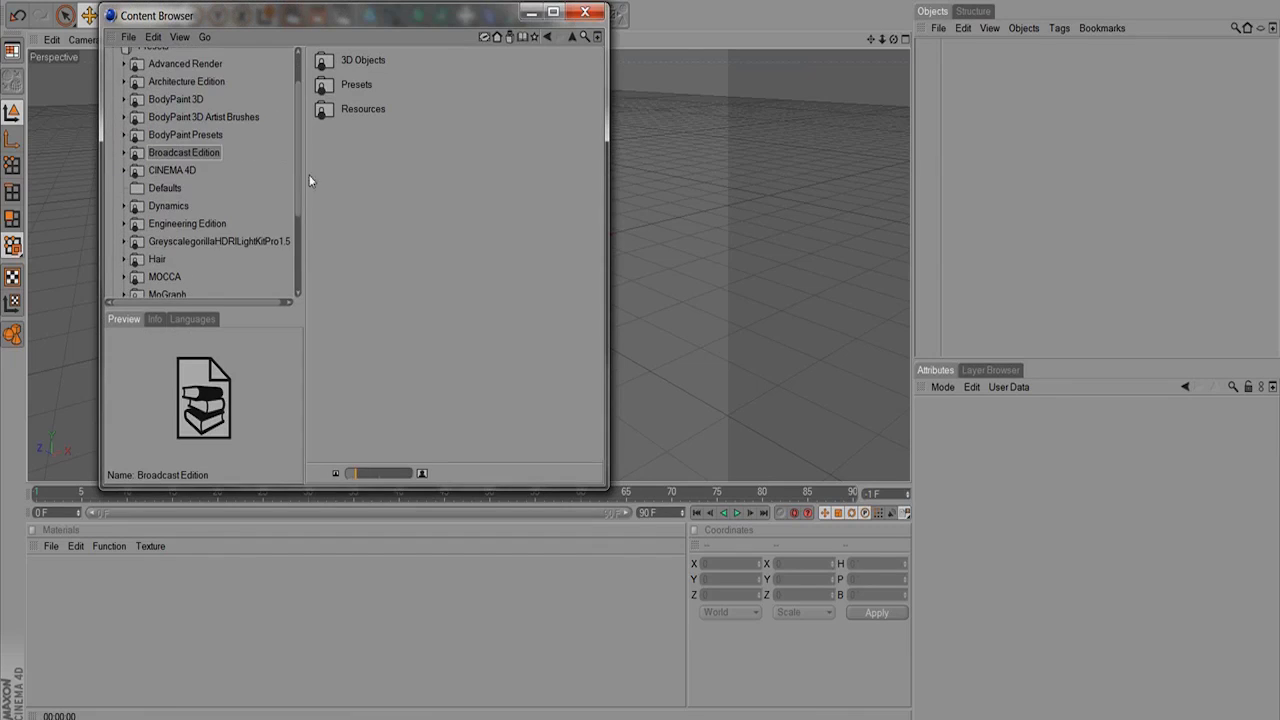
click(585, 12)
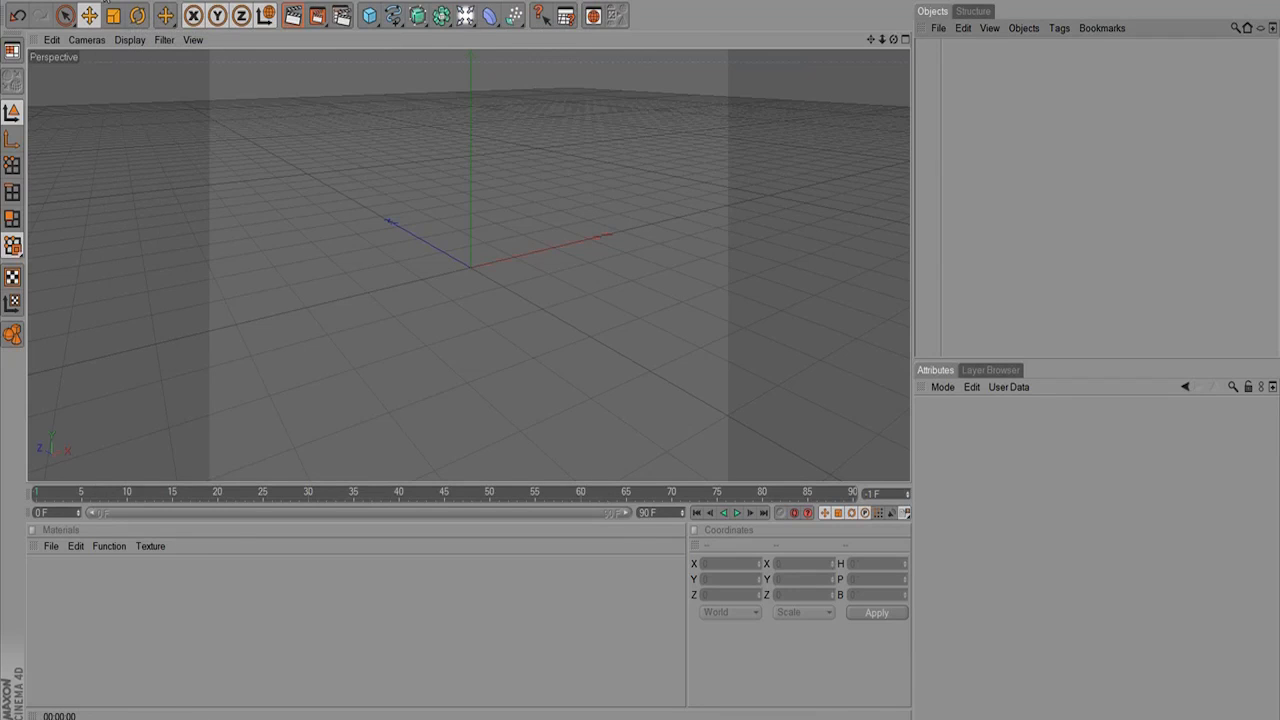
Look through the available tools and try the object axis, points, edges and polygons editing modes.
click(102, 1)
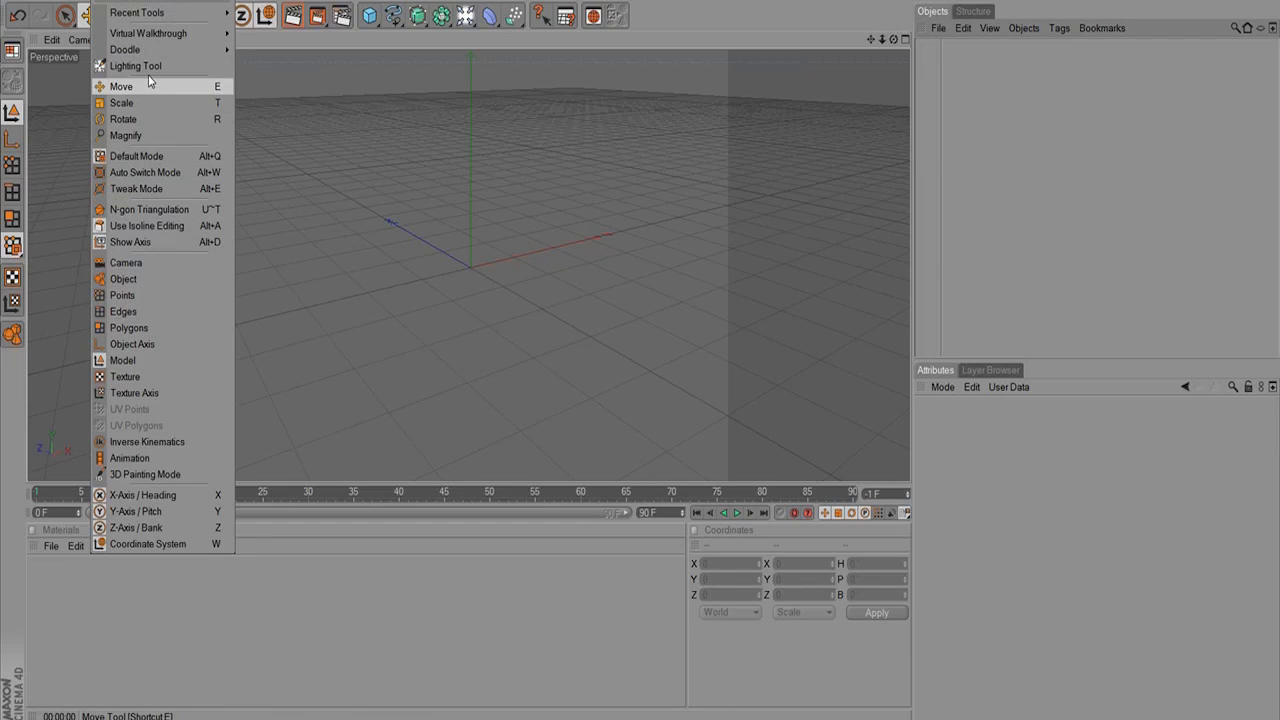
click(461, 190)
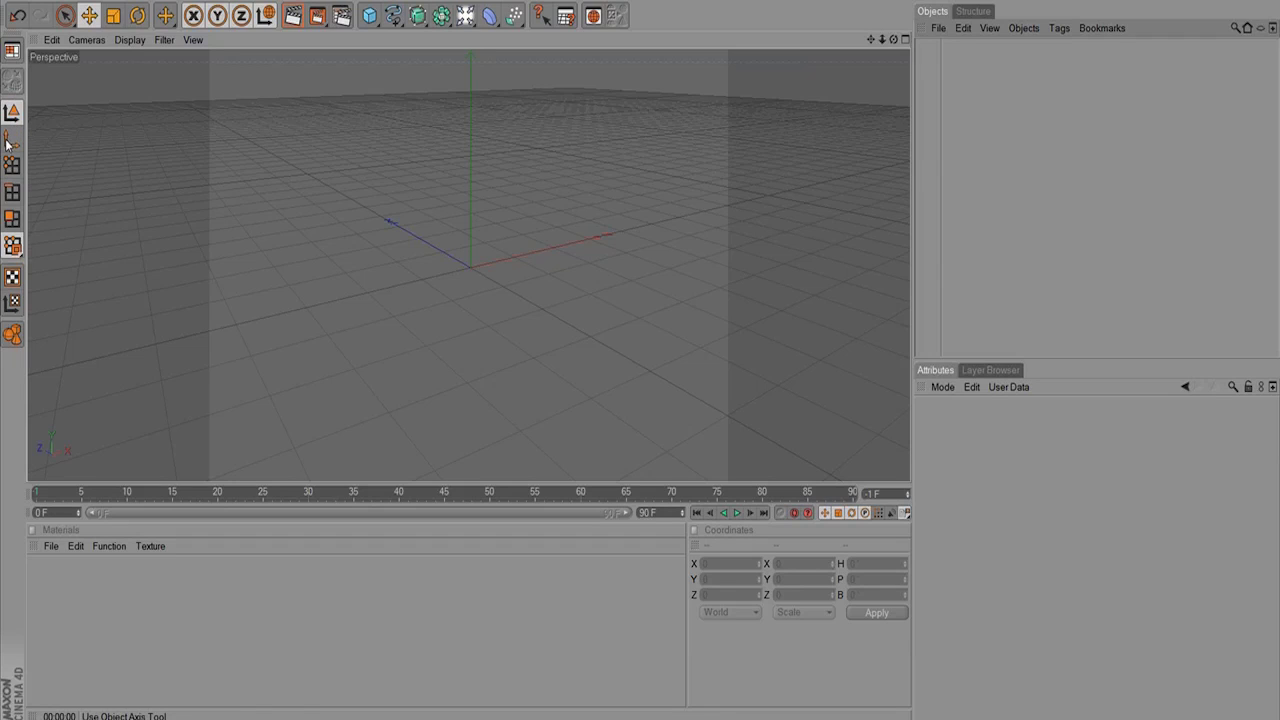
click(11, 142)
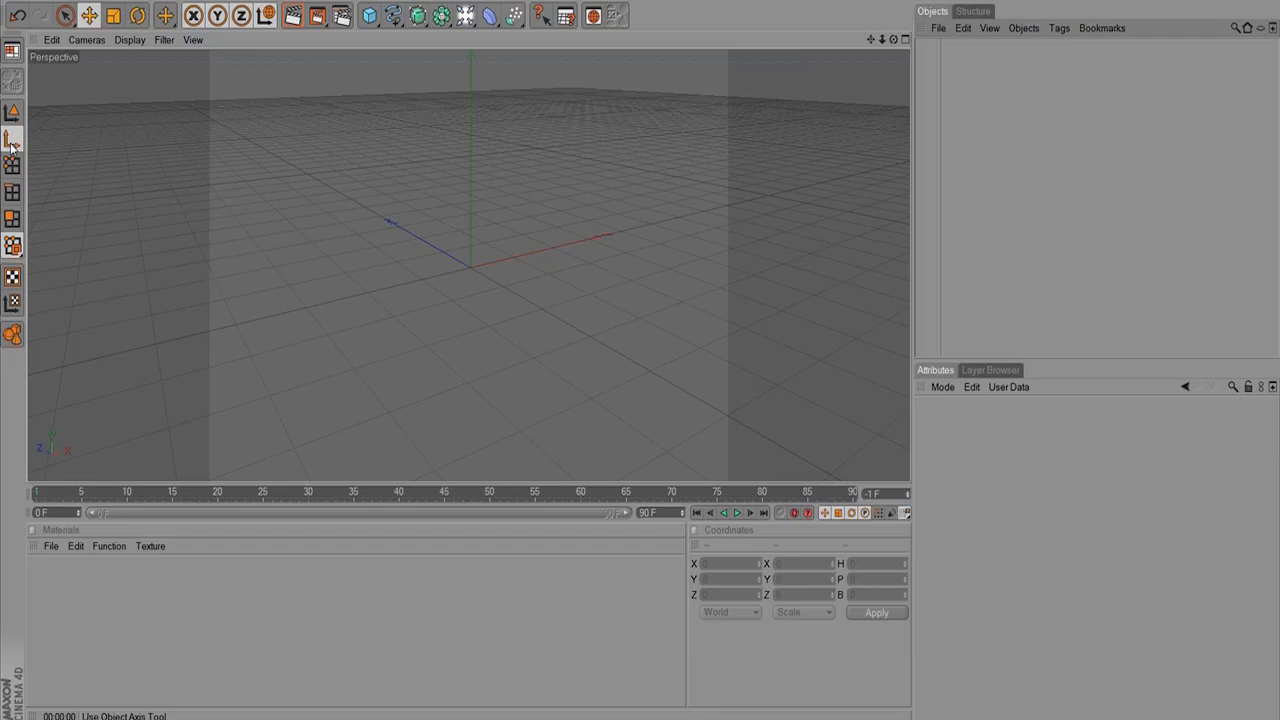
click(11, 167)
click(12, 194)
click(12, 219)
click(12, 247)
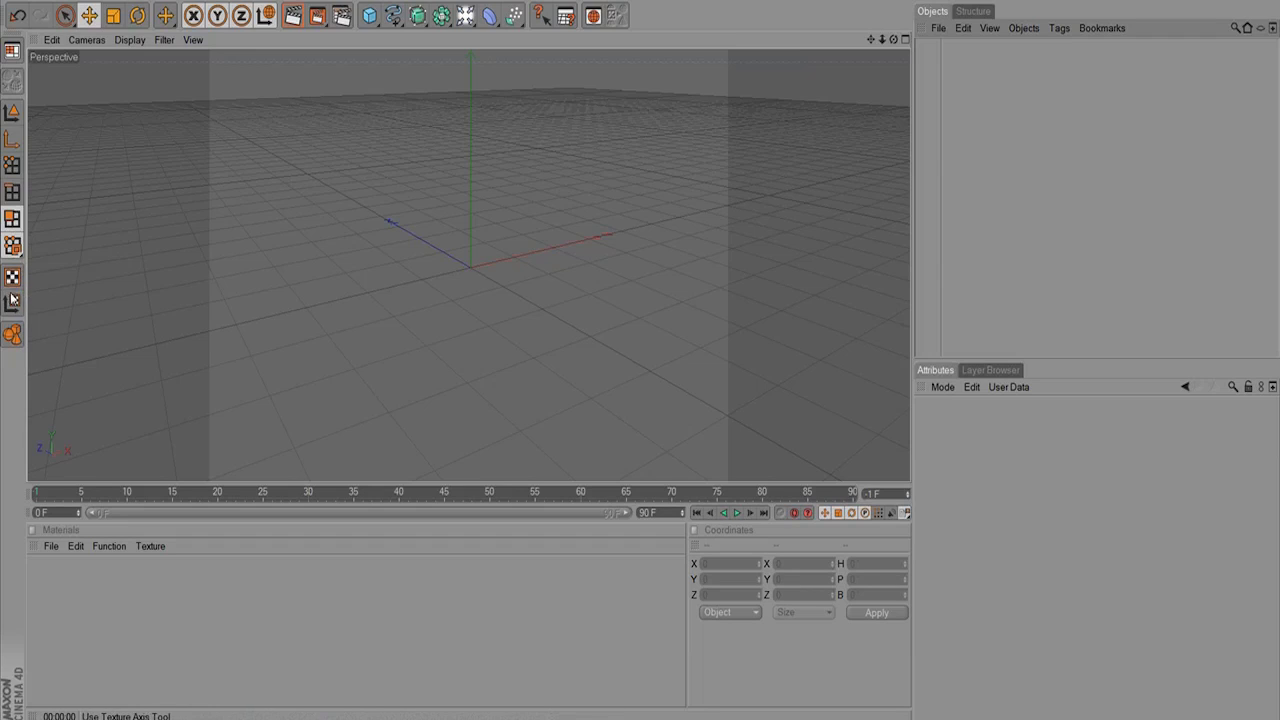
click(17, 337)
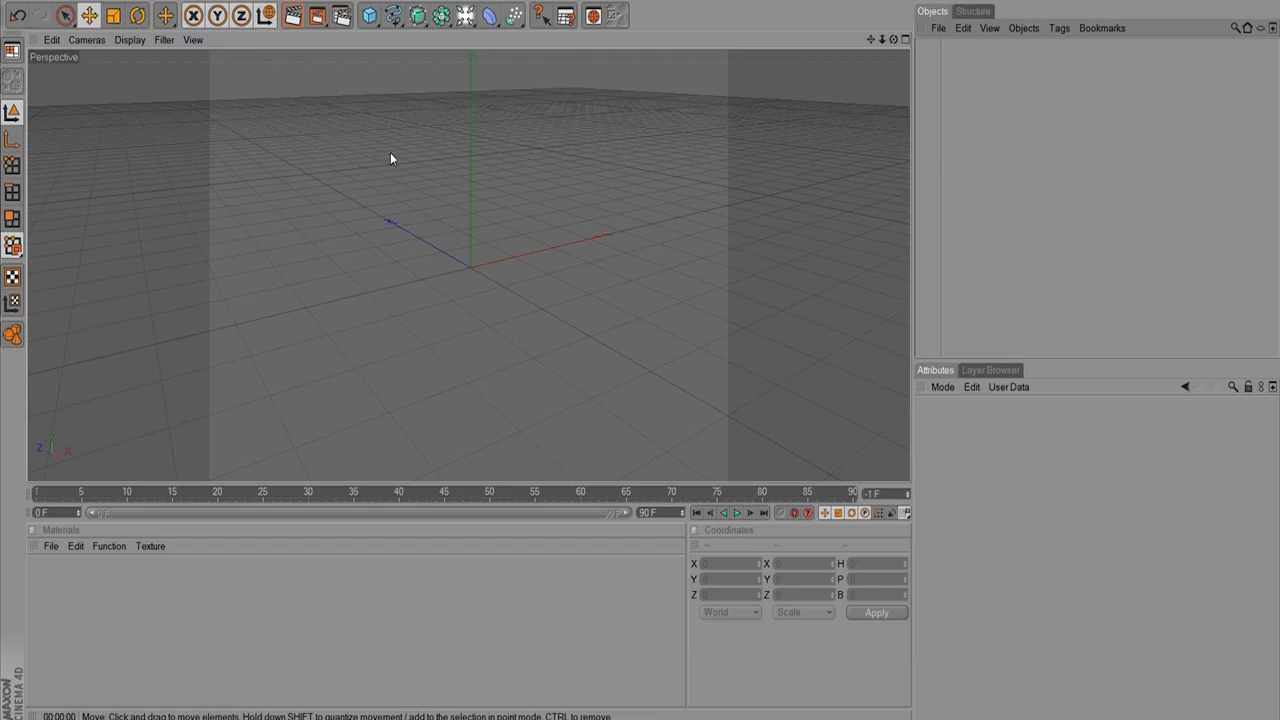
Add a default cube to the scene and pan, zoom and orbit the perspective view around it.
click(368, 16)
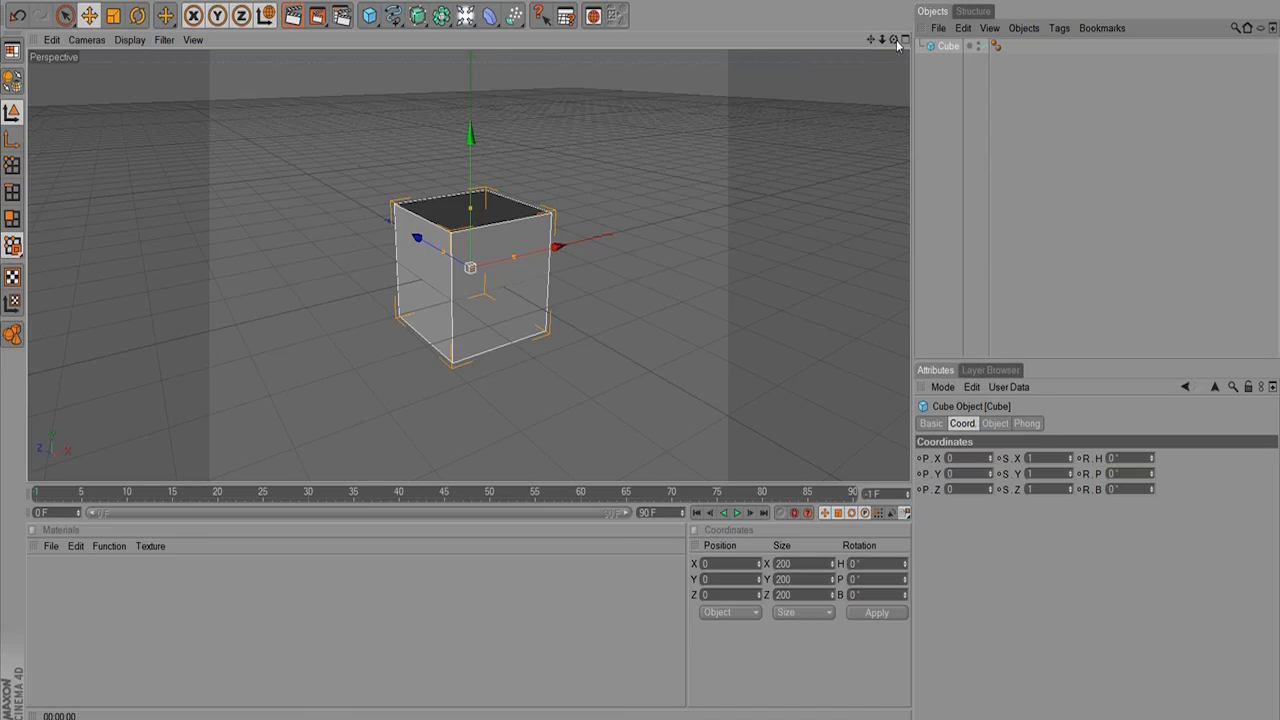
mouse_move(872, 43)
mouse_down()
mouse_move(757, 52)
mouse_move(808, 171)
mouse_move(814, 58)
mouse_move(853, 25)
mouse_move(816, 84)
mouse_move(784, 47)
mouse_move(380, 168)
mouse_move(852, 76)
mouse_move(822, 70)
mouse_move(829, 38)
mouse_move(866, 180)
mouse_move(876, 63)
mouse_up()
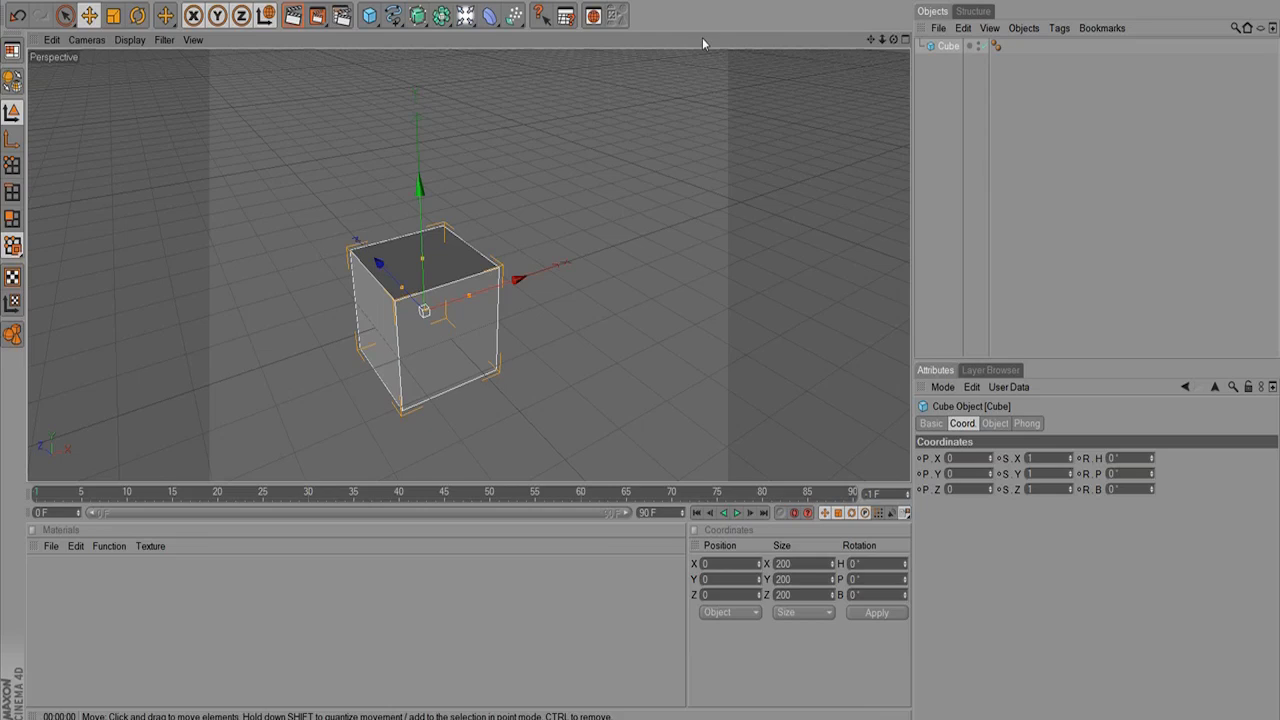
click(893, 40)
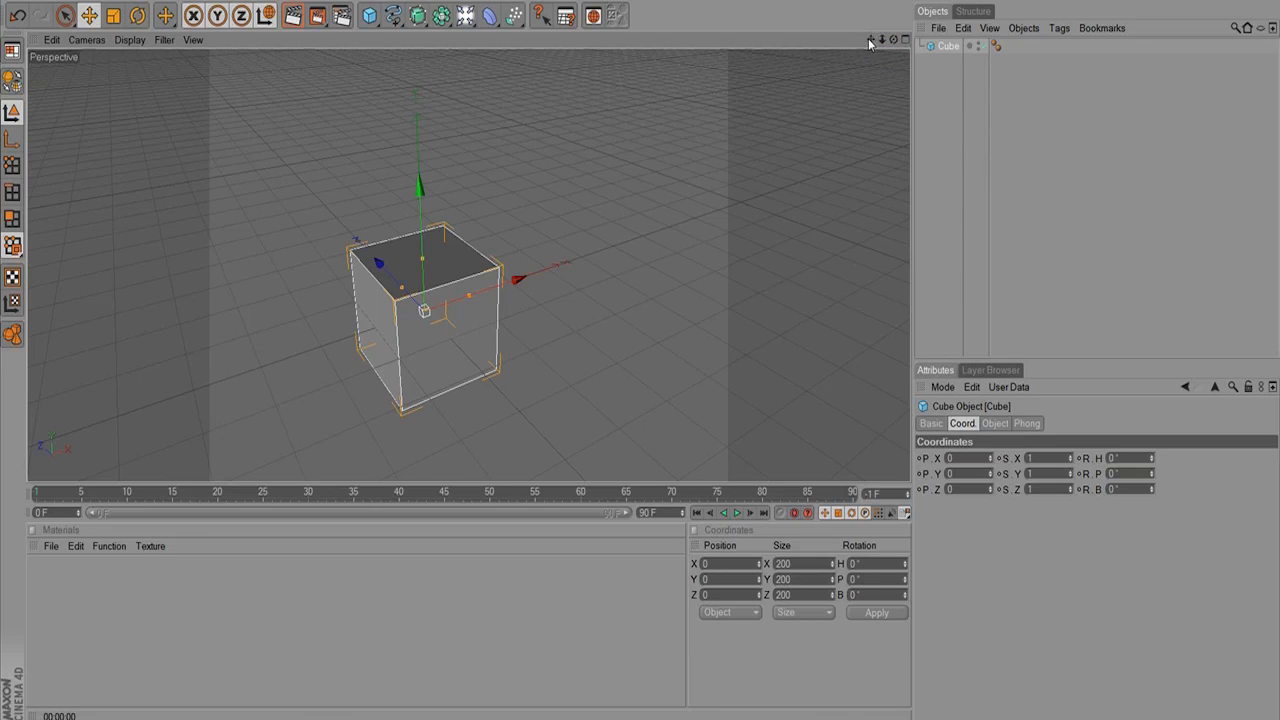
click(881, 40)
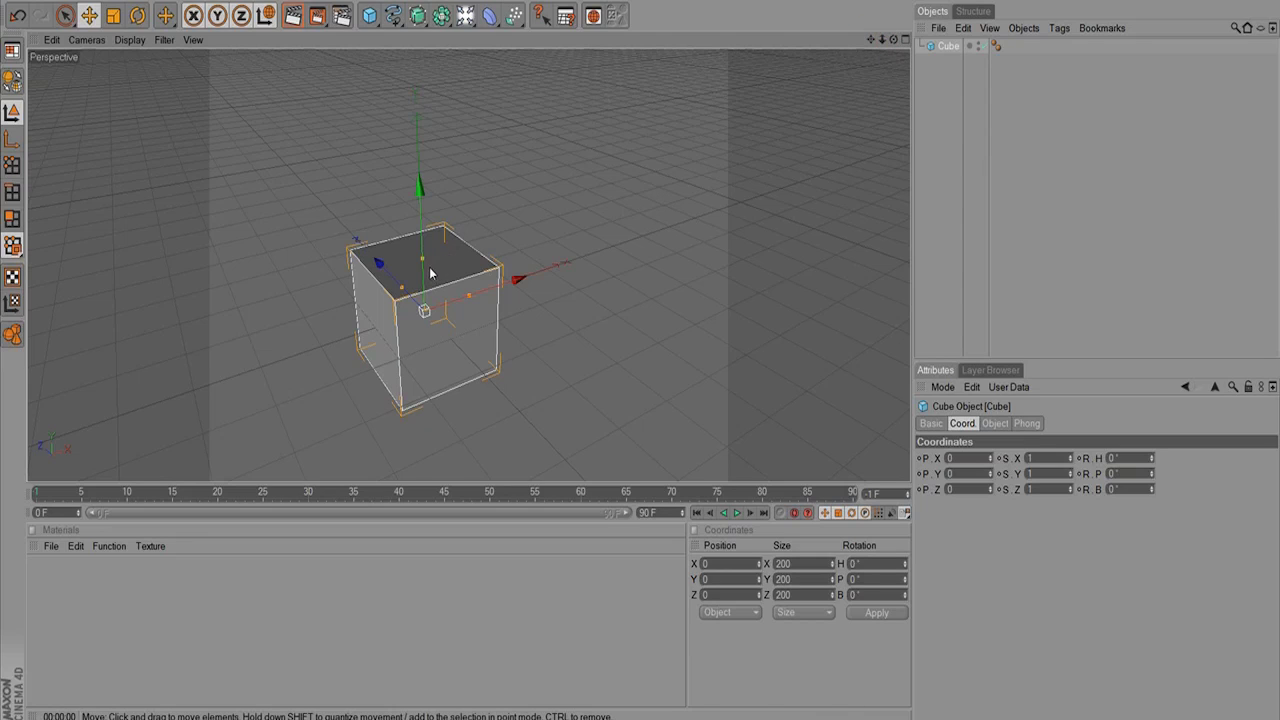
alt+middle_drag(428, 274, 477, 258)
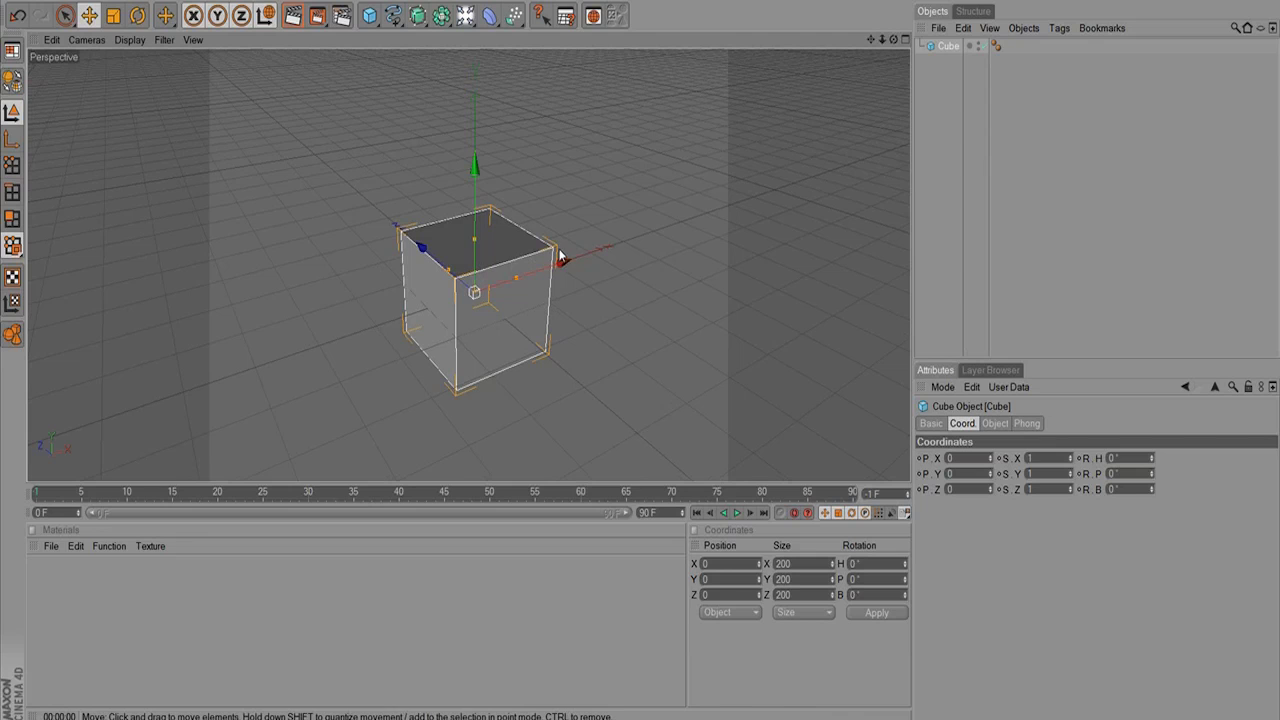
alt+right_drag(638, 244, 790, 224)
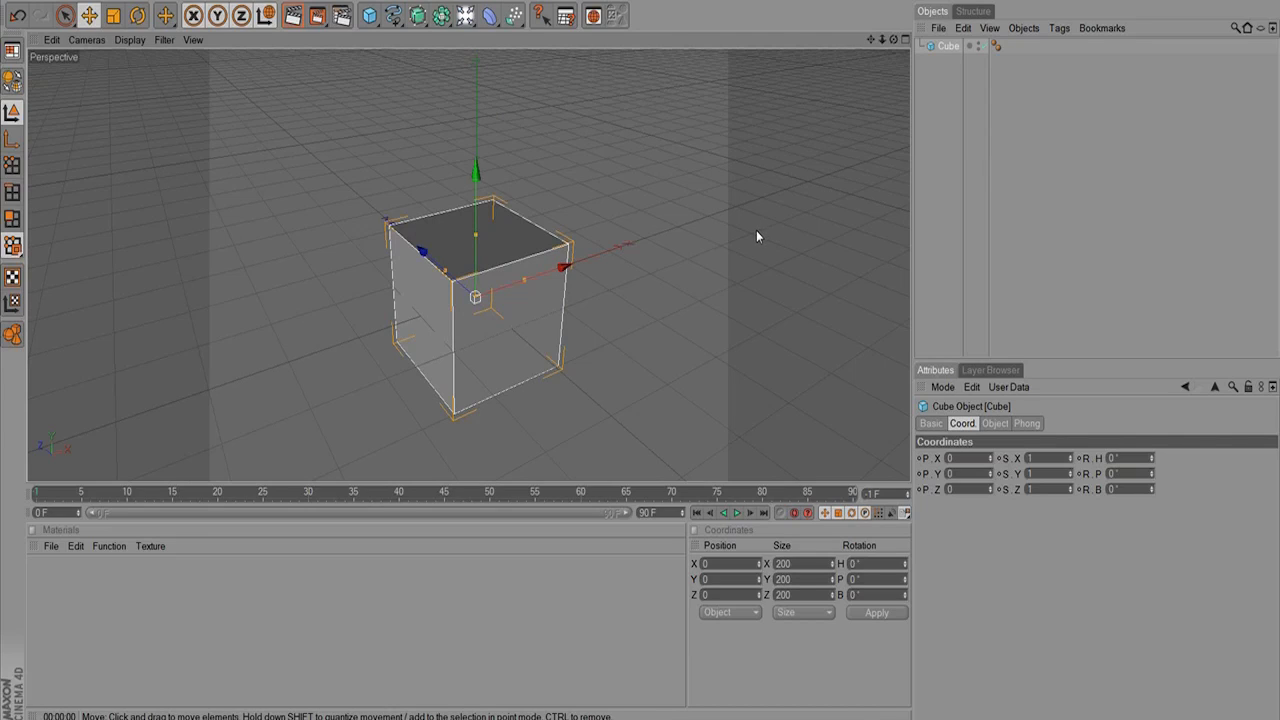
mouse_move(578, 189)
alt+mouse_down()
mouse_move(433, 161)
mouse_move(363, 258)
mouse_move(594, 264)
mouse_move(760, 191)
mouse_move(700, 120)
mouse_move(363, 192)
mouse_move(489, 349)
mouse_move(794, 187)
mouse_move(206, 197)
mouse_move(640, 194)
mouse_move(620, 151)
alt+mouse_up()
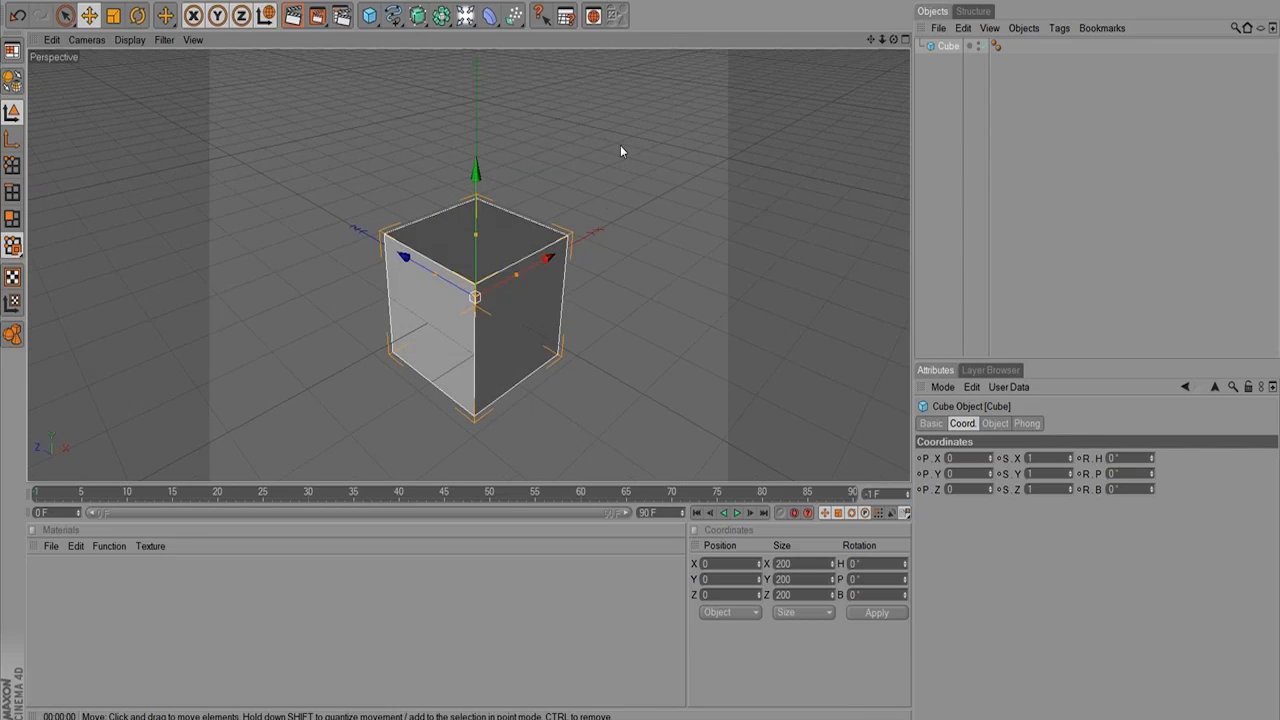
mouse_move(586, 286)
alt+mouse_down()
mouse_move(523, 286)
mouse_move(687, 343)
mouse_move(408, 221)
mouse_move(646, 274)
mouse_move(574, 283)
alt+mouse_up()
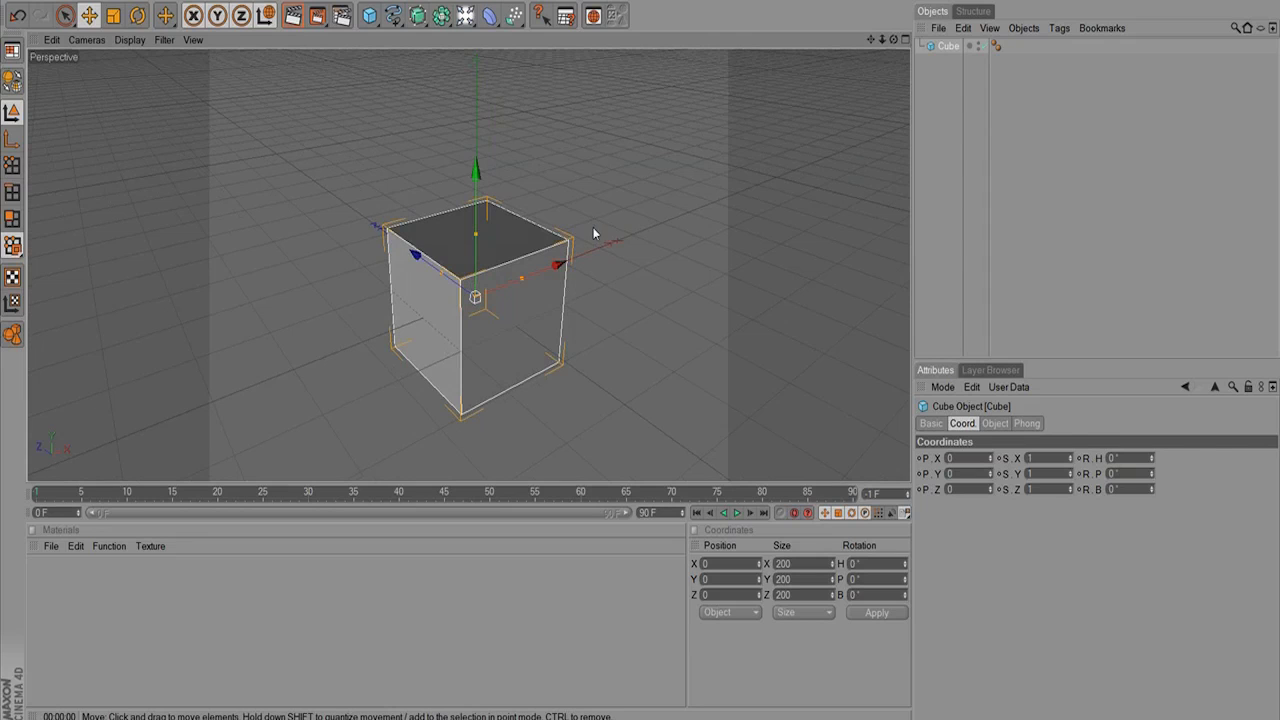
Switch to the four-view layout and practise navigating around the cube in the Perspective, Right, Top and Front views.
click(905, 39)
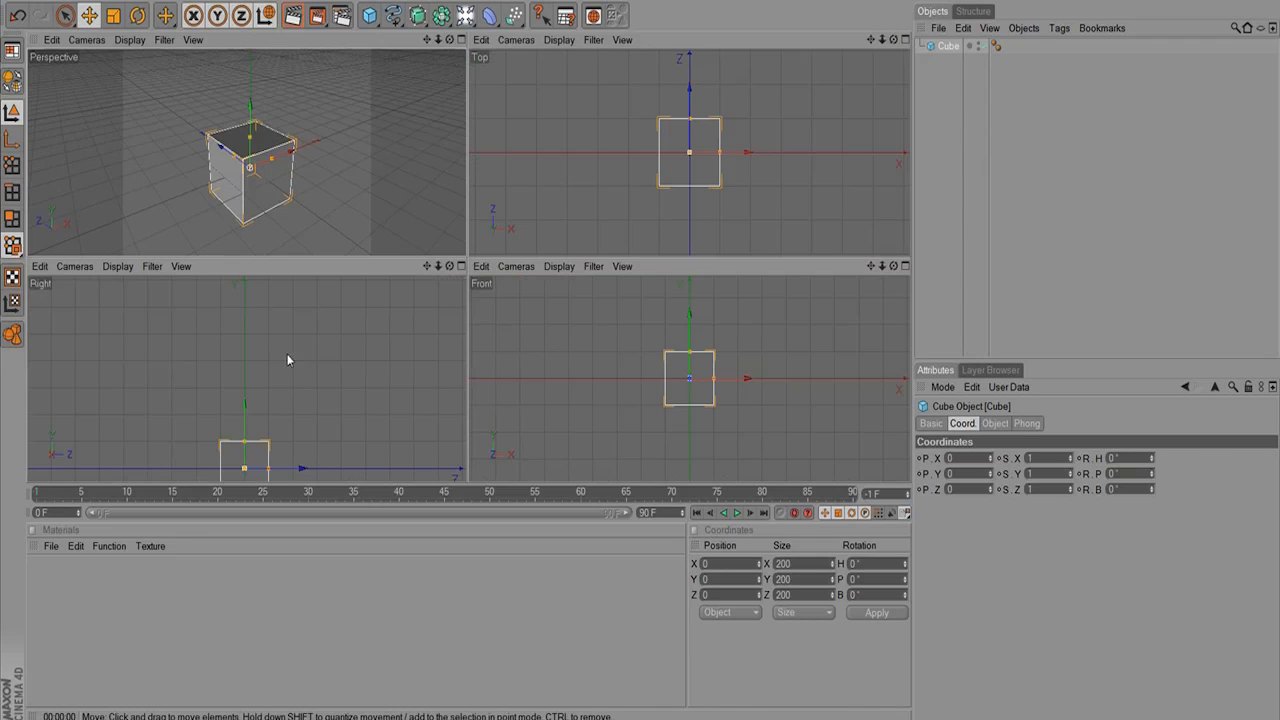
alt+middle_drag(262, 393, 278, 302)
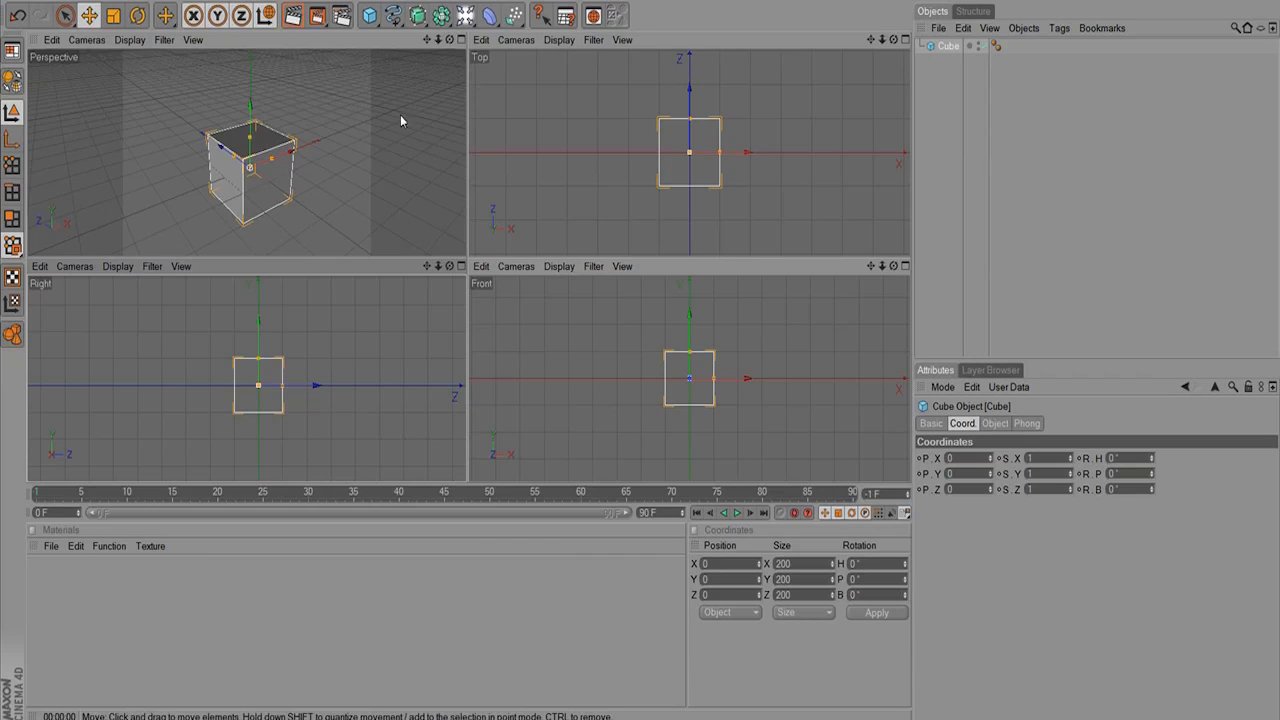
alt+drag(400, 121, 340, 189)
alt+right_drag(340, 189, 92, 207)
mouse_move(206, 185)
alt+middle_down()
mouse_move(357, 183)
mouse_move(222, 181)
alt+middle_up()
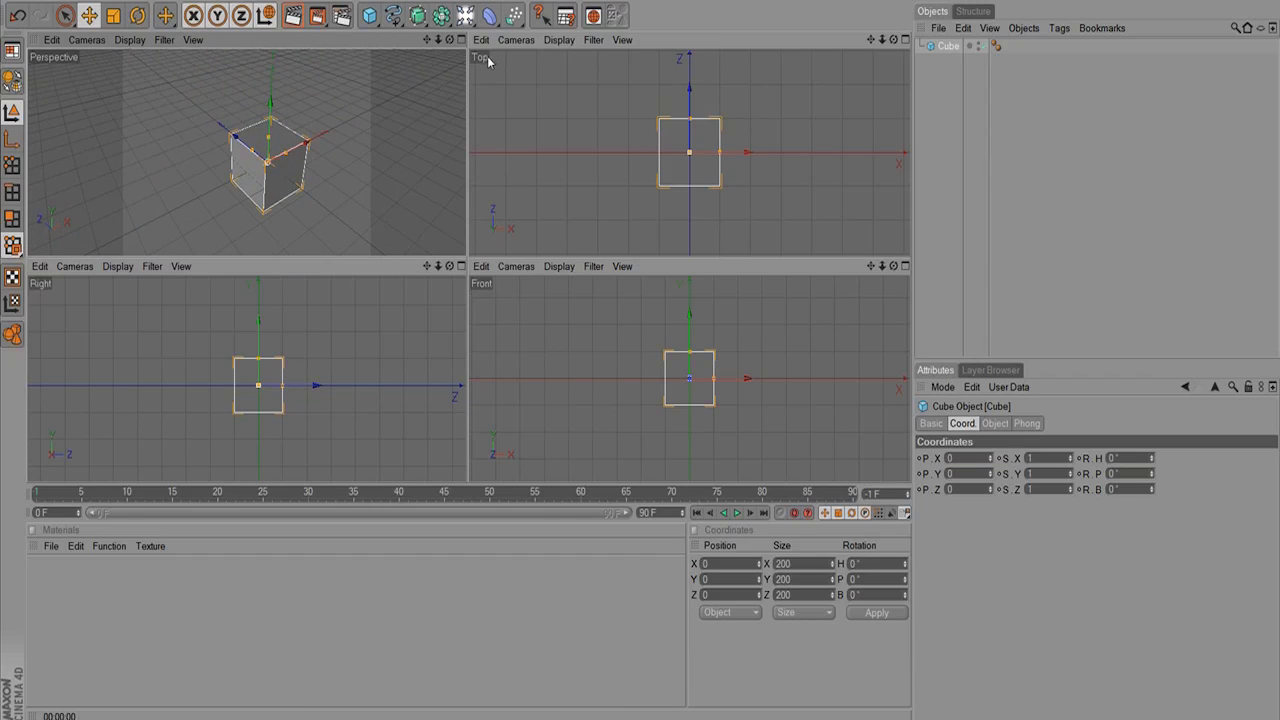
alt+middle_drag(723, 106, 565, 126)
click(571, 127)
alt+right_drag(587, 180, 608, 155)
alt+middle_drag(508, 143, 534, 141)
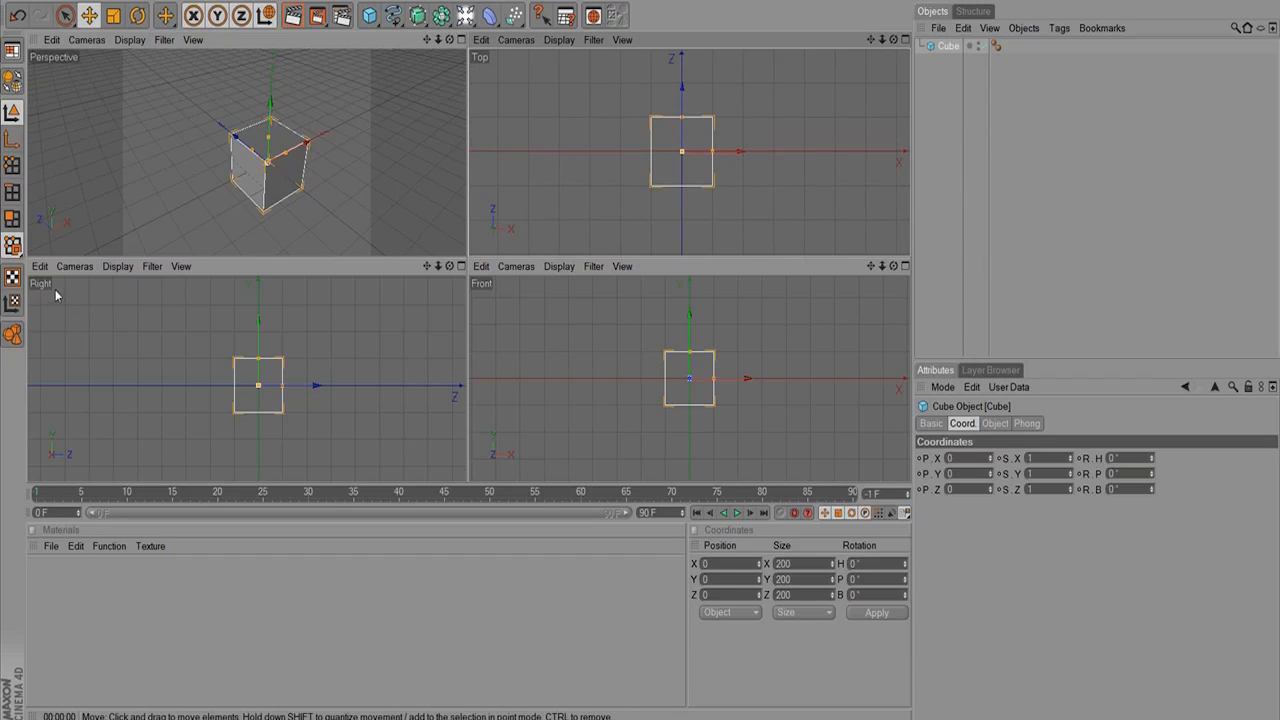
alt+right_drag(601, 409, 735, 359)
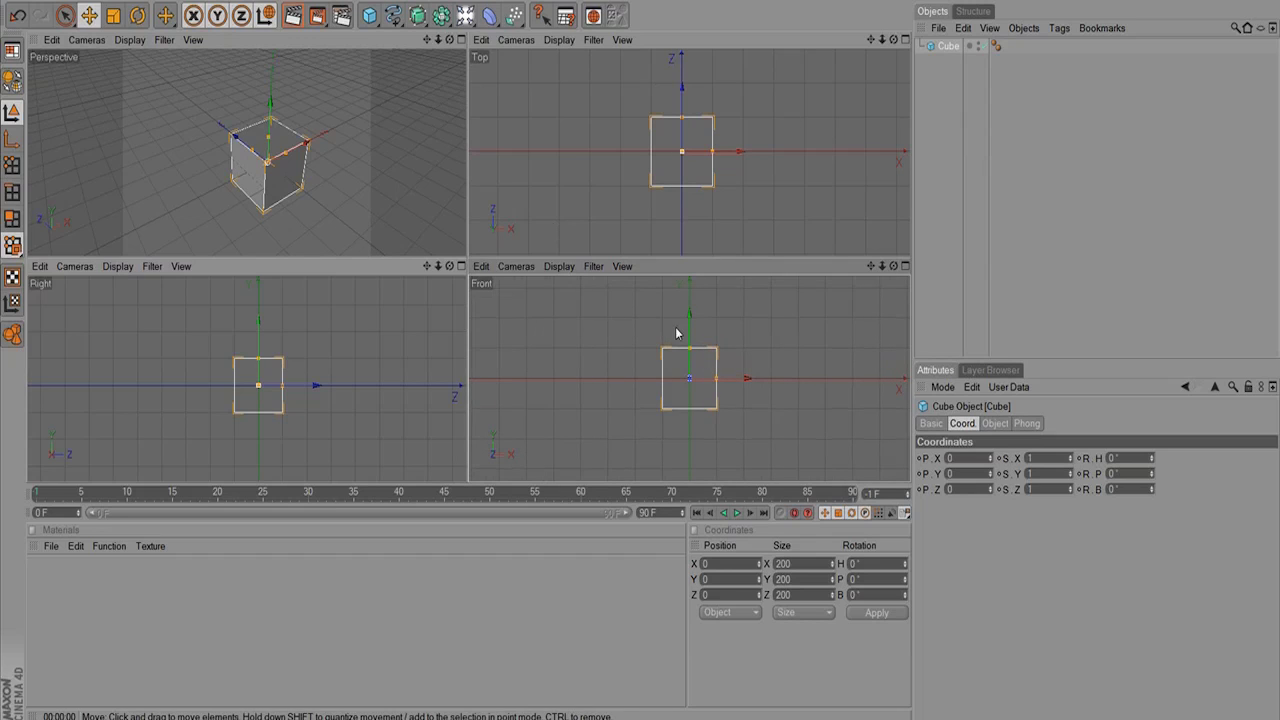
Move the cube along Z to about 38.5 in the Right view.
mouse_move(304, 391)
mouse_down()
mouse_move(351, 383)
mouse_move(320, 380)
mouse_up()
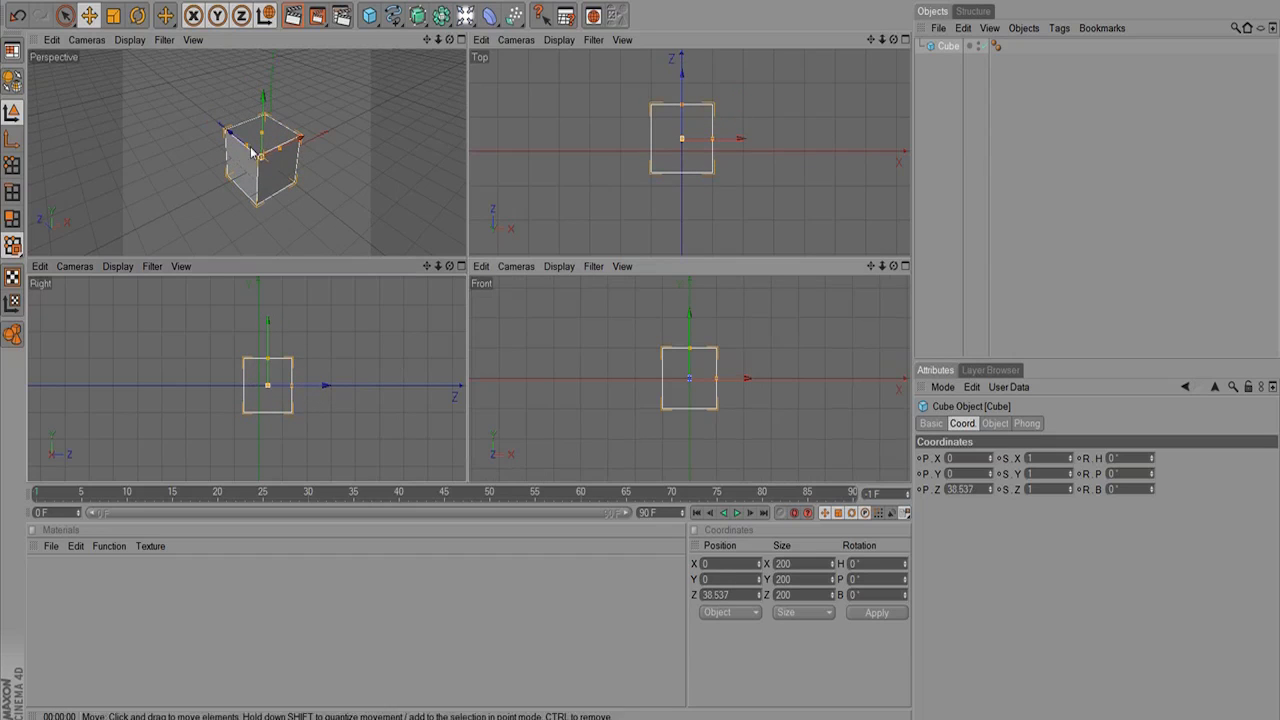
Pan the Perspective view around the cube and switch the Top view between full size and the four-view layout.
alt+middle_drag(327, 185, 255, 171)
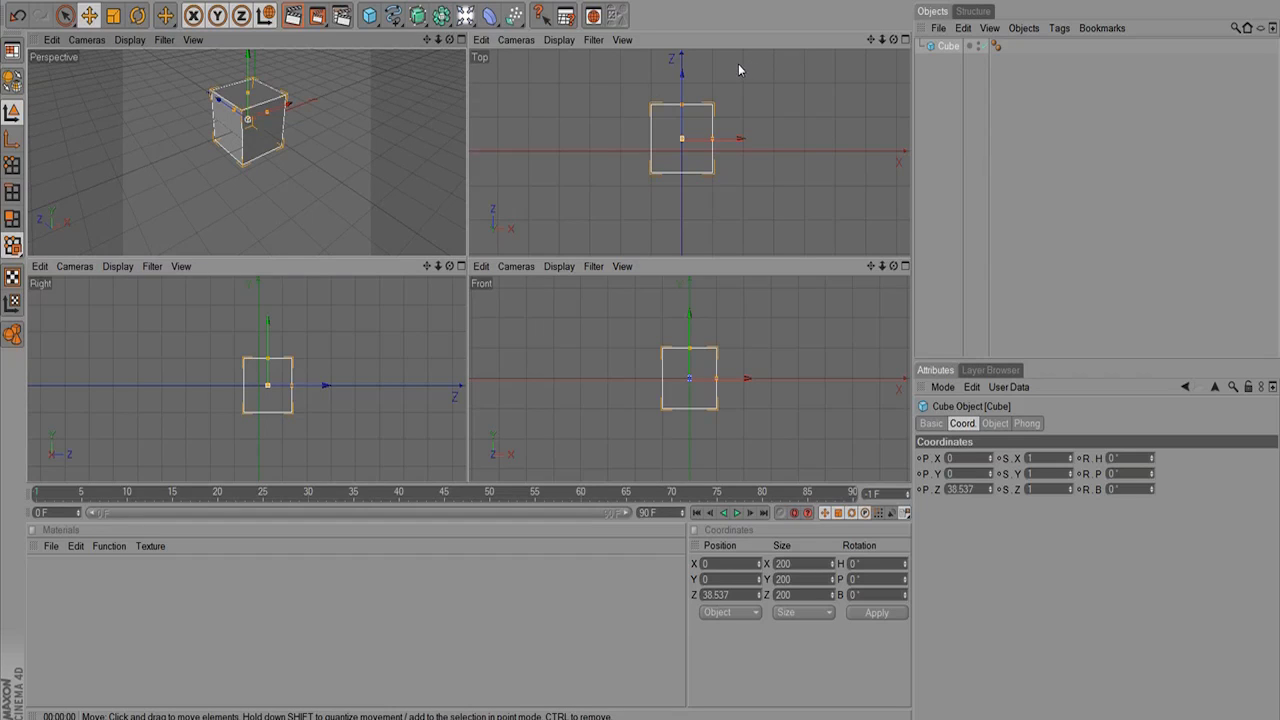
click(905, 41)
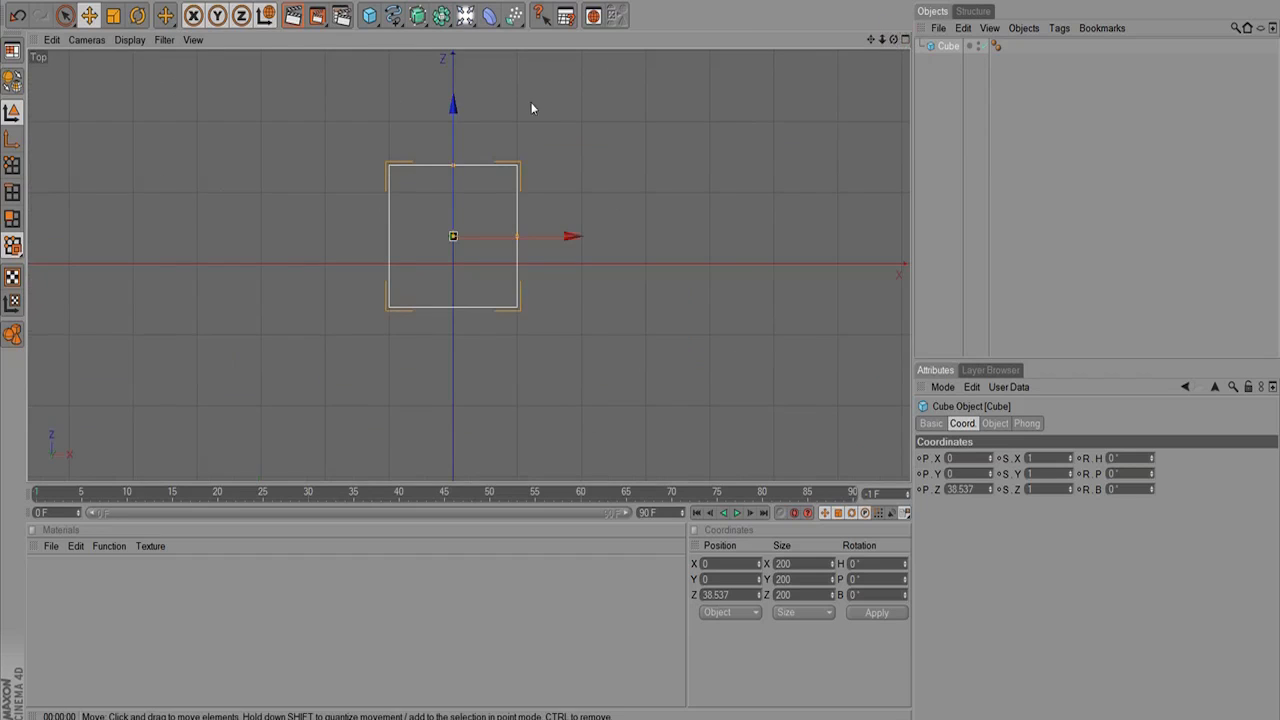
click(905, 41)
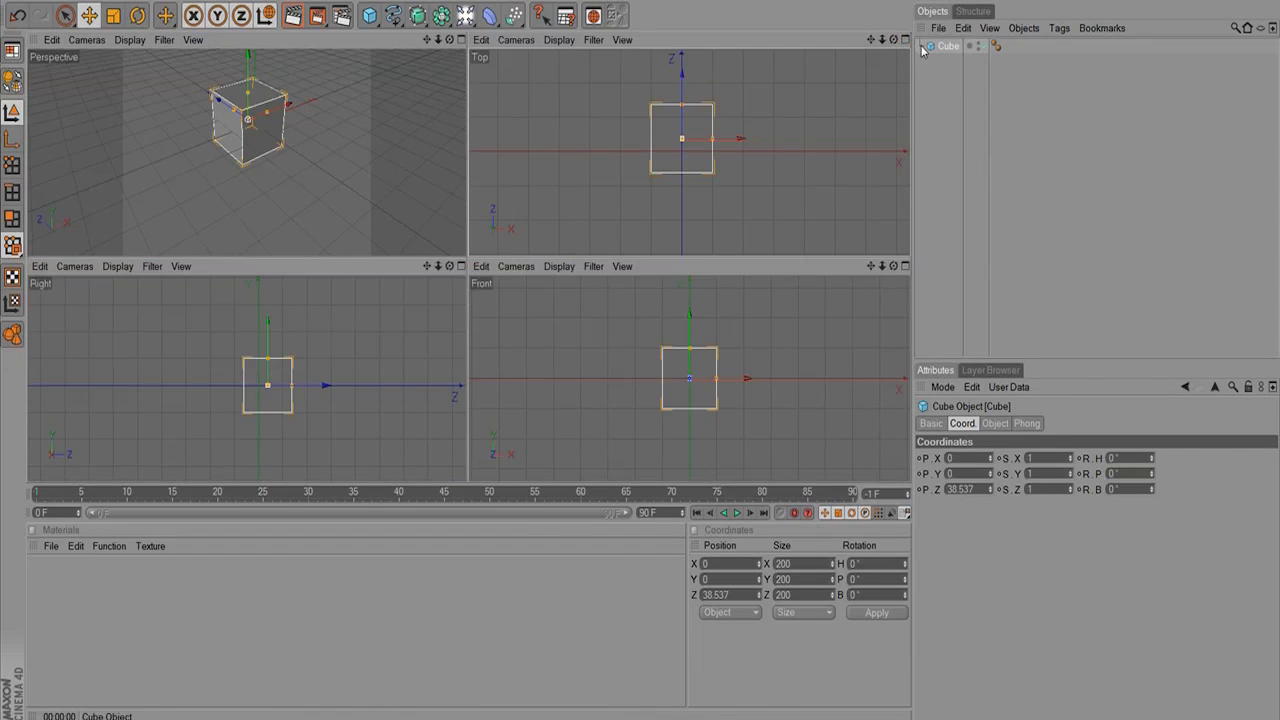
click(905, 41)
click(905, 41)
click(575, 0)
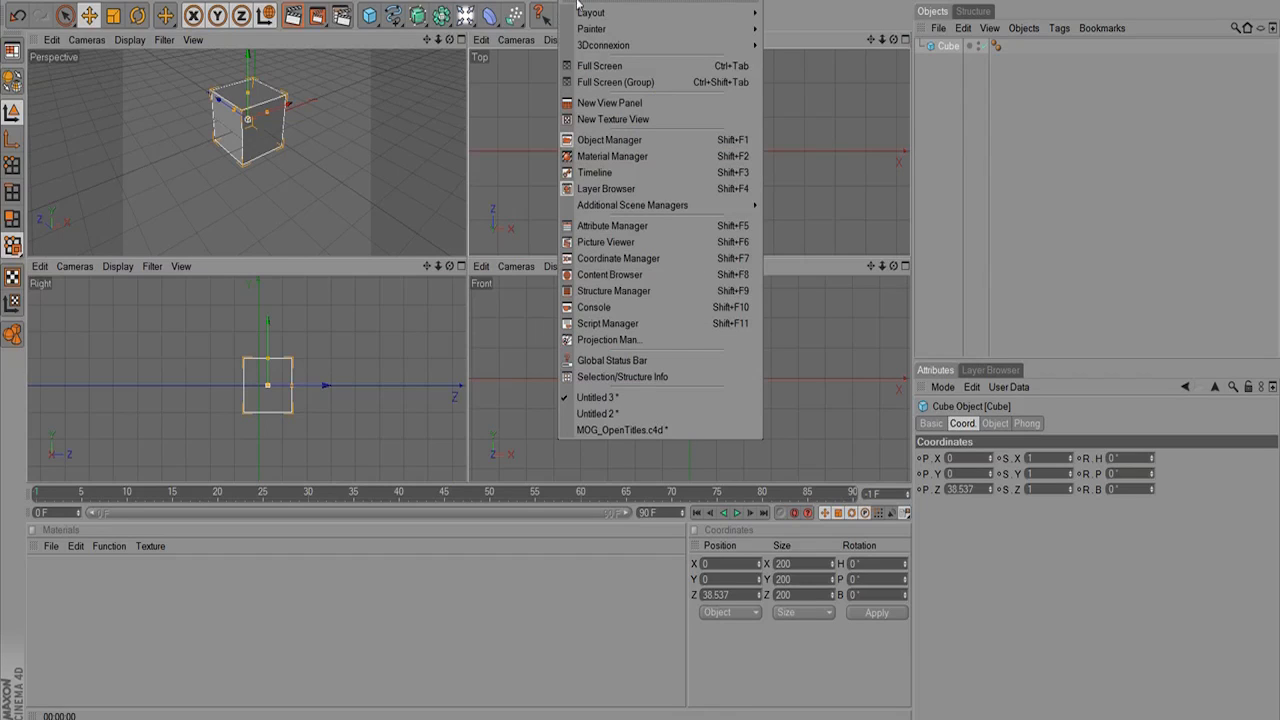
mouse_move(580, 13)
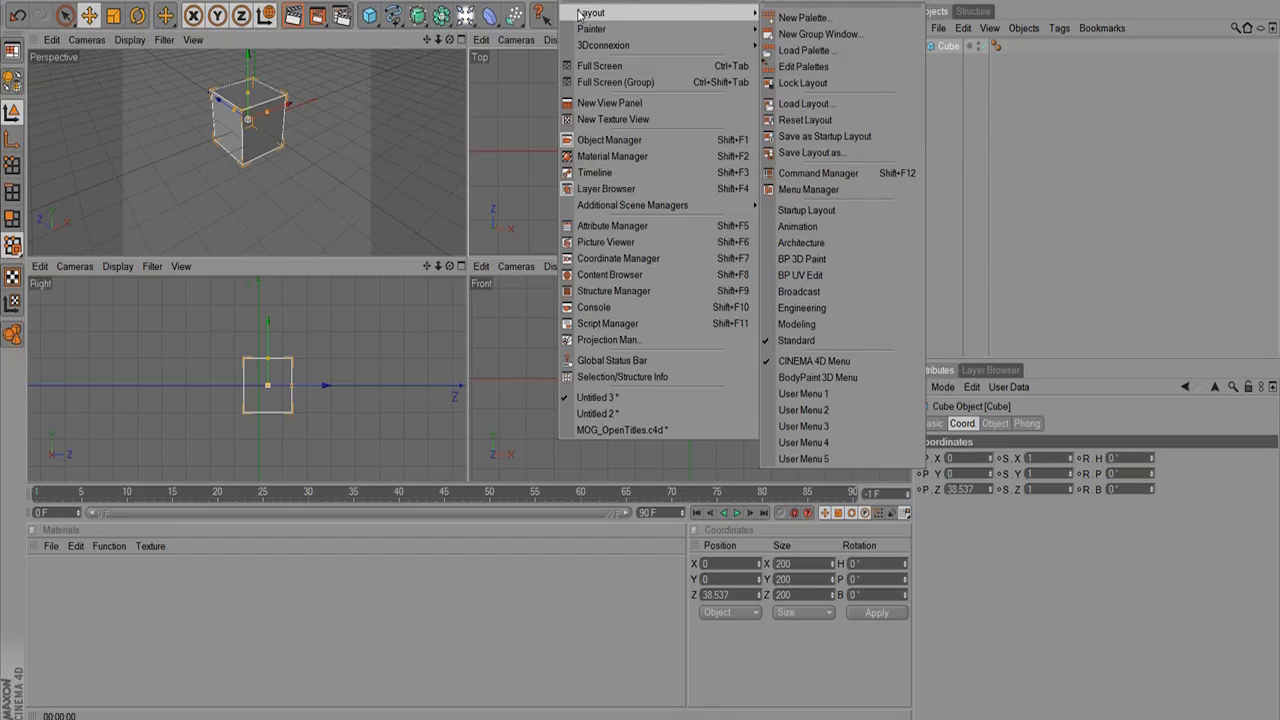
click(396, 90)
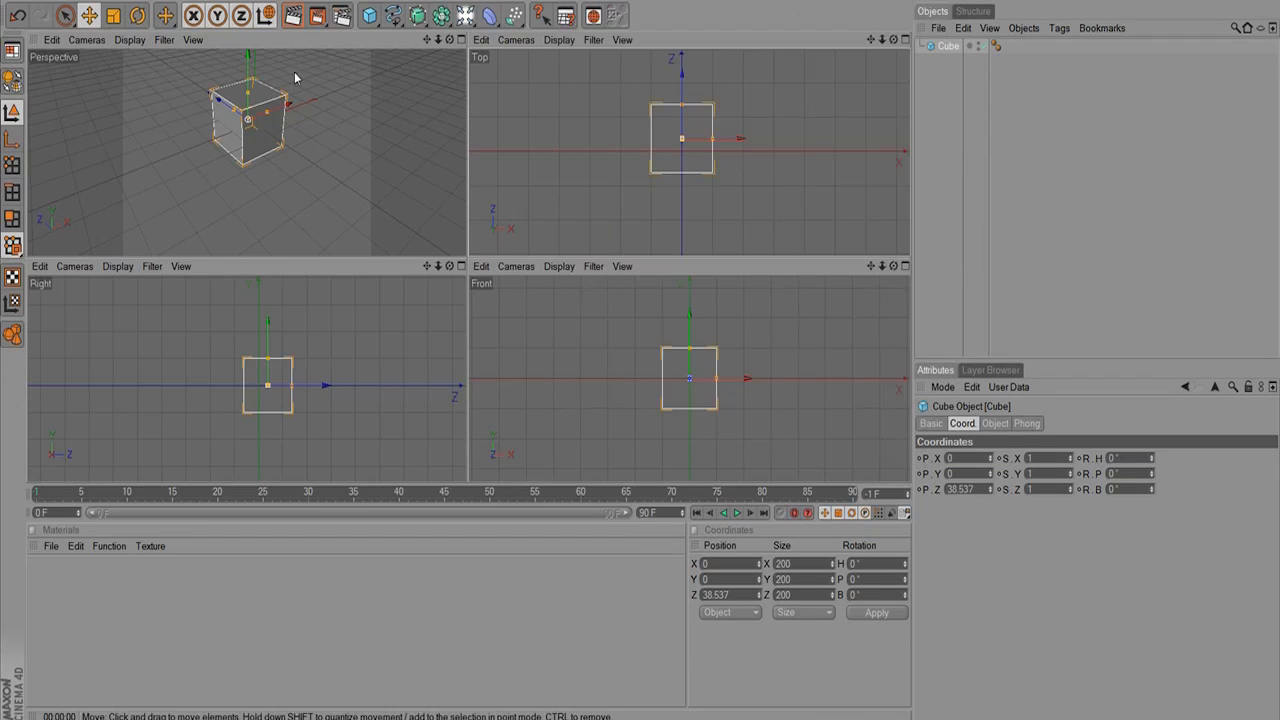
Try the 2 Views Stacked and 2 Views Side by Side viewport arrangements.
click(193, 40)
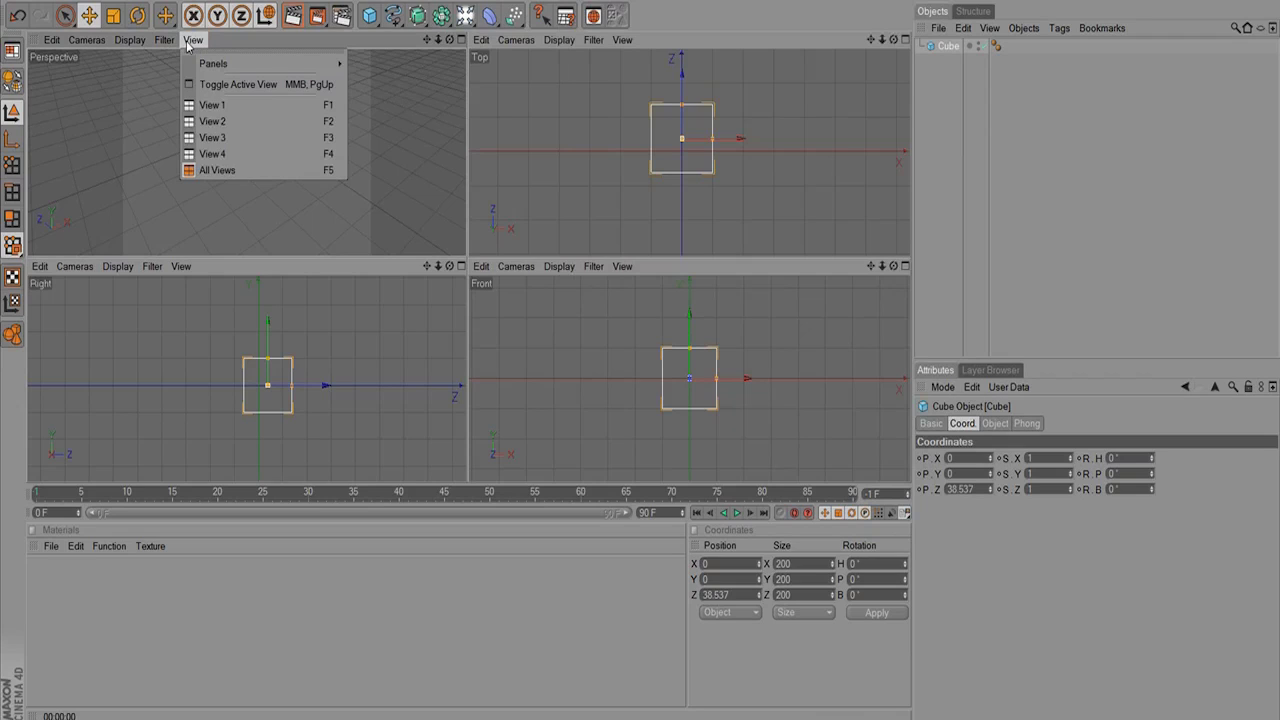
mouse_move(201, 66)
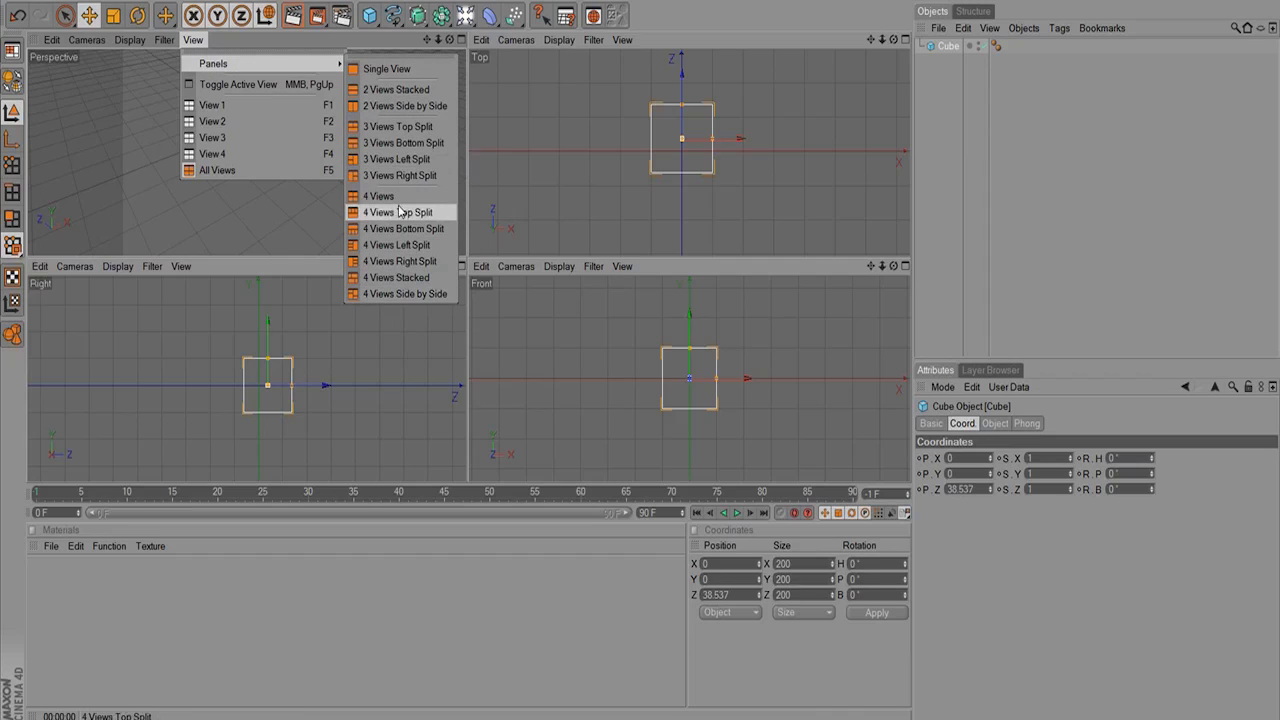
click(408, 90)
click(192, 40)
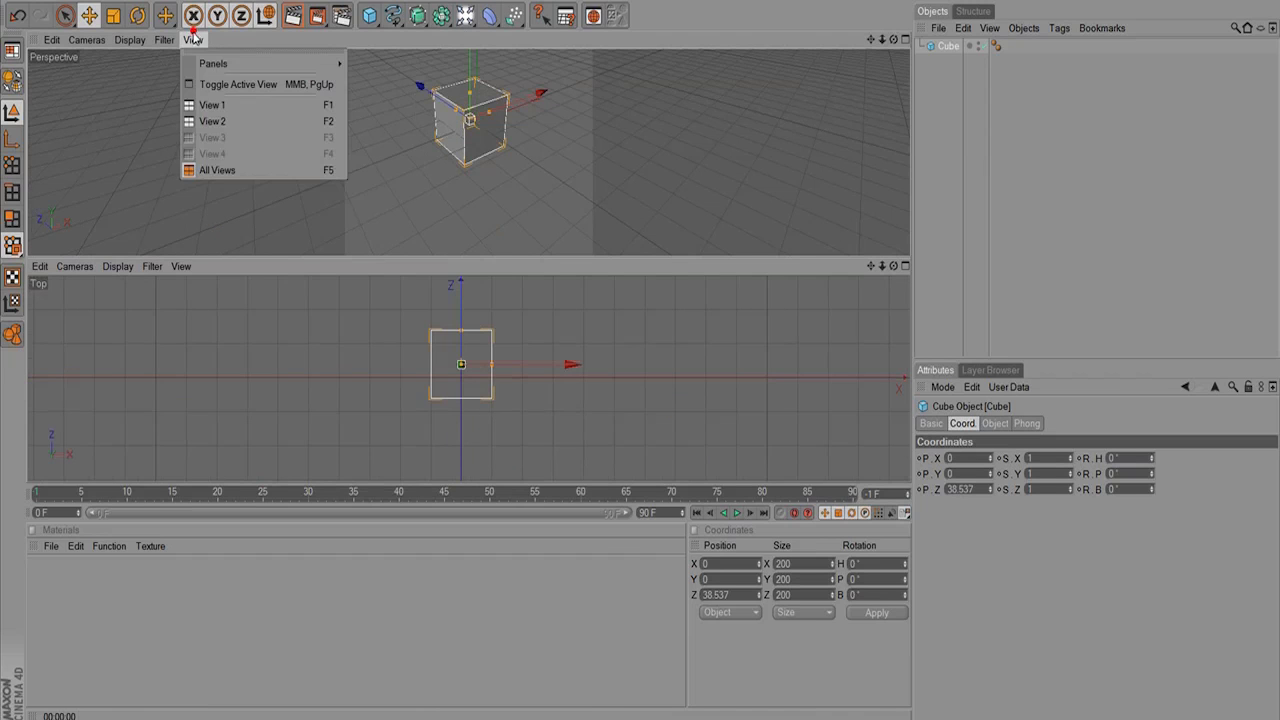
mouse_move(229, 65)
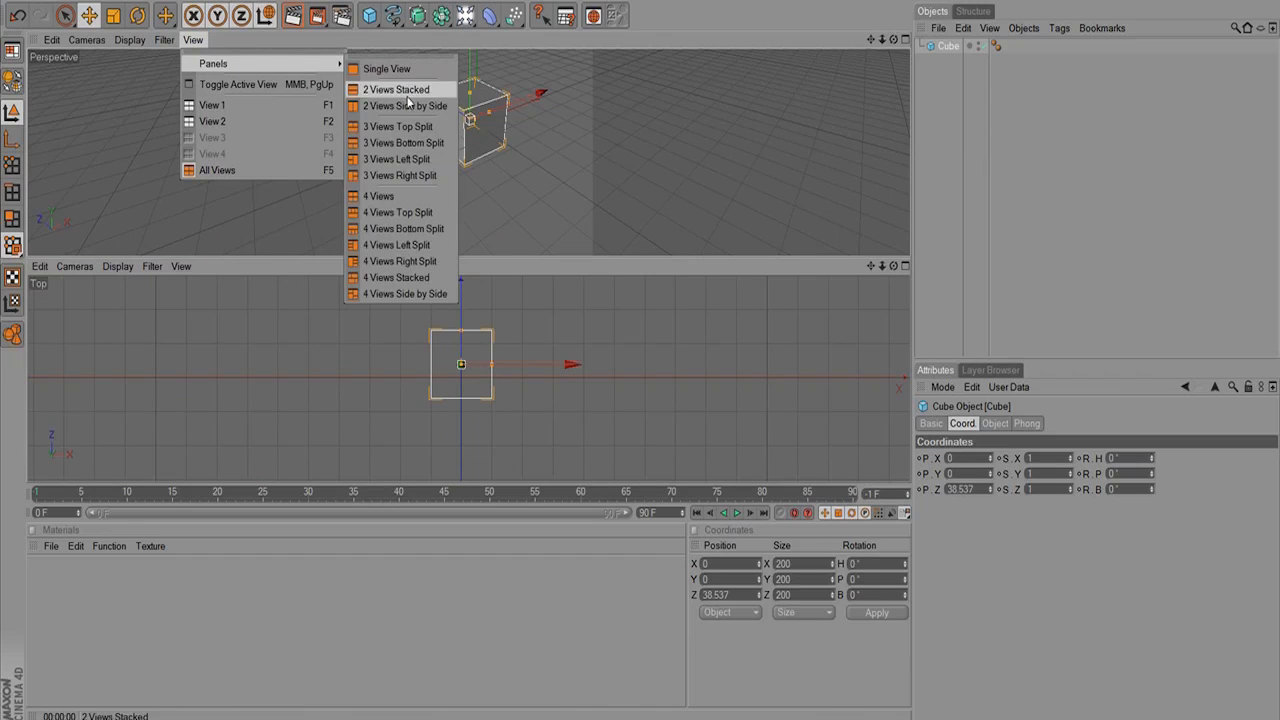
click(405, 106)
Try the 4 Views Top Split viewport arrangement and return to the standard 4 Views arrangement.
click(191, 41)
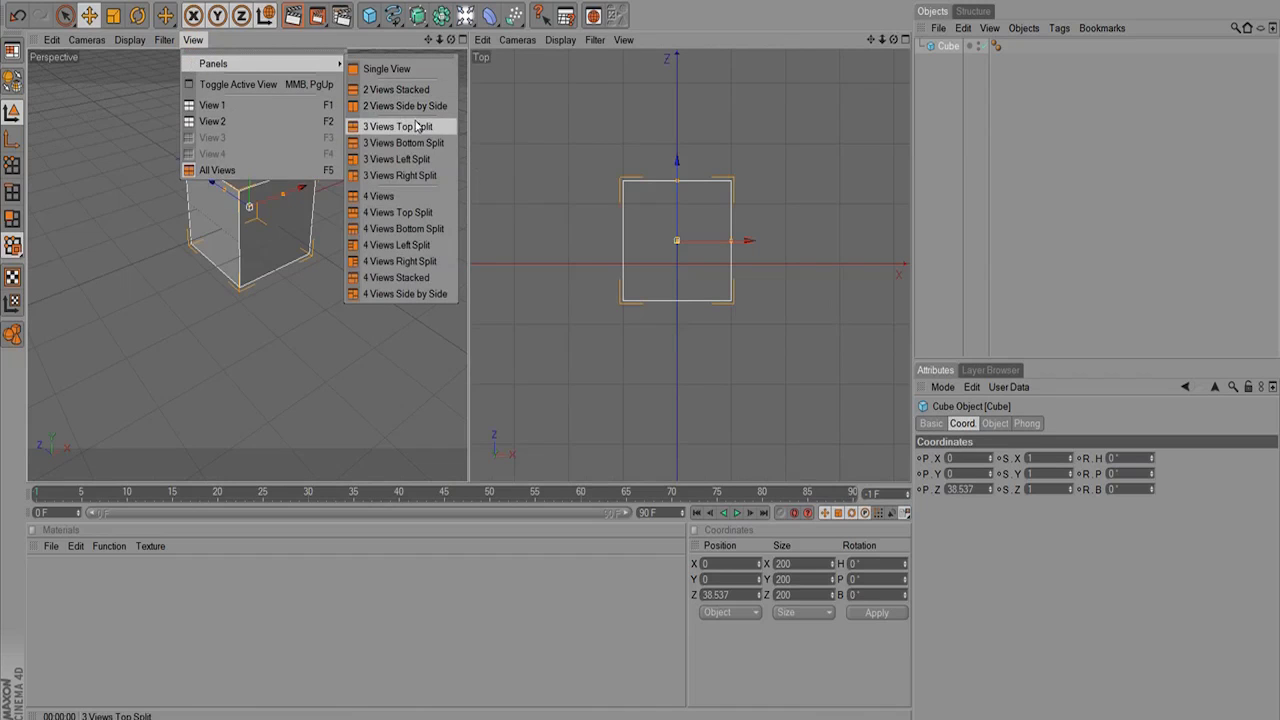
click(398, 212)
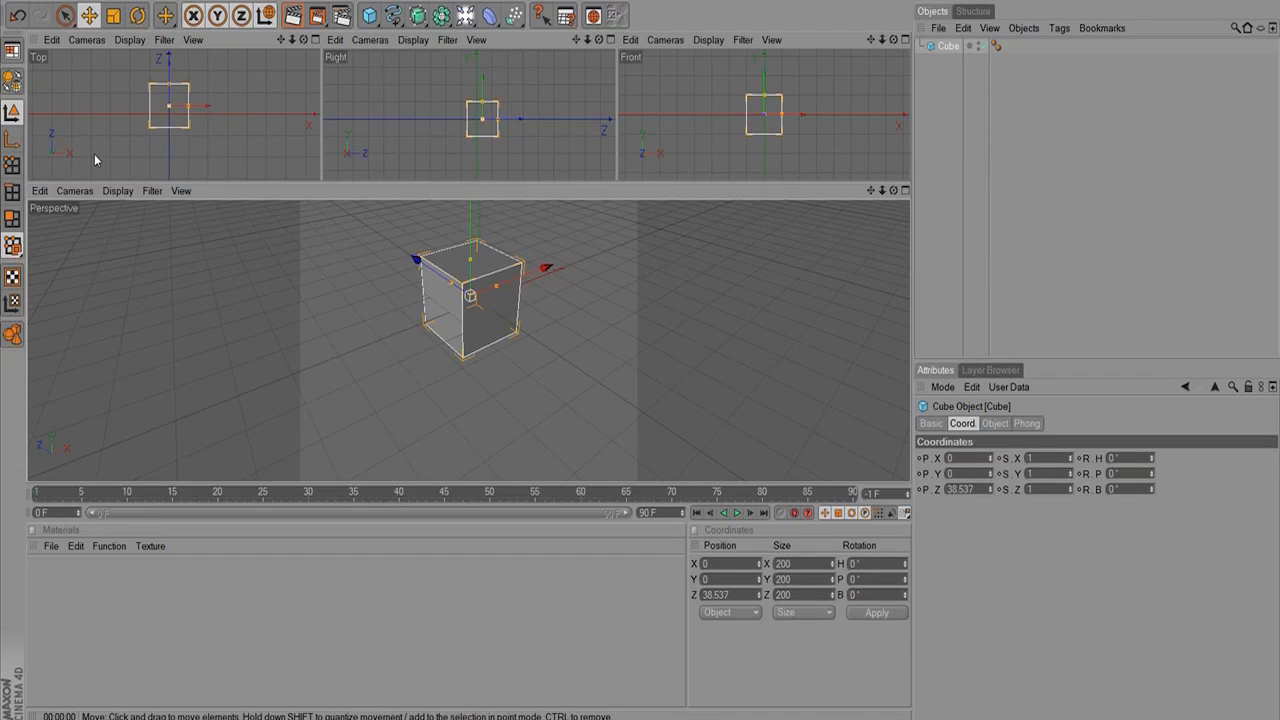
click(194, 40)
mouse_move(290, 64)
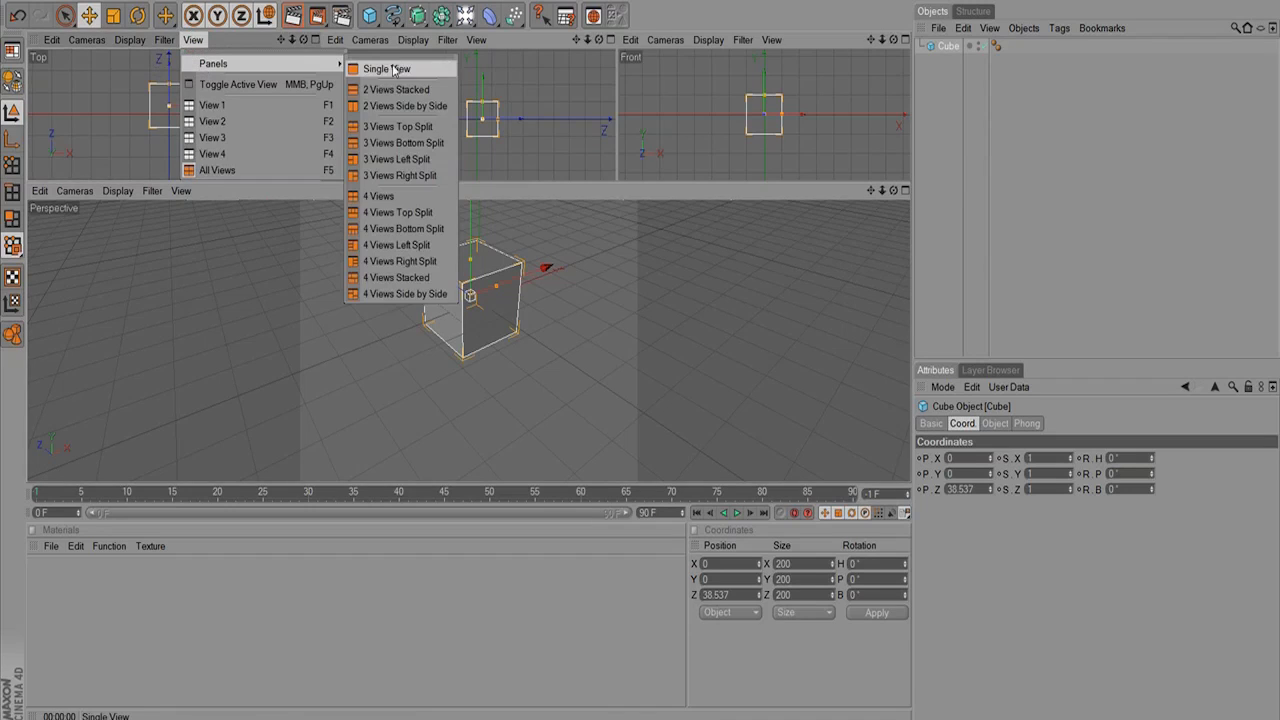
click(390, 196)
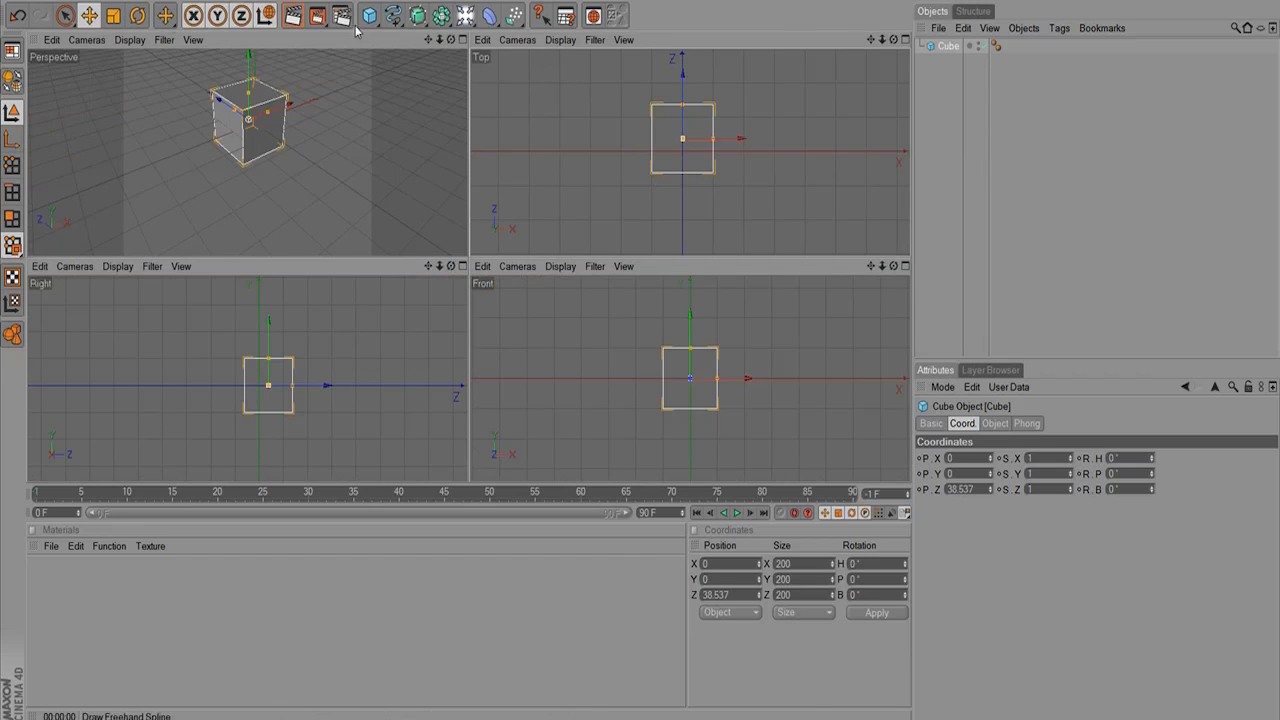
Look through the Perspective view's camera projections, shading modes and Level of Detail options.
click(195, 40)
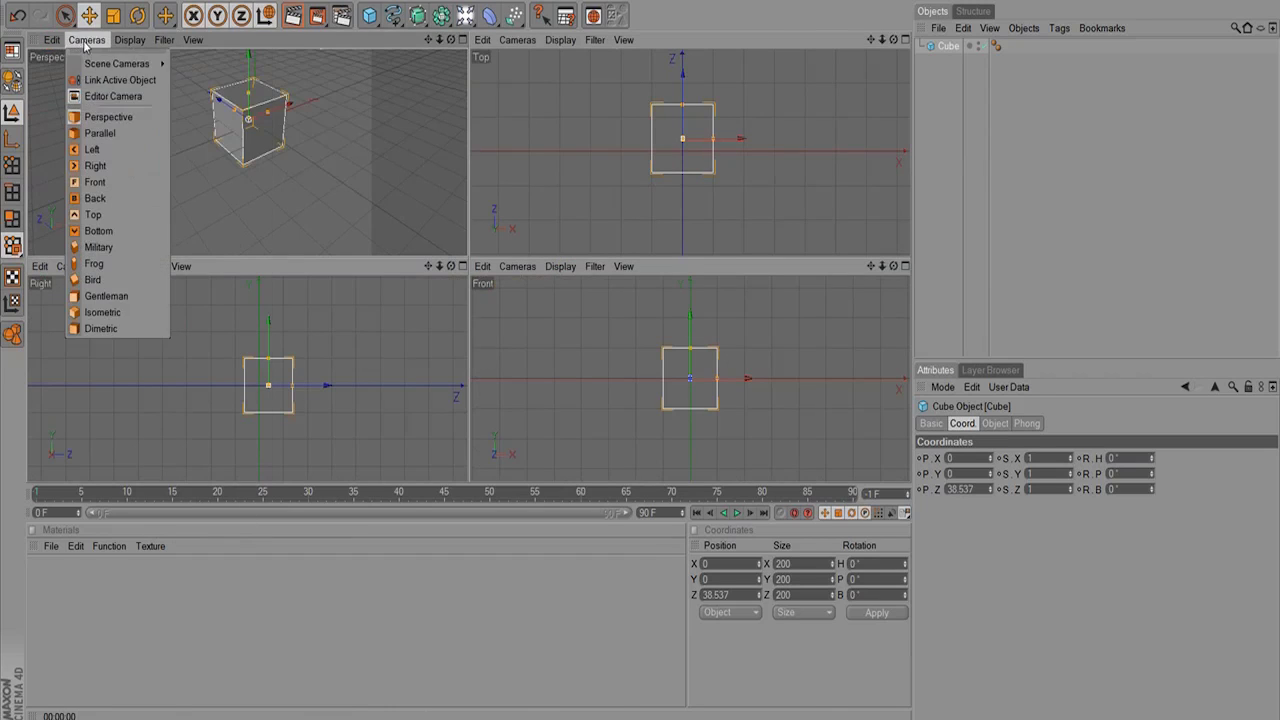
click(349, 138)
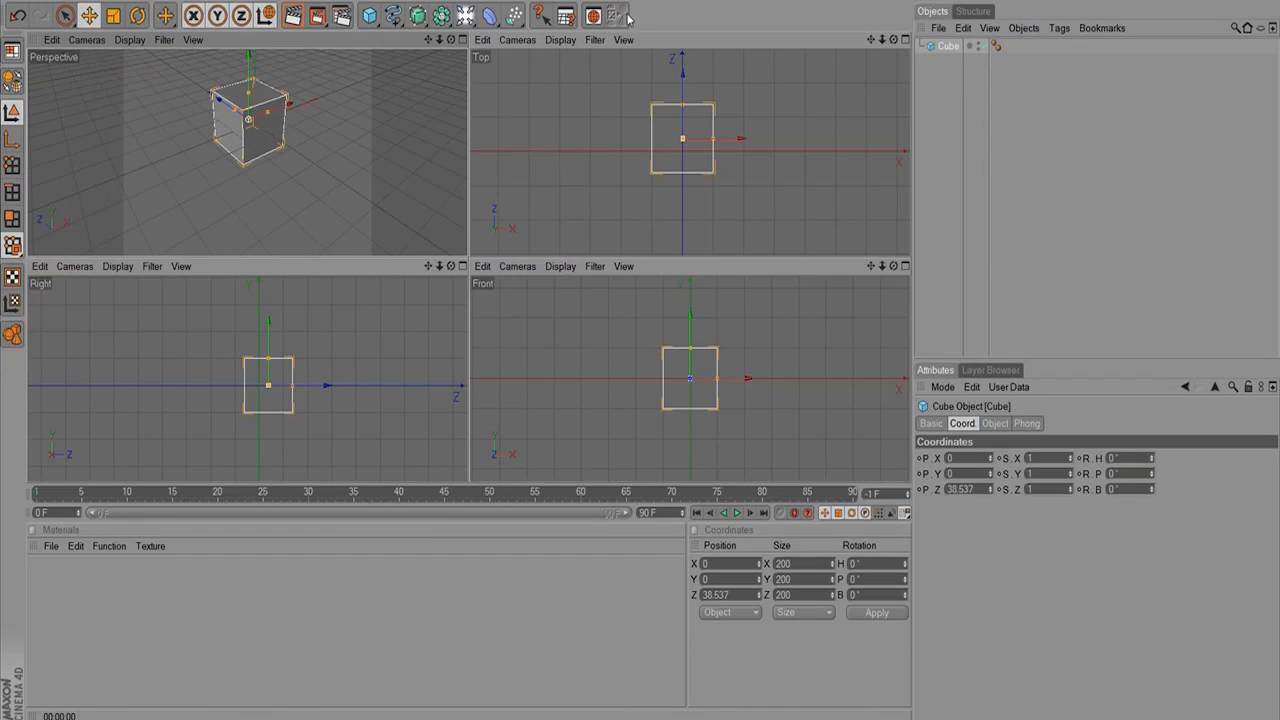
click(49, 40)
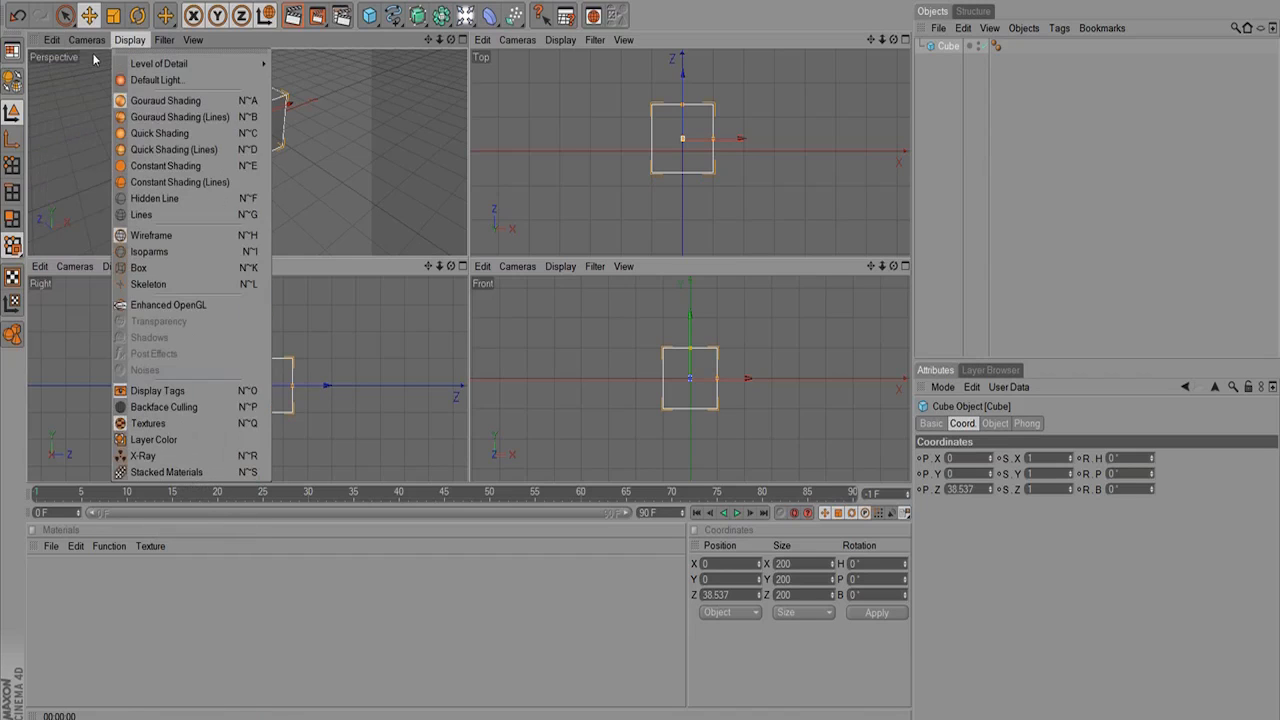
mouse_move(88, 38)
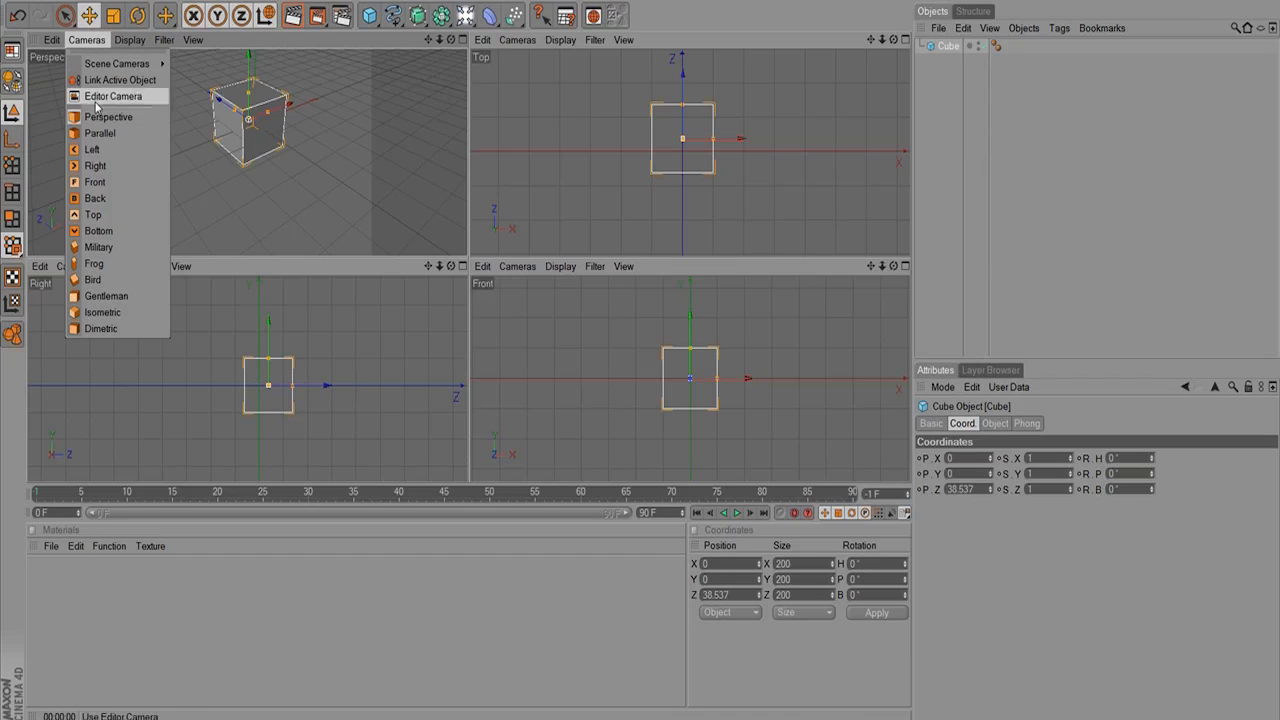
mouse_move(142, 68)
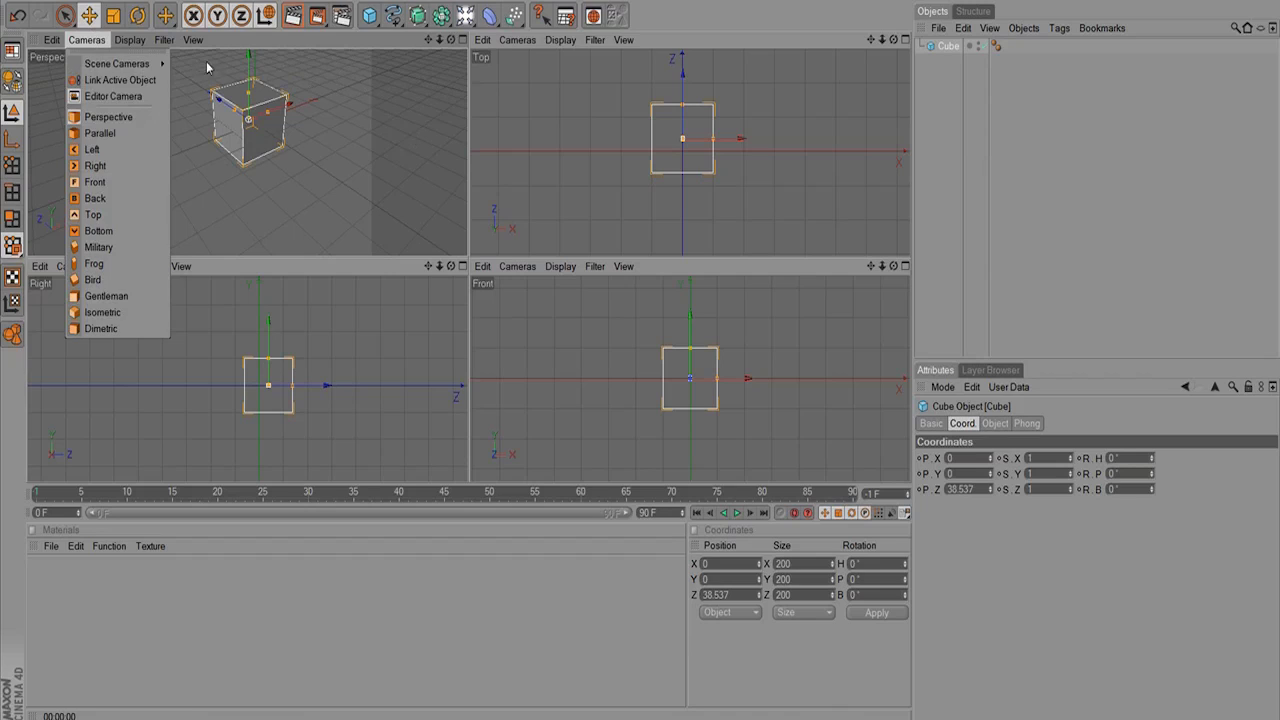
click(113, 96)
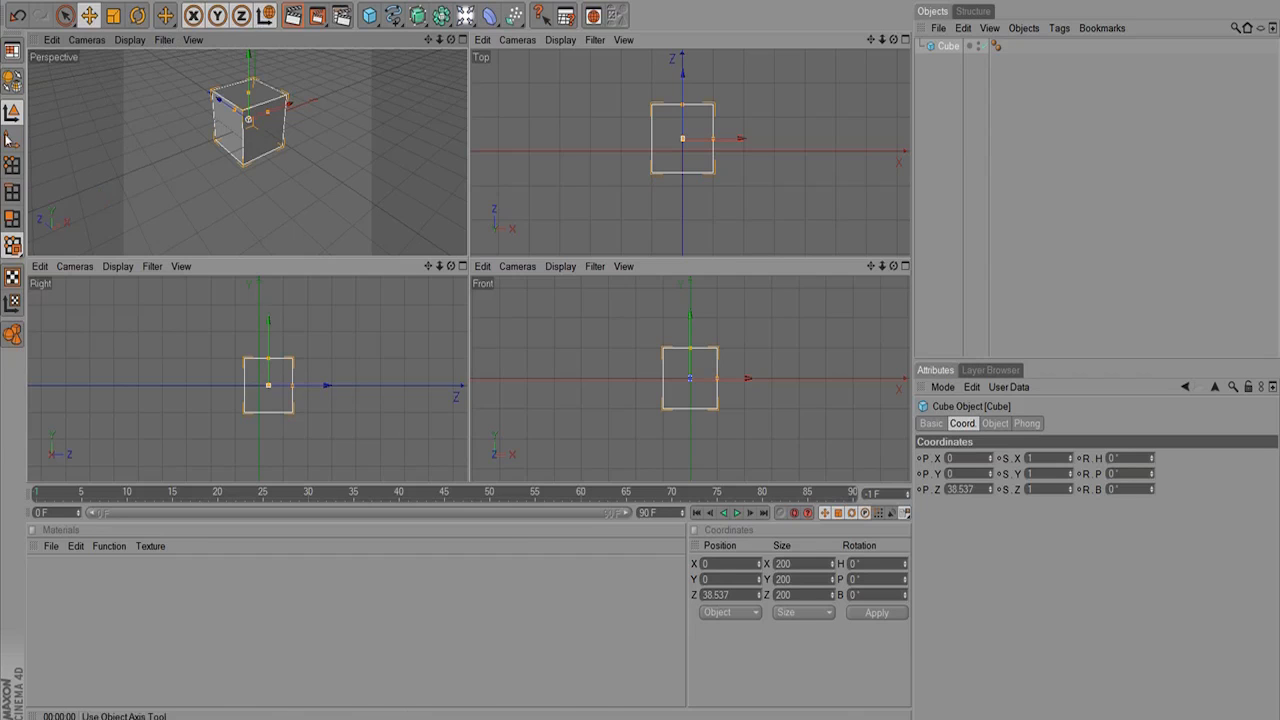
click(130, 40)
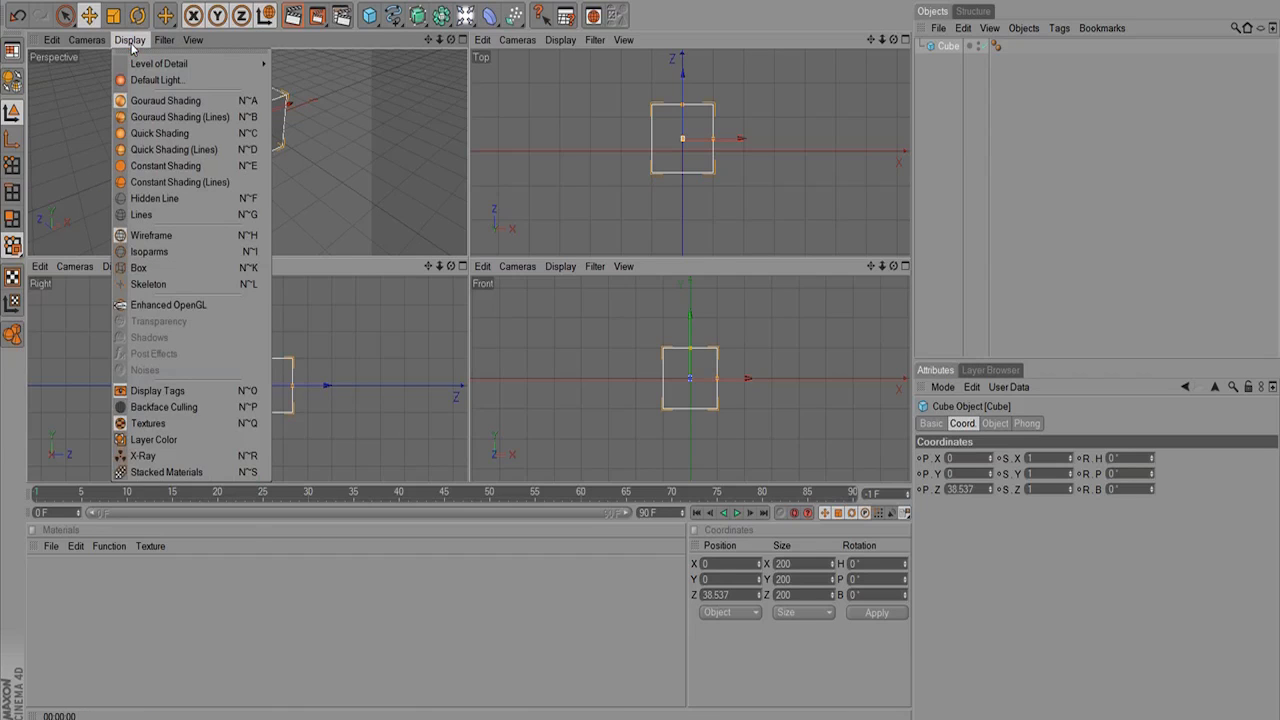
mouse_move(138, 64)
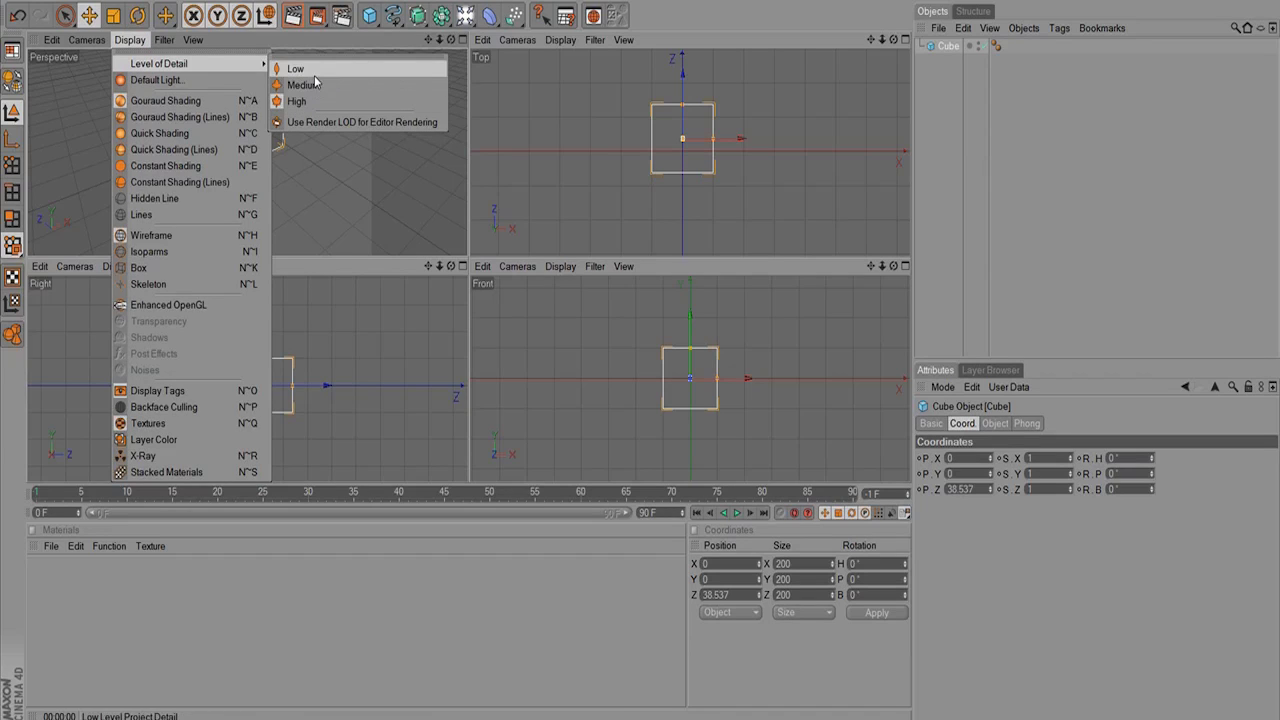
click(205, 117)
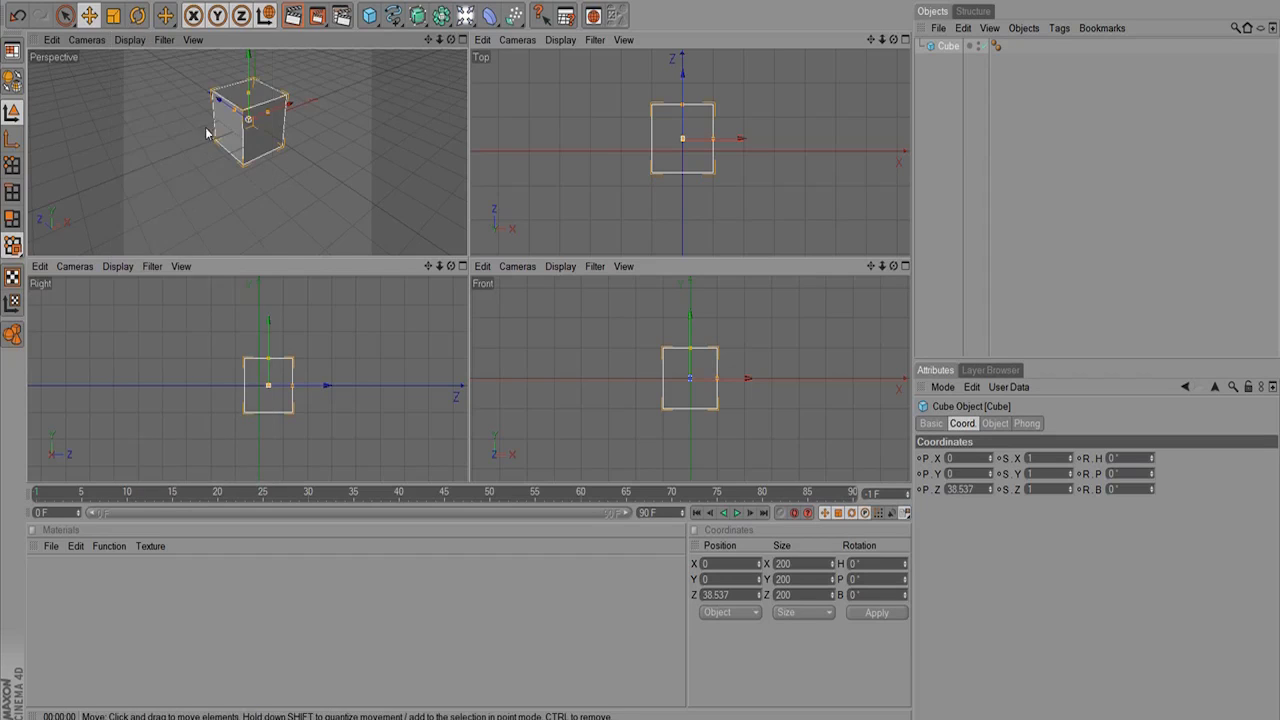
Maximize the Perspective view and try Gouraud Shading and Hidden Line display on the cube.
click(461, 40)
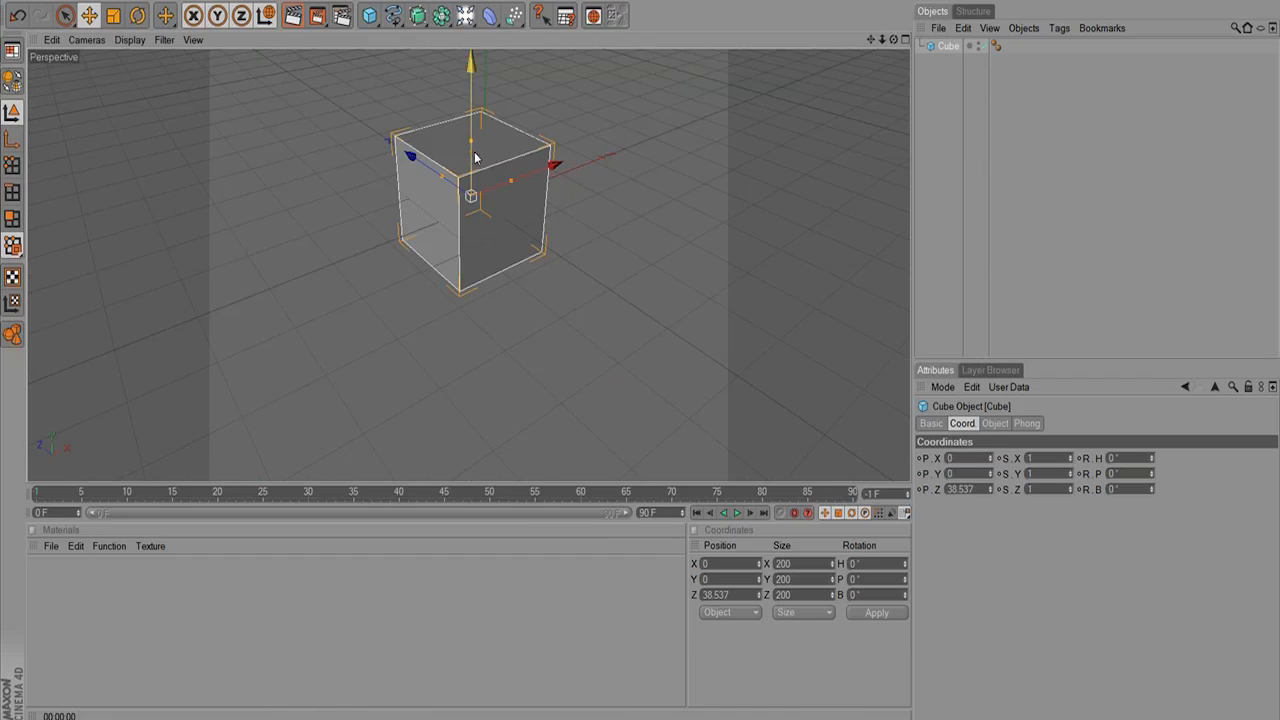
click(126, 43)
click(137, 102)
click(129, 41)
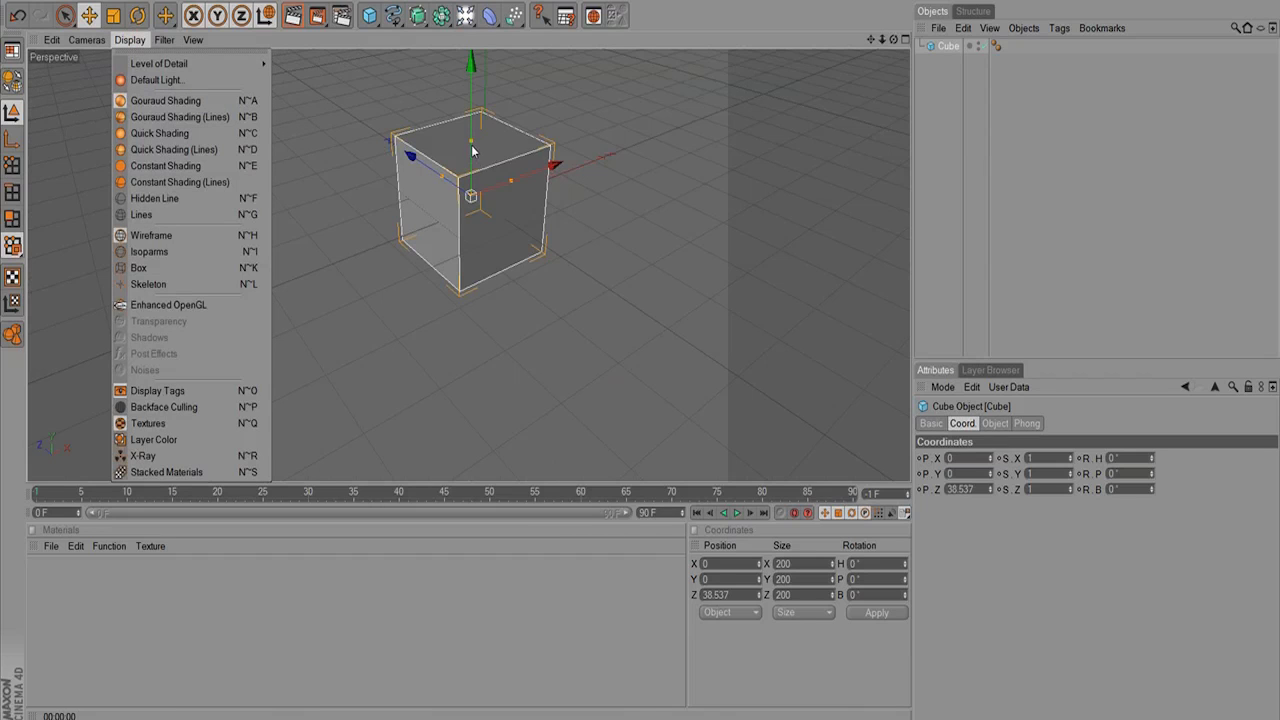
click(140, 198)
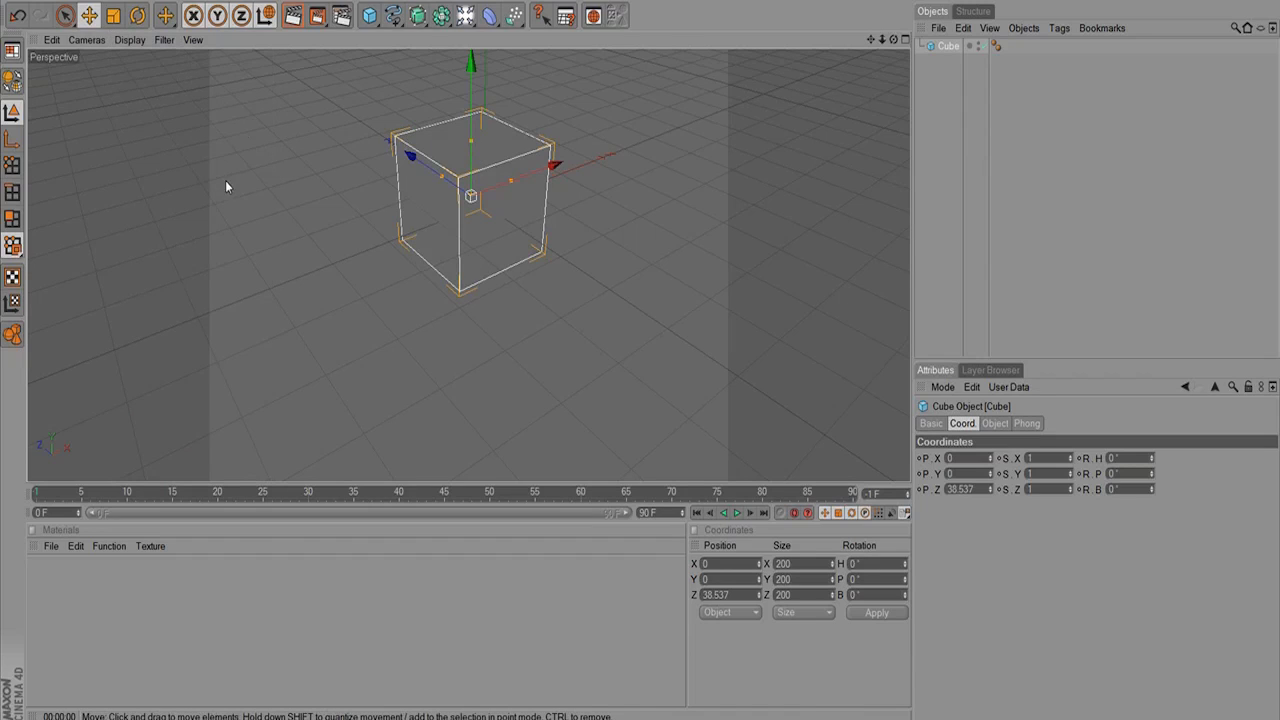
Display the cube as Lines, inspect it from another angle and switch the Perspective view to Gouraud Shading.
click(86, 40)
mouse_move(129, 40)
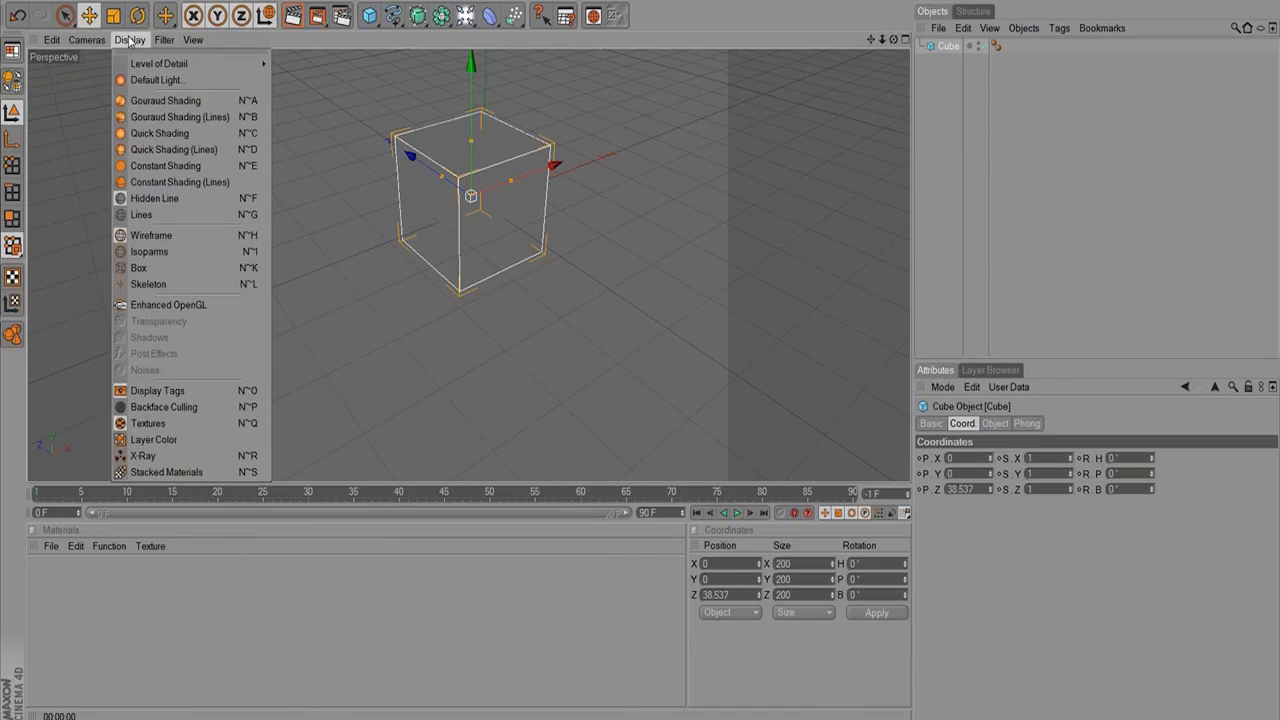
click(148, 215)
alt+drag(263, 221, 217, 167)
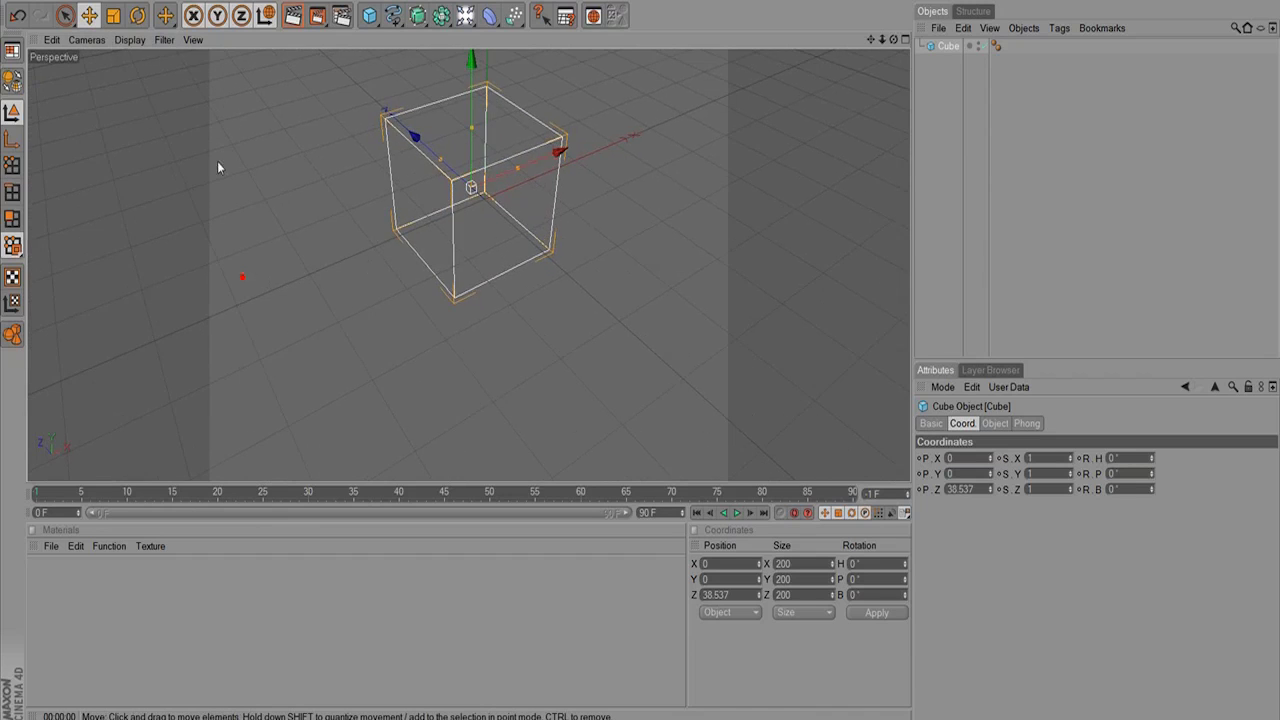
click(86, 40)
mouse_move(129, 40)
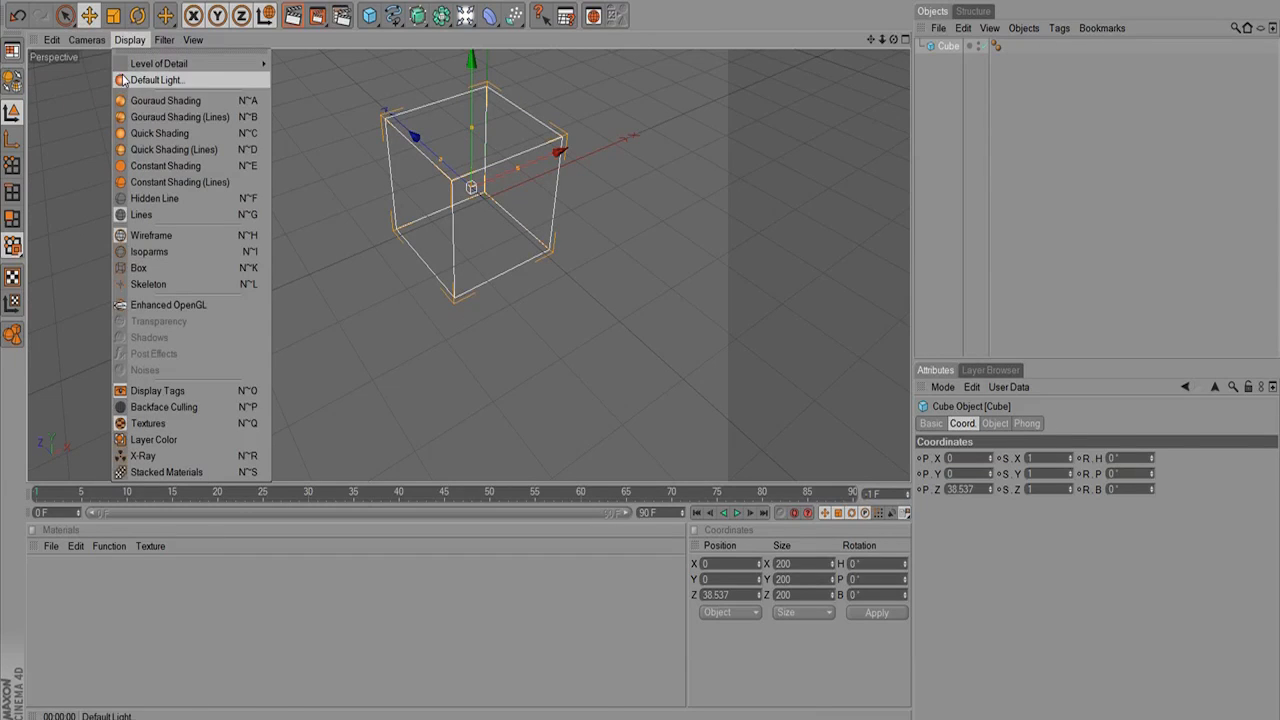
click(165, 100)
Hide the object axis in the Perspective view, inspect the cube without it and show the axis again.
click(160, 40)
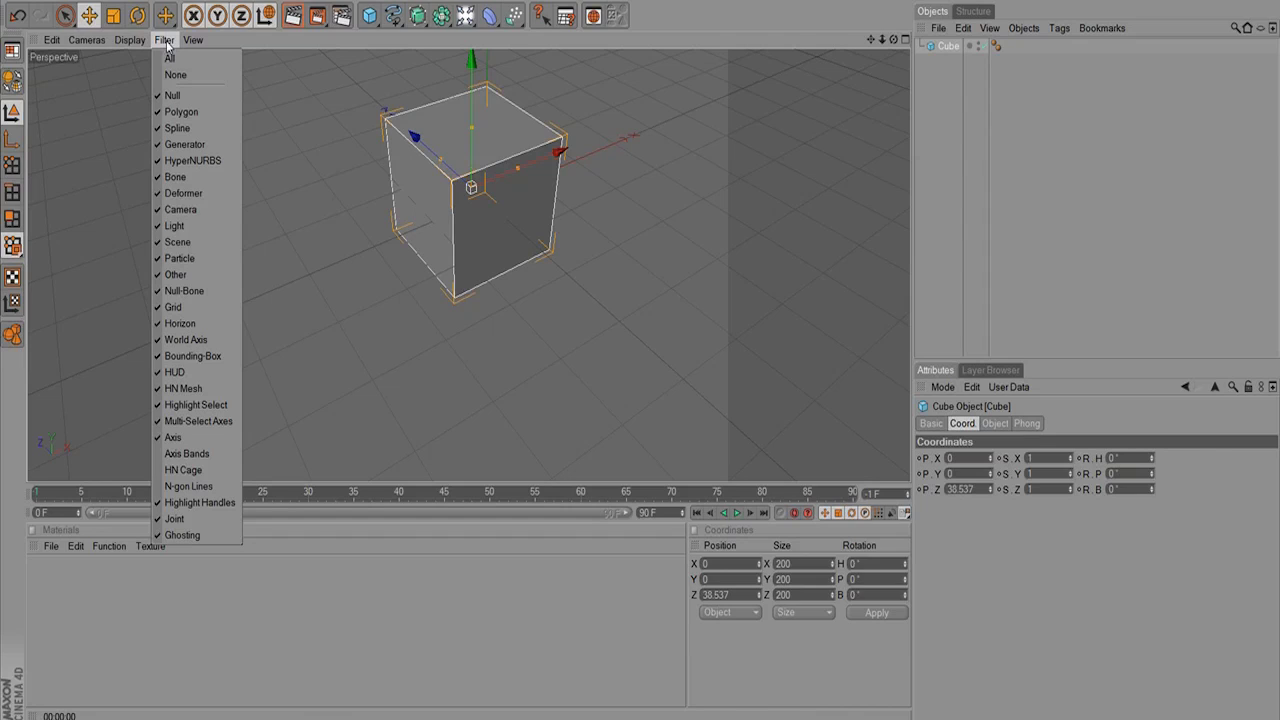
click(180, 437)
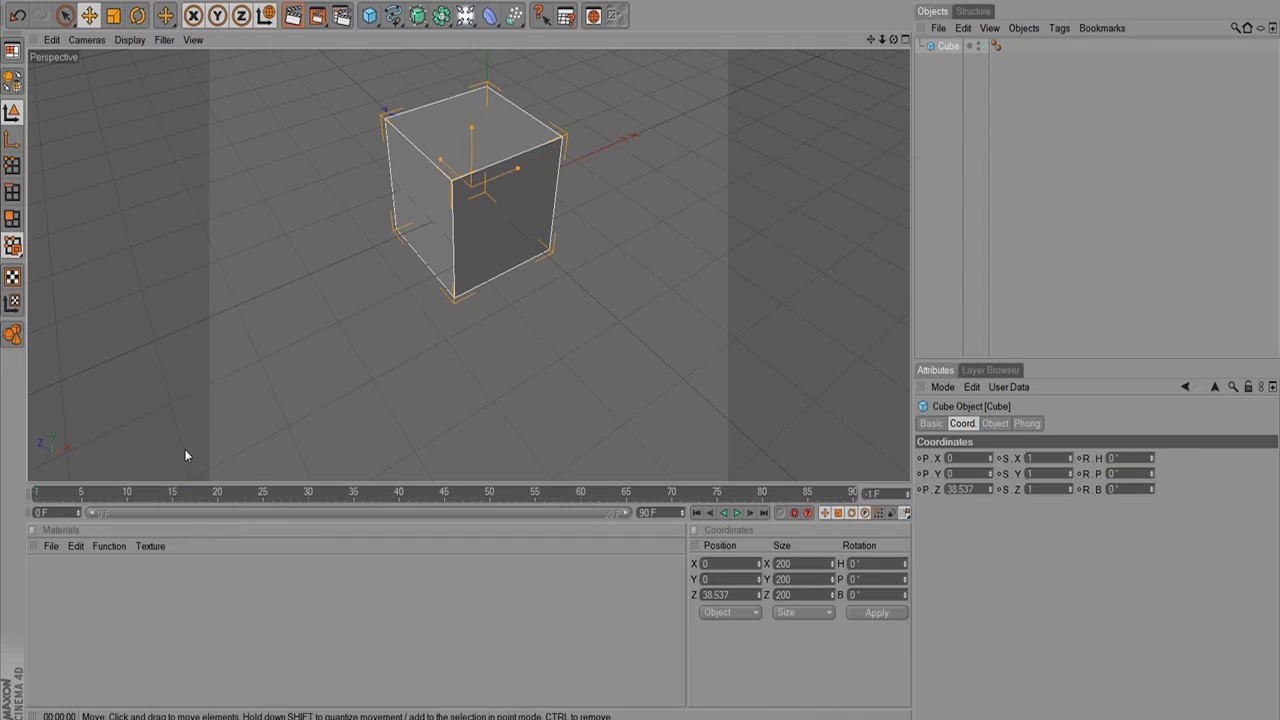
alt+drag(322, 327, 365, 272)
click(164, 40)
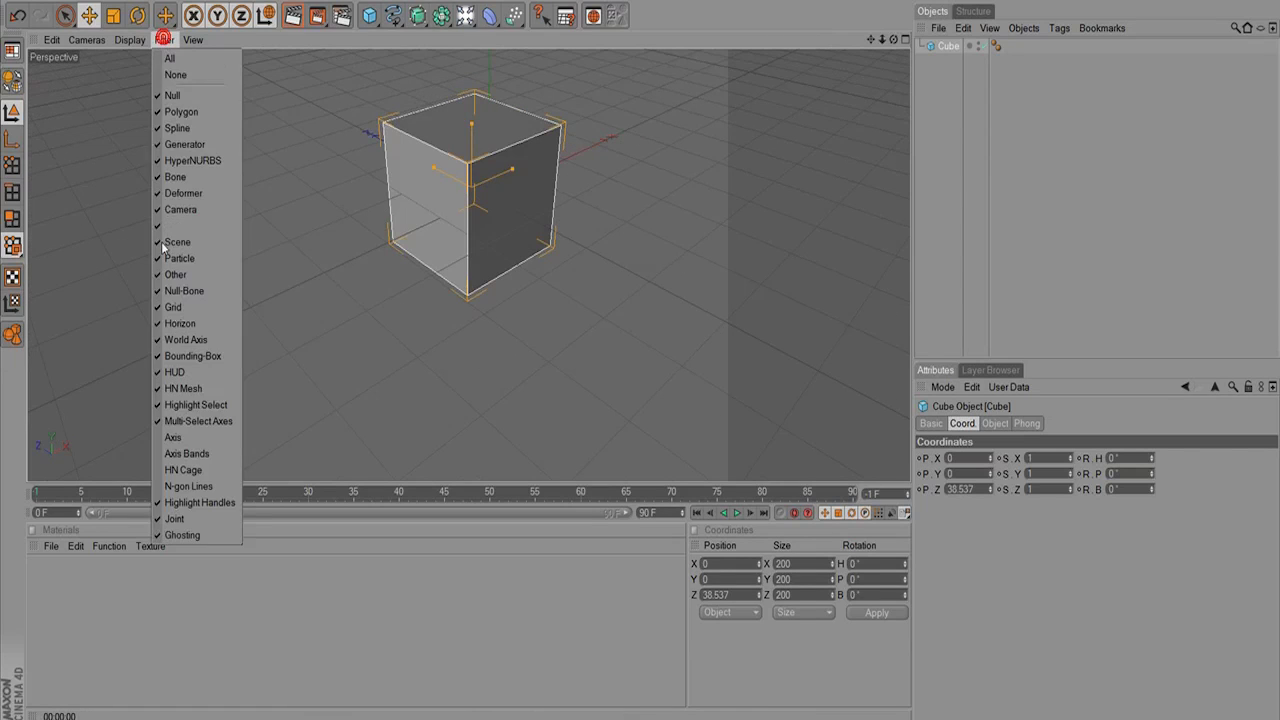
click(178, 437)
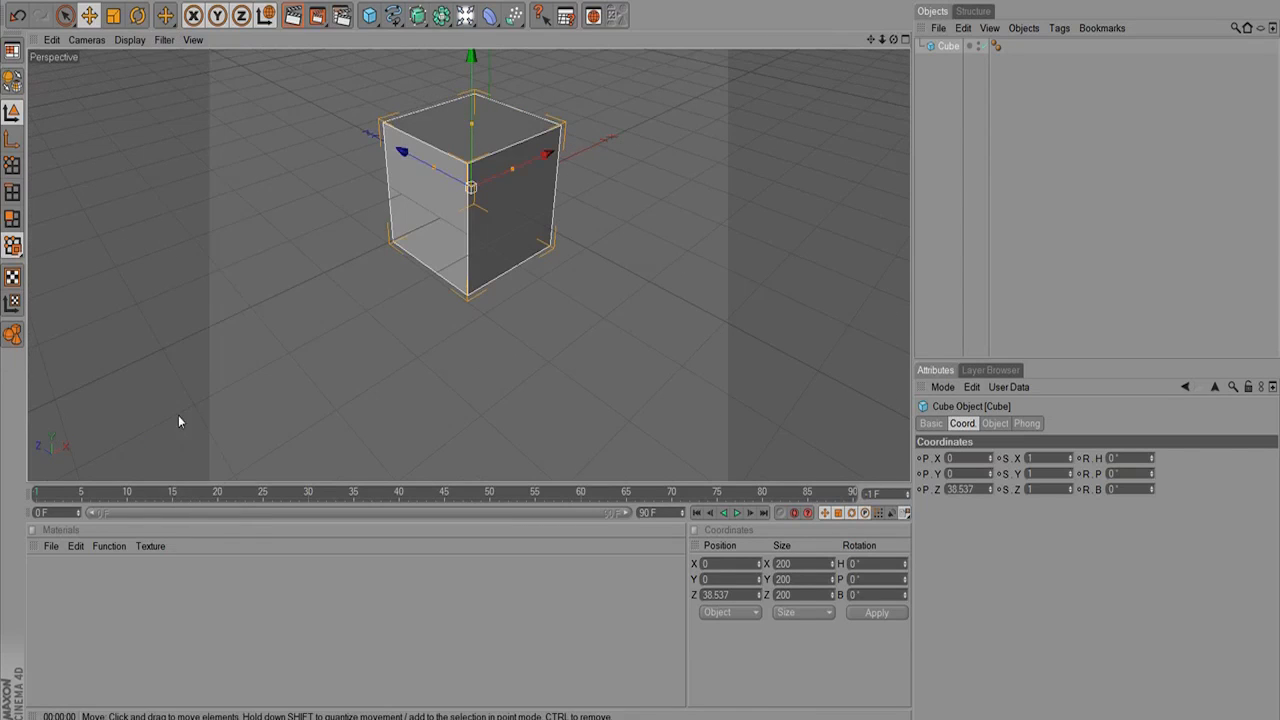
Hide the grid in the Perspective view, inspect the cube from another angle without it and show the grid again.
click(162, 38)
click(172, 307)
alt+middle_drag(366, 211, 309, 263)
mouse_move(309, 263)
alt+mouse_down()
mouse_move(372, 255)
mouse_move(320, 258)
alt+mouse_up()
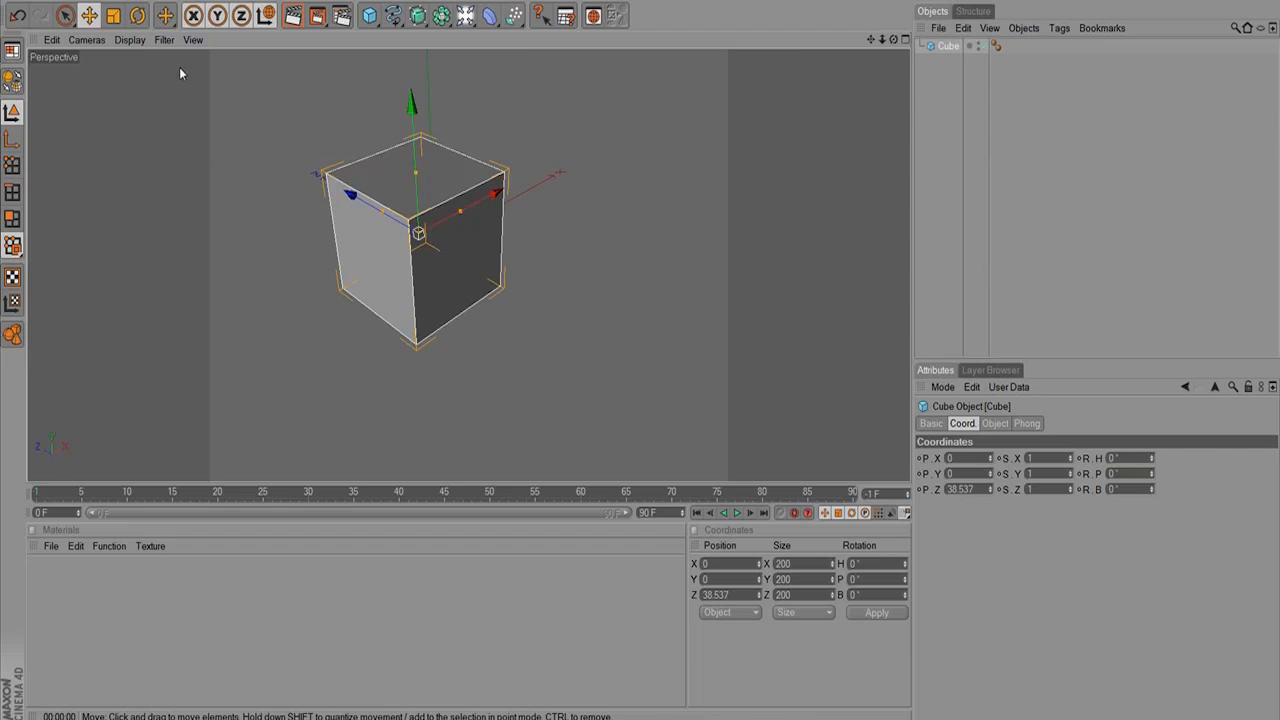
click(163, 38)
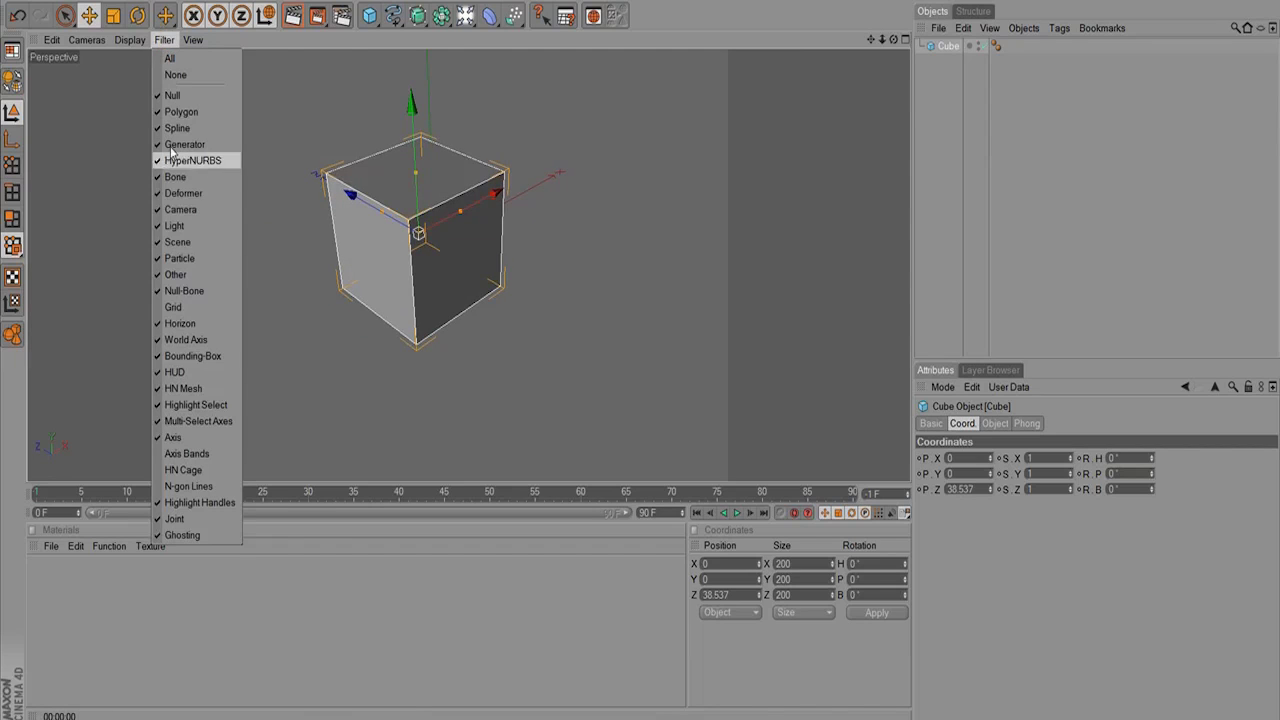
click(185, 307)
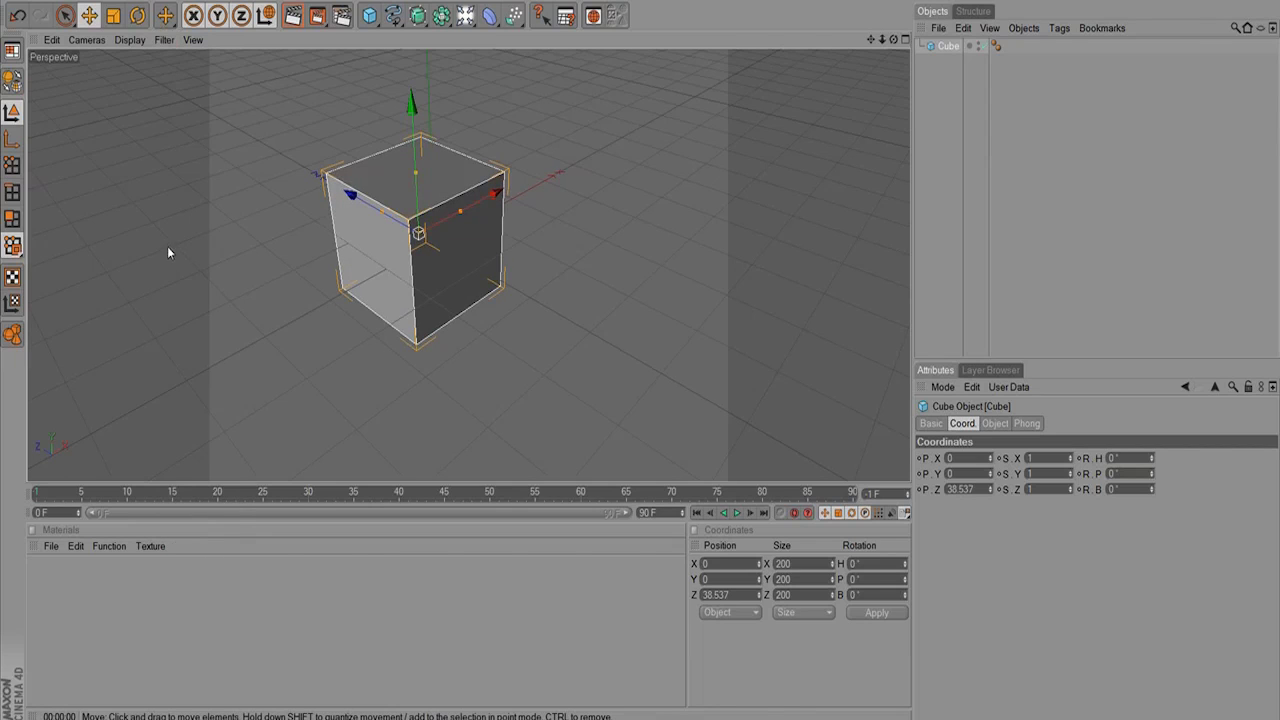
Look through the view layout options and return from the maximized Perspective view to the four-view layout.
click(192, 40)
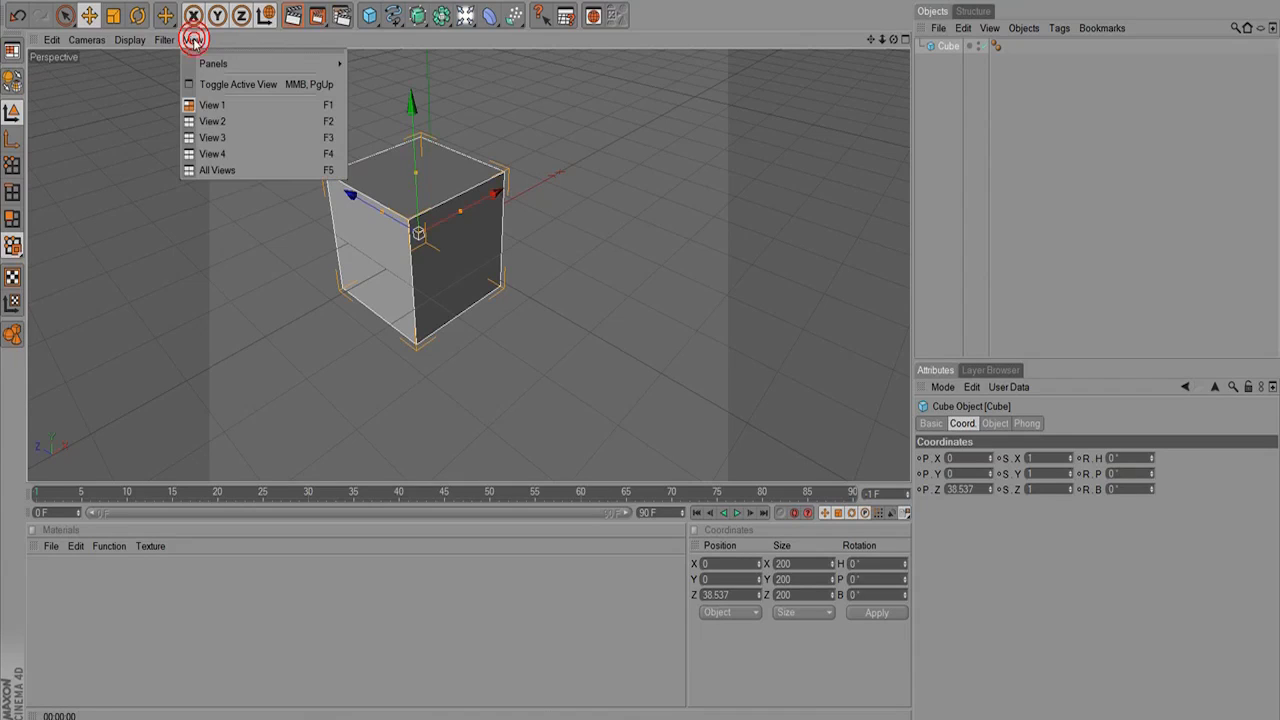
click(91, 153)
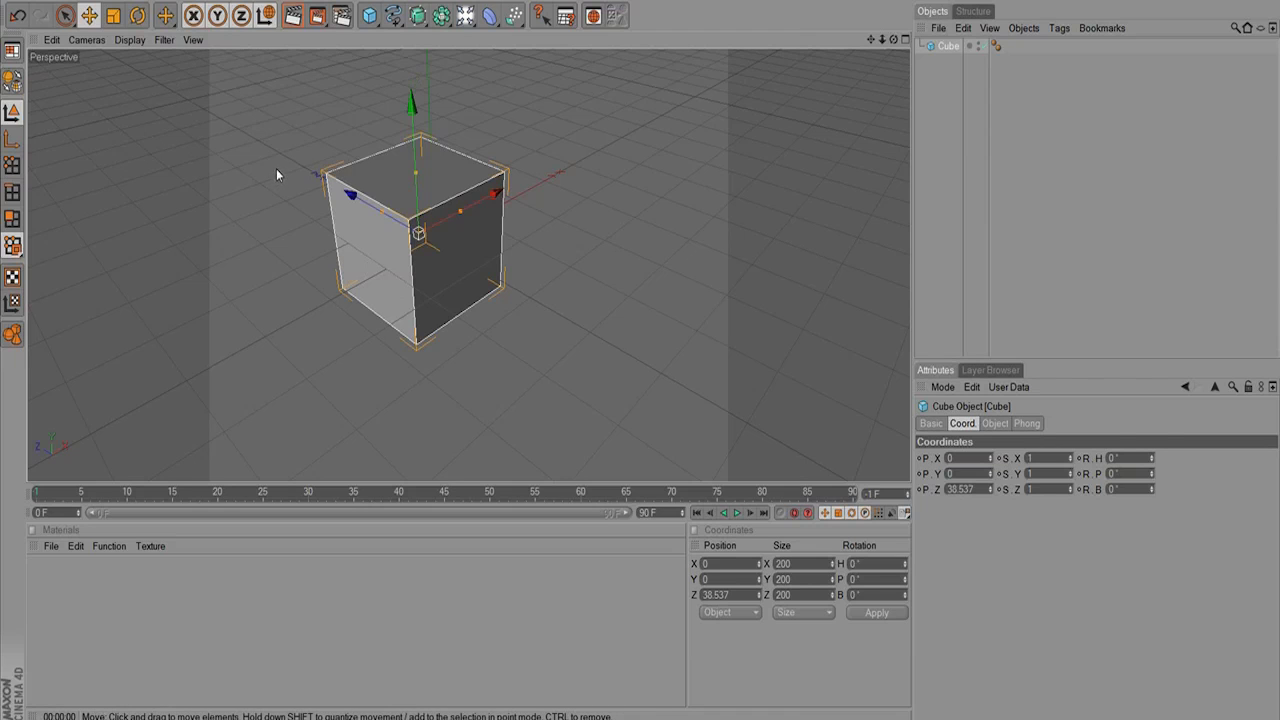
alt+right_drag(674, 146, 337, 170)
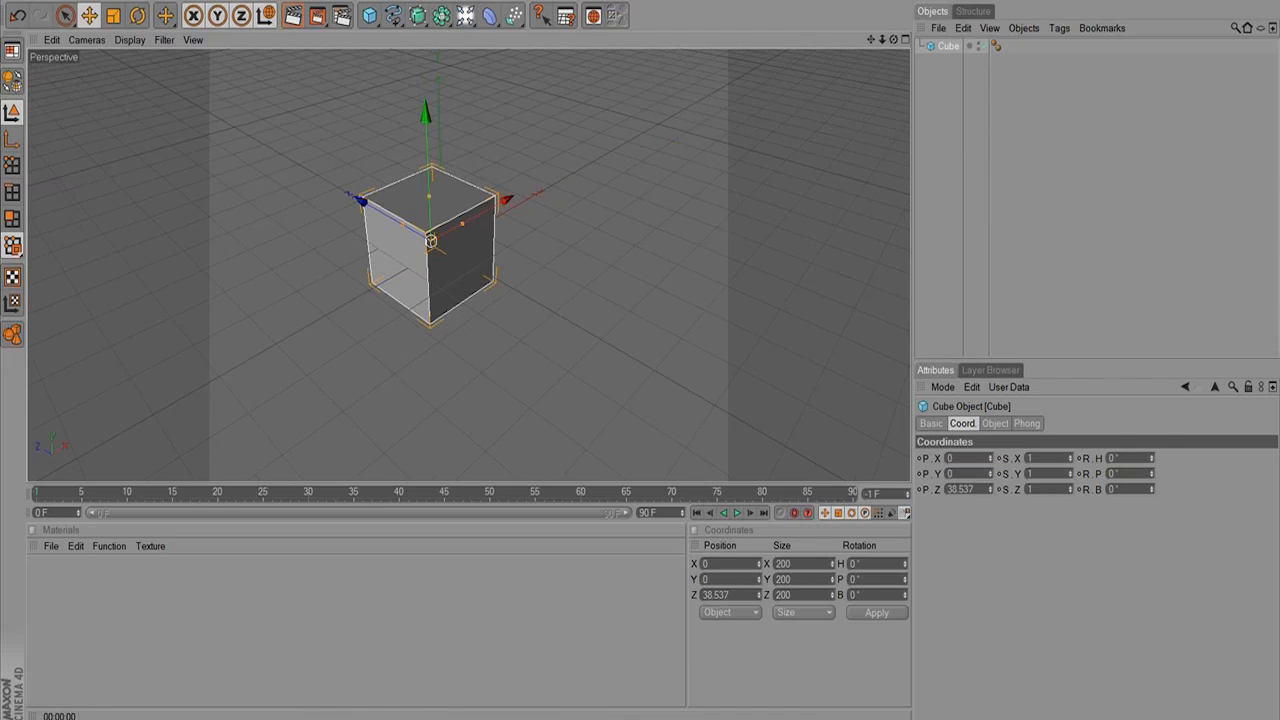
click(905, 40)
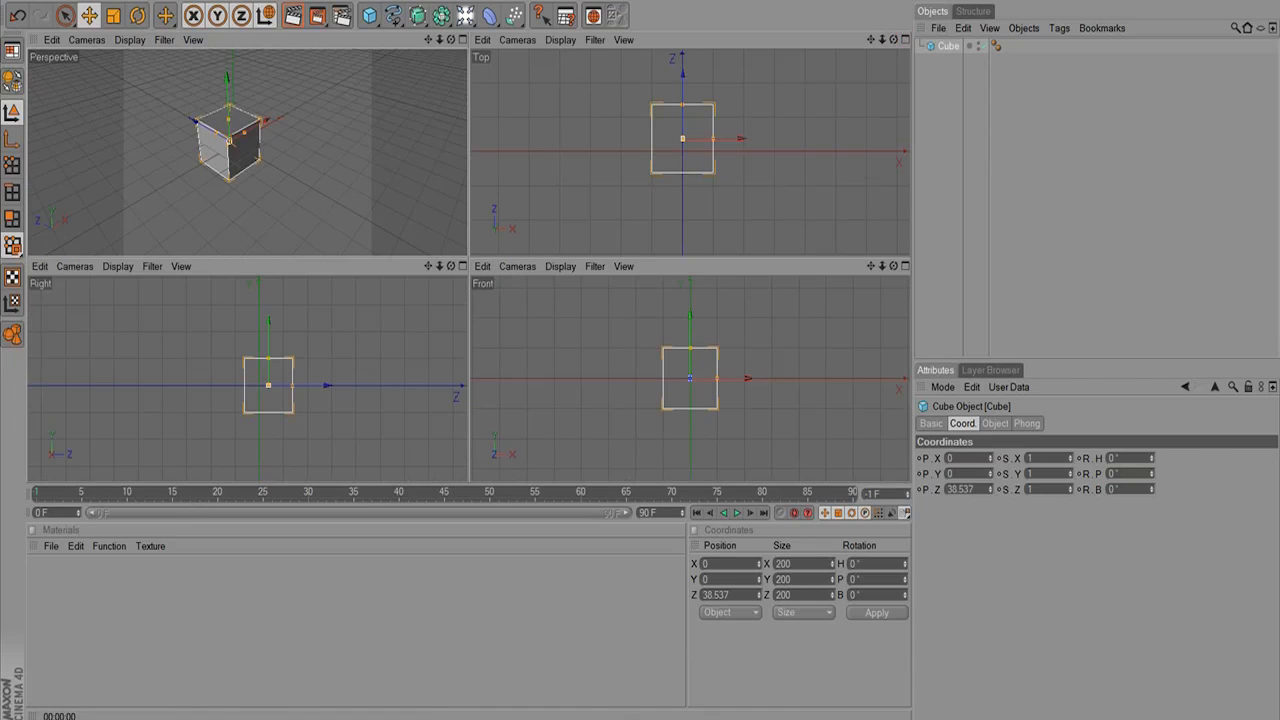
key(alt+Tab)
key(alt+Tab)
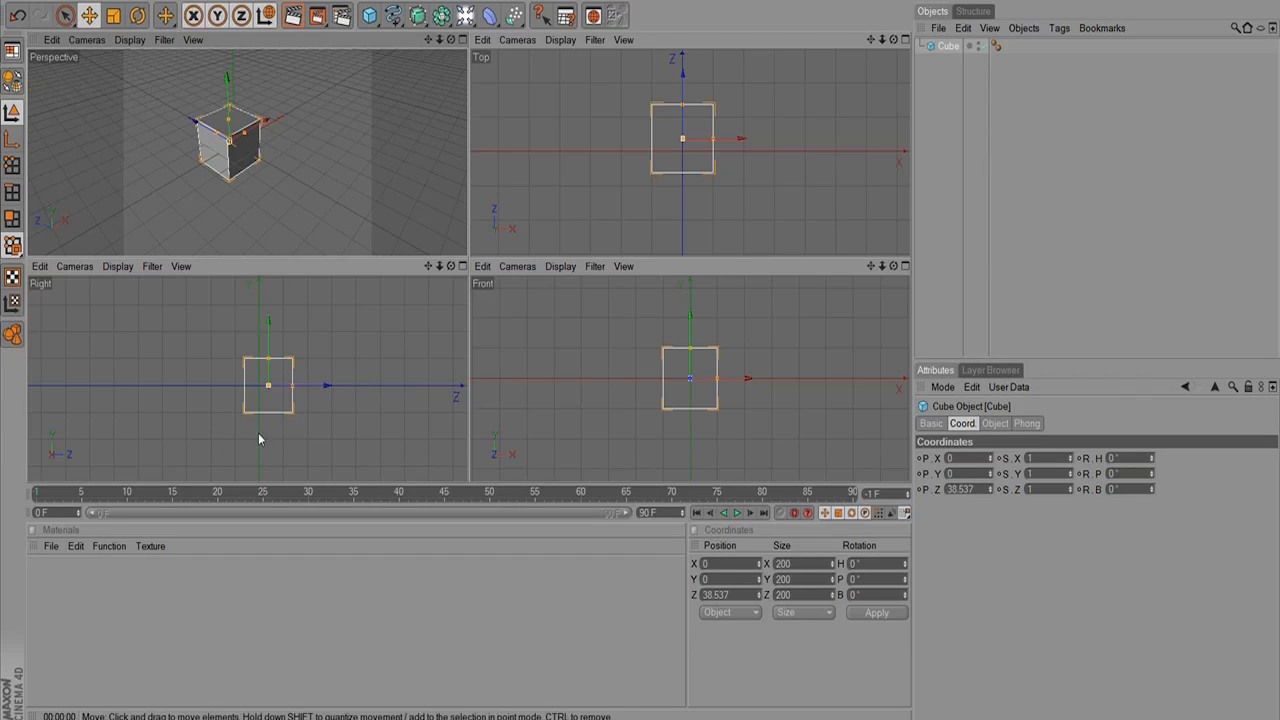
Open the Timeline in its own window, place it over the viewports and widen it.
click(580, 3)
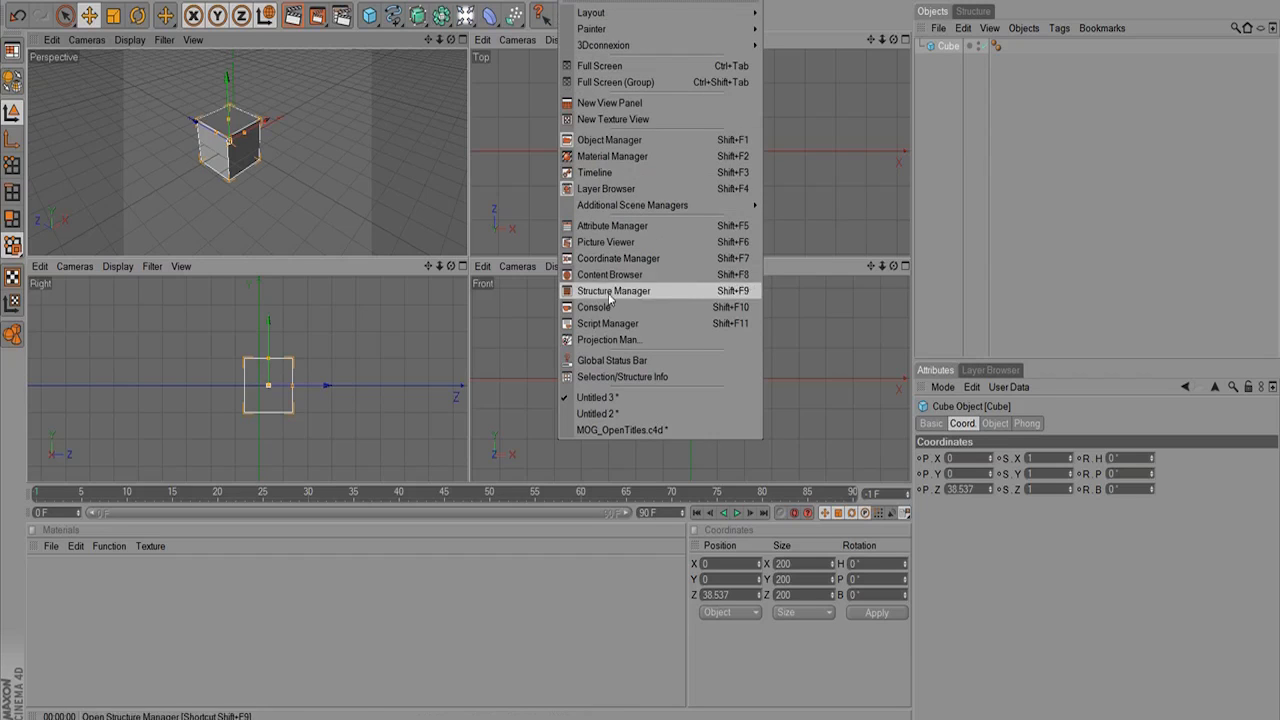
click(658, 178)
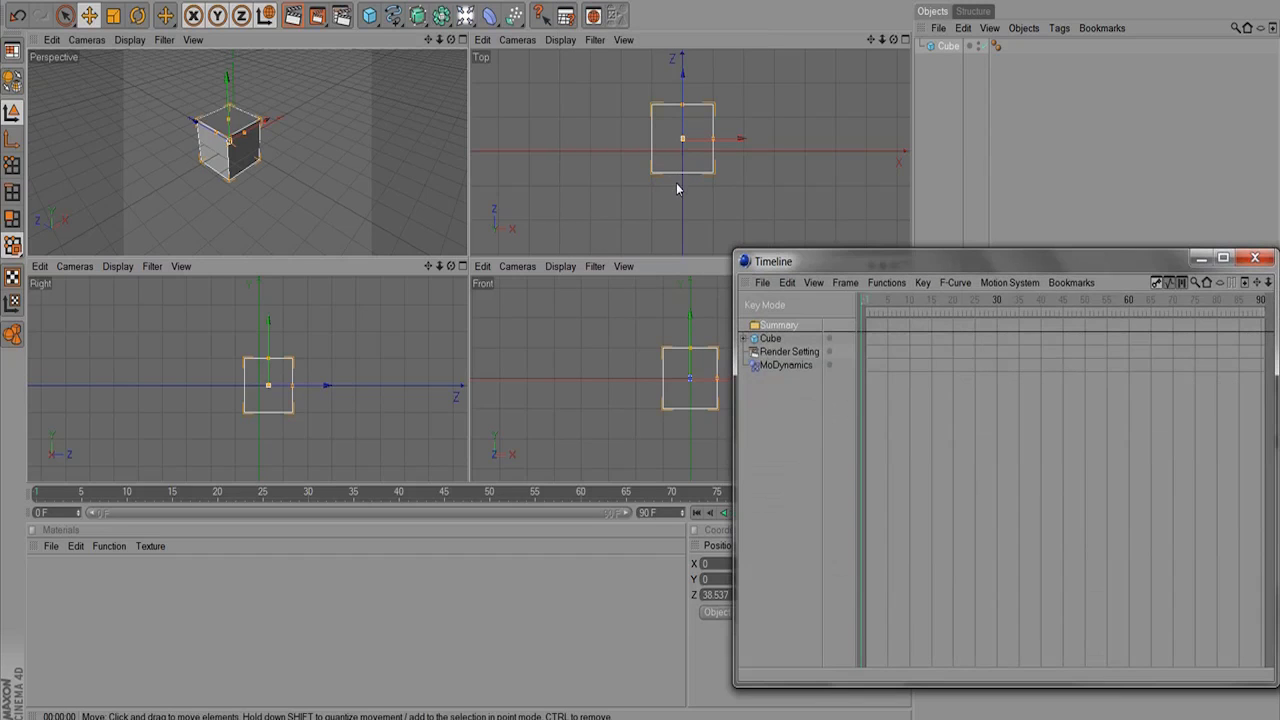
drag(893, 250, 327, 190)
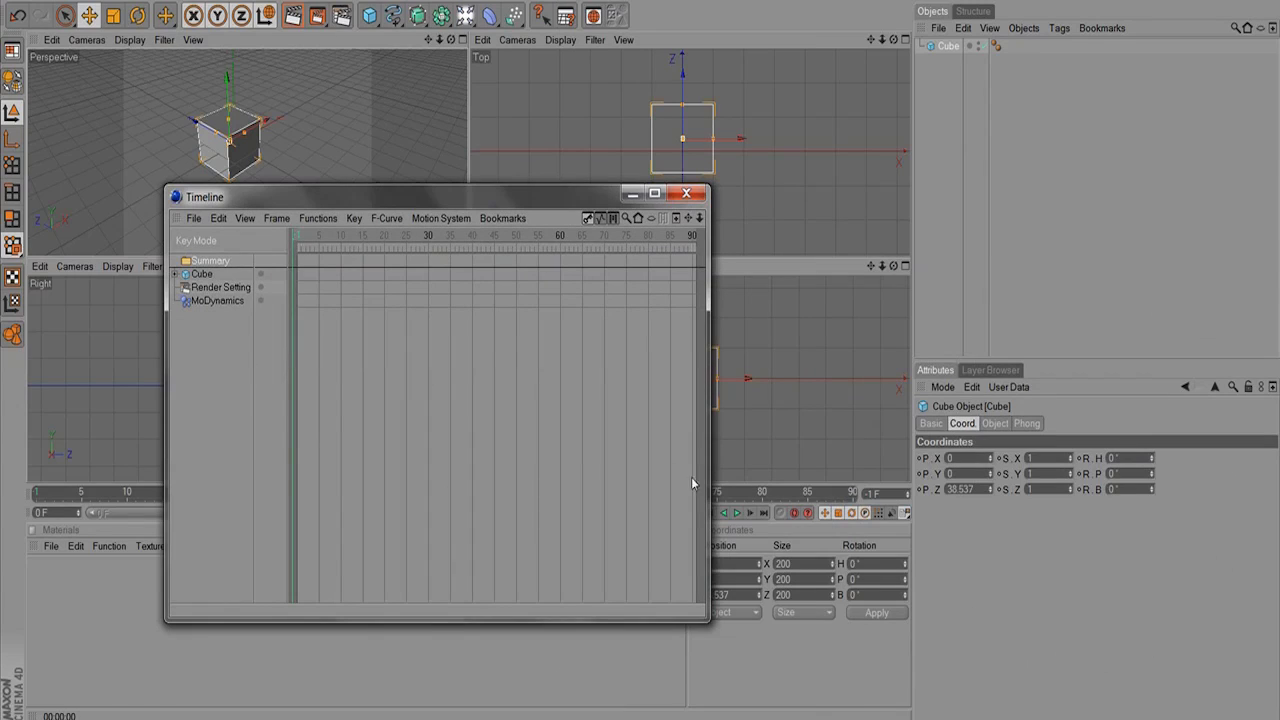
drag(709, 557, 975, 557)
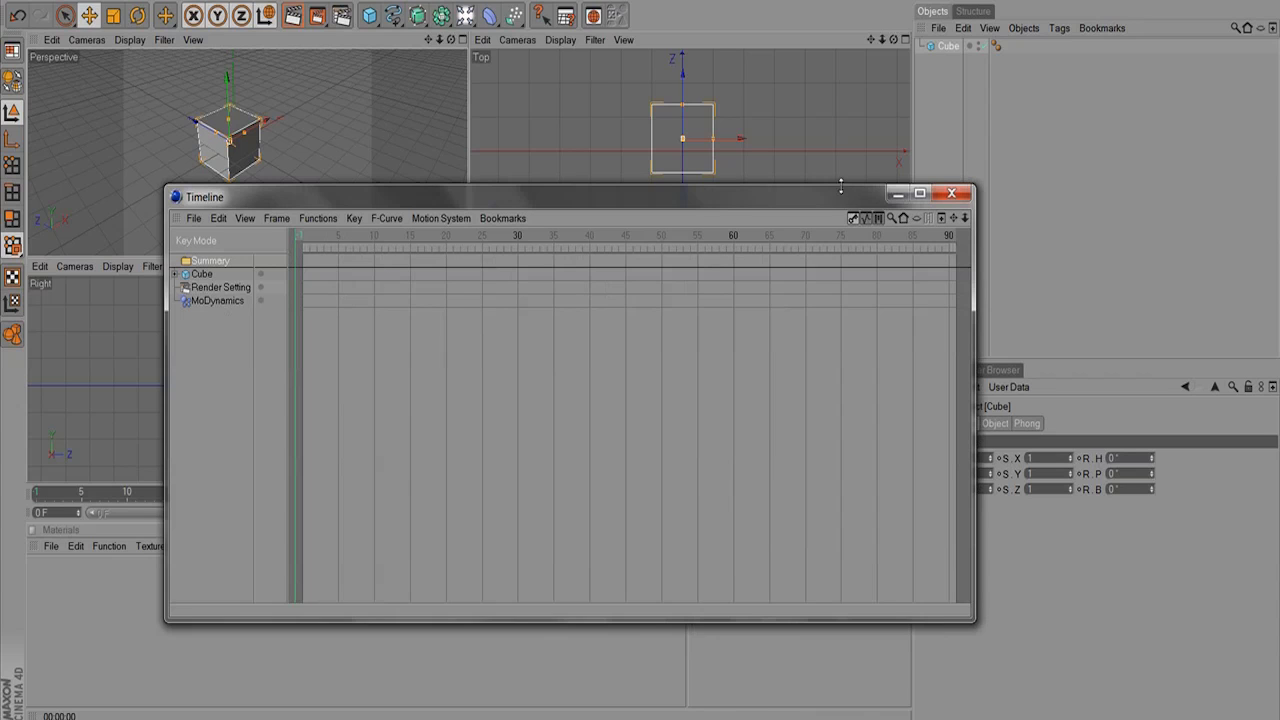
Switch the Timeline to F-Curve mode, look through the F-Curve commands and close the Timeline.
click(865, 218)
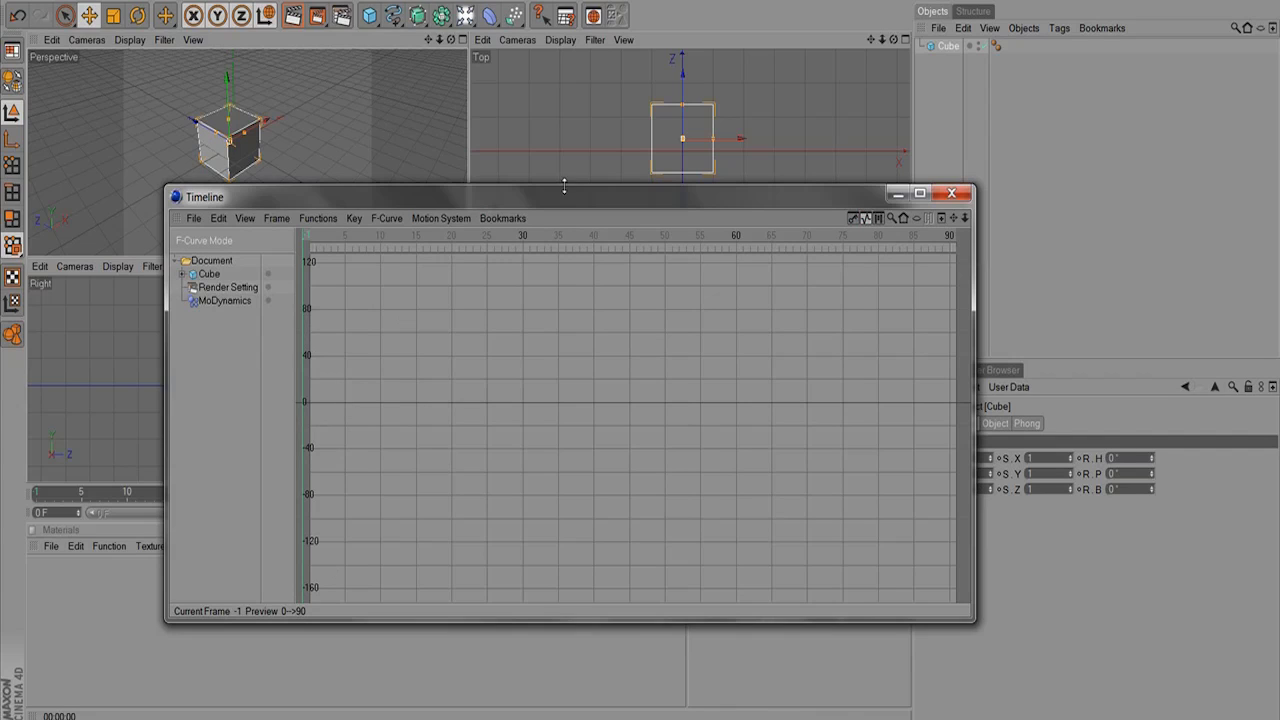
click(387, 218)
mouse_move(413, 216)
click(316, 318)
click(951, 193)
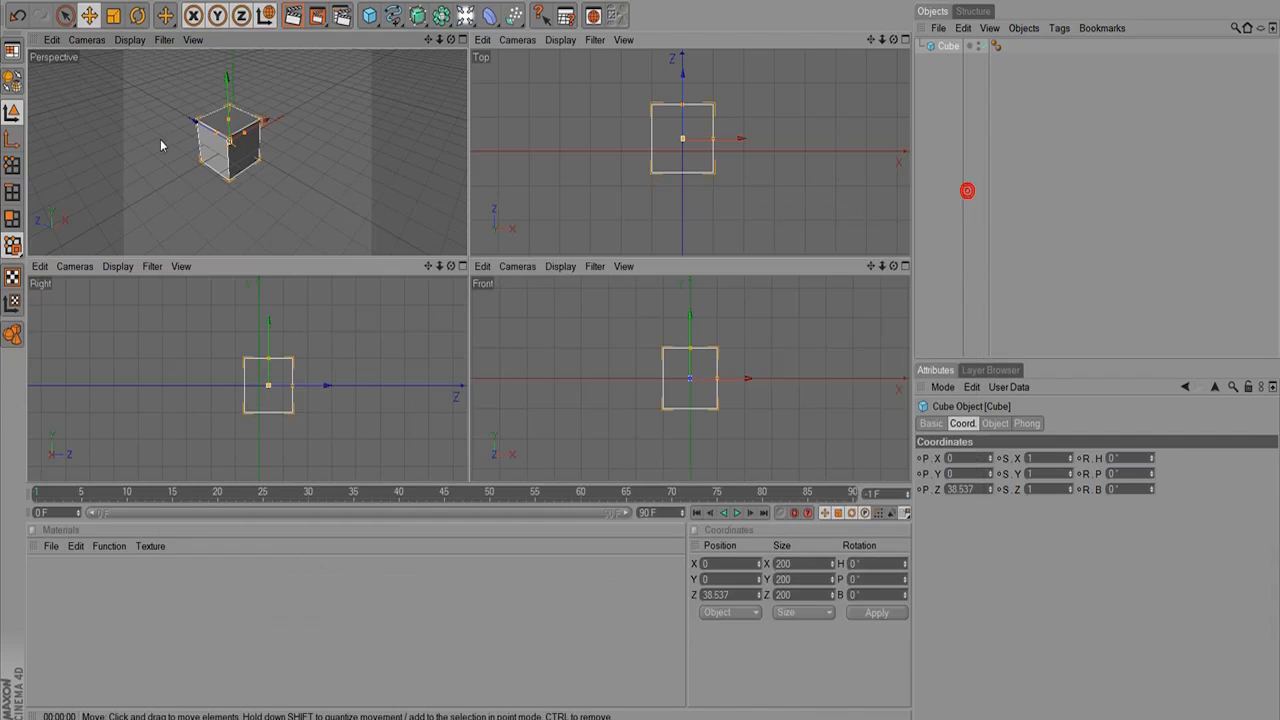
Move the cube along Z to about 389 and record a keyframe for it at frame 0.
drag(204, 136, 89, 70)
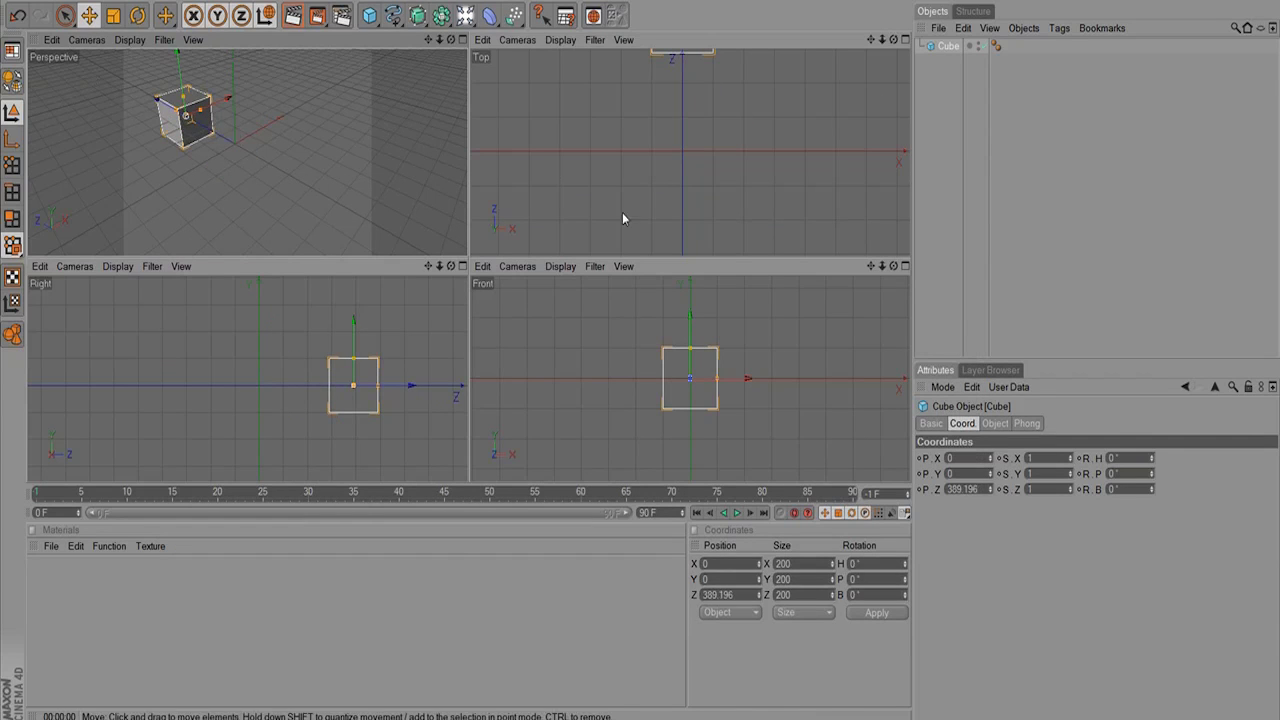
click(697, 513)
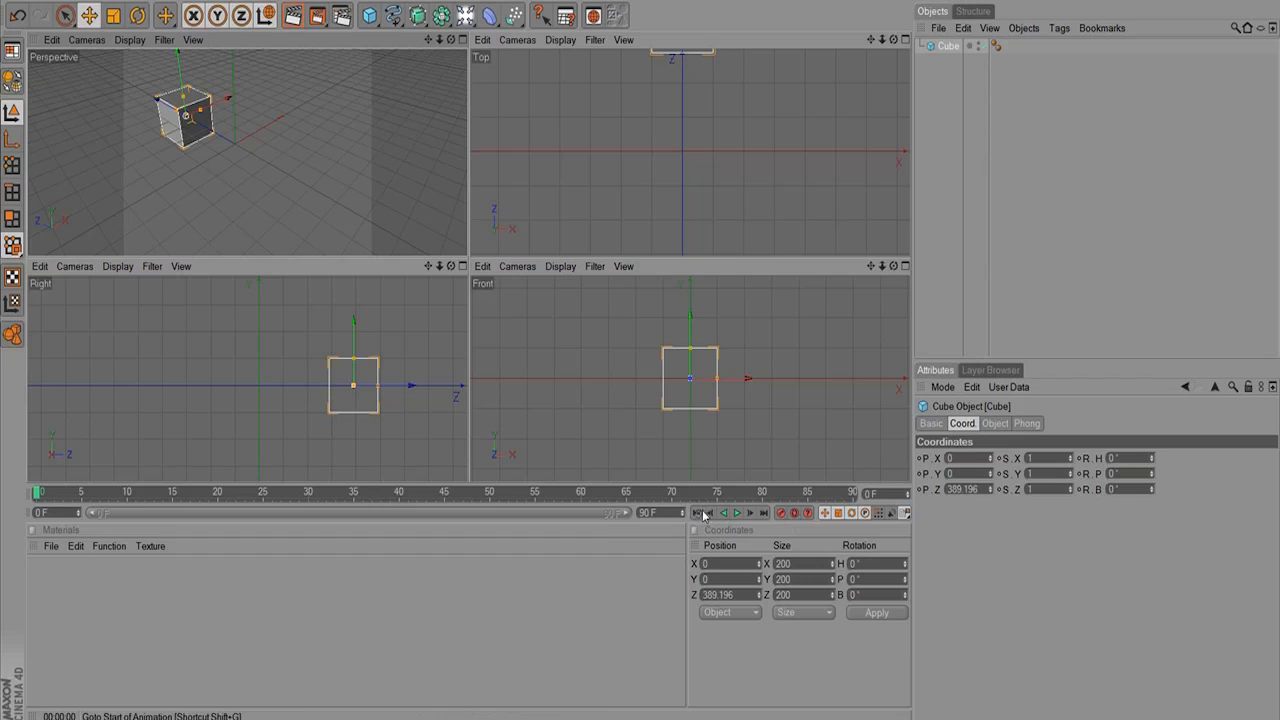
click(938, 28)
click(916, 62)
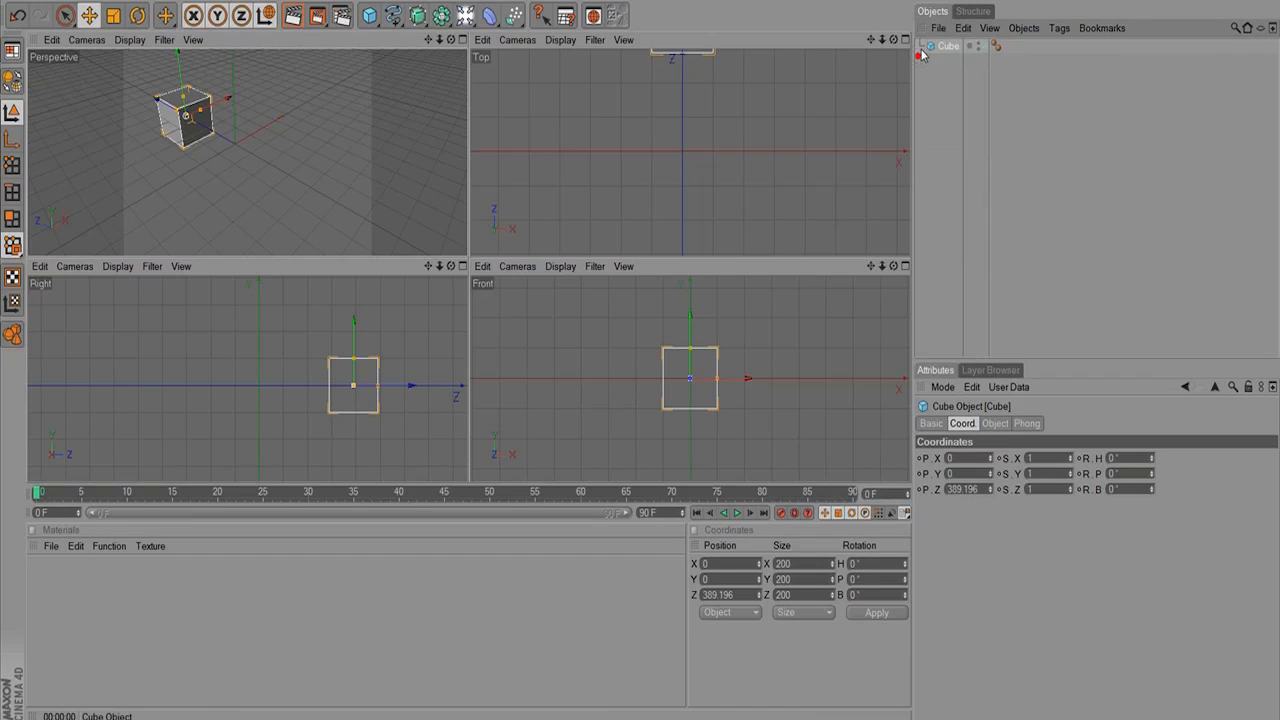
click(781, 513)
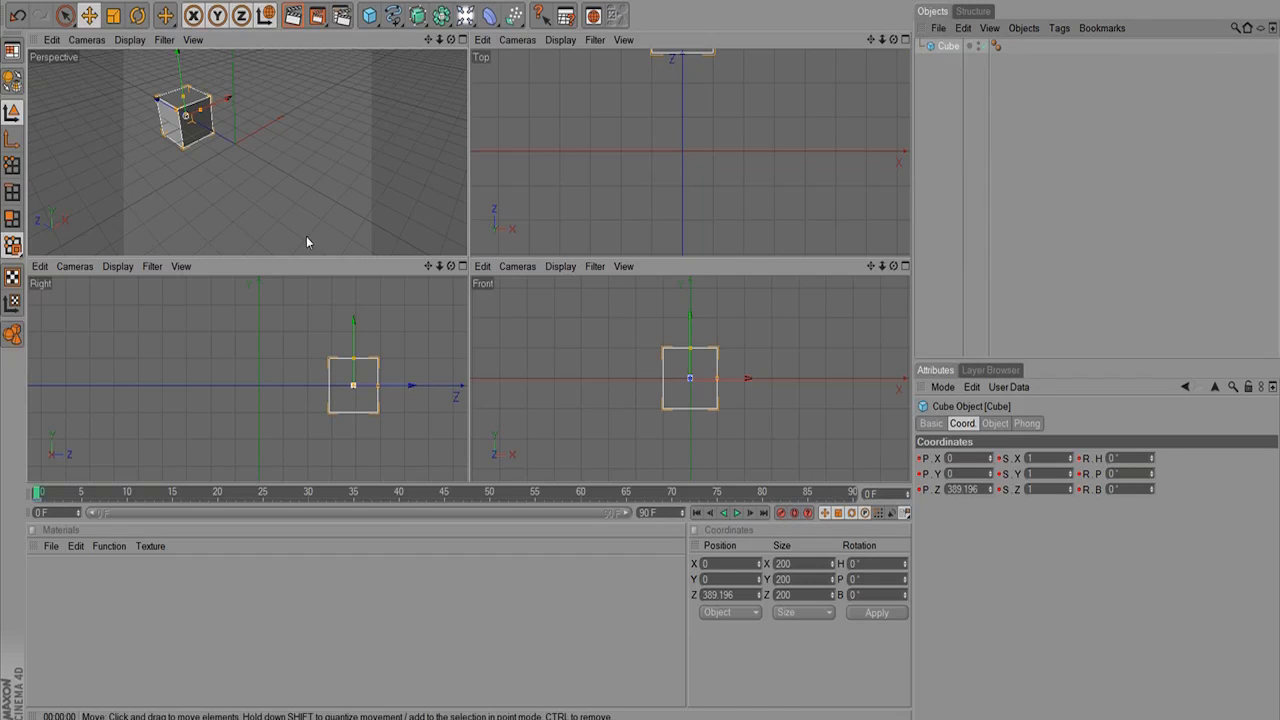
In a maximized Perspective view, move the cube to about 536 on Z, then record it at about -435 on Z at frame 90.
alt+drag(319, 190, 502, 137)
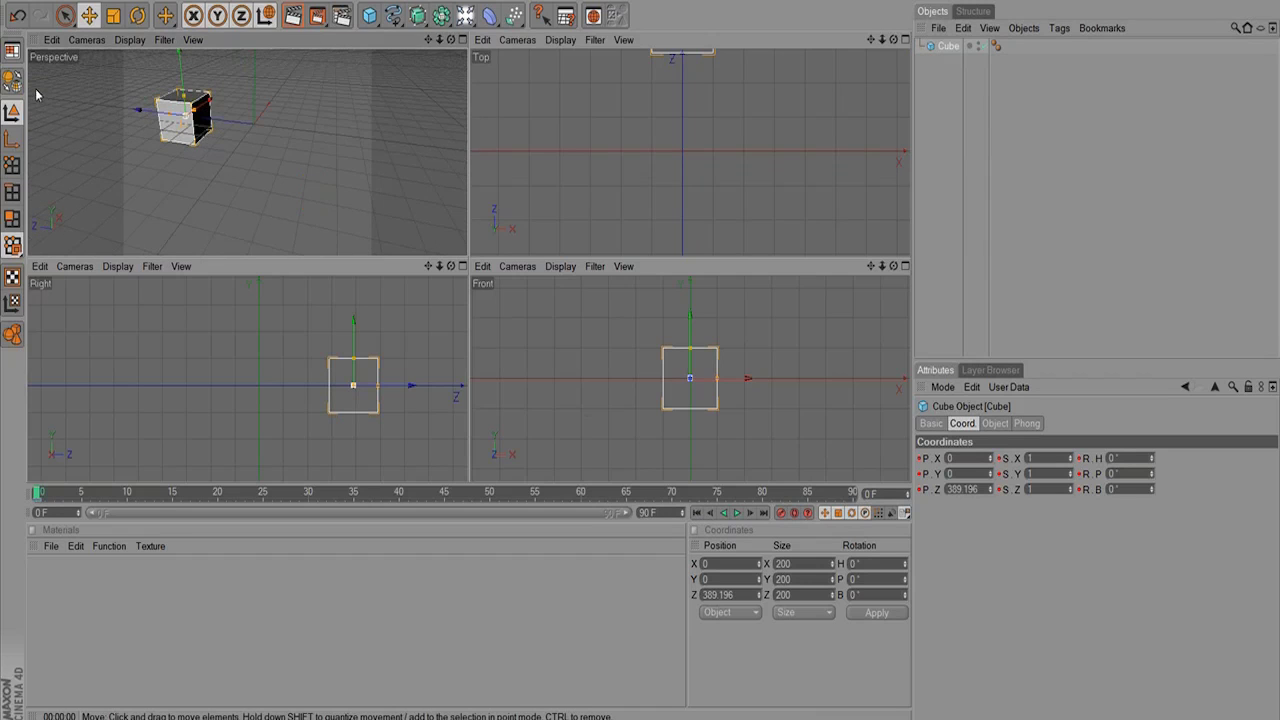
click(463, 39)
drag(237, 171, 197, 171)
click(750, 513)
drag(213, 187, 916, 246)
click(783, 513)
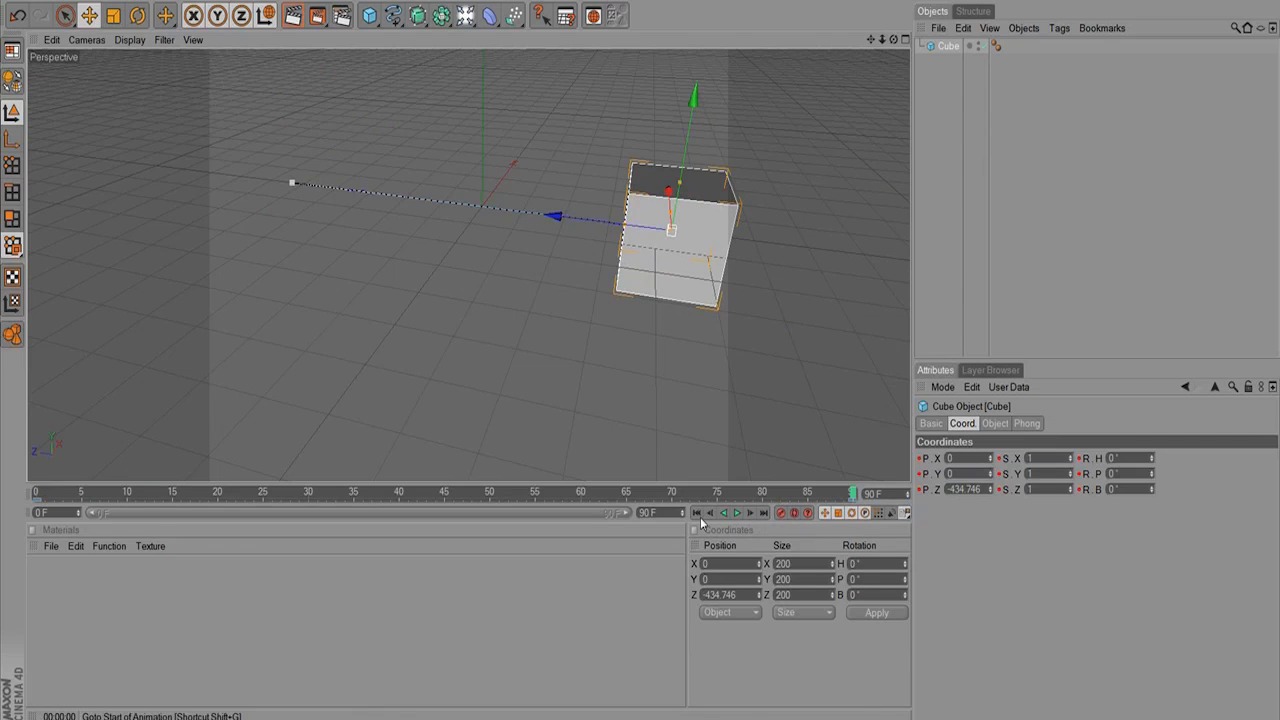
Play the cube's animation from the start and stop it partway.
click(698, 513)
click(736, 513)
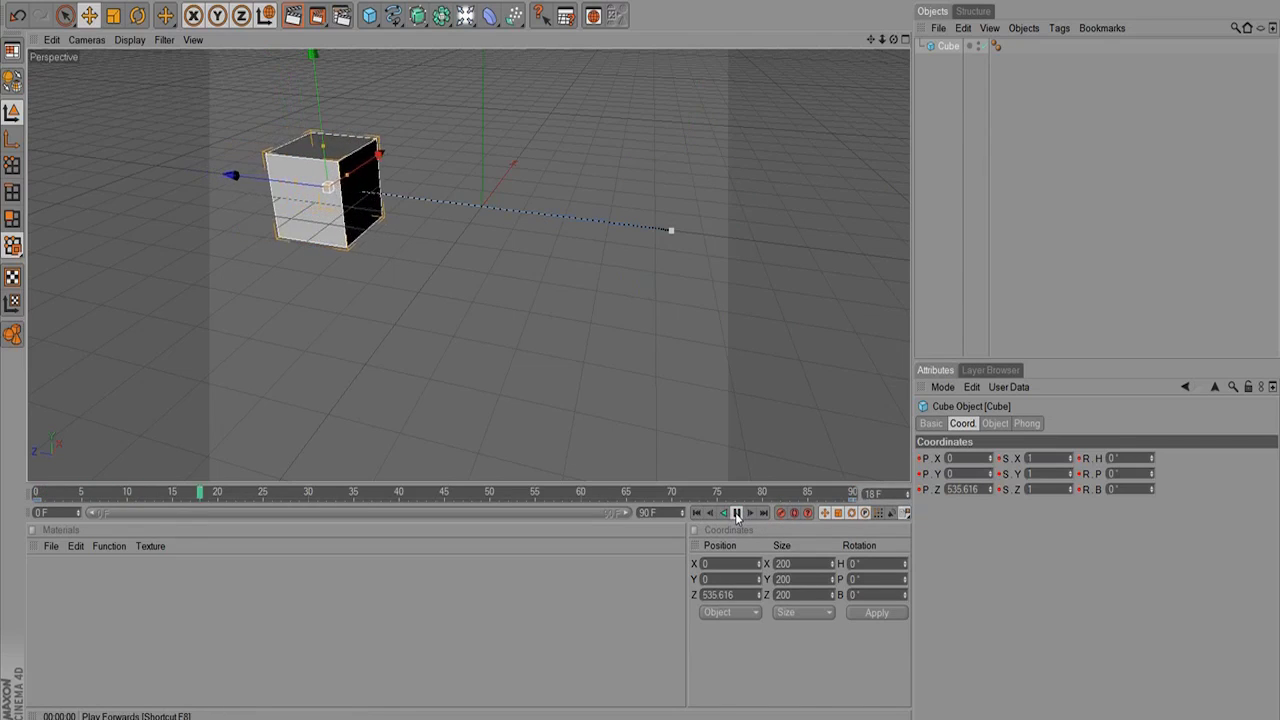
click(736, 513)
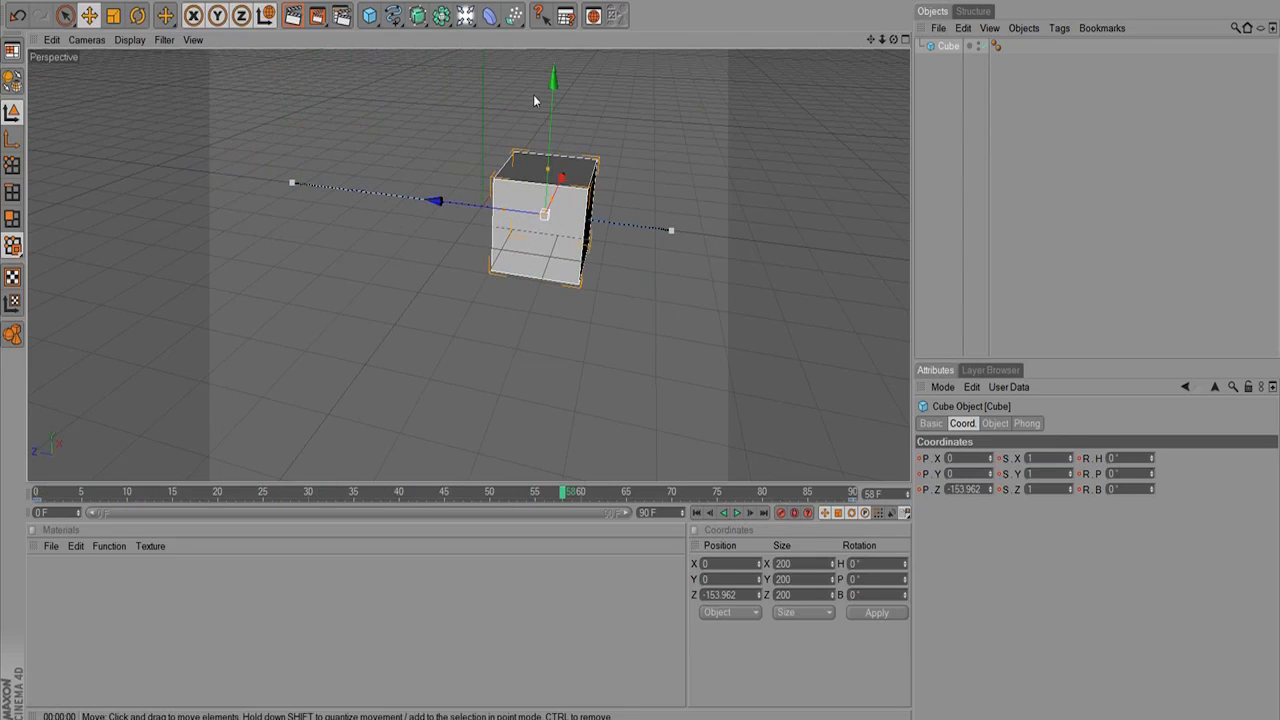
Examine the cube's animation in the Timeline as full F-curves and as keys in Key mode, and close the Timeline.
click(574, 1)
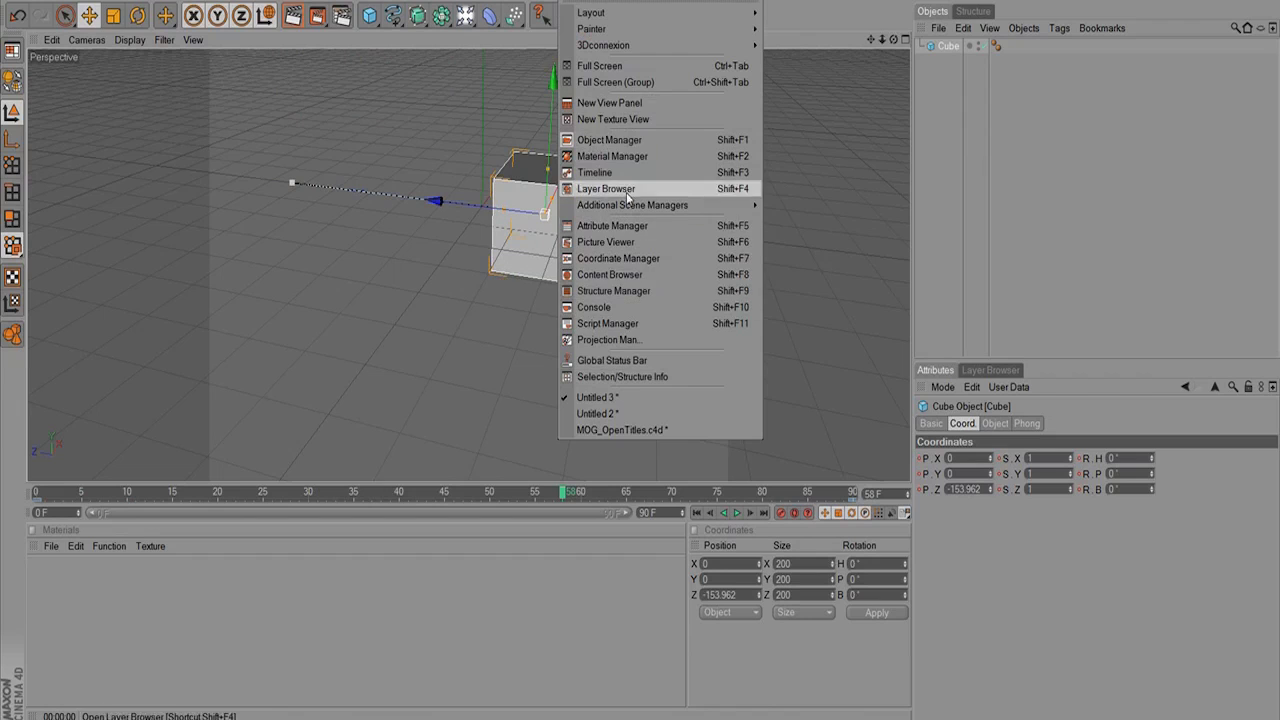
click(612, 170)
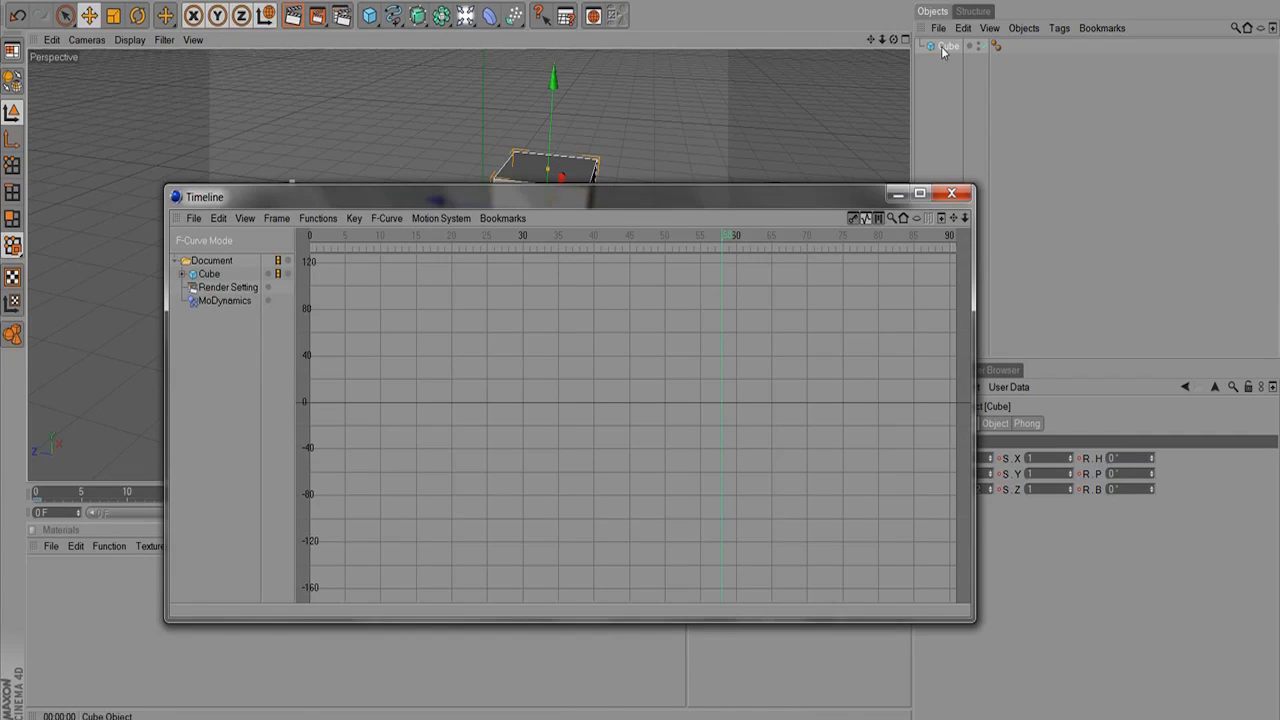
click(208, 274)
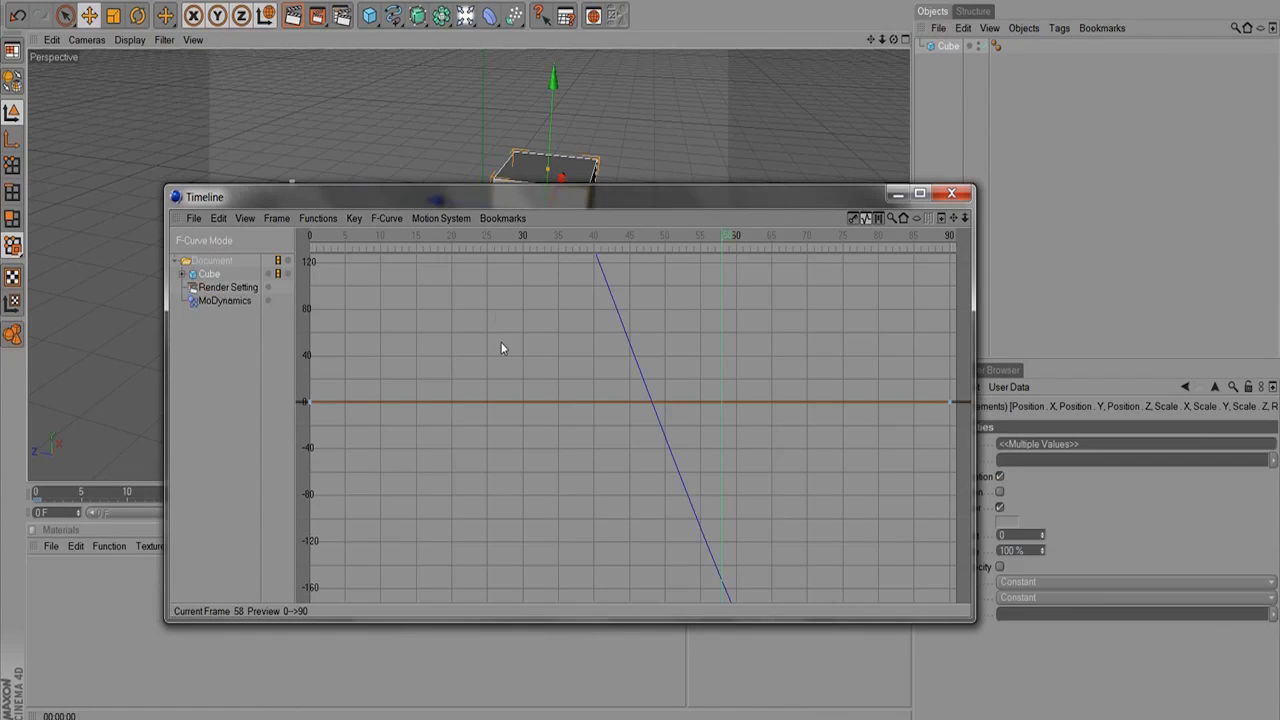
key(h)
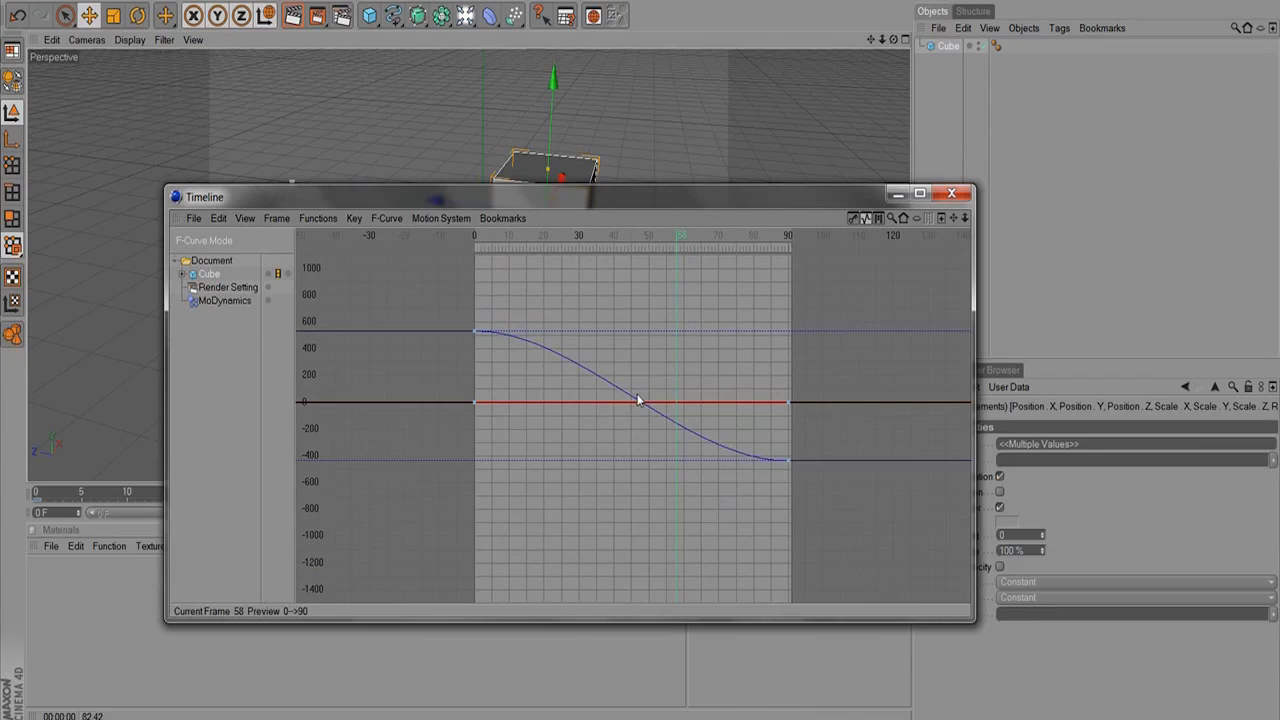
click(851, 217)
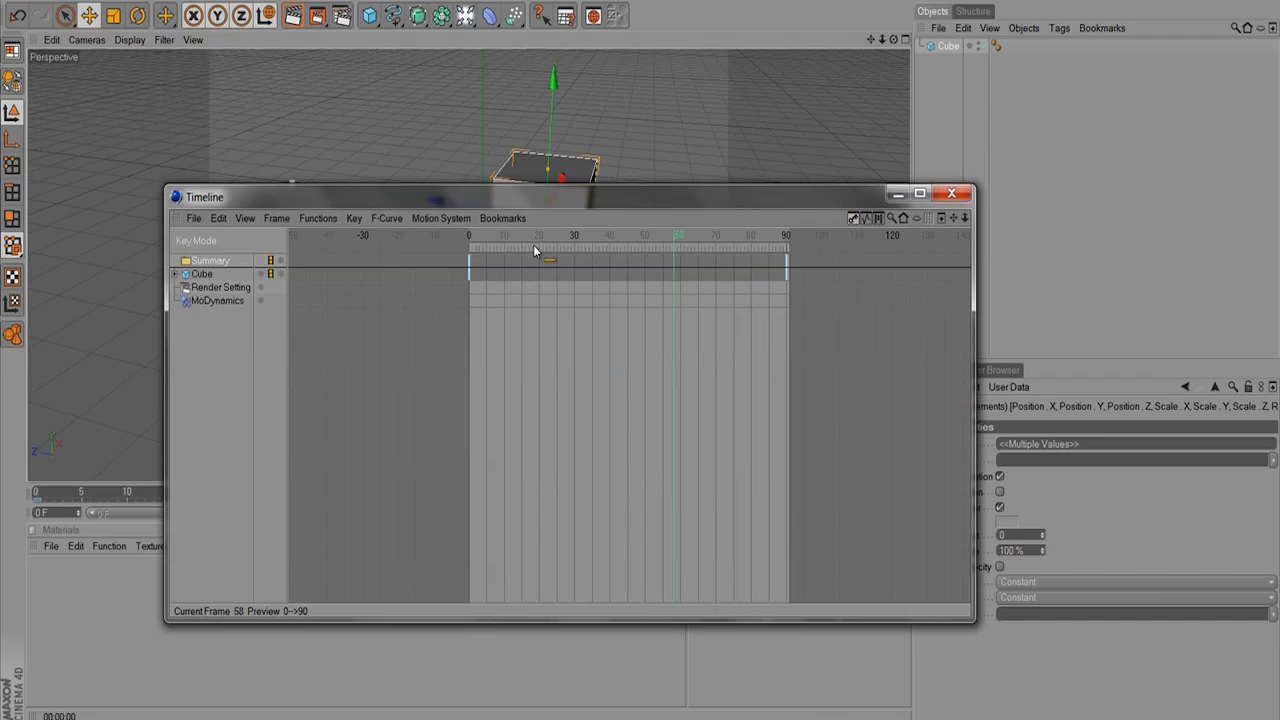
click(951, 193)
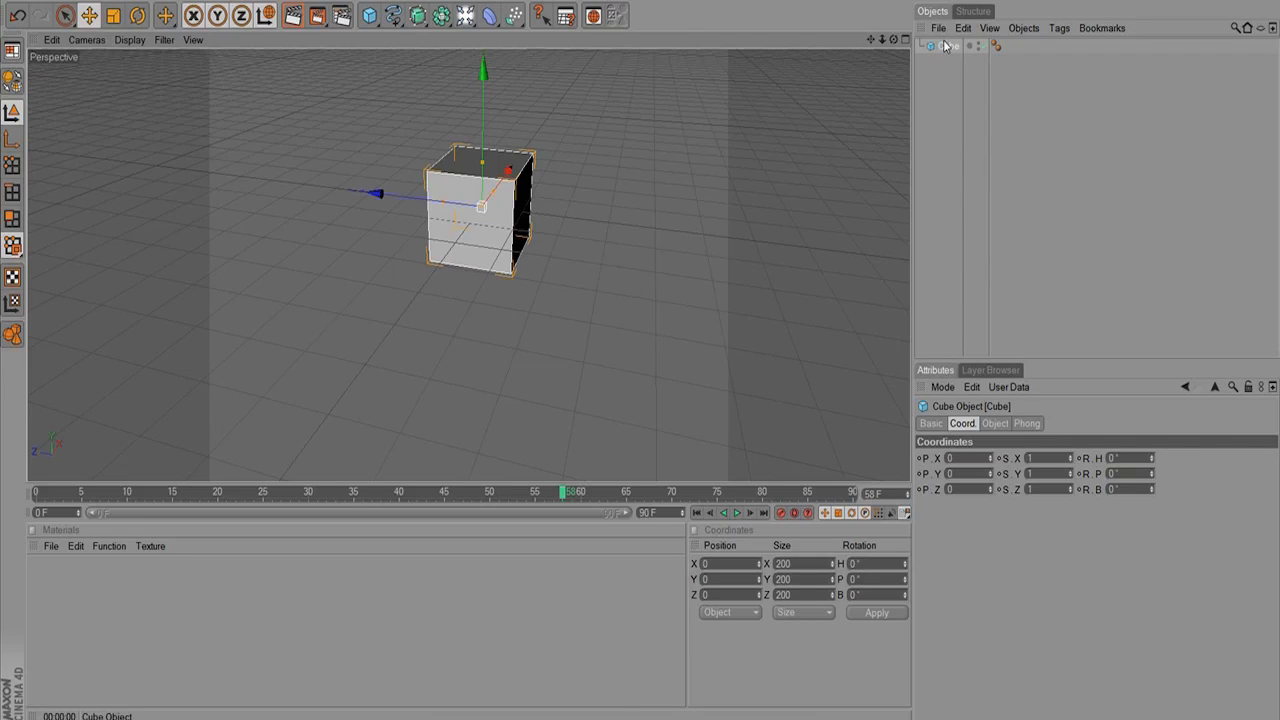
Add a sphere and a cone and move them along Z to opposite sides of the cube, the cone at about -278.
click(380, 20)
click(466, 29)
drag(372, 193, 306, 214)
click(370, 16)
click(575, 30)
drag(420, 200, 541, 210)
Add an oil tank in front of the cube and a pyramid behind it at about 328 on X.
click(370, 16)
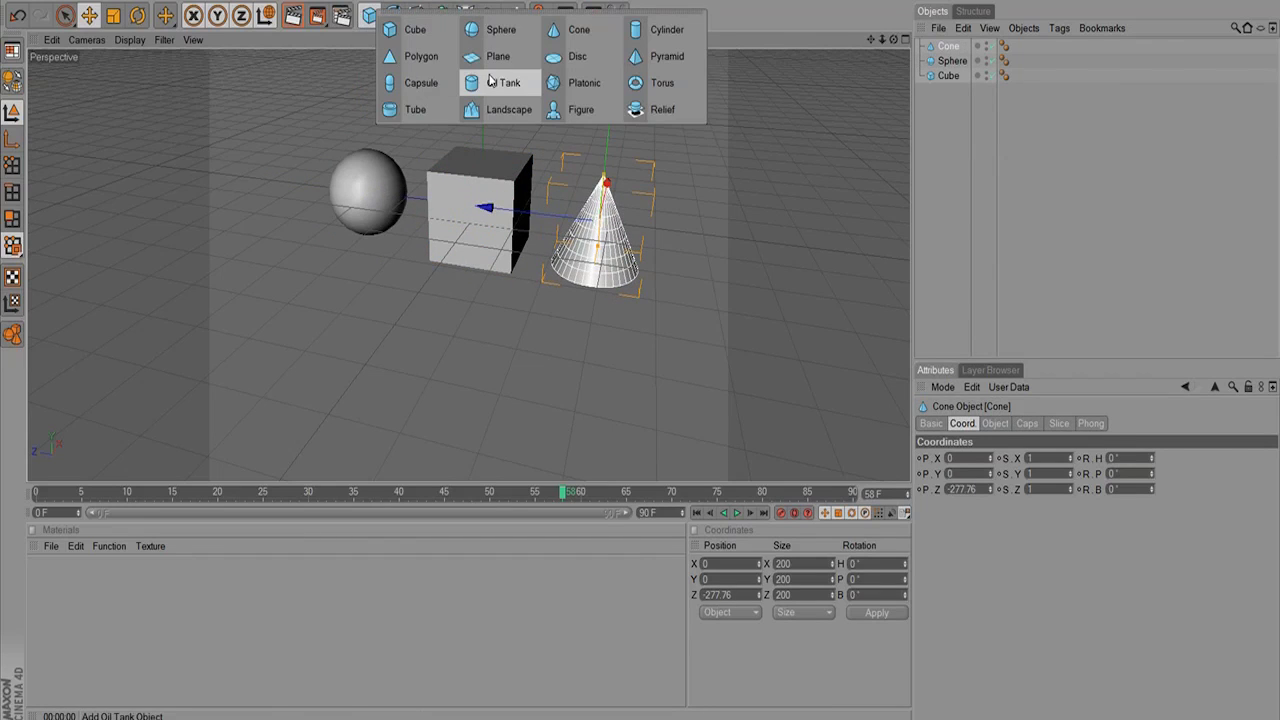
click(491, 80)
drag(504, 182, 345, 352)
click(370, 16)
click(641, 50)
drag(557, 149, 856, 13)
View the five primitives from a higher angle, select them all together in the object list and clear the selection.
mouse_move(670, 172)
alt+mouse_down()
mouse_move(617, 220)
mouse_move(526, 420)
mouse_move(597, 297)
mouse_move(634, 125)
mouse_move(609, 129)
alt+mouse_up()
alt+drag(645, 180, 730, 107)
alt+middle_drag(731, 174, 674, 135)
drag(942, 152, 934, 38)
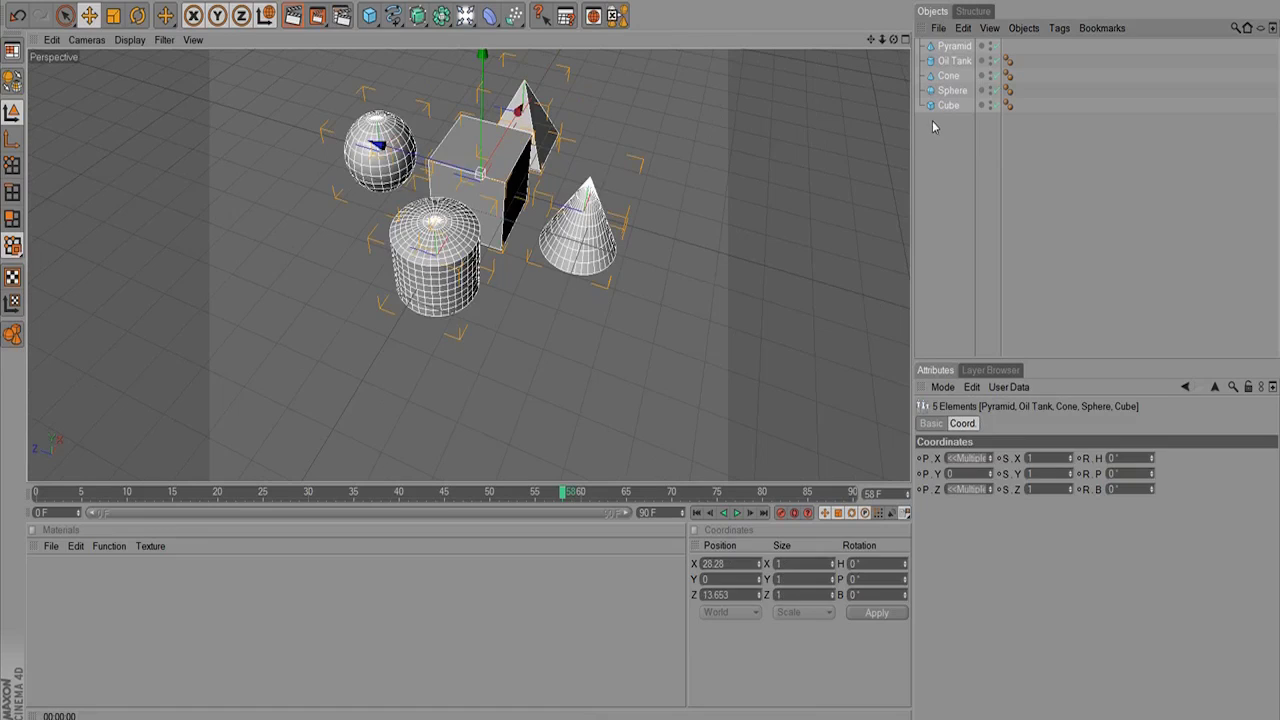
click(1045, 108)
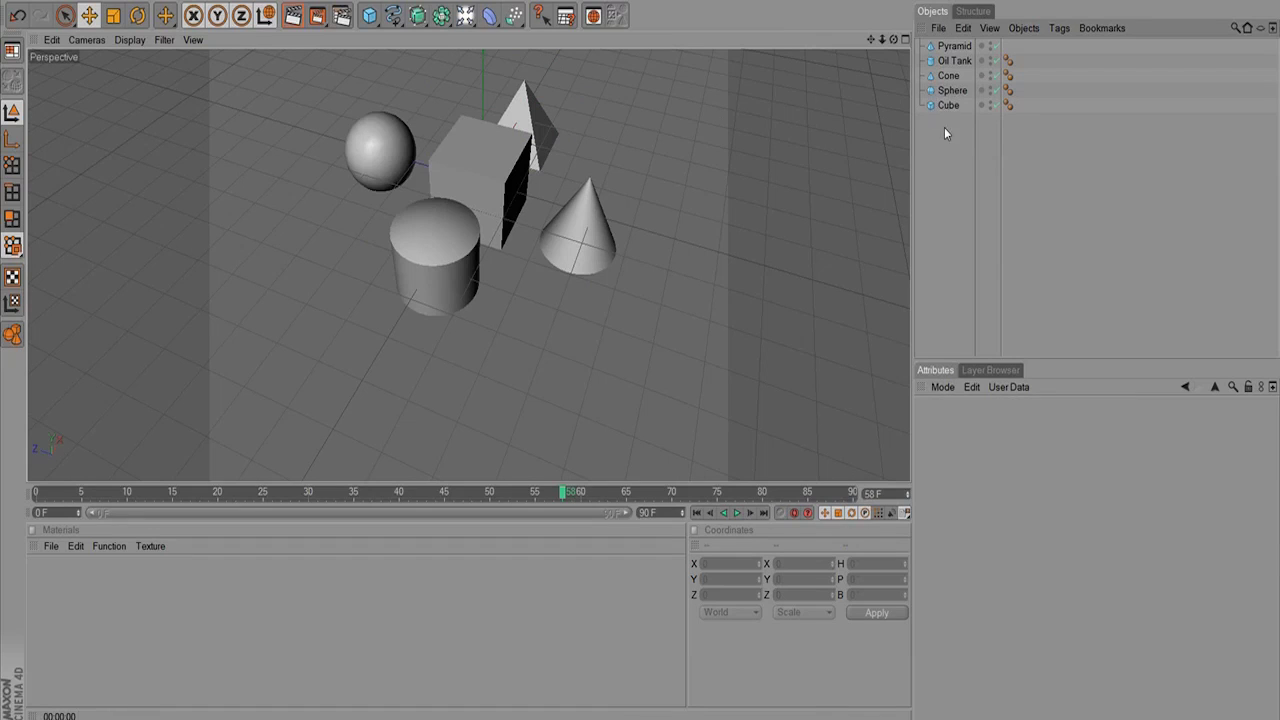
drag(941, 76, 943, 42)
click(960, 155)
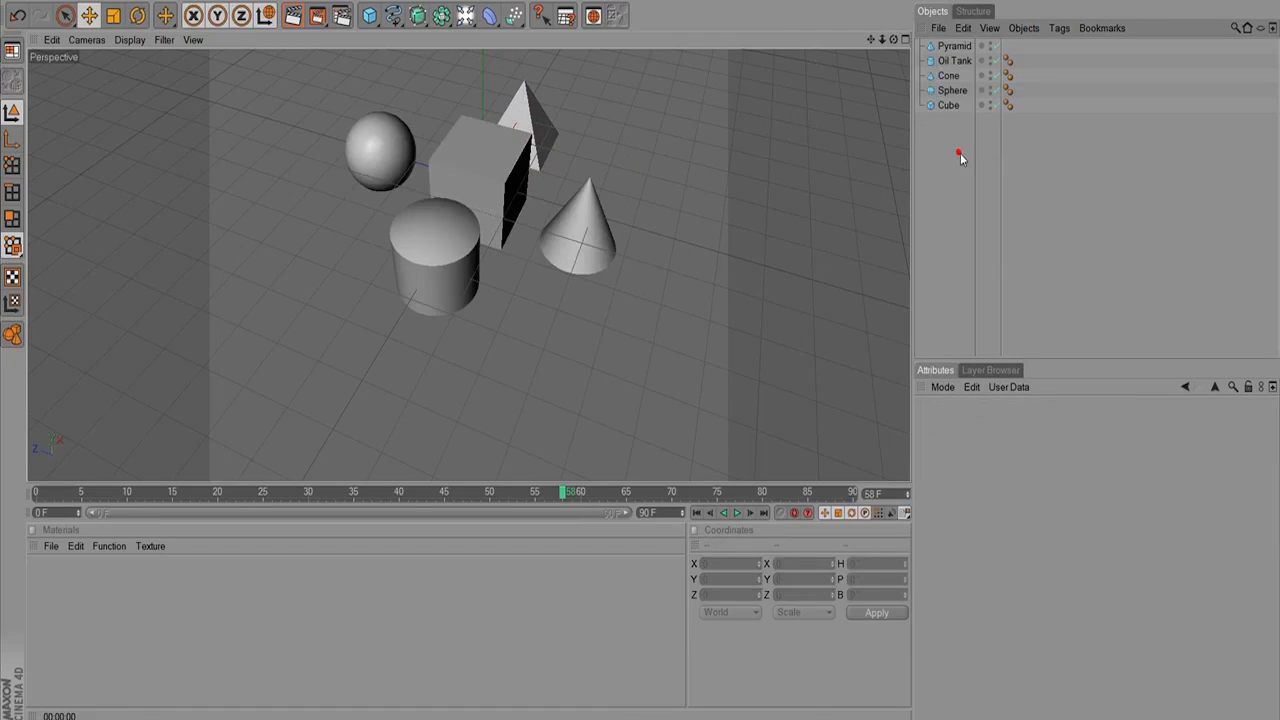
Select individual primitives in the object list and rearrange its order to Cube, Oil Tank, Pyramid, Sphere, Cone.
click(944, 103)
click(945, 91)
click(944, 61)
click(945, 47)
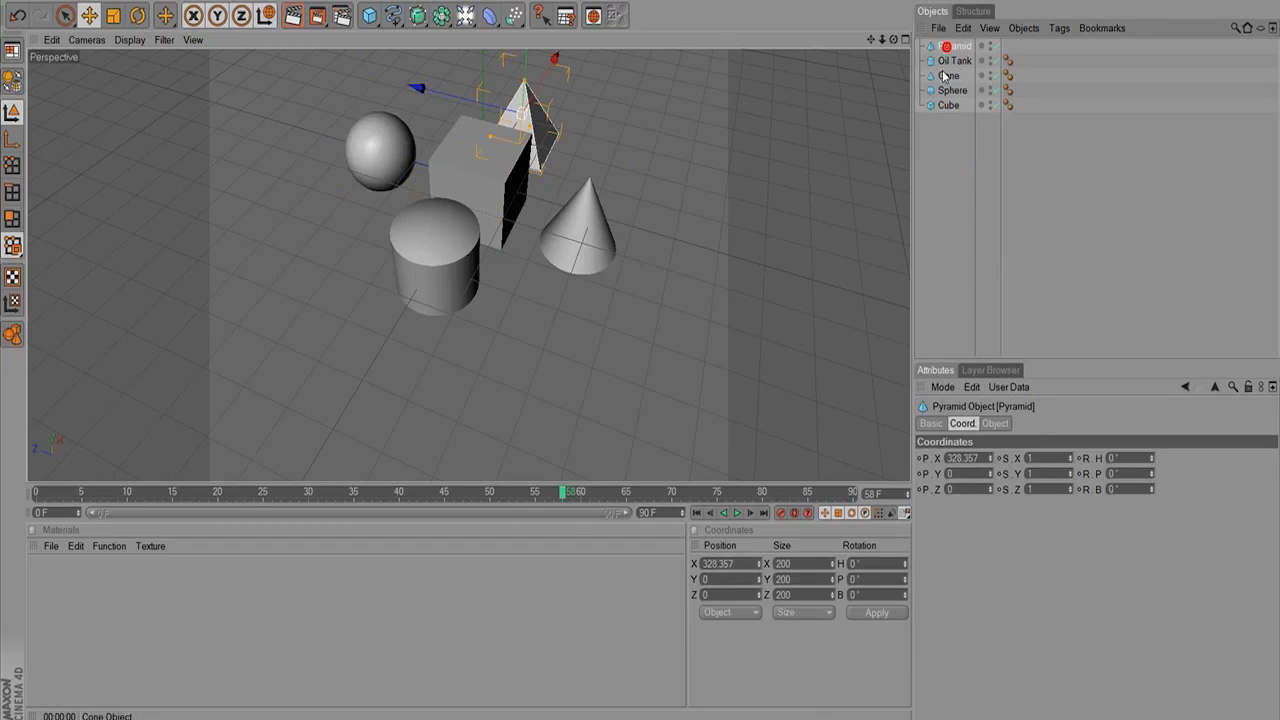
click(942, 74)
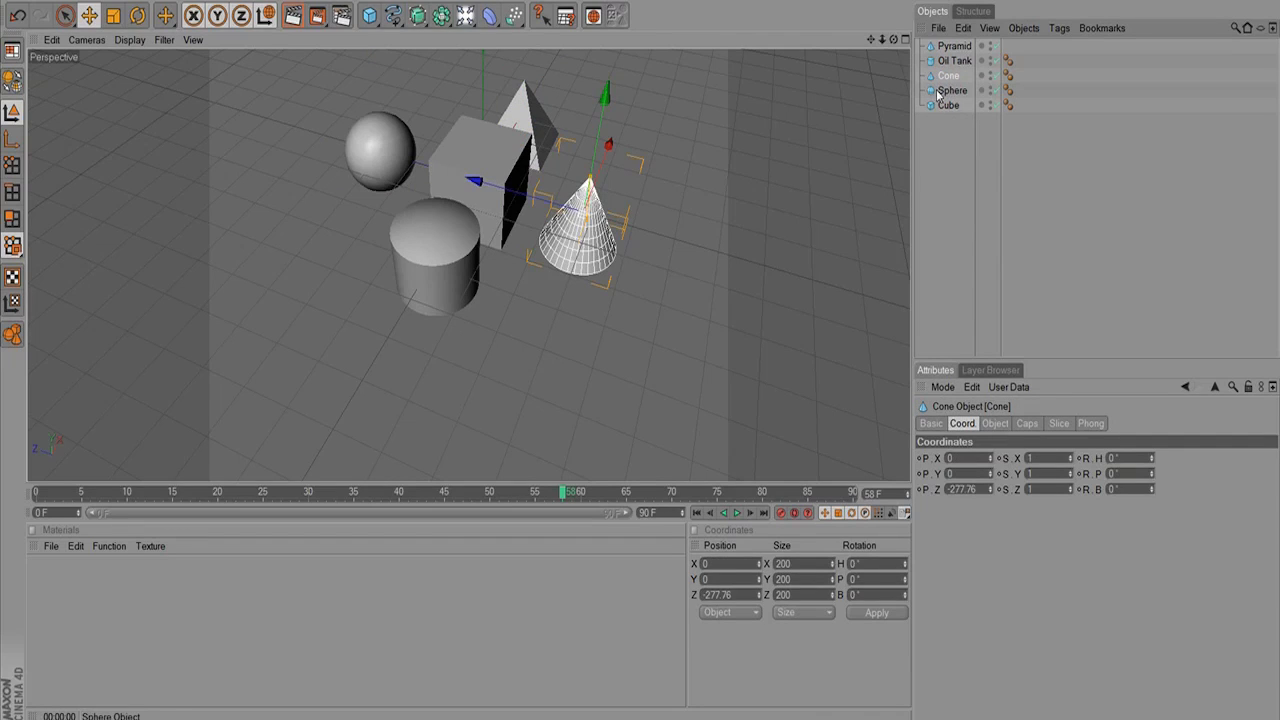
mouse_move(948, 91)
mouse_down()
mouse_move(955, 54)
mouse_move(950, 82)
mouse_up()
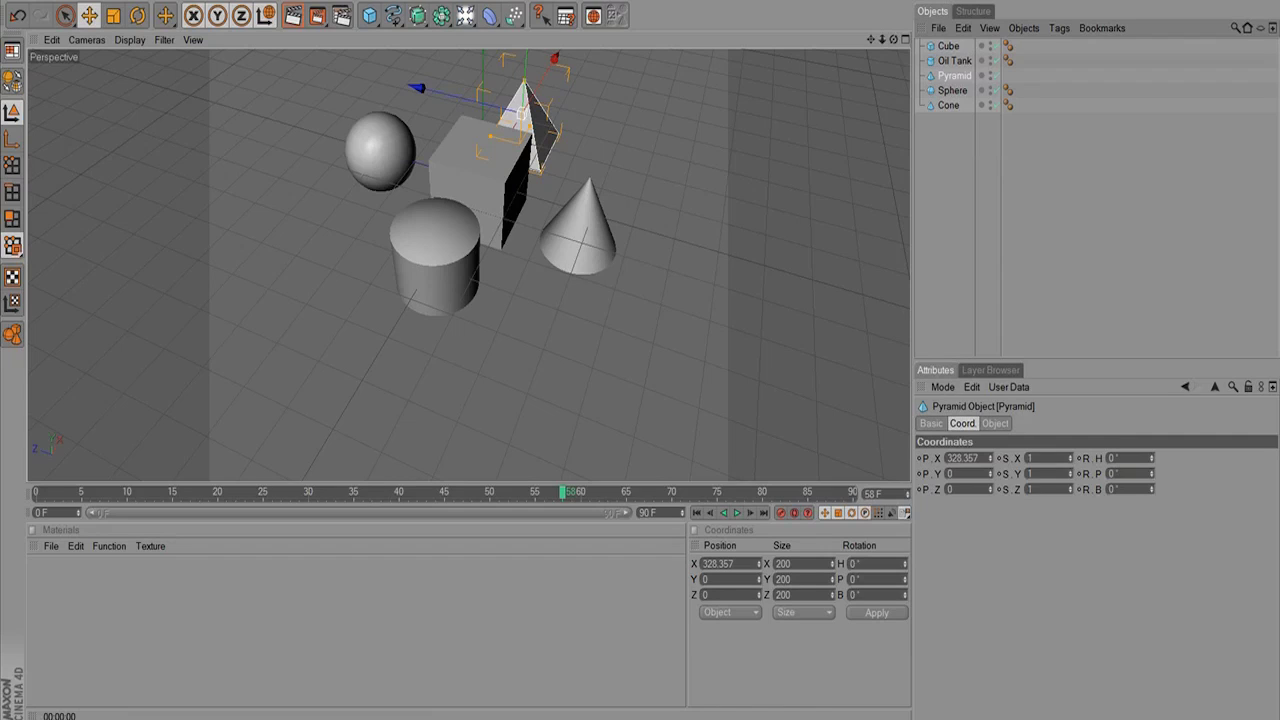
Make the cube a child of the oil tank and move the oil tank along X to about -348.
click(949, 48)
drag(945, 50, 946, 58)
click(946, 42)
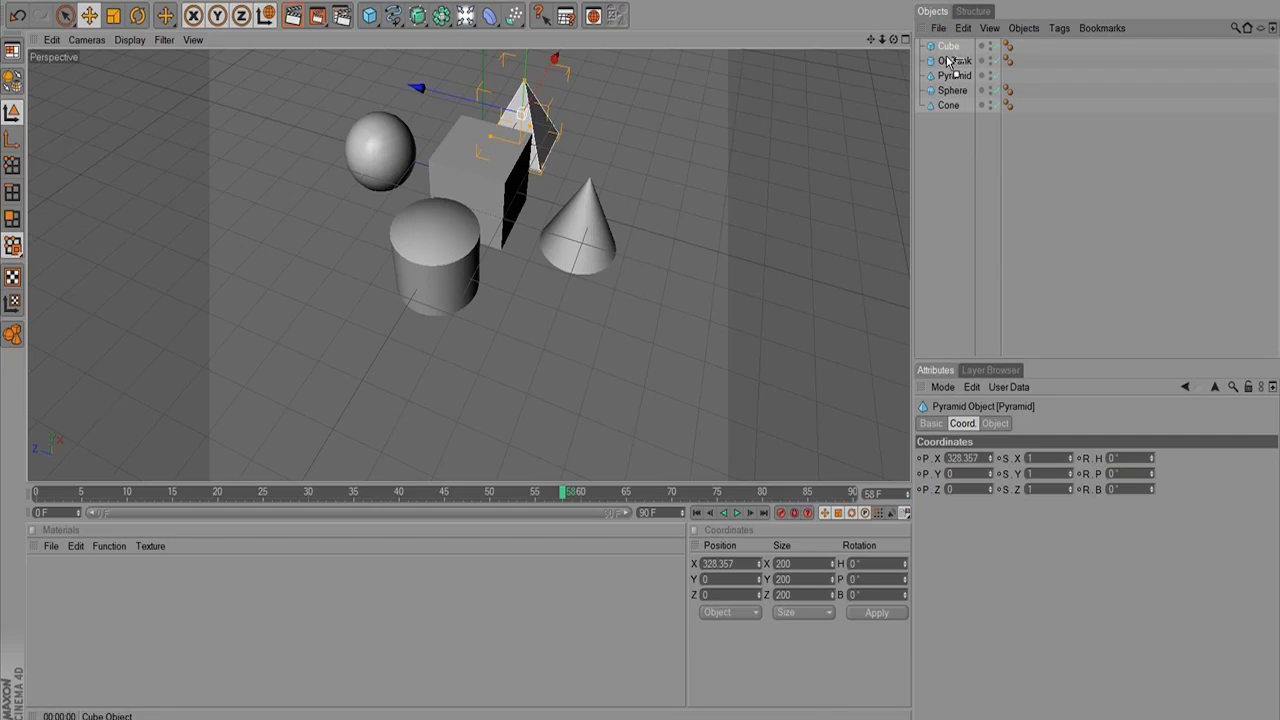
mouse_move(948, 60)
mouse_down()
mouse_move(951, 47)
mouse_move(950, 80)
mouse_up()
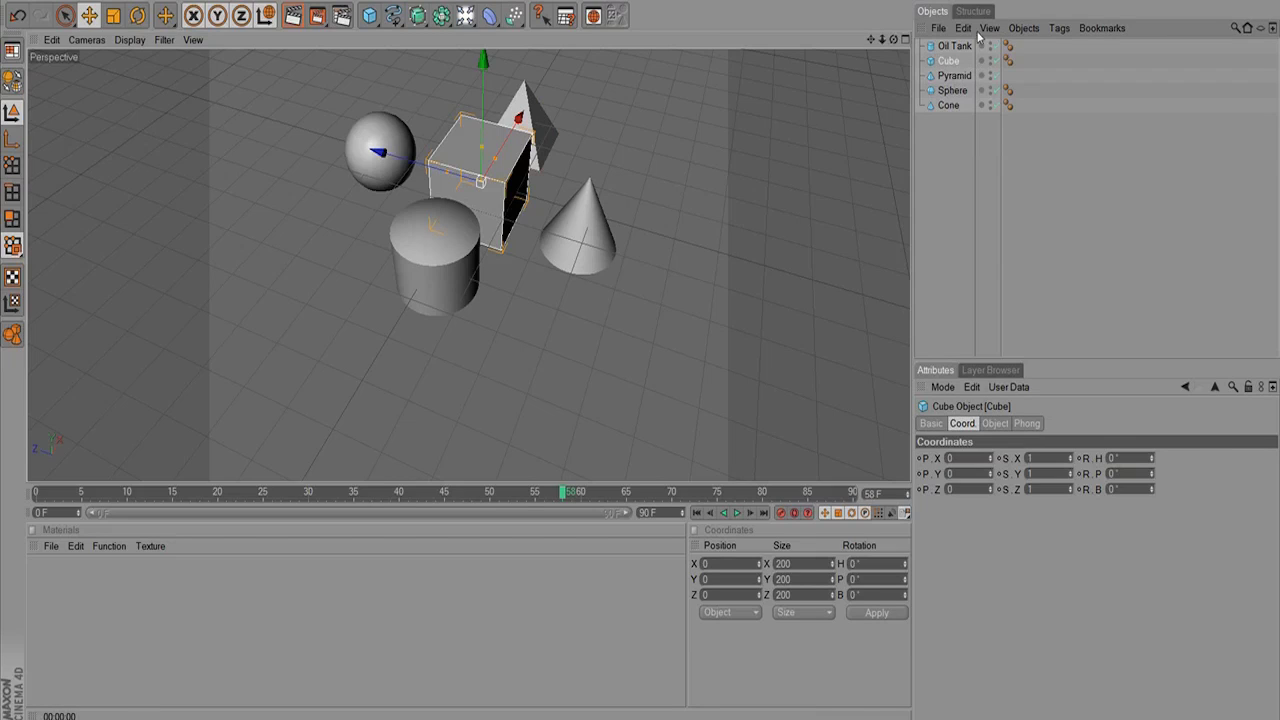
drag(950, 62, 946, 47)
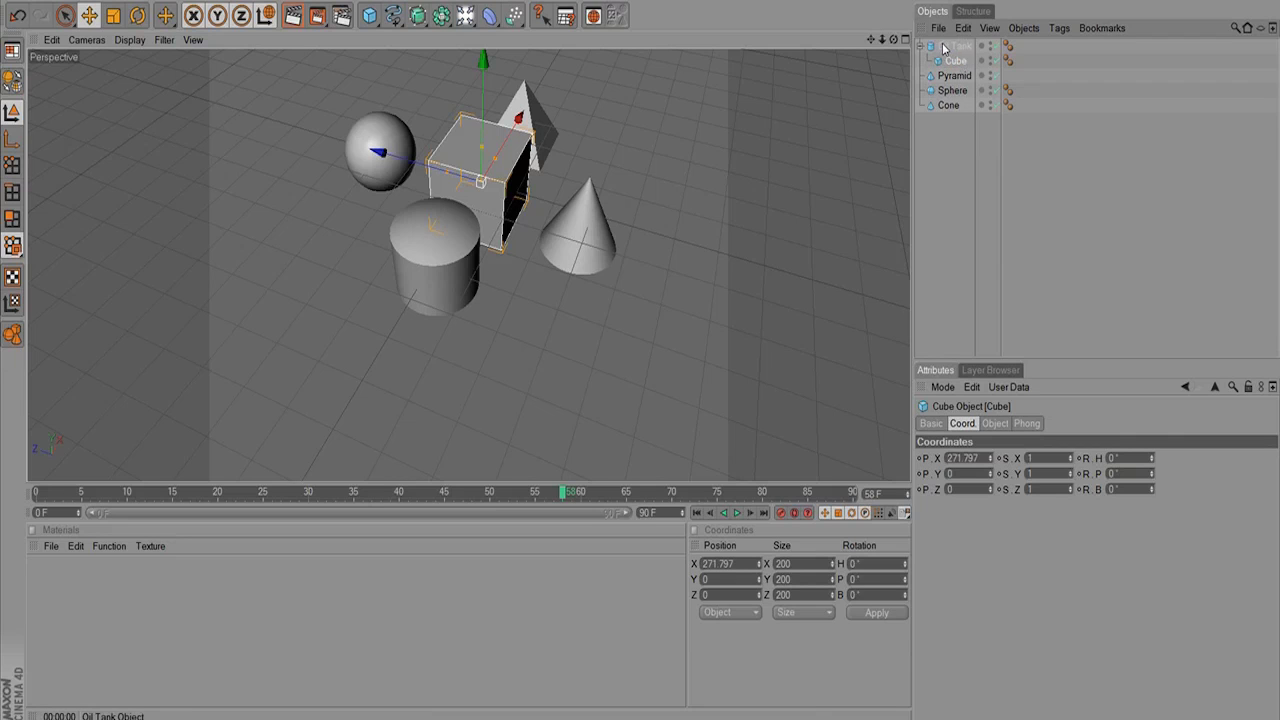
click(946, 47)
mouse_move(438, 254)
mouse_down()
mouse_move(364, 372)
mouse_move(468, 228)
mouse_move(419, 290)
mouse_move(442, 250)
mouse_up()
Make the pyramid a child of the cone, then move only the pyramid along Z to about -152.
drag(950, 80, 950, 105)
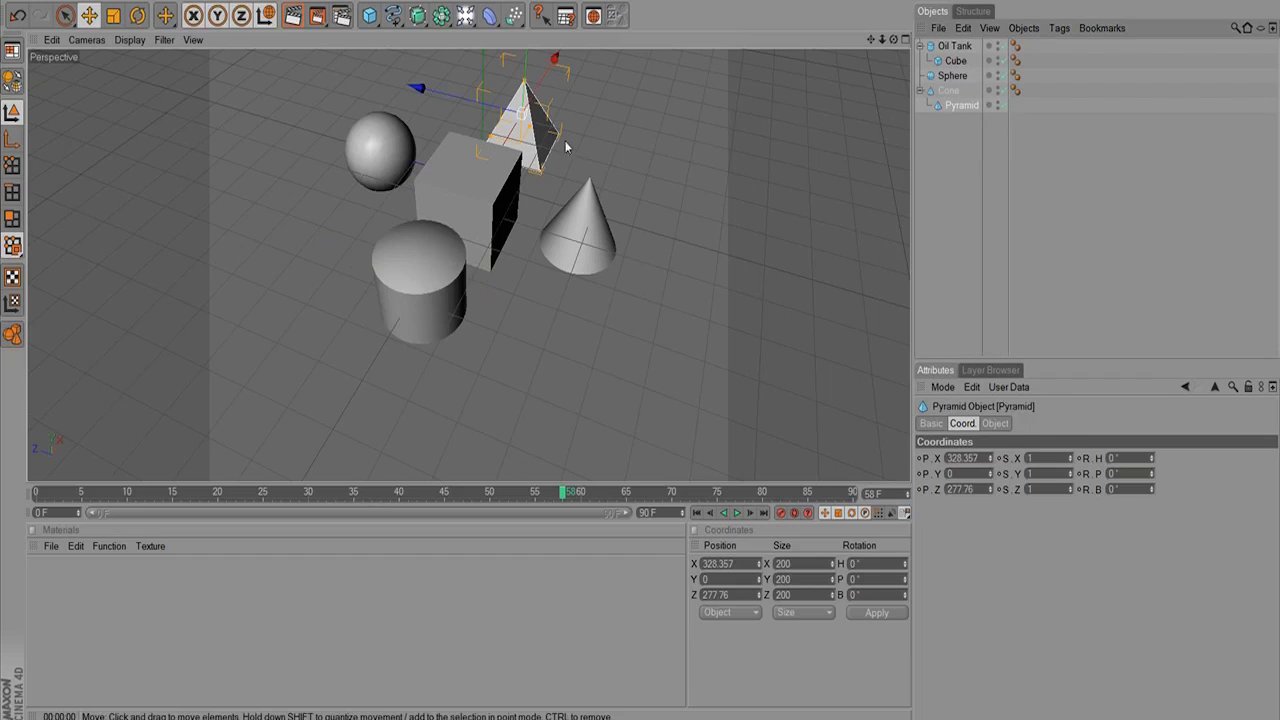
click(934, 122)
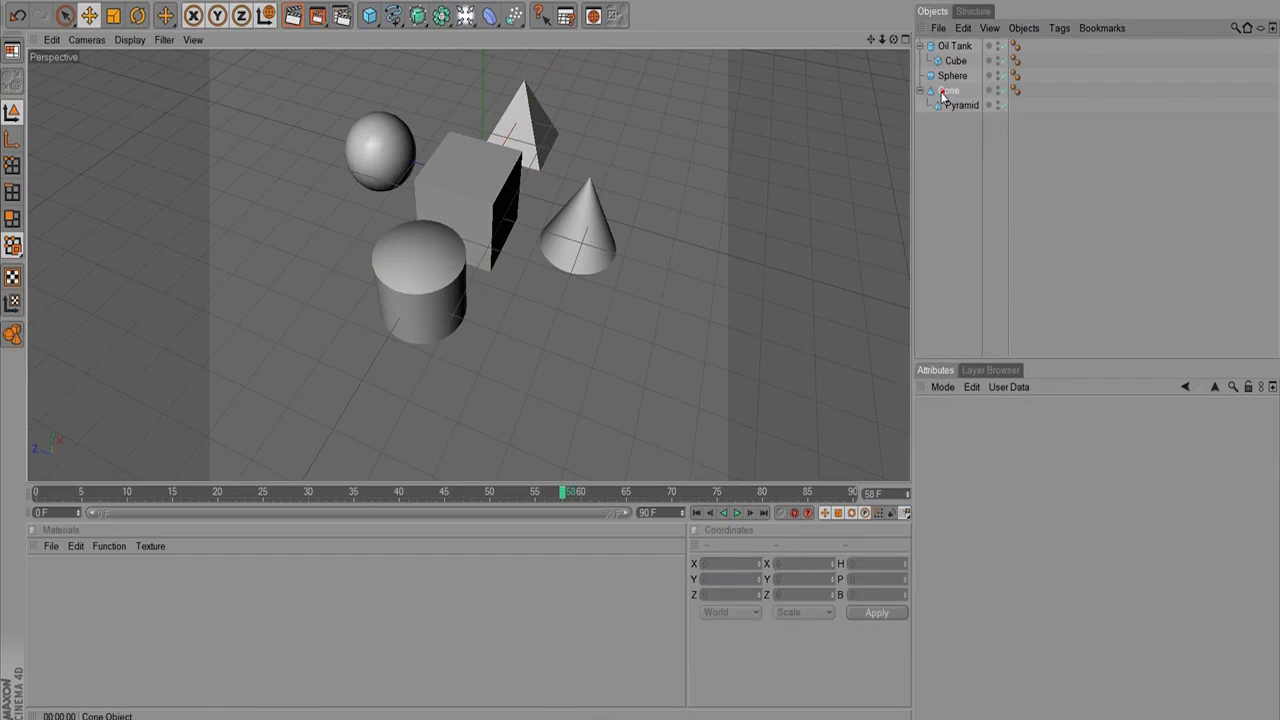
click(946, 91)
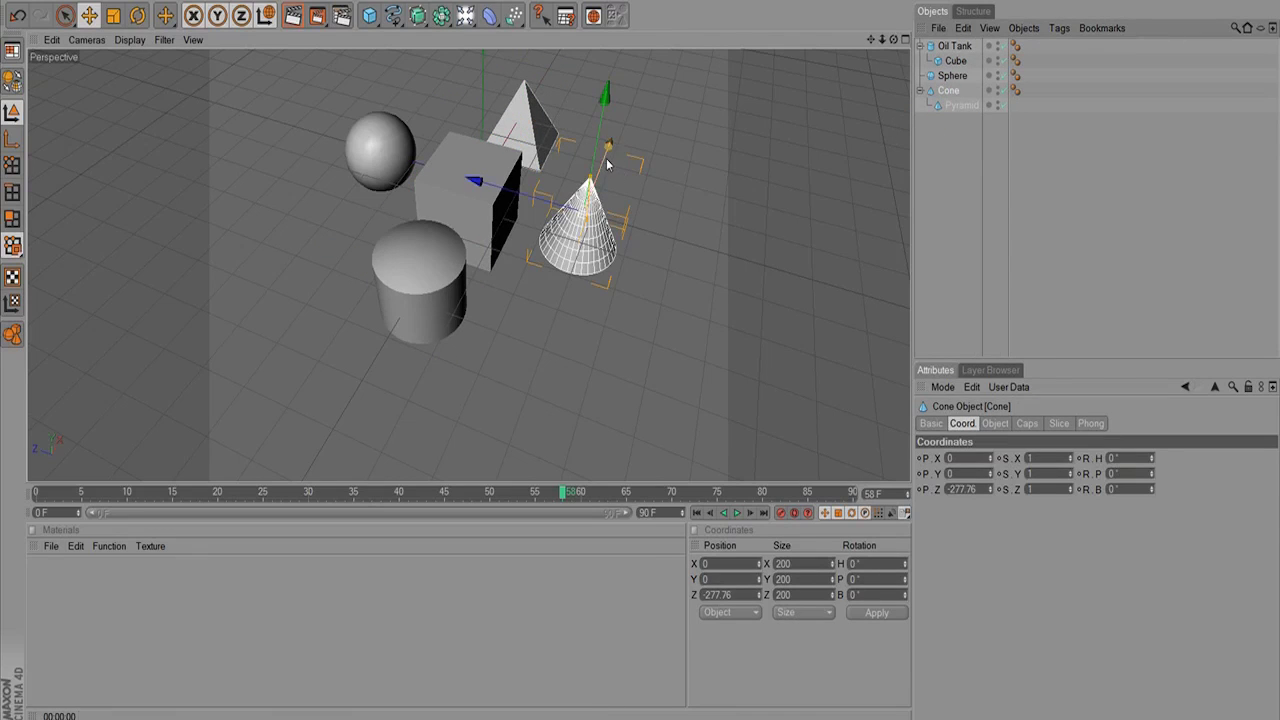
click(934, 122)
click(946, 105)
drag(423, 94, 598, 127)
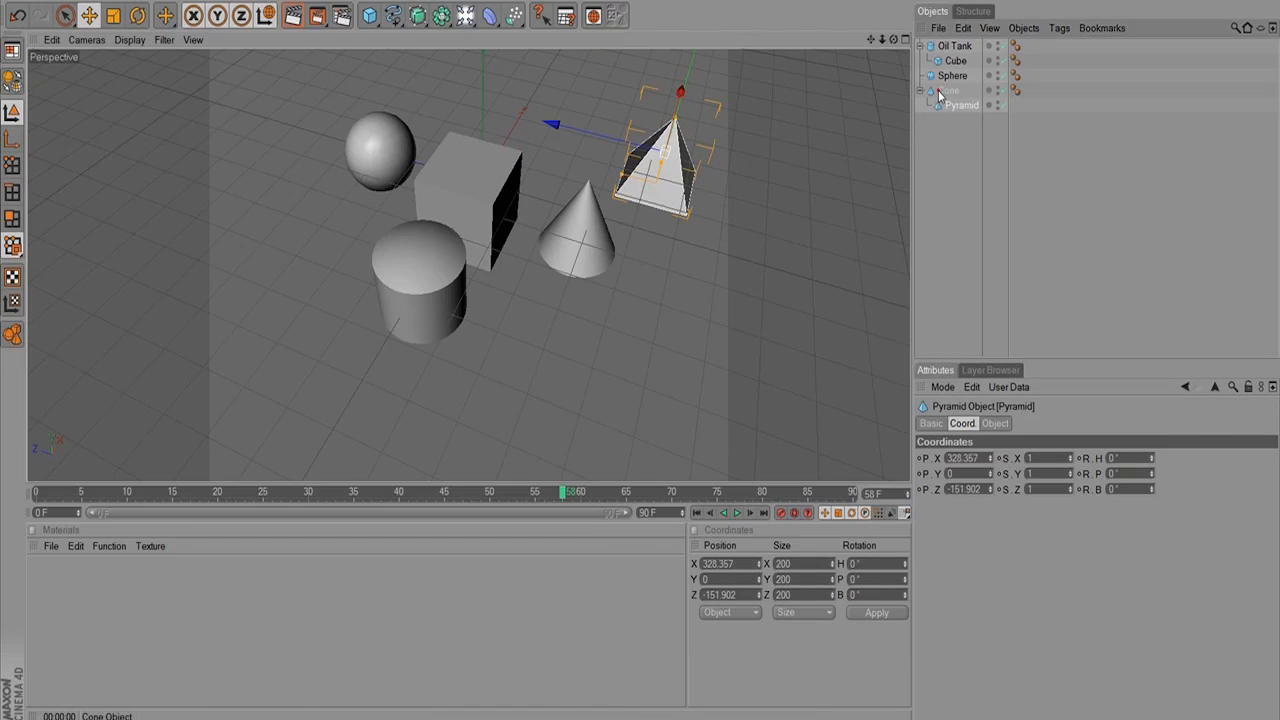
Rotate the cone together with its child pyramid to a bank of about -6.8° and clear the selection.
click(944, 90)
key(r)
drag(571, 218, 503, 357)
drag(557, 261, 720, 200)
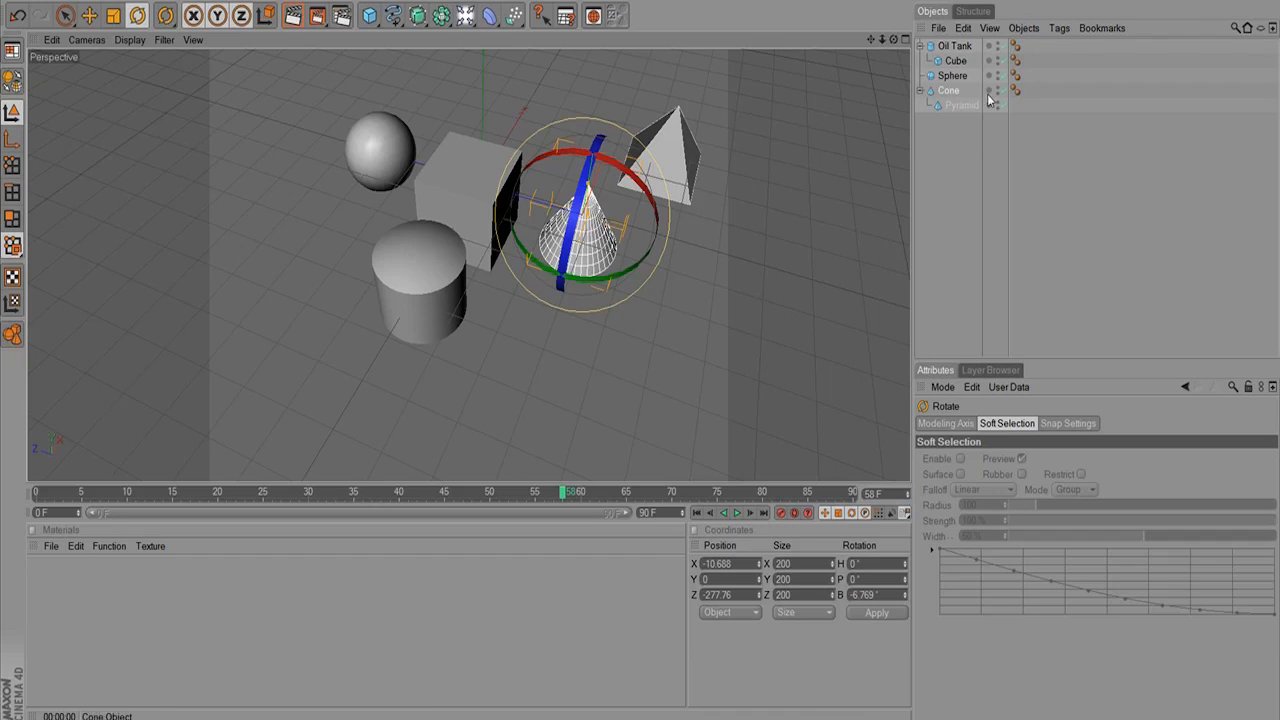
click(989, 140)
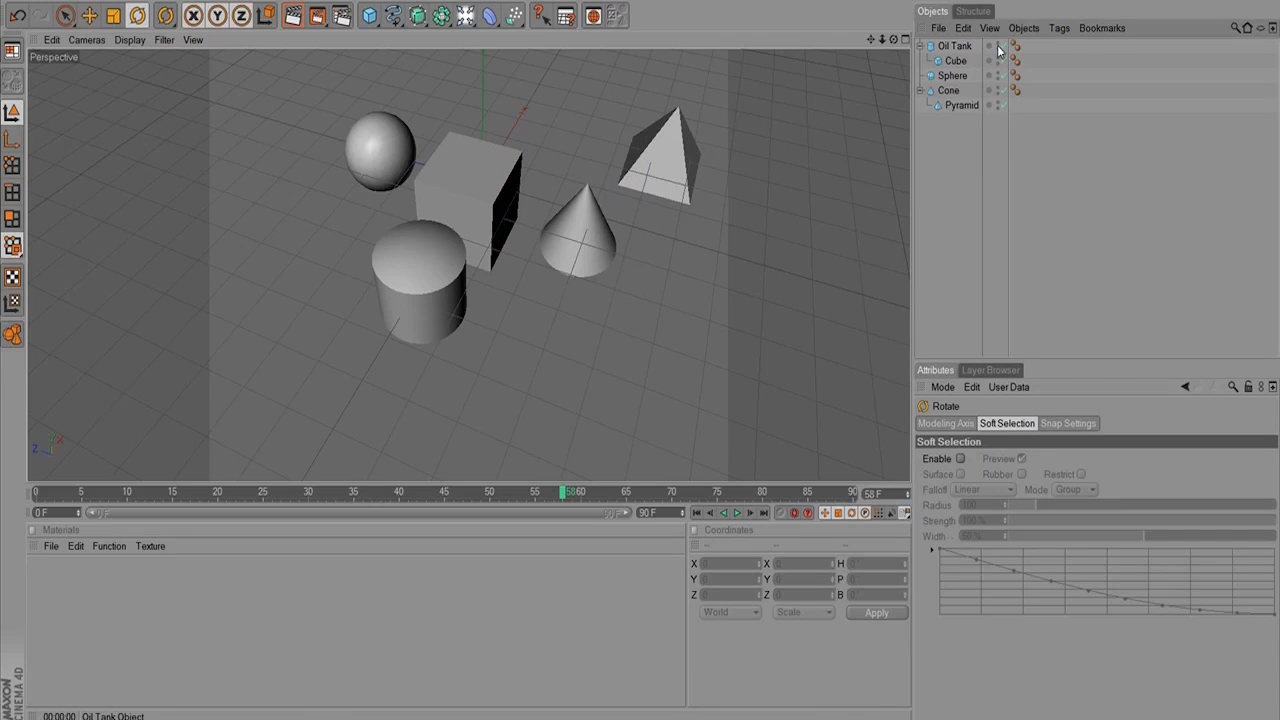
Hide the oil tank and its child cube in the editor only and render the active view.
double_click(998, 46)
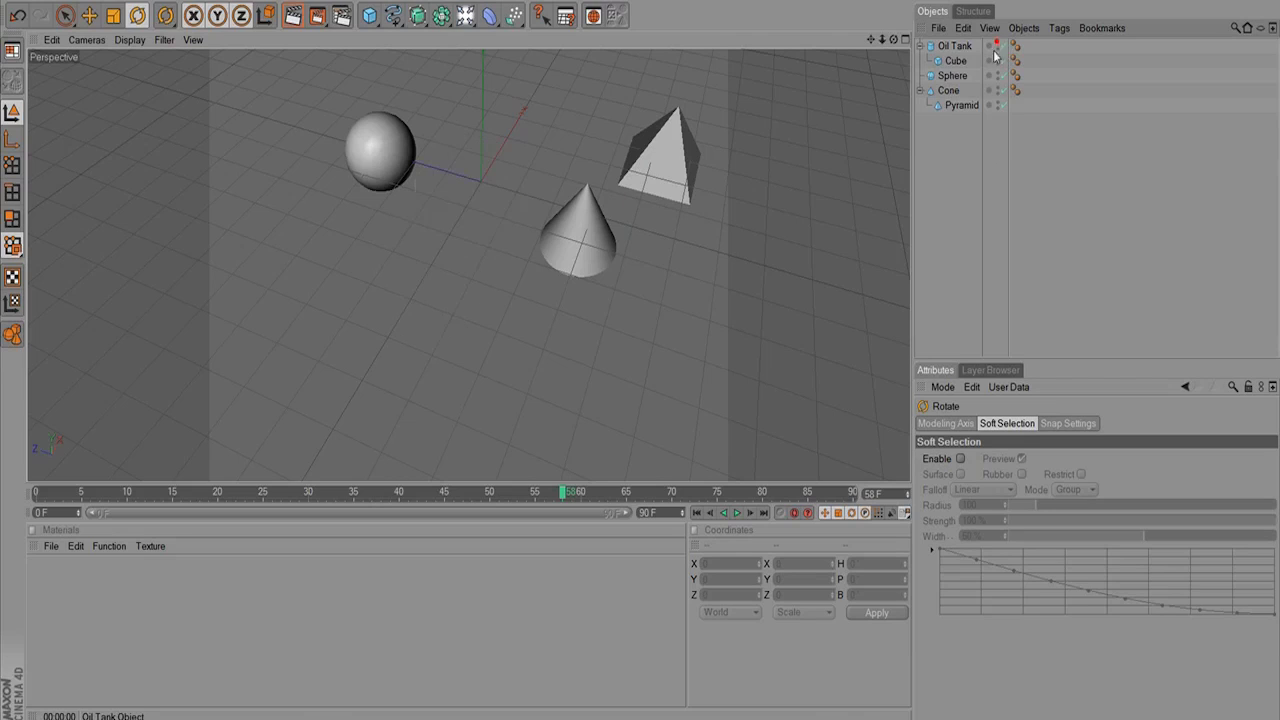
click(951, 47)
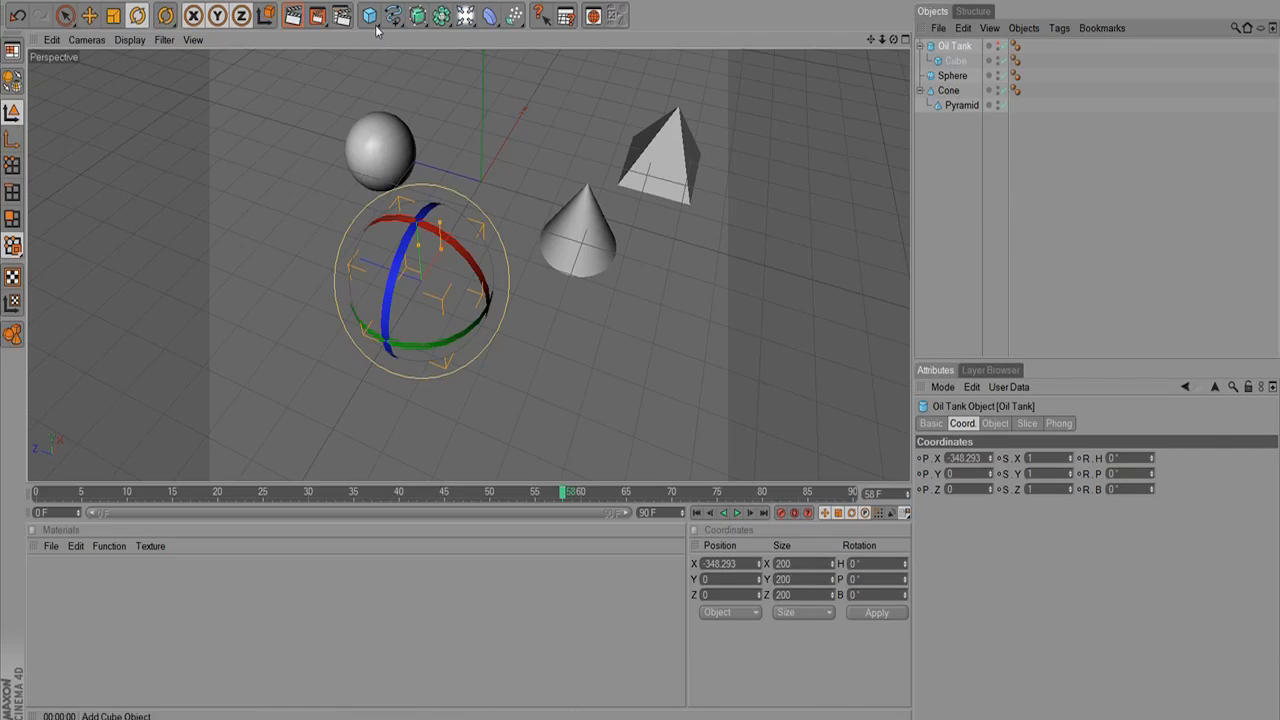
click(293, 15)
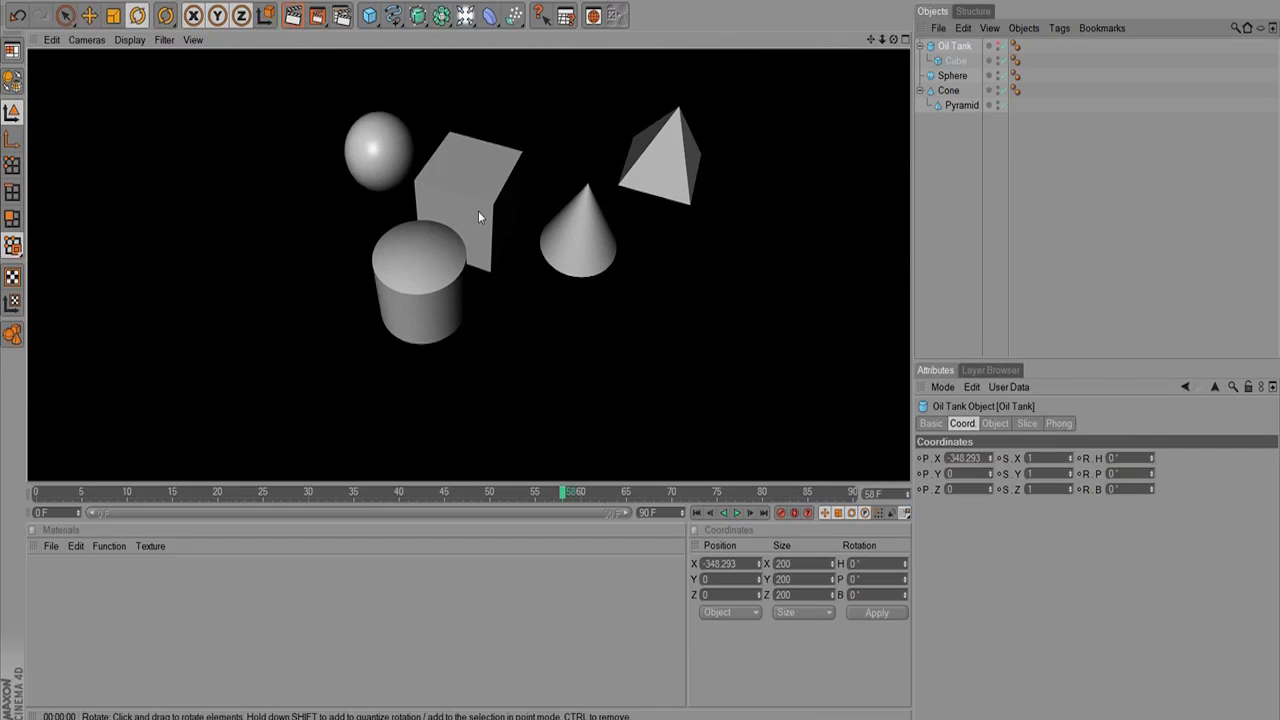
Render with the oil tank also hidden in the renderer, then restore its editor visibility, render again and clear the selection.
click(945, 48)
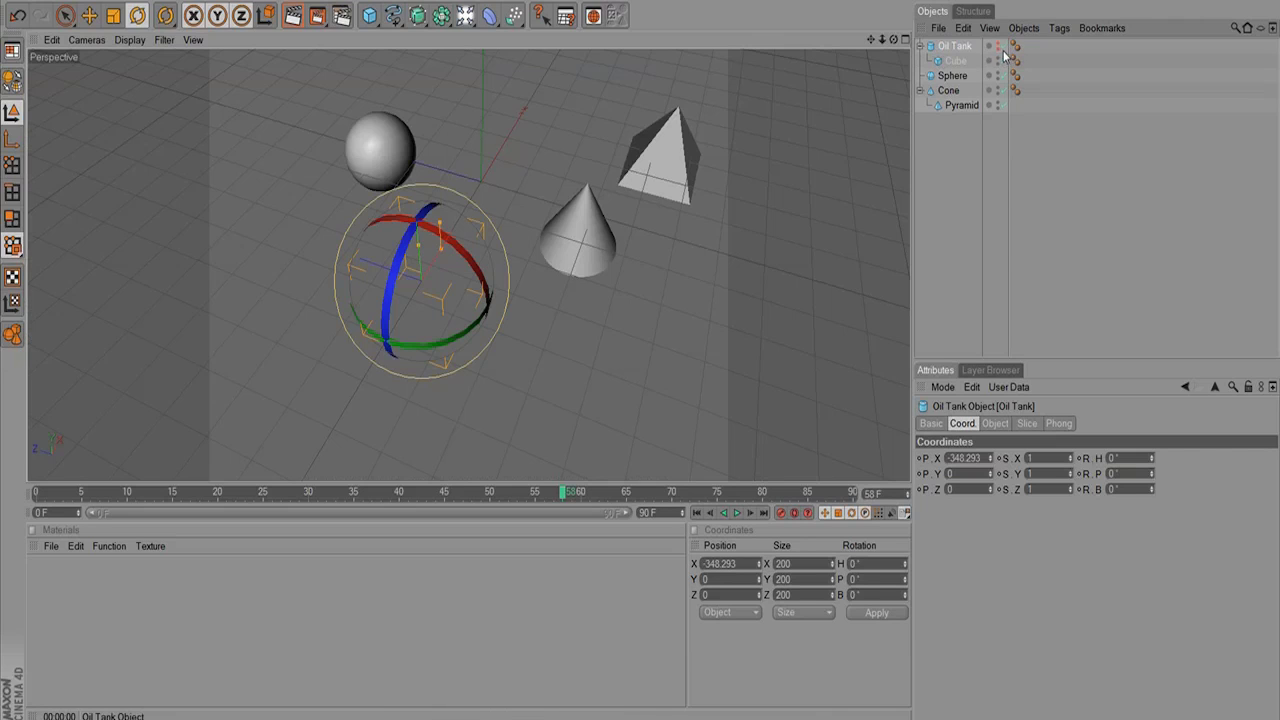
click(293, 15)
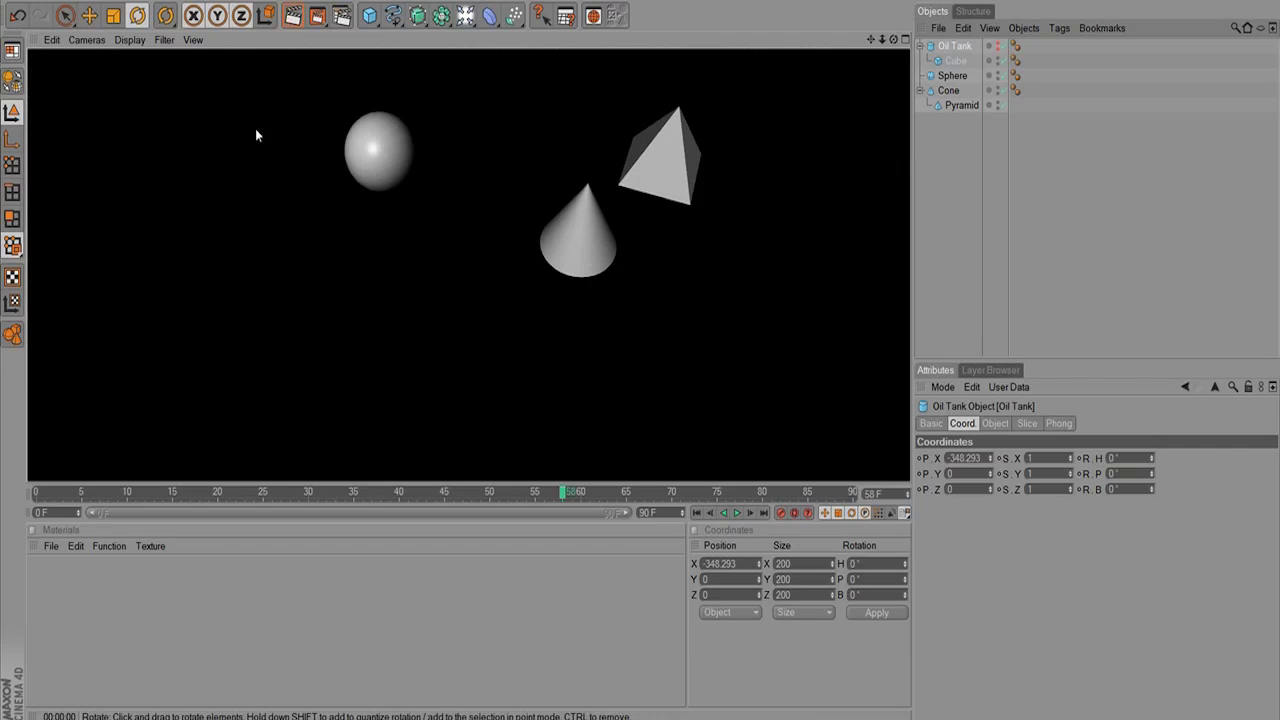
click(998, 43)
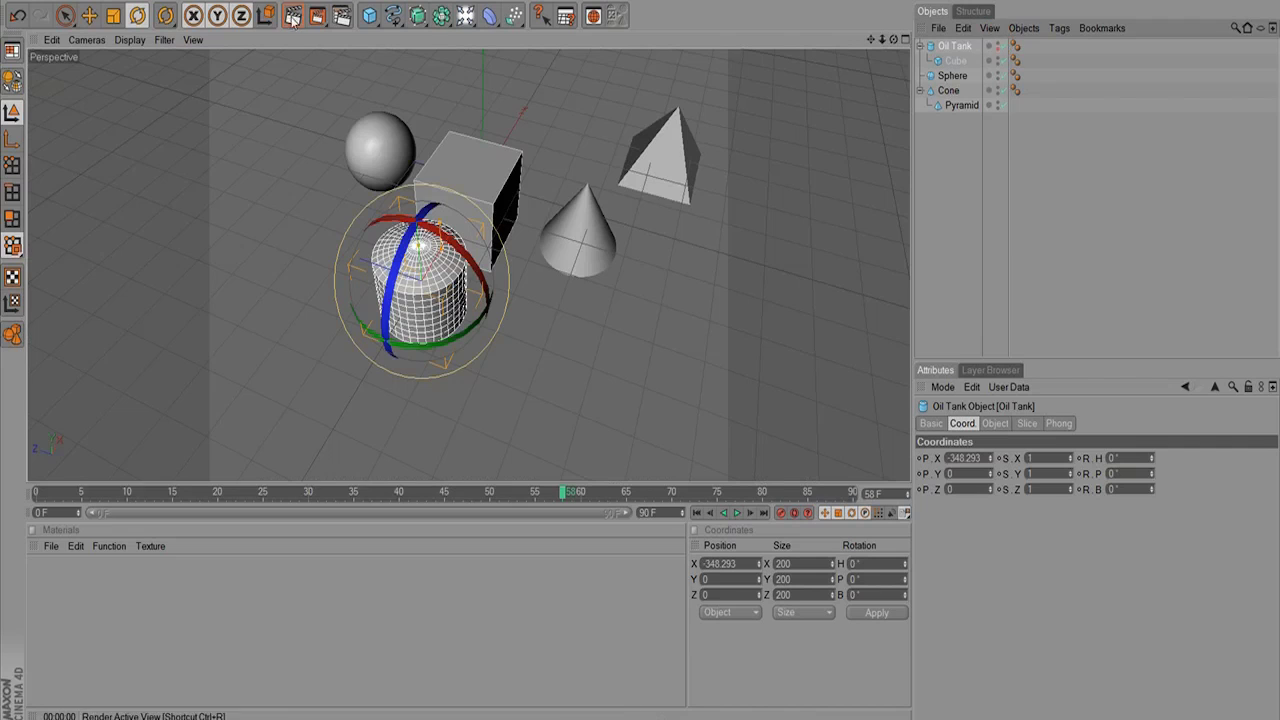
click(293, 15)
click(938, 158)
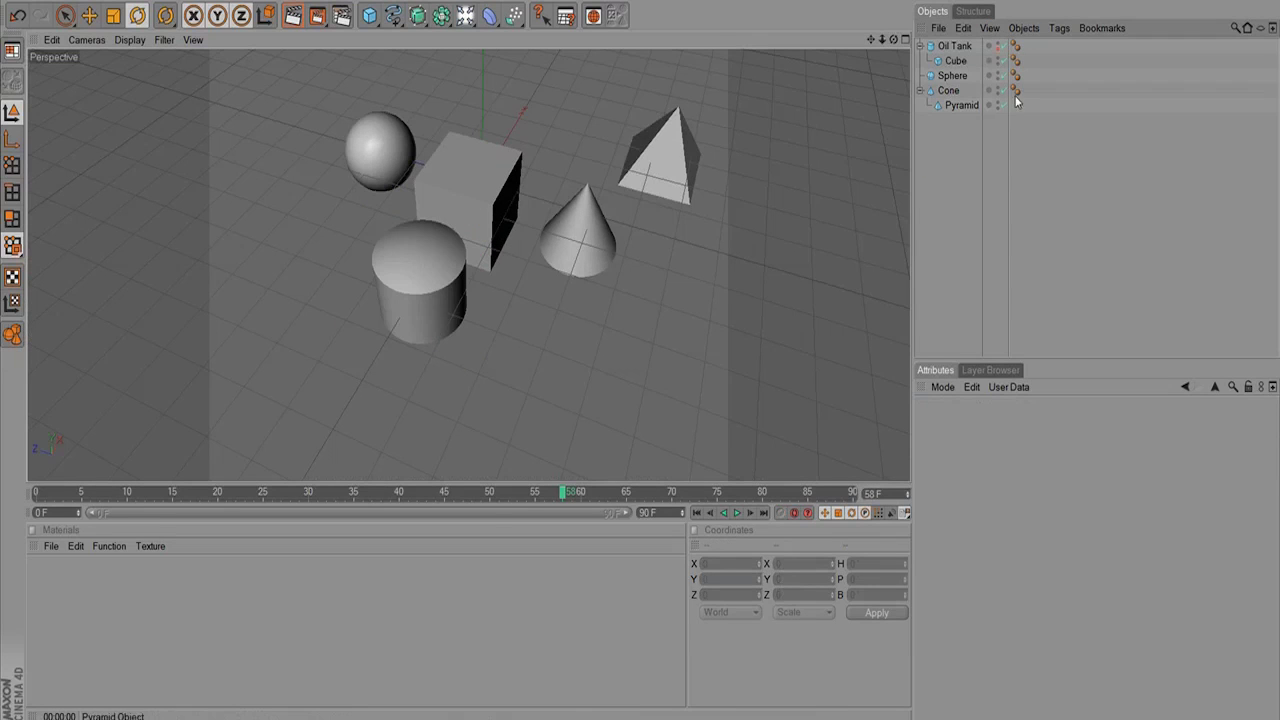
Toggle the oil tank's editor and renderer visibility, then disable the oil tank alone and enable it again.
click(993, 42)
click(993, 43)
click(993, 44)
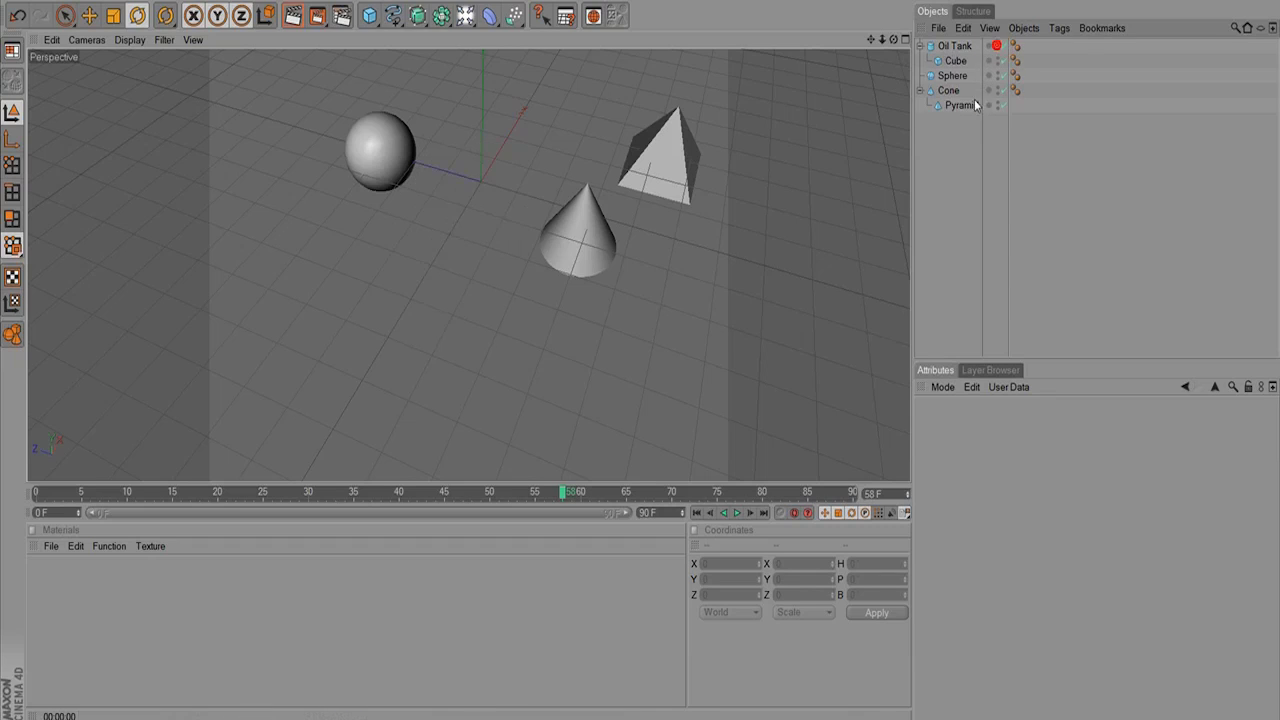
click(997, 45)
click(997, 45)
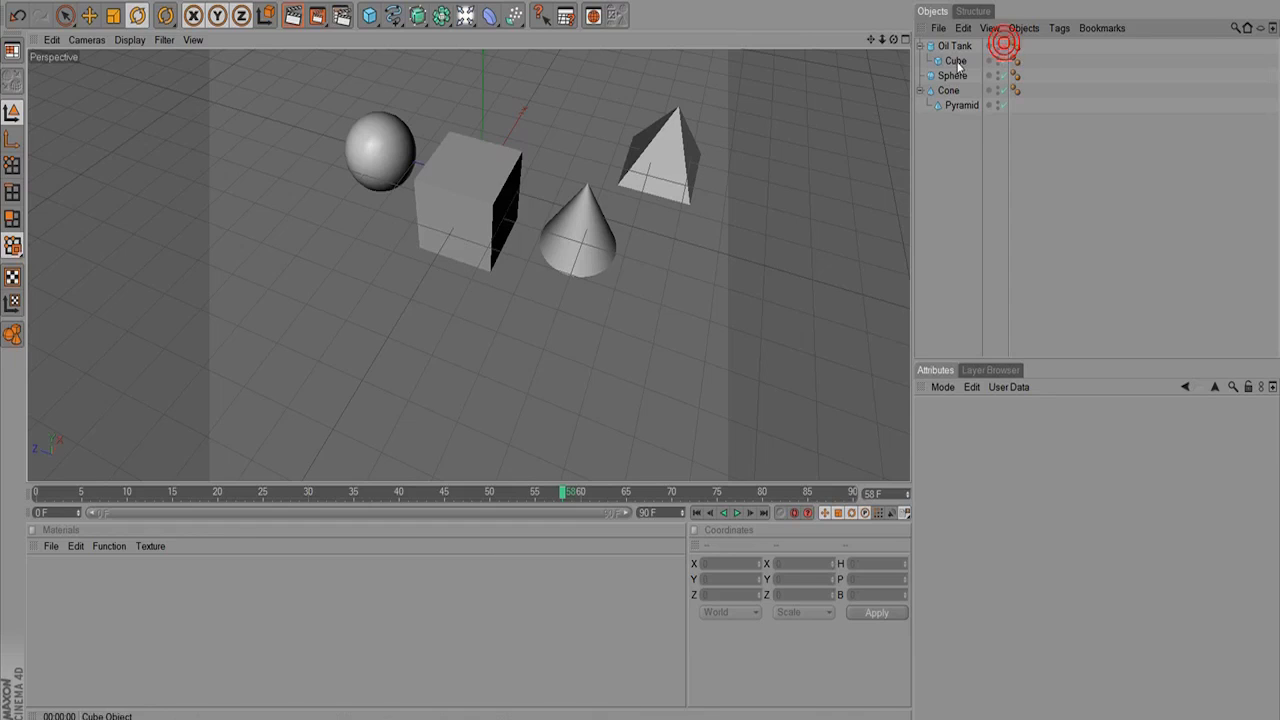
click(997, 45)
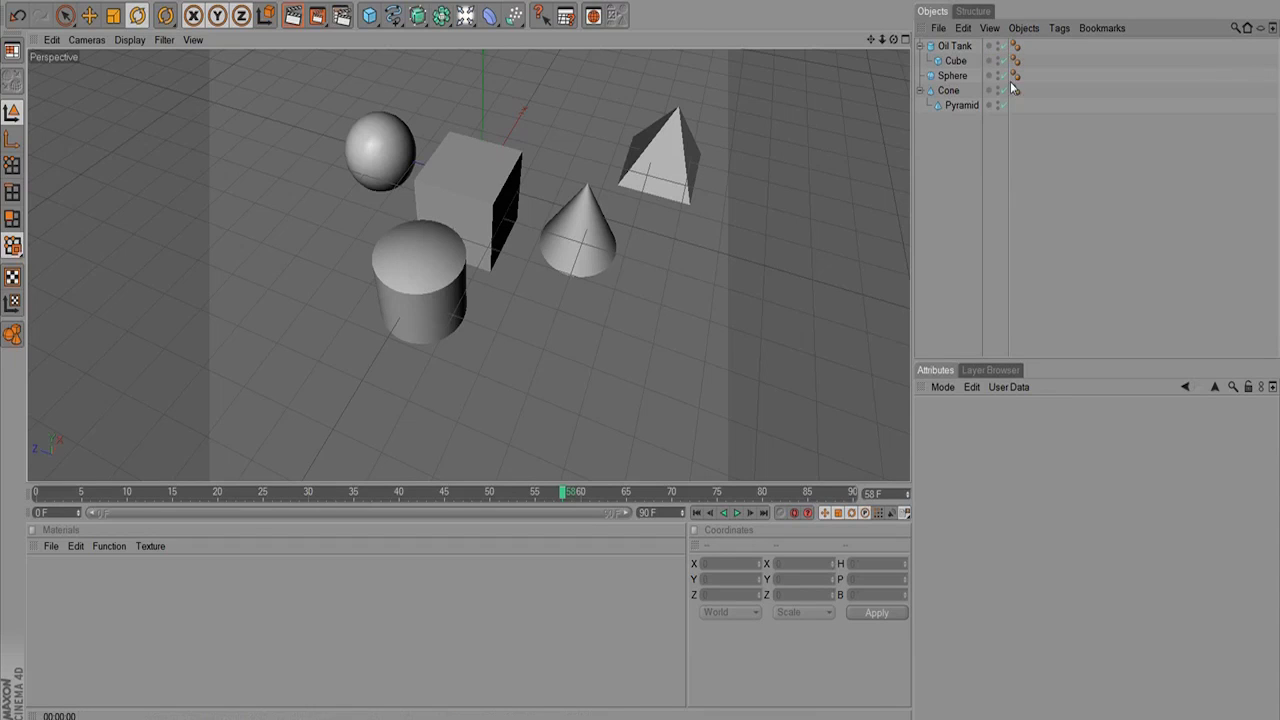
Examine the oil tank's layer options and the object manager's commands for presets, editing, selection and object grouping.
click(990, 47)
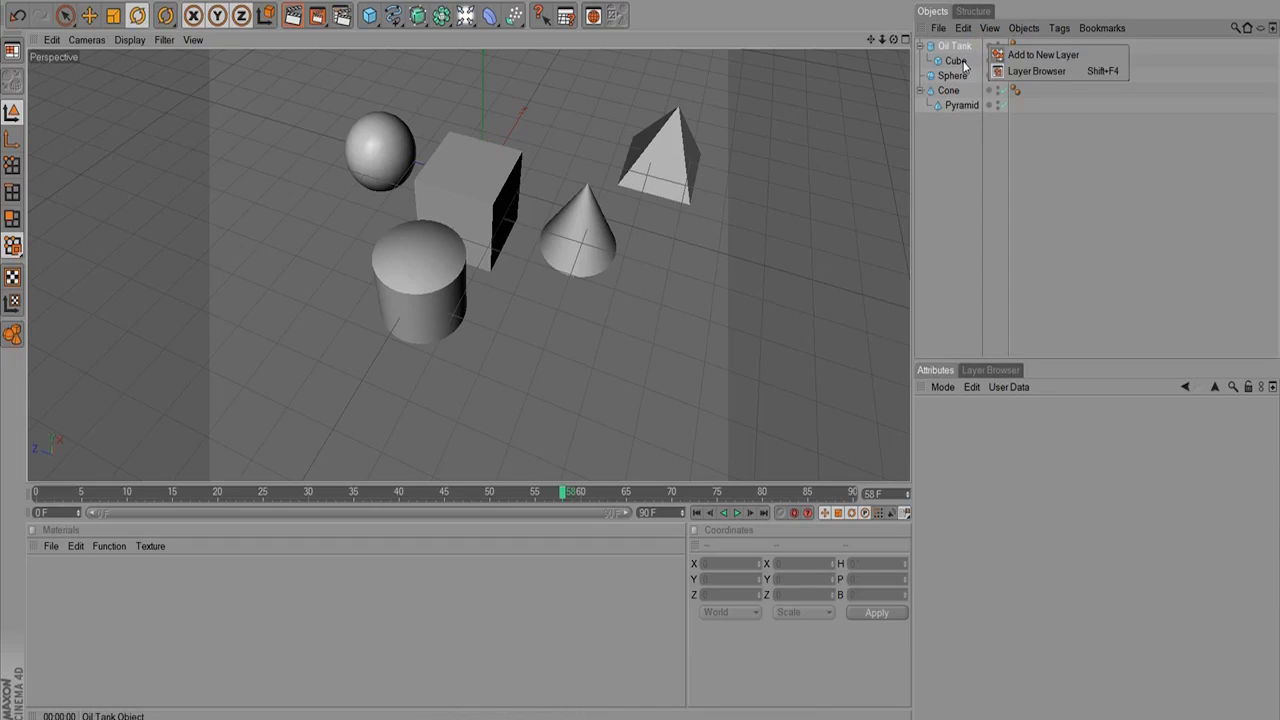
click(884, 79)
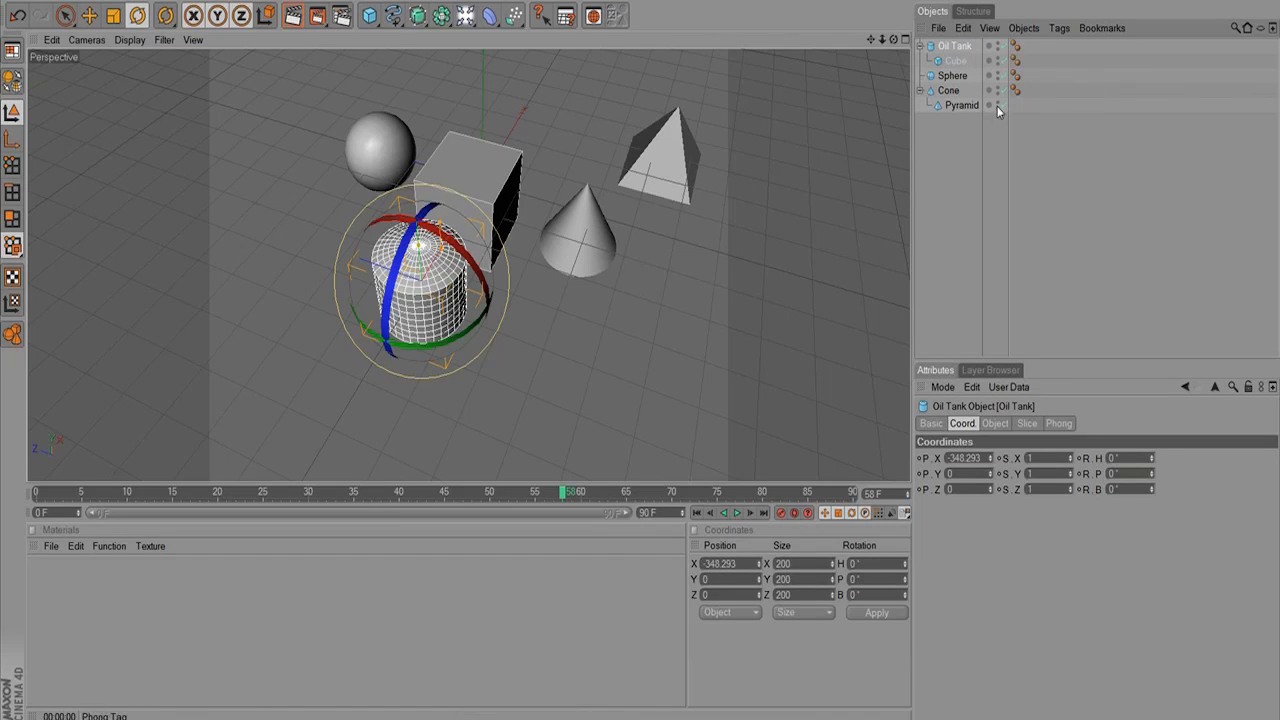
click(949, 166)
click(941, 29)
click(837, 74)
click(937, 30)
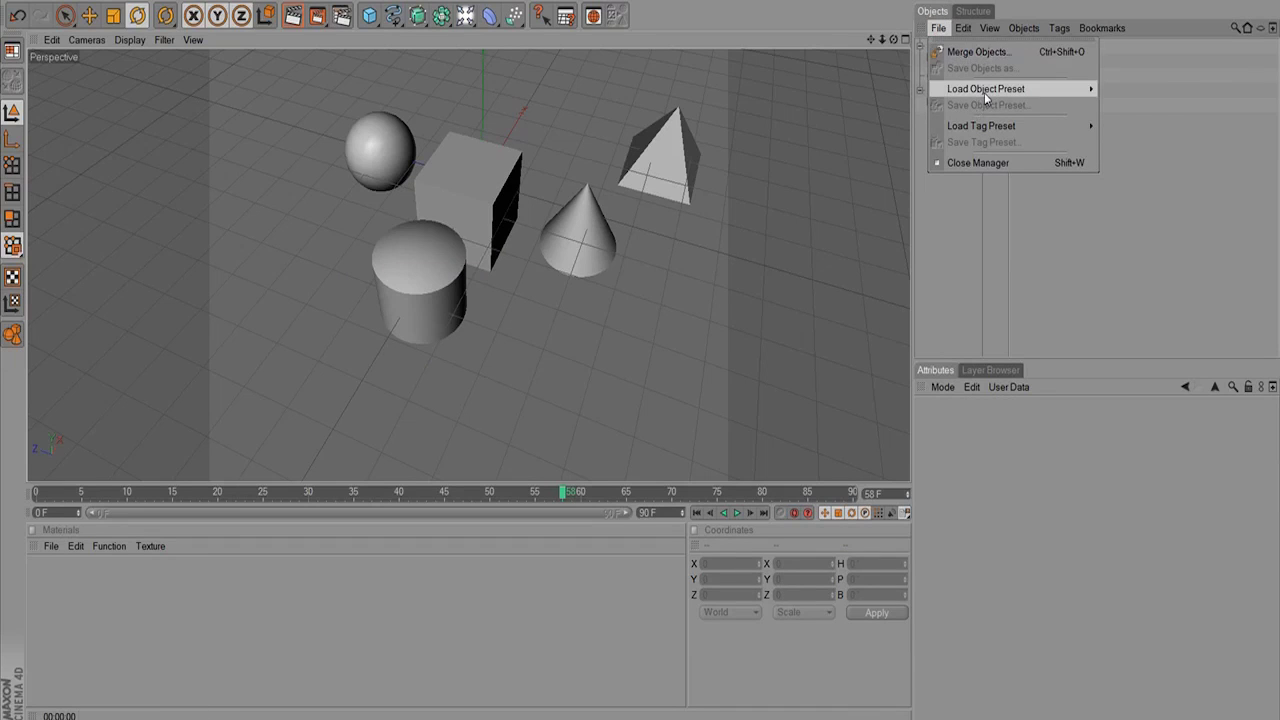
mouse_move(986, 92)
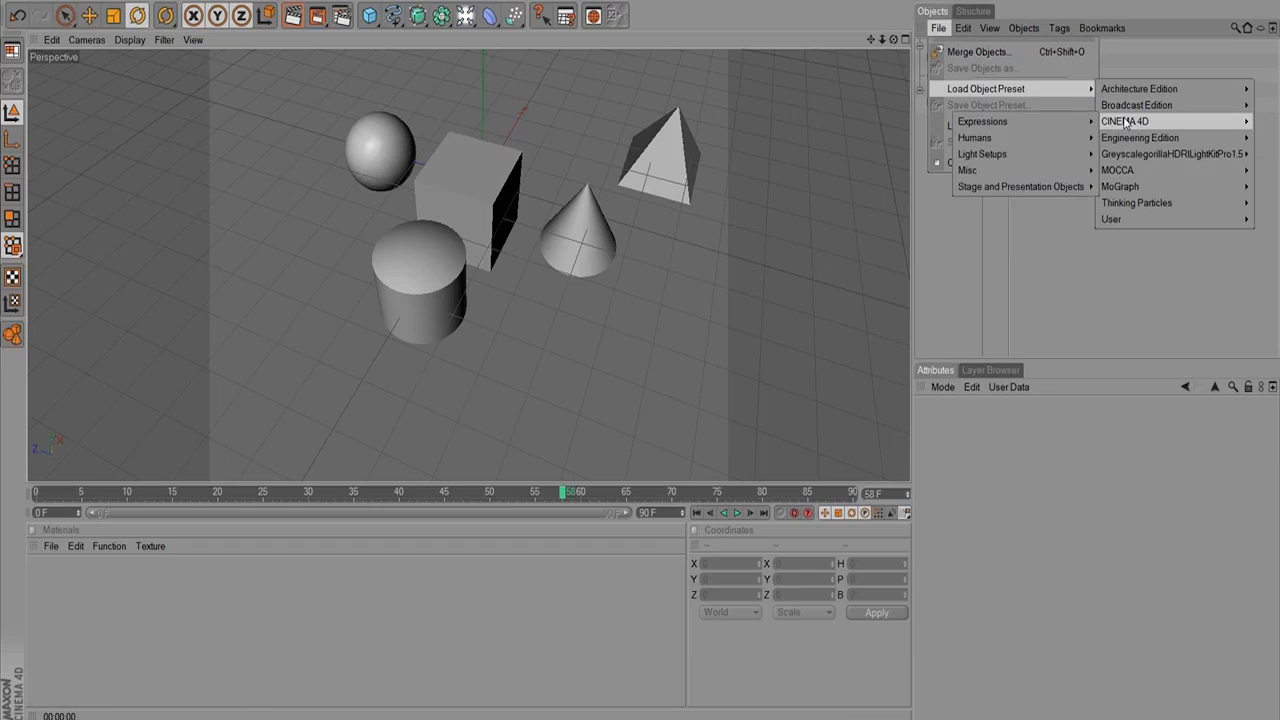
click(975, 263)
click(962, 28)
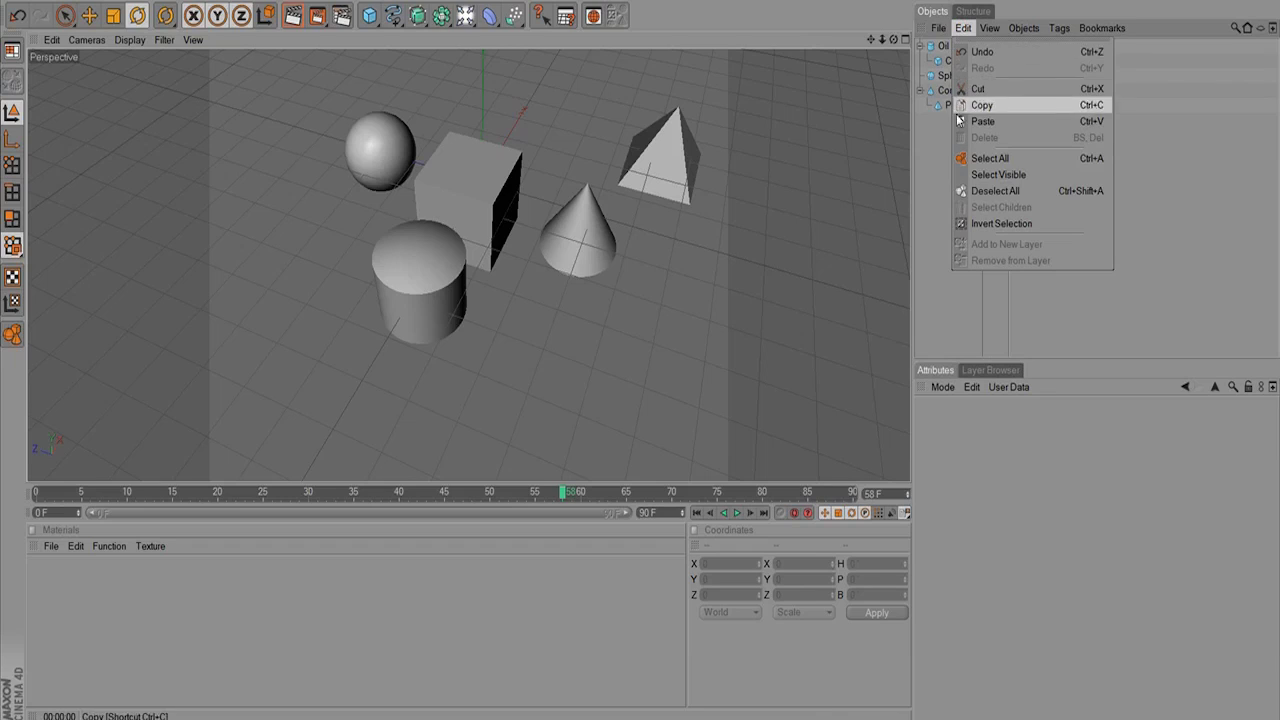
mouse_move(990, 28)
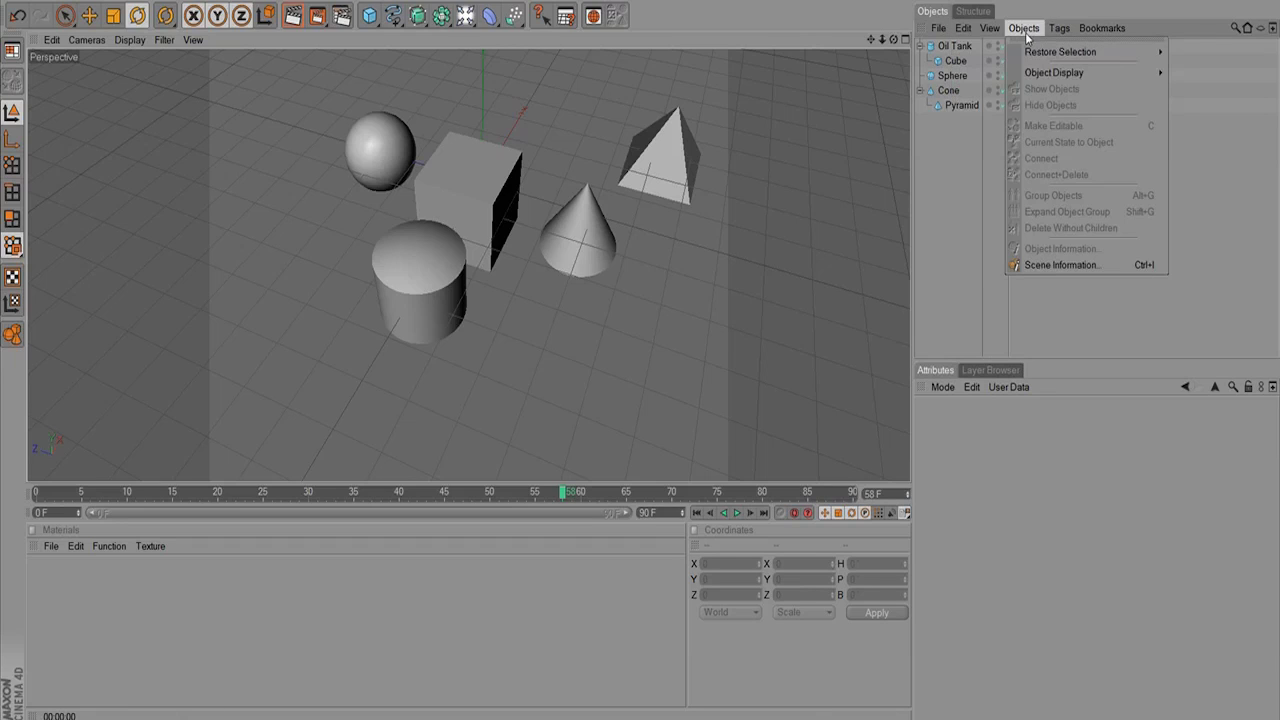
mouse_move(1058, 36)
click(967, 171)
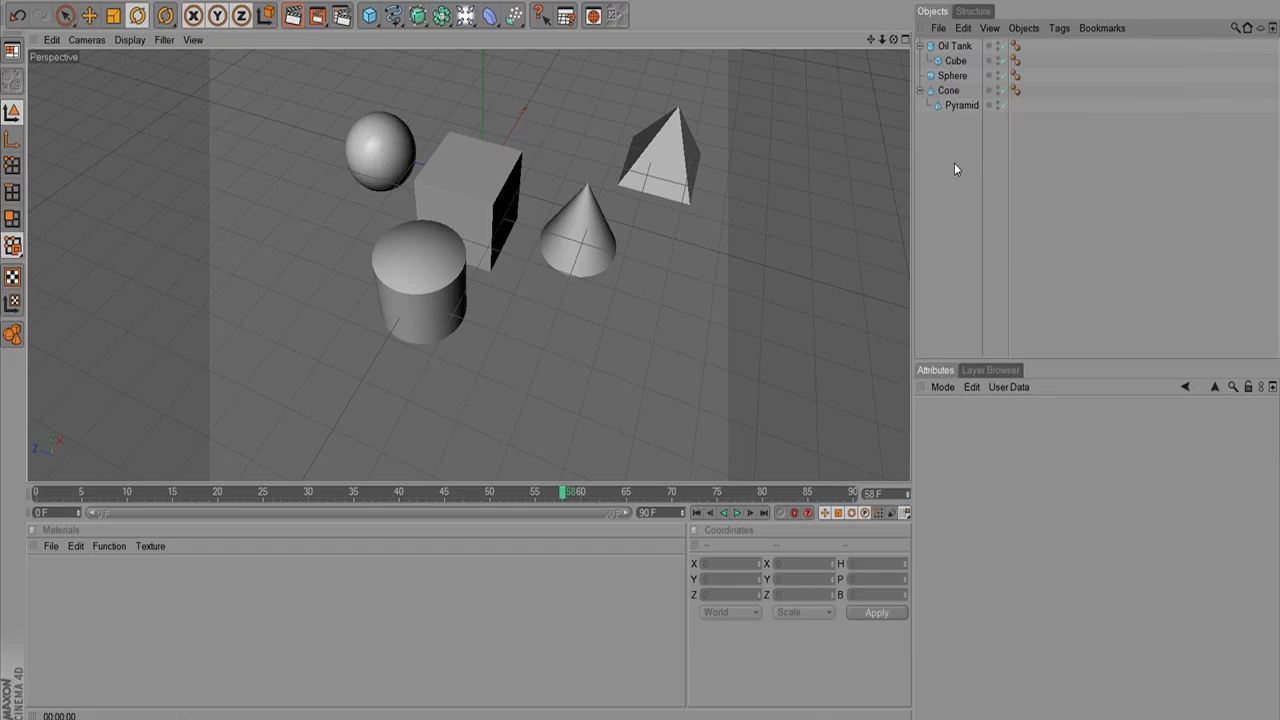
Browse the CINEMA 4D tags available for the oil tank and add an Anchor tag to it.
click(953, 45)
right_click(942, 47)
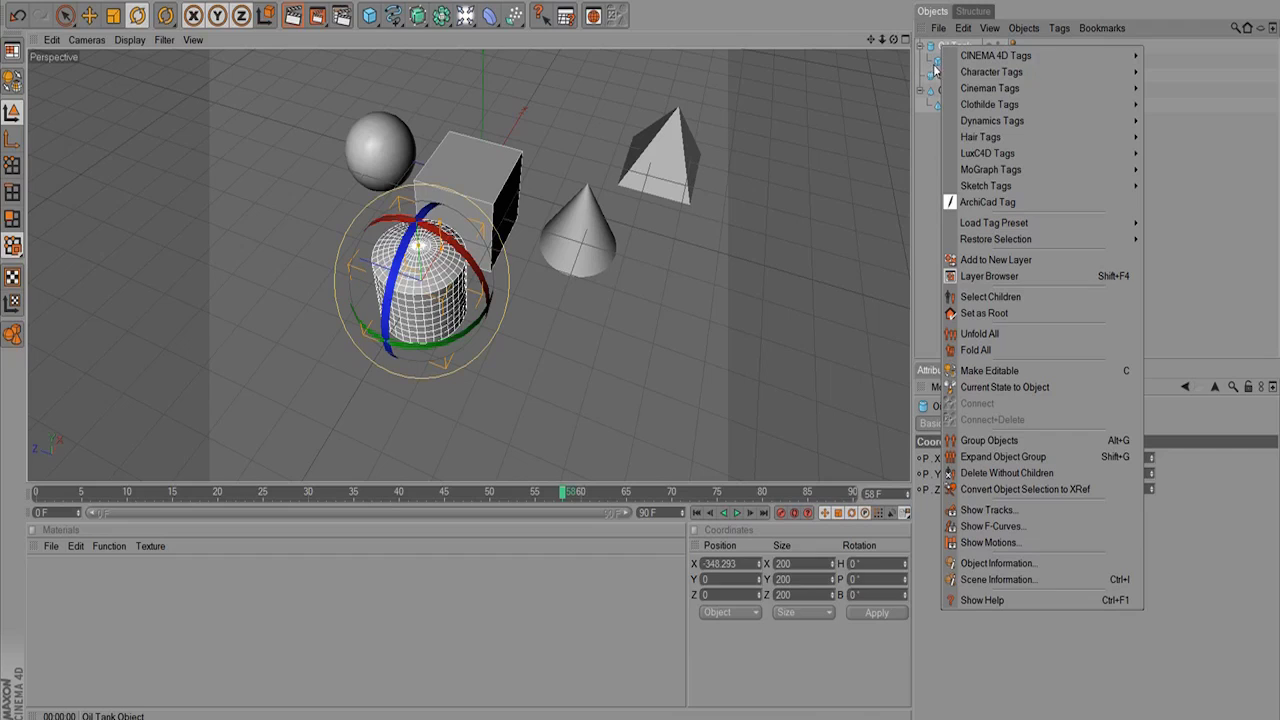
mouse_move(1000, 56)
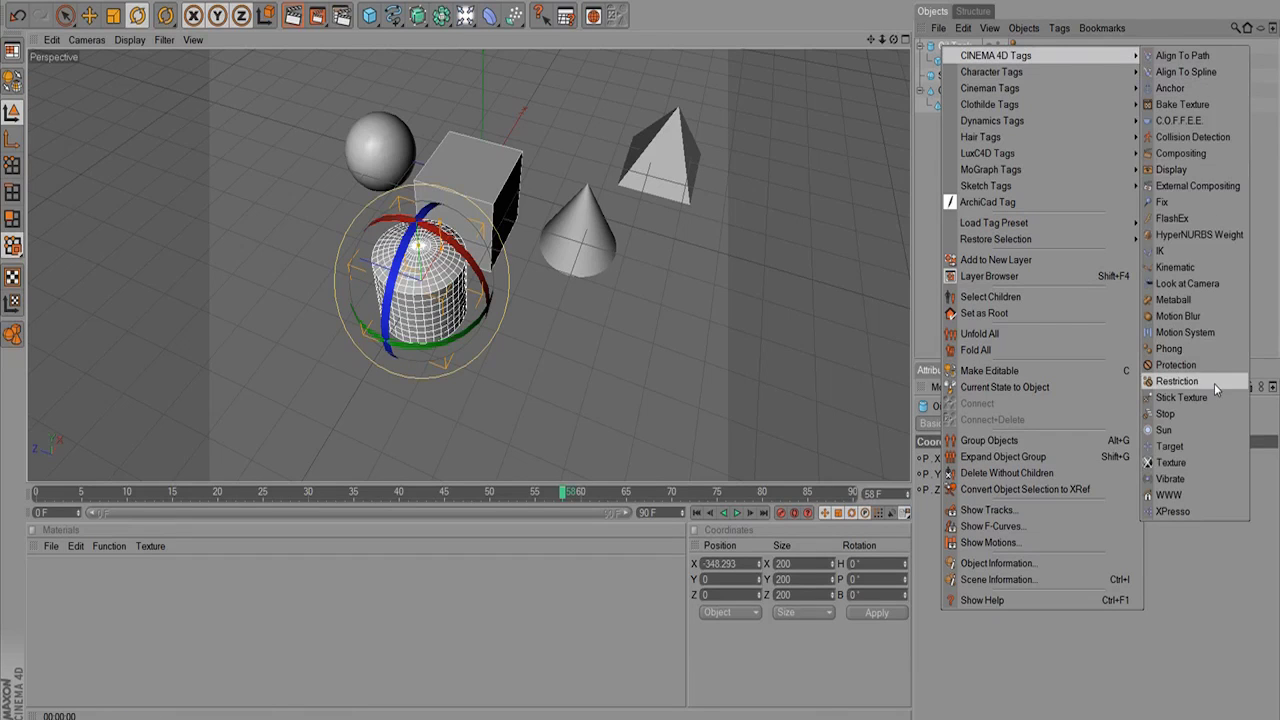
click(1278, 252)
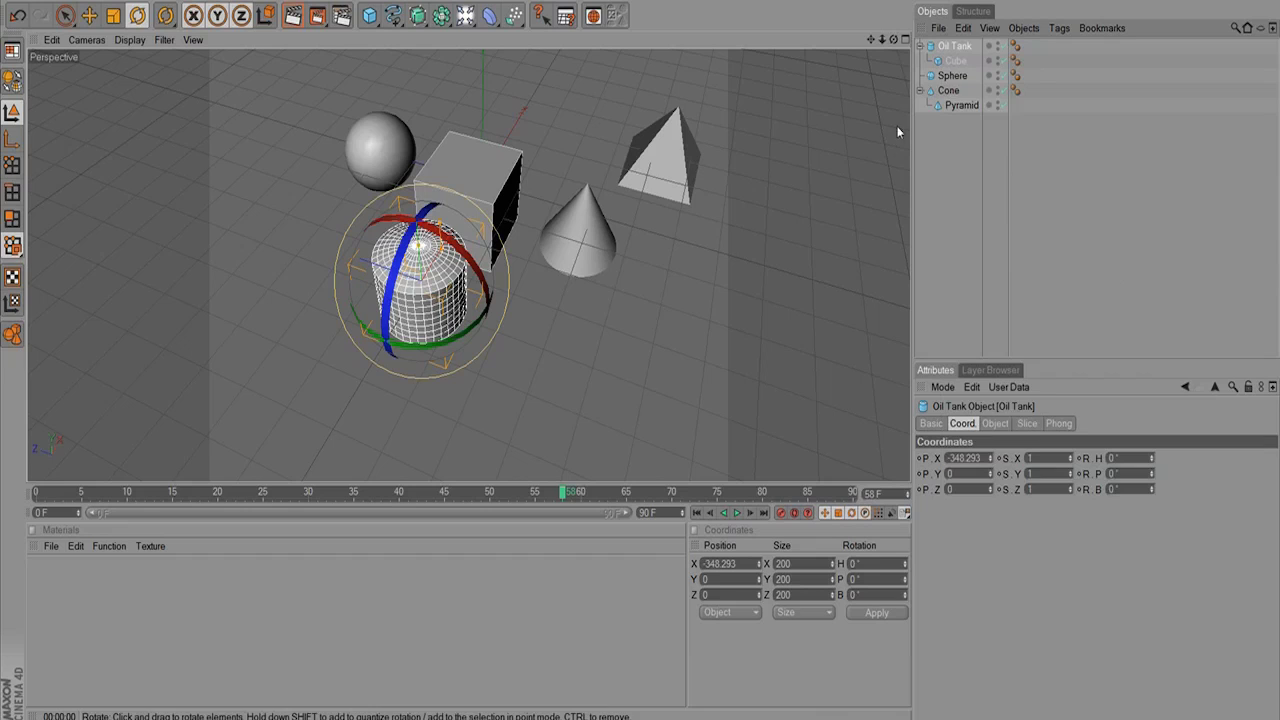
right_click(960, 46)
mouse_move(1100, 52)
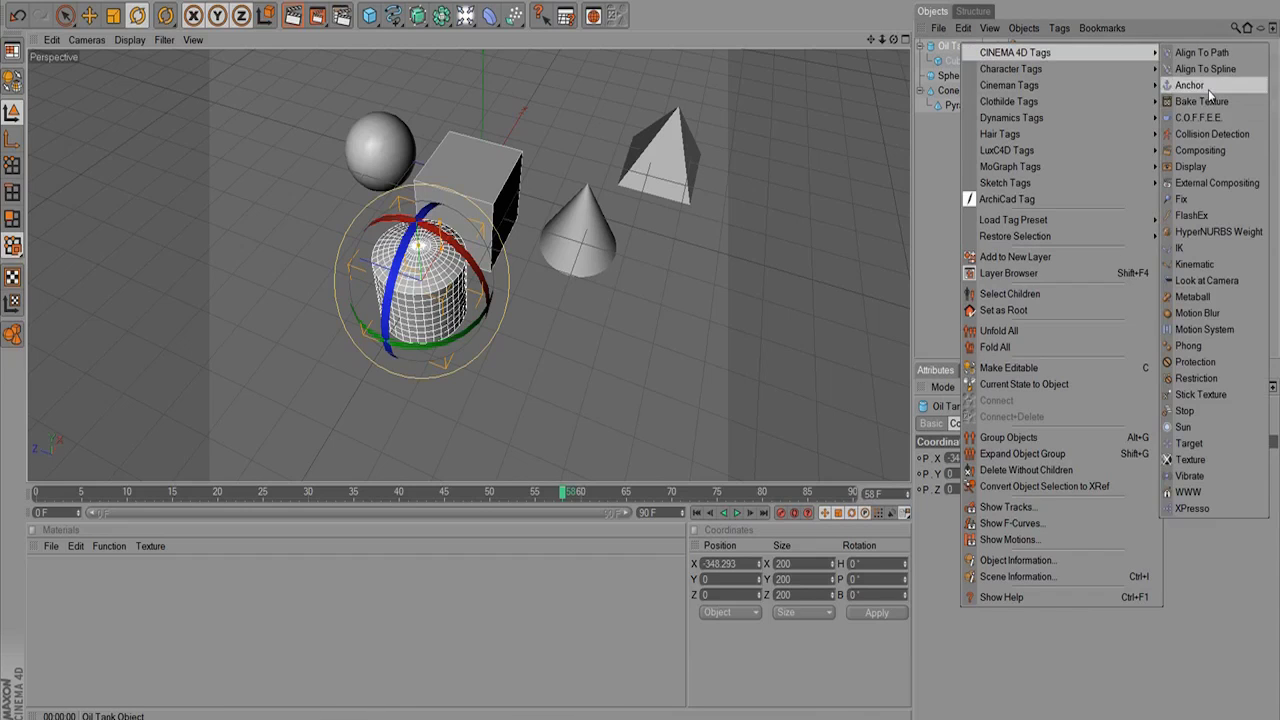
click(1205, 86)
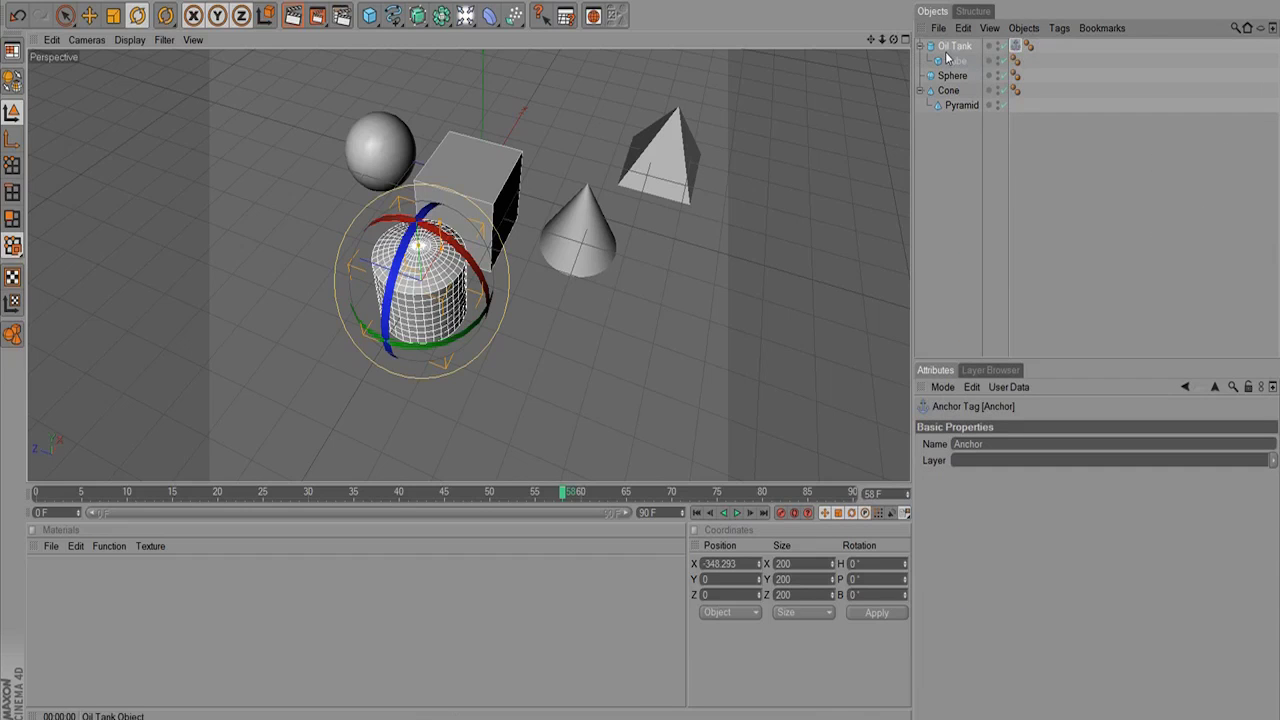
Delete the Anchor tag from the oil tank and clear the selection.
click(1016, 44)
click(1026, 72)
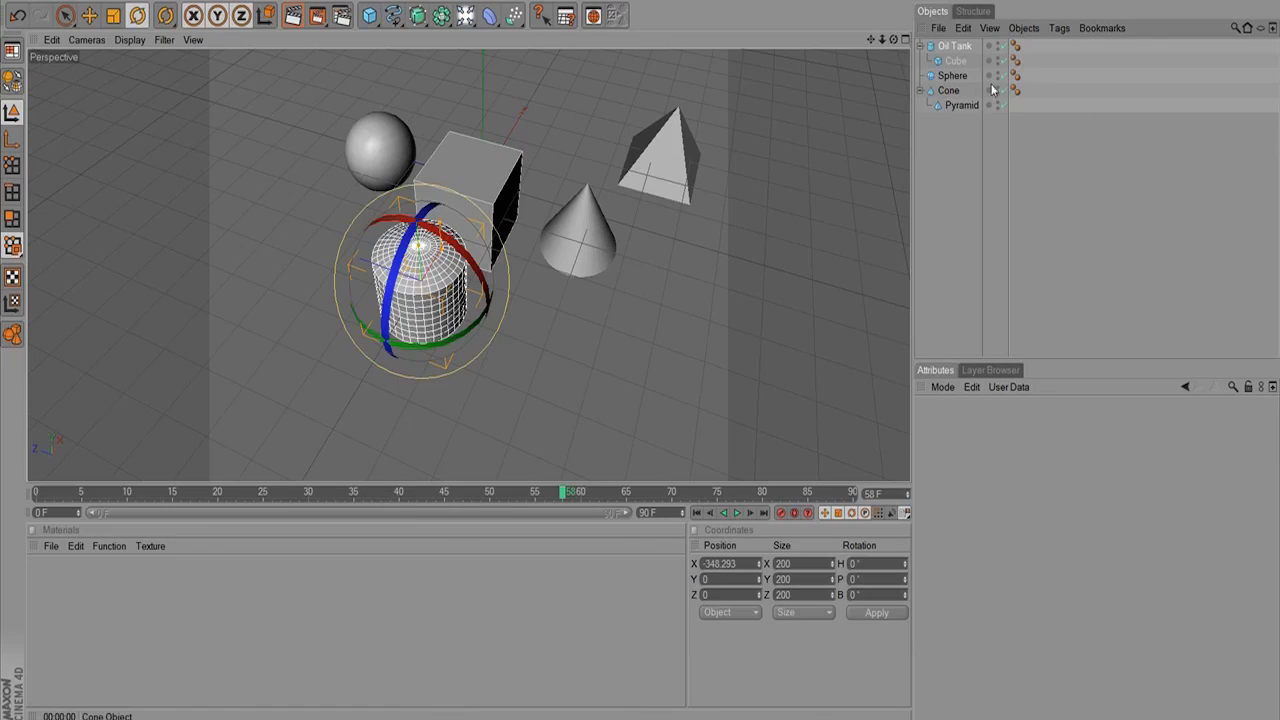
click(958, 194)
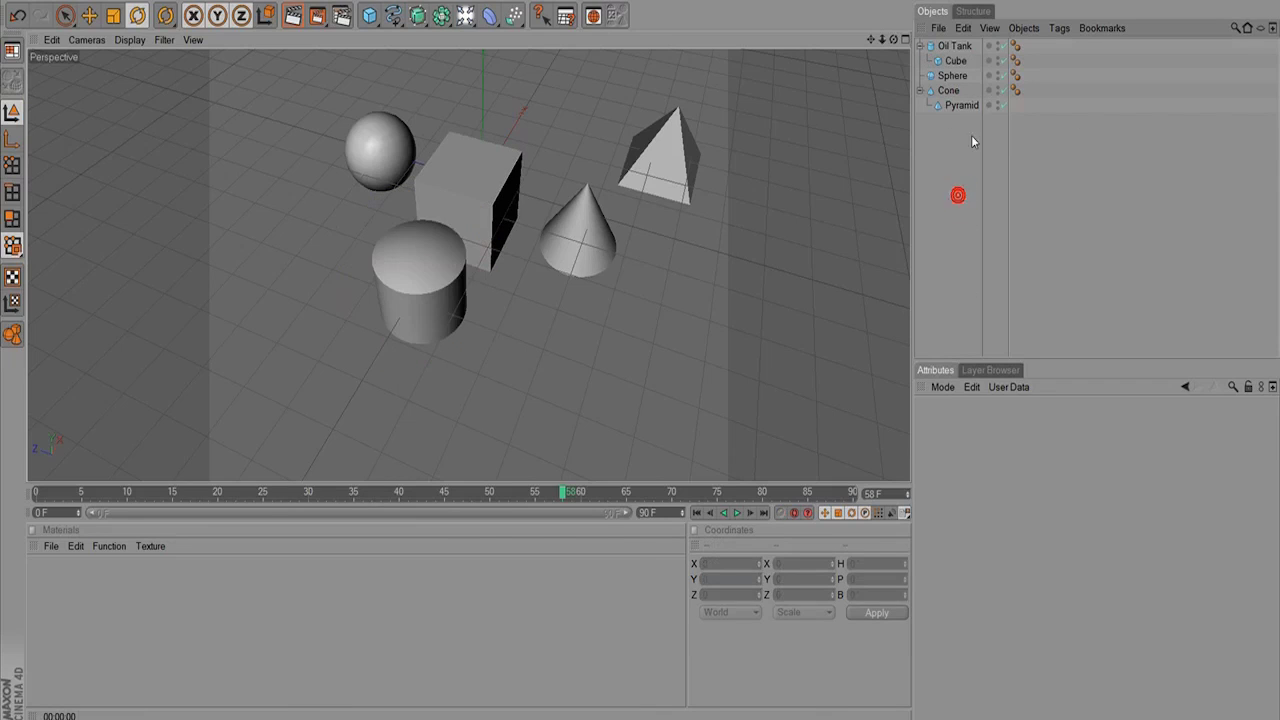
Rename the sphere as jdsfjsdjdfjgdfg and go through its coordinates and object properties.
click(958, 78)
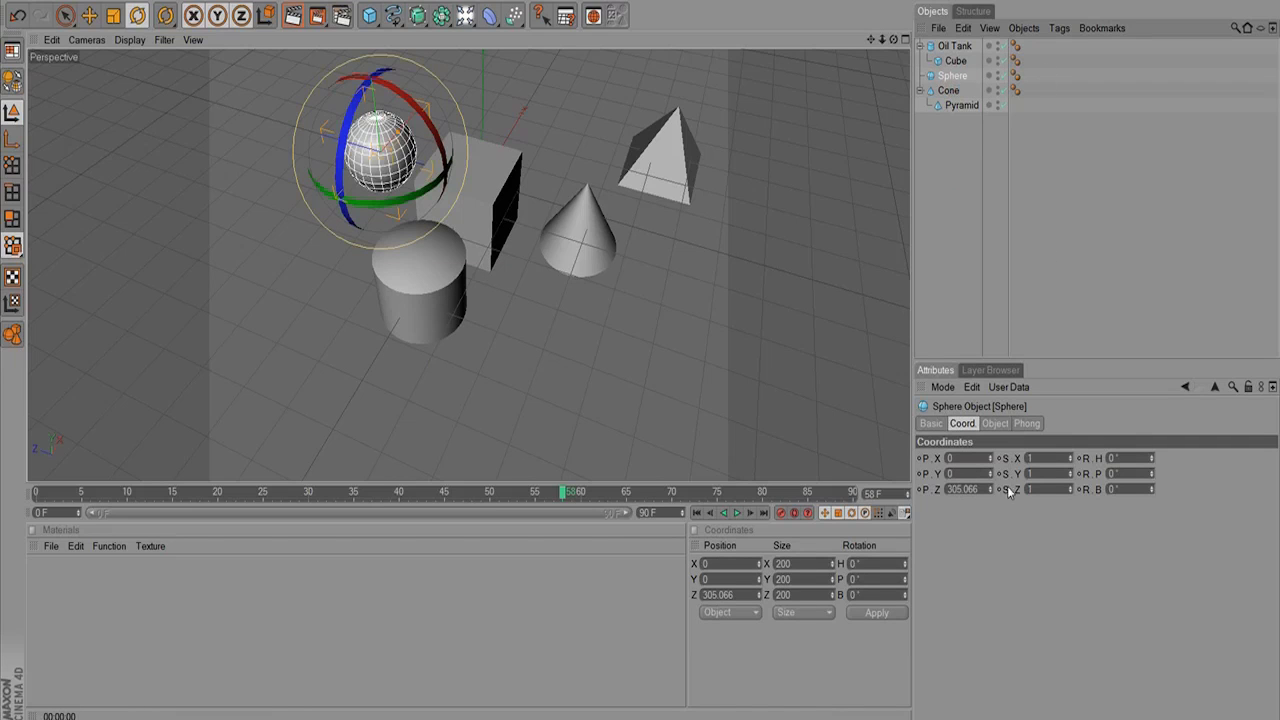
click(931, 423)
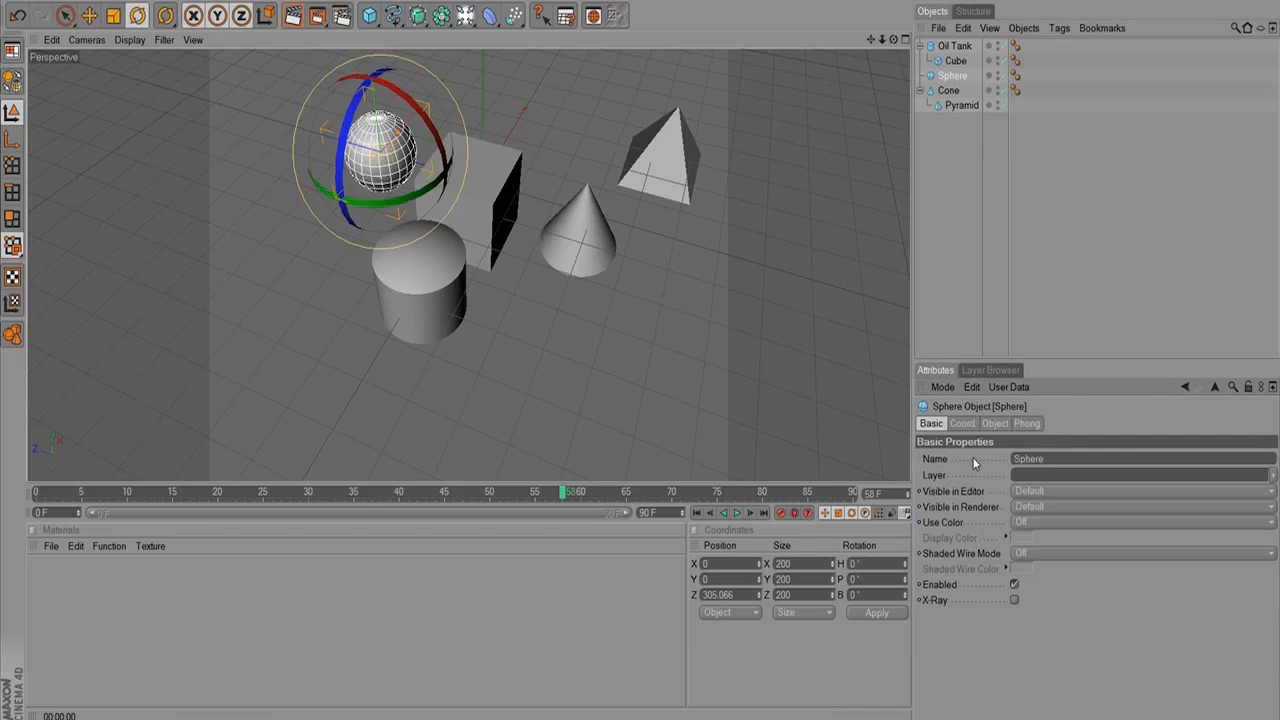
click(1040, 458)
text(jdsfjsdjdfjgdfg)
key(Return)
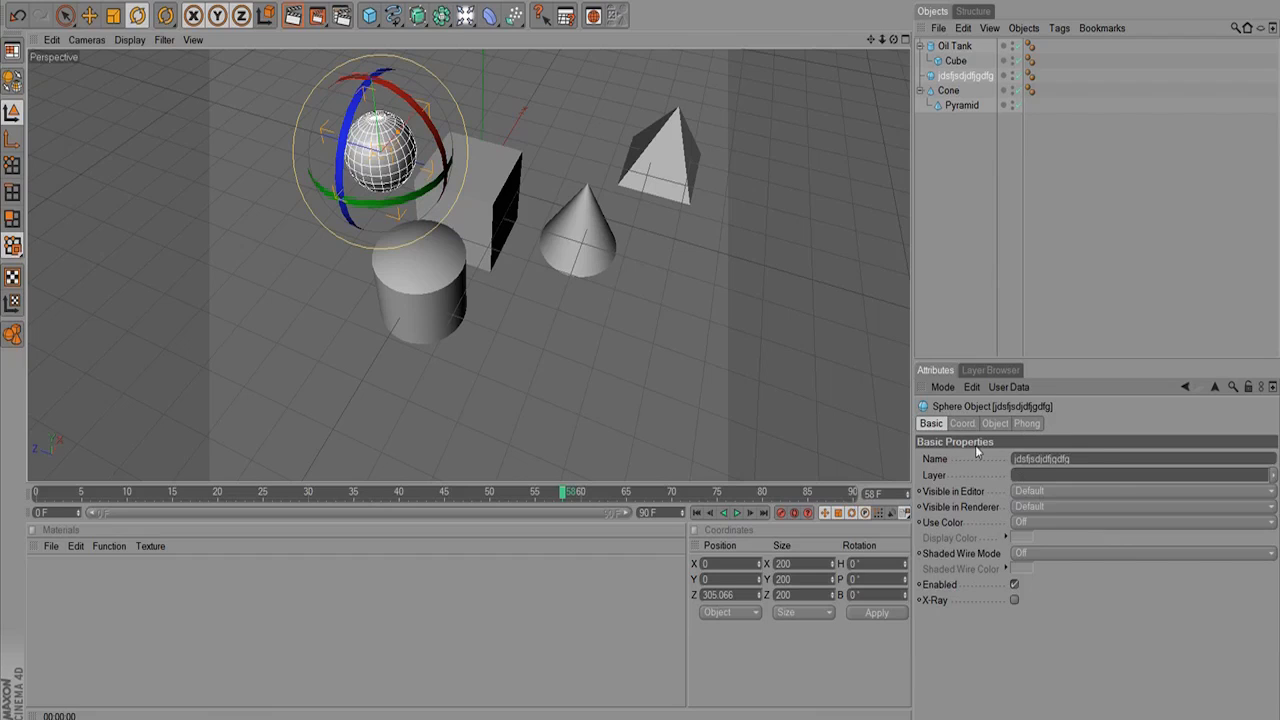
click(961, 423)
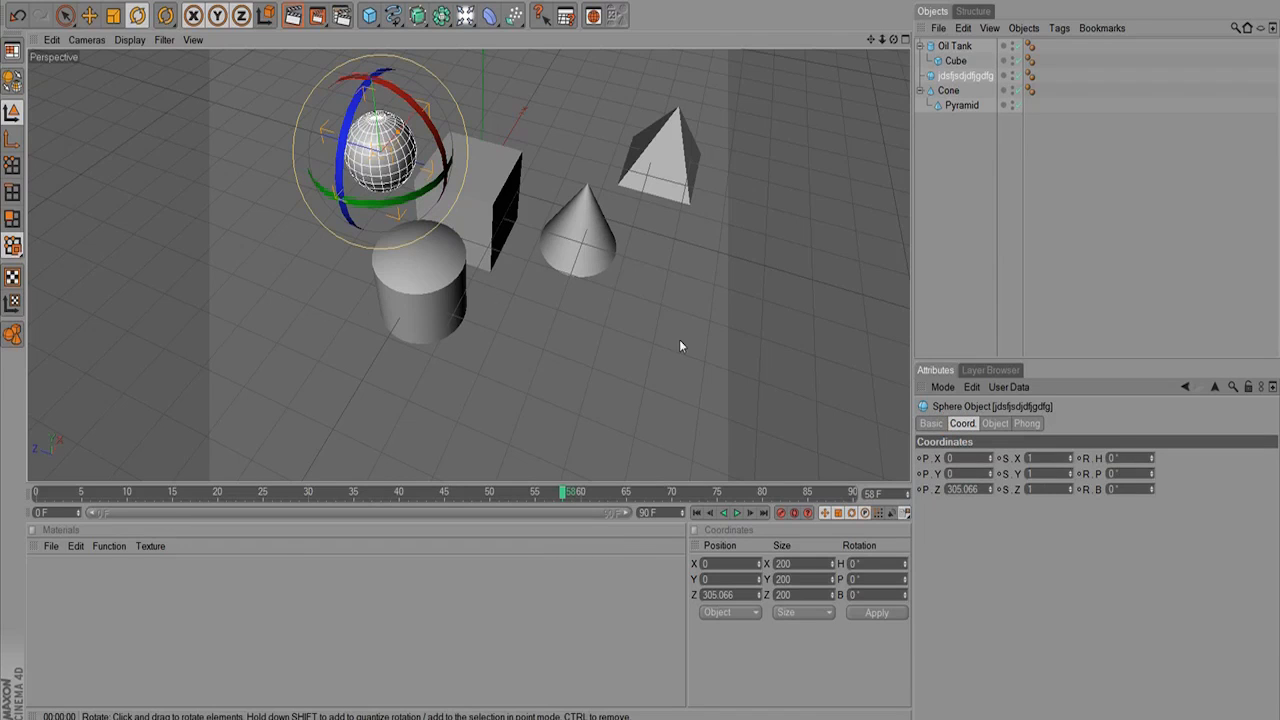
click(994, 423)
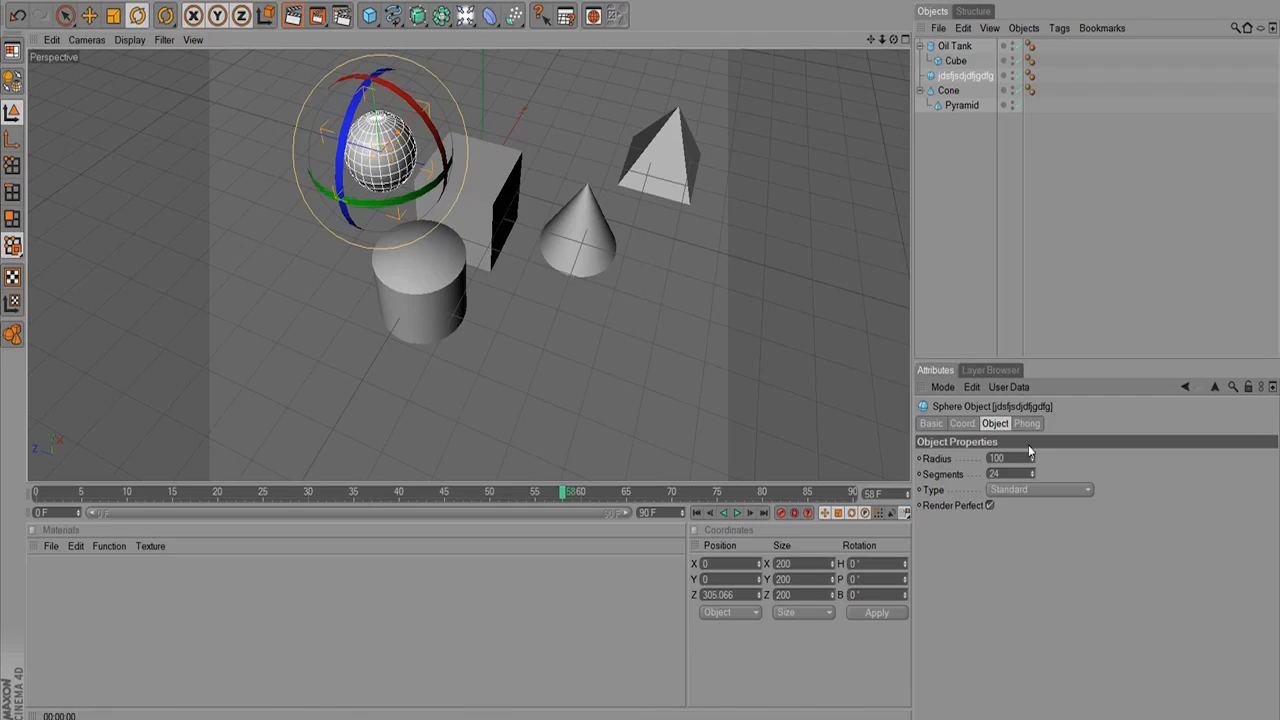
Add a light, browse its coordinate, general, details and shadow attributes, and undo adding the light.
click(465, 16)
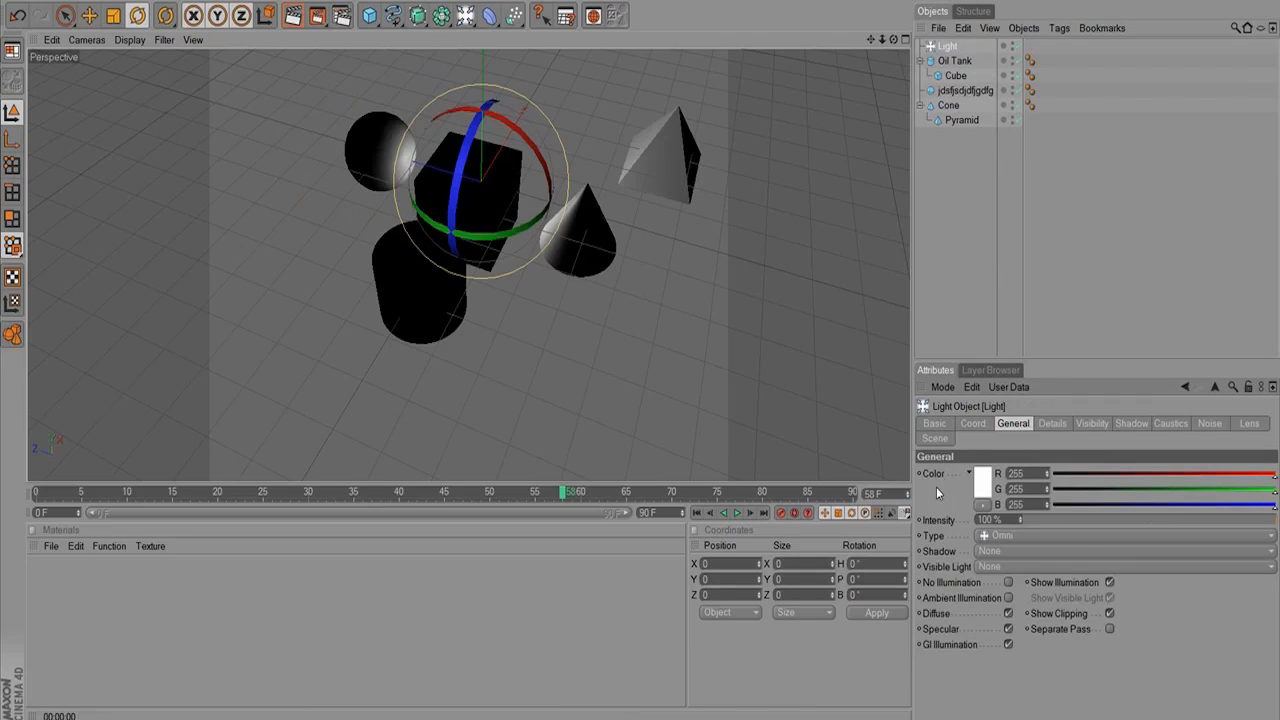
click(973, 423)
click(1010, 423)
click(1055, 423)
click(1131, 423)
click(17, 16)
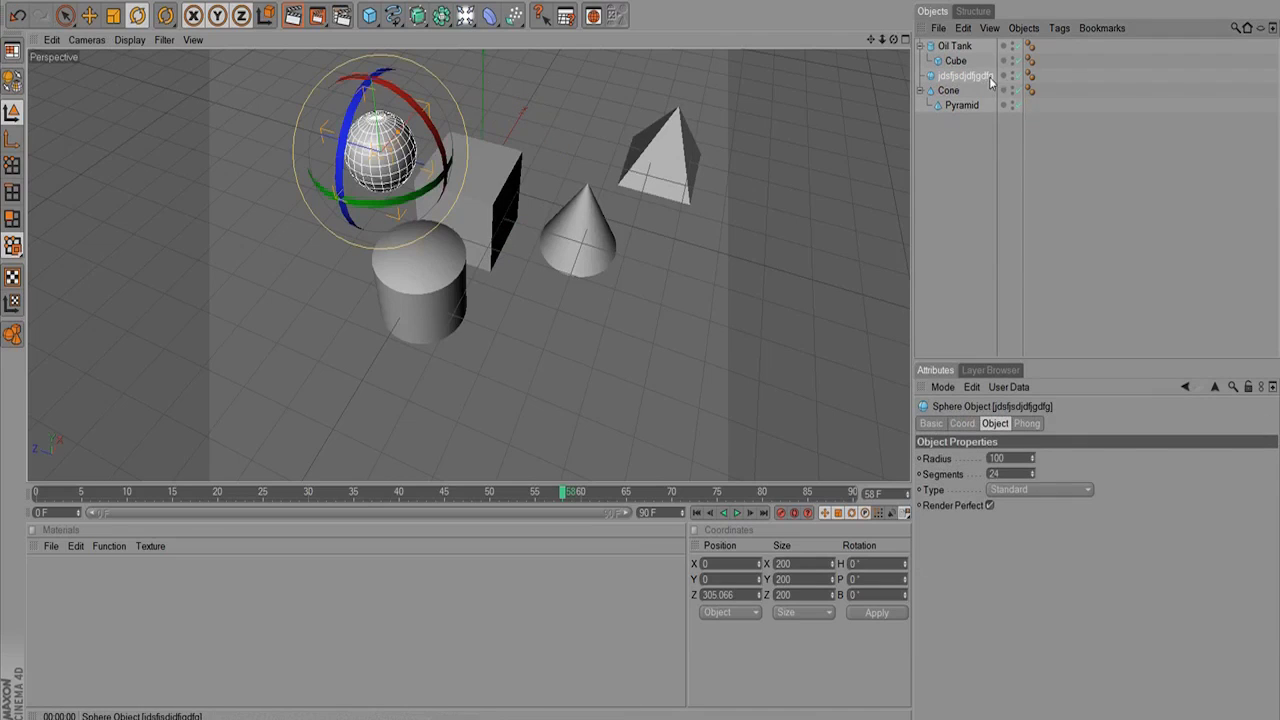
Set the sphere's radius to 171, segments to 47 and type to Tetrahedron, with Render Perfect off.
drag(1032, 460, 1040, 407)
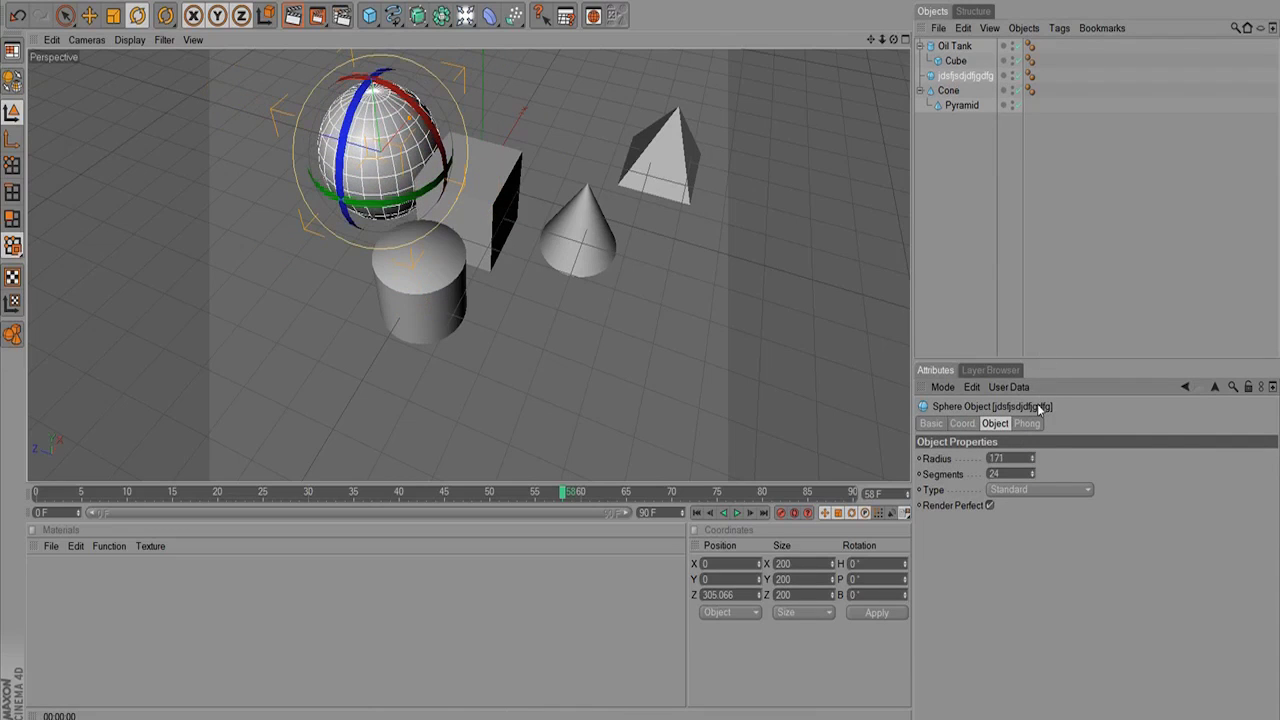
drag(1032, 473, 1036, 462)
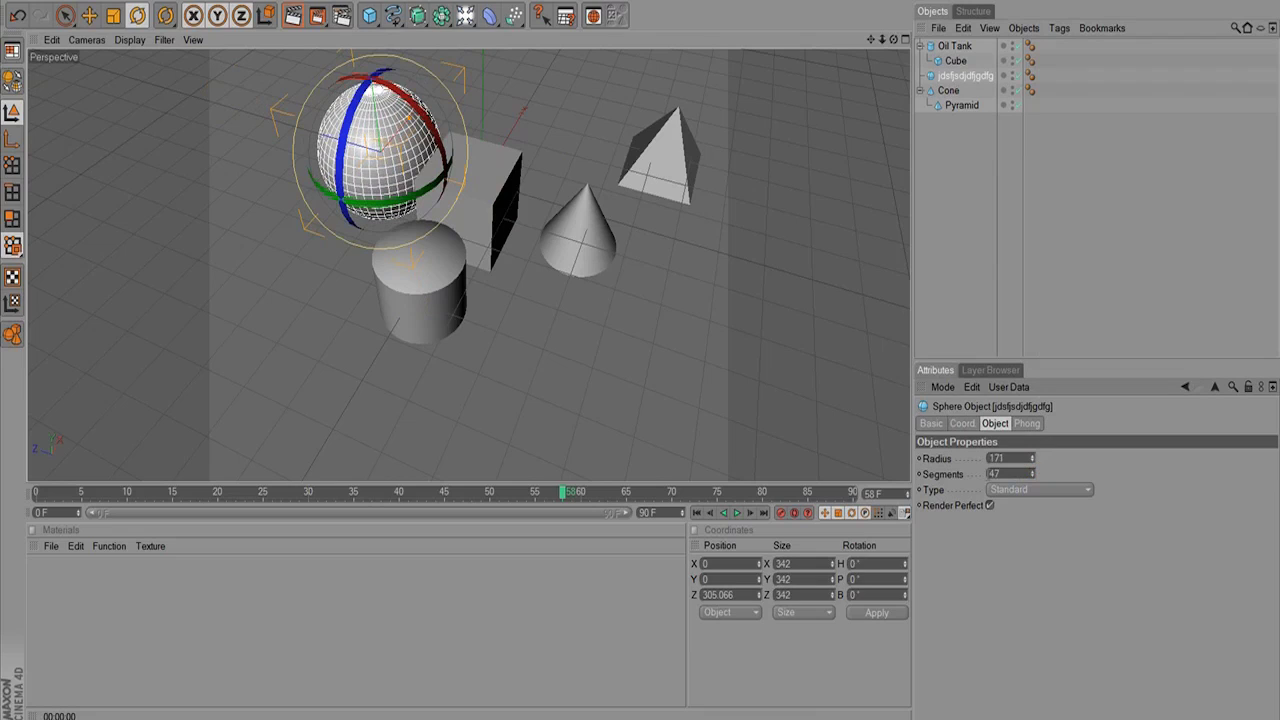
click(1016, 490)
click(1008, 522)
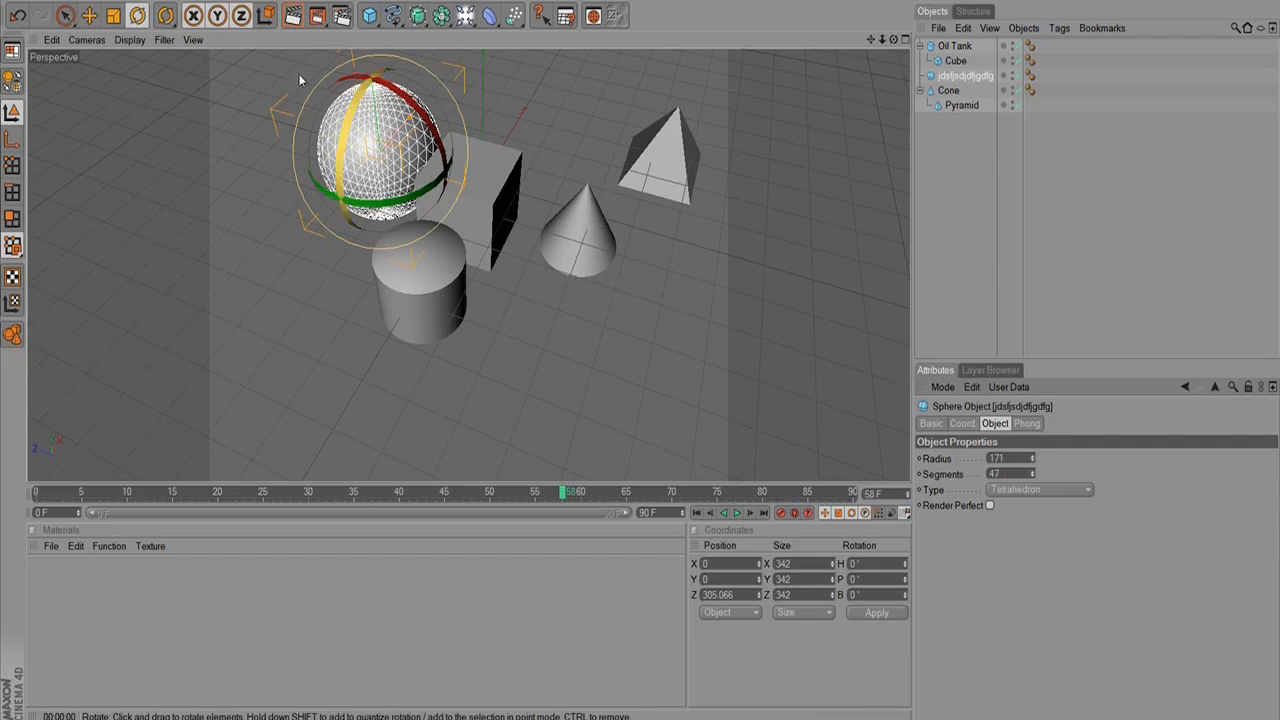
Reduce the sphere's segments to 10 and turn Render Perfect on, rendering the view to compare the changes.
click(293, 16)
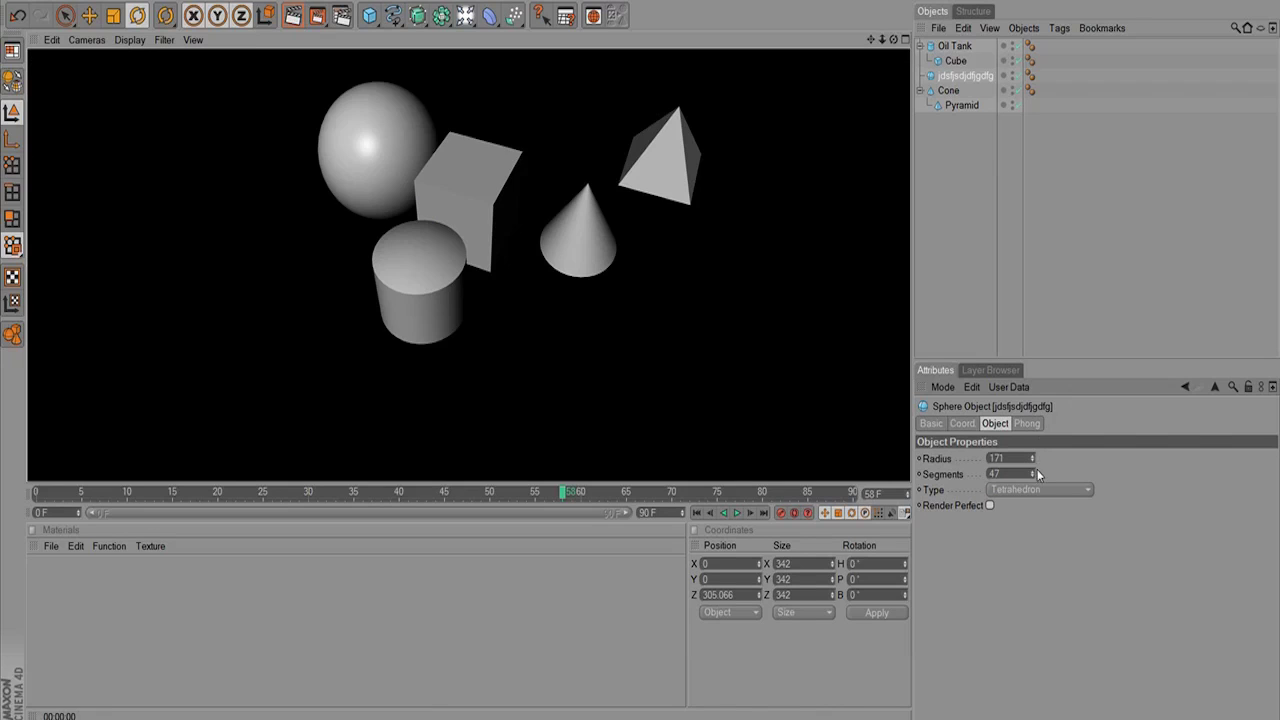
mouse_move(1033, 474)
mouse_down()
mouse_move(1026, 510)
mouse_move(1030, 497)
mouse_up()
click(293, 16)
drag(1033, 474, 1034, 489)
key(ctrl+r)
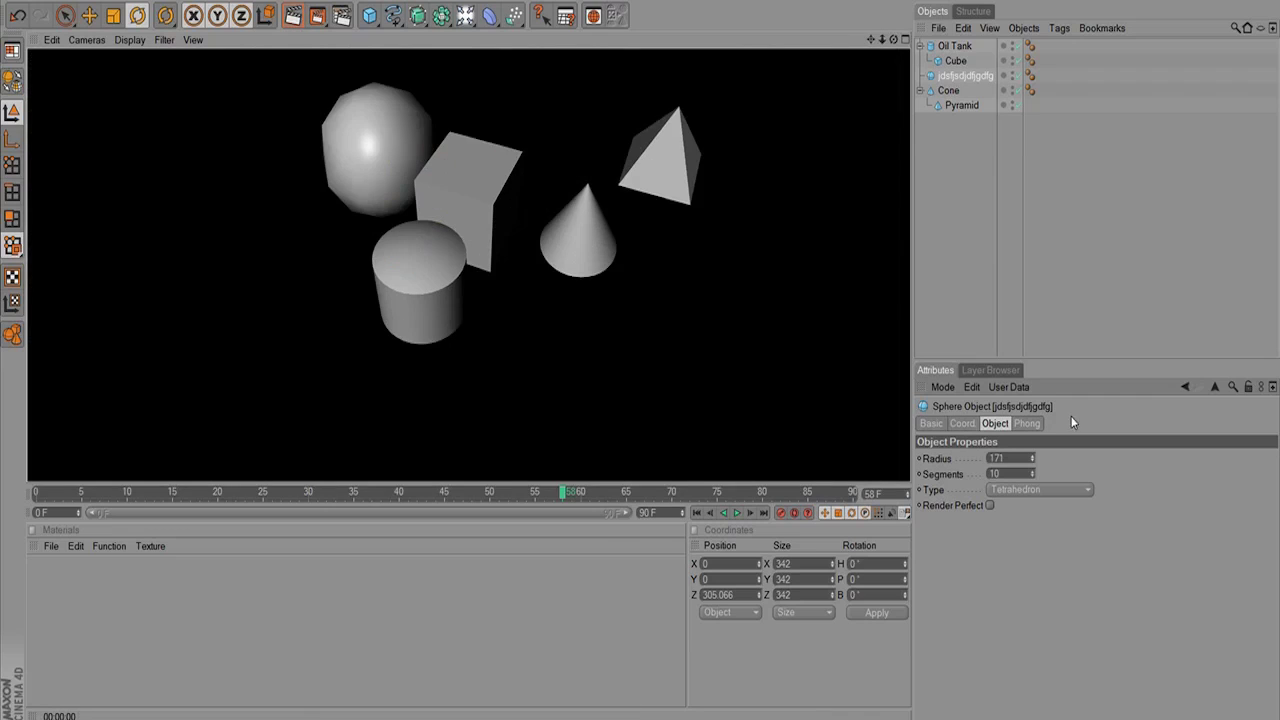
click(990, 507)
key(ctrl+r)
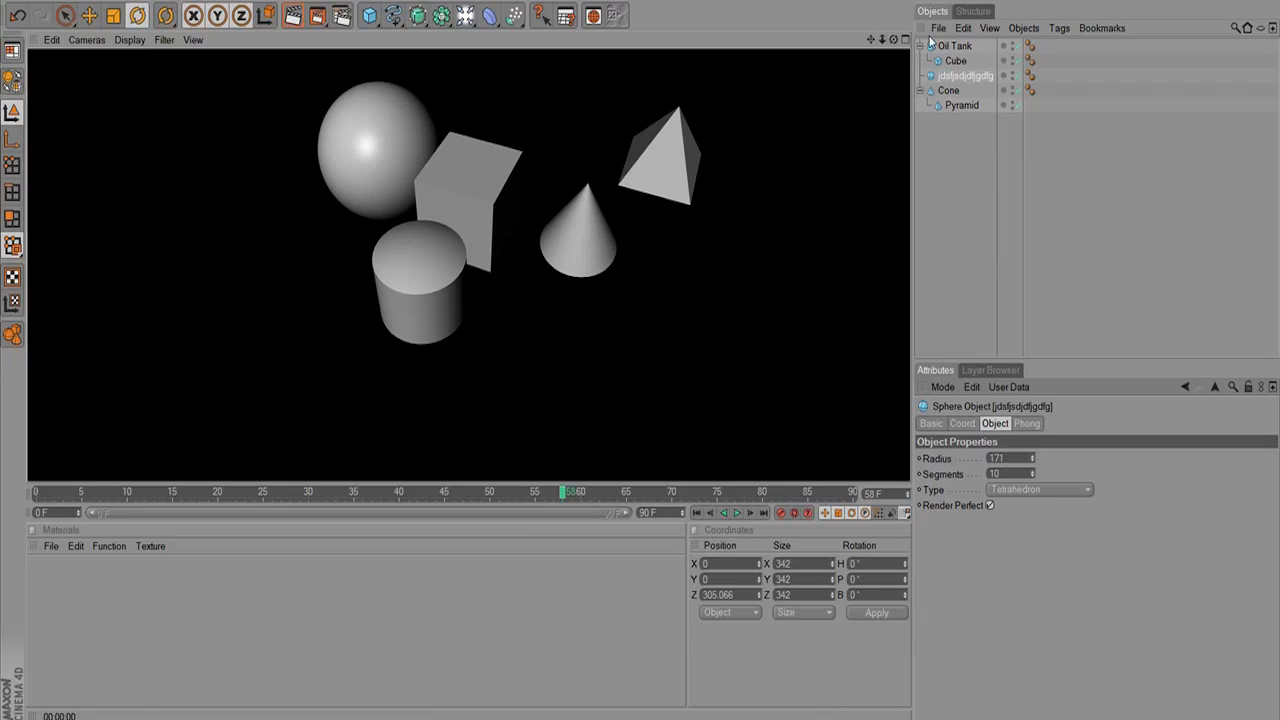
Enable the cube's fillet, render the view, and disable the fillet again before clearing the selection.
click(958, 62)
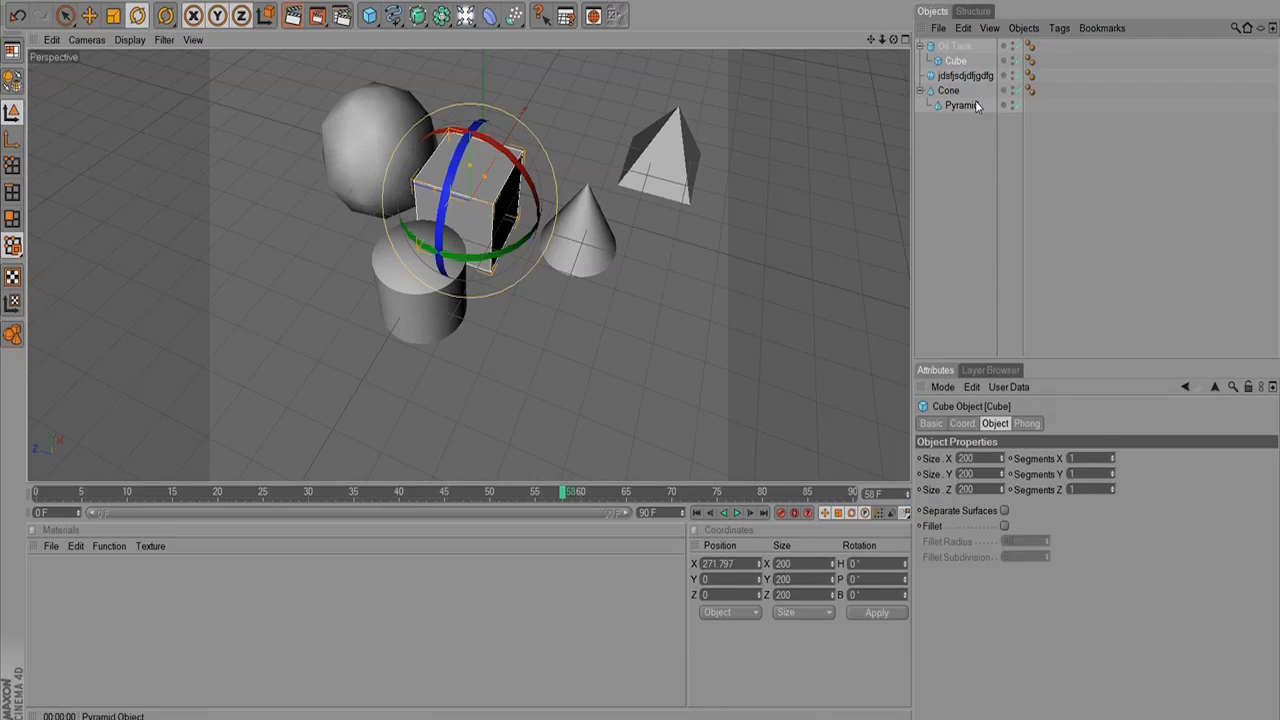
click(1004, 527)
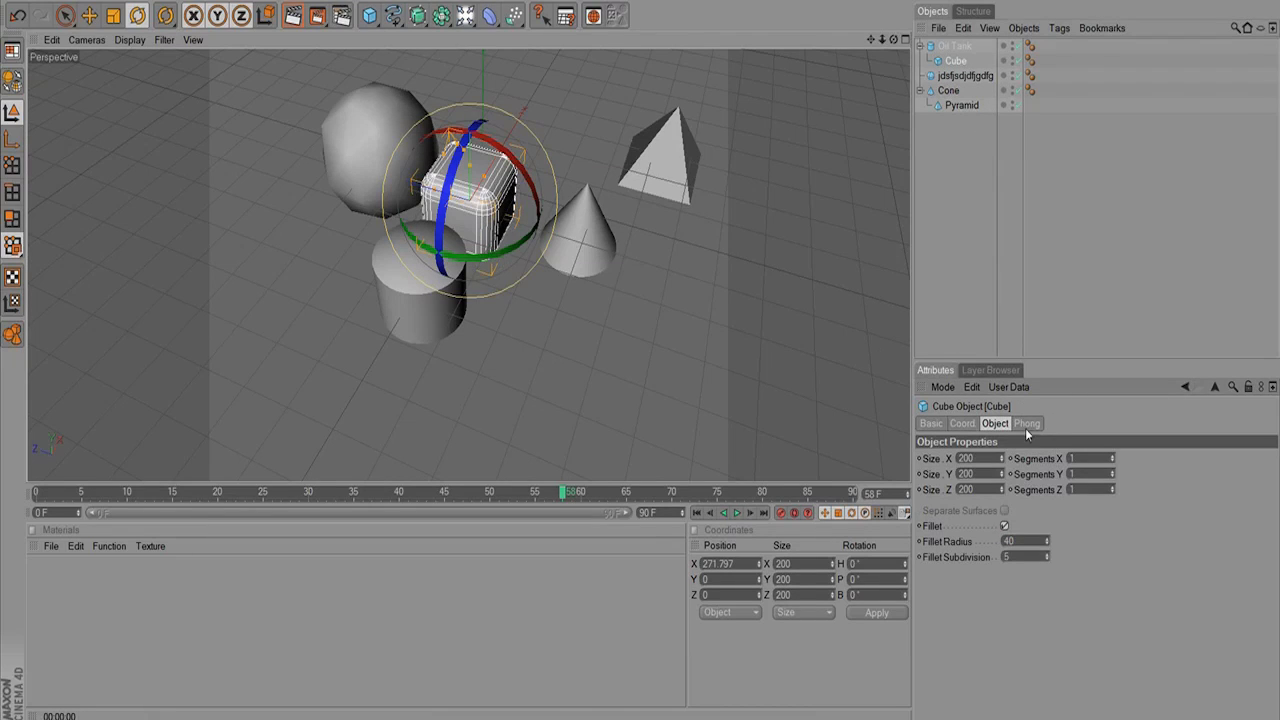
click(291, 15)
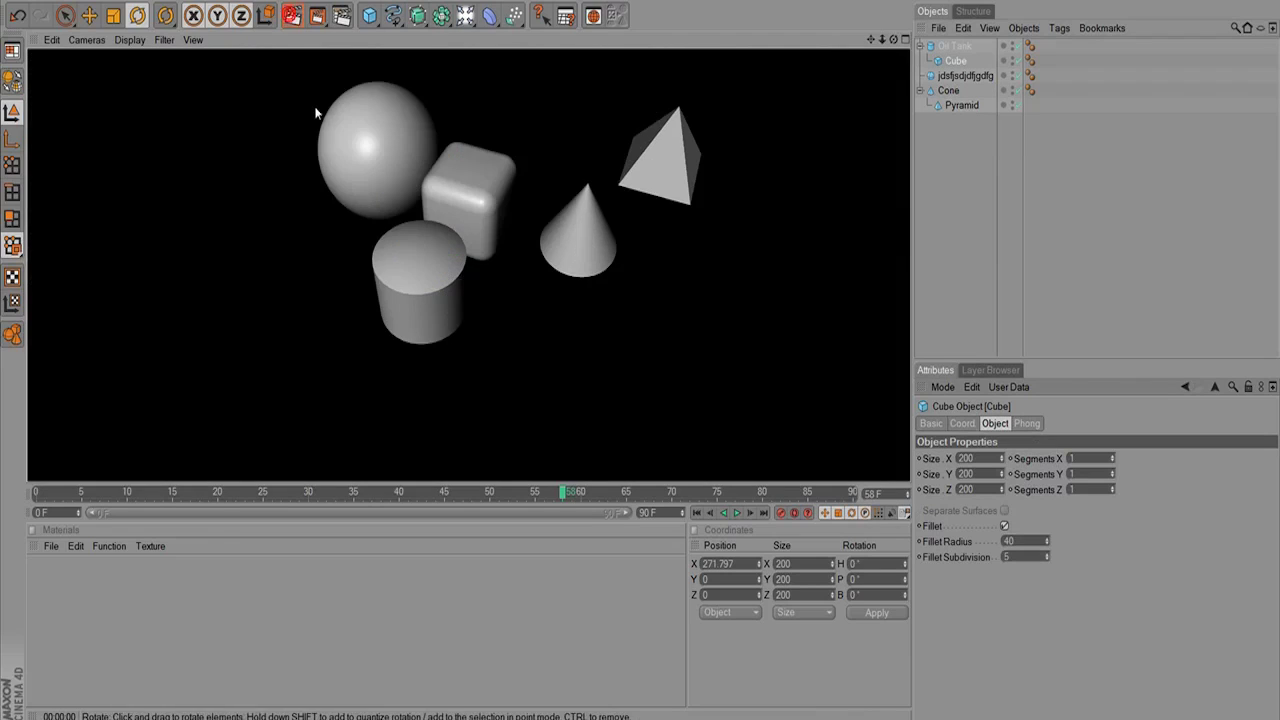
click(1004, 526)
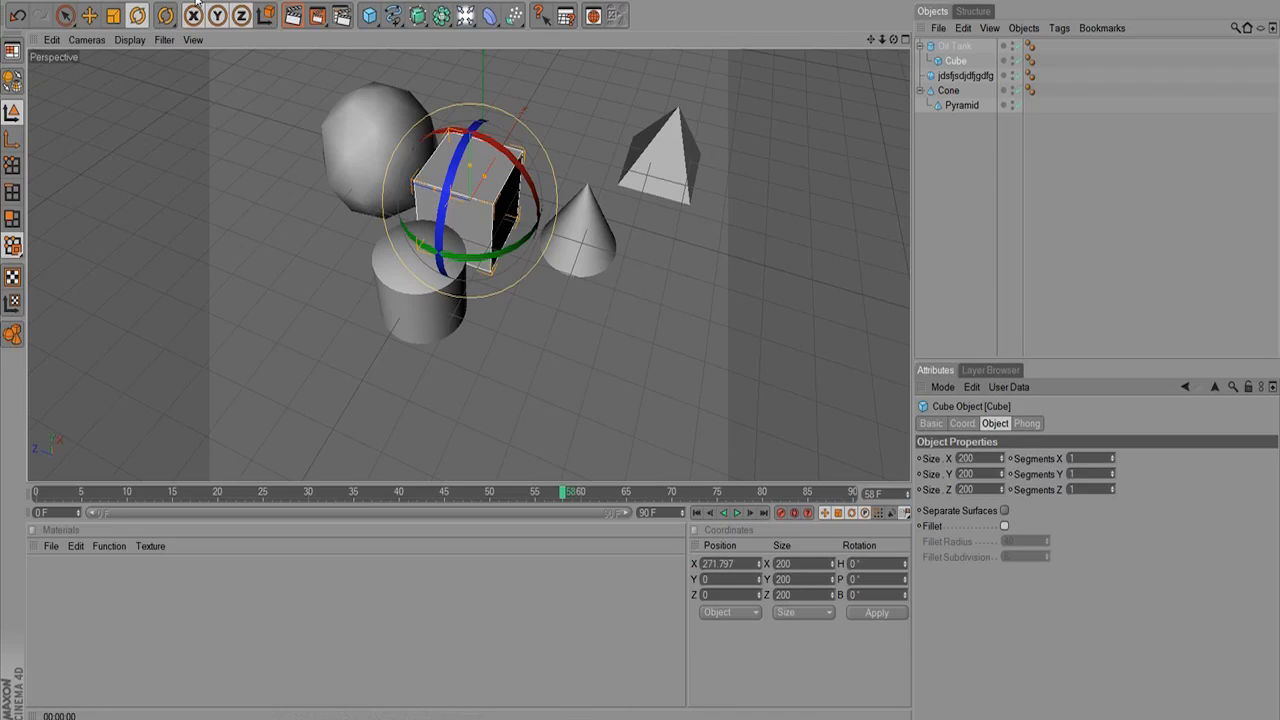
click(180, 179)
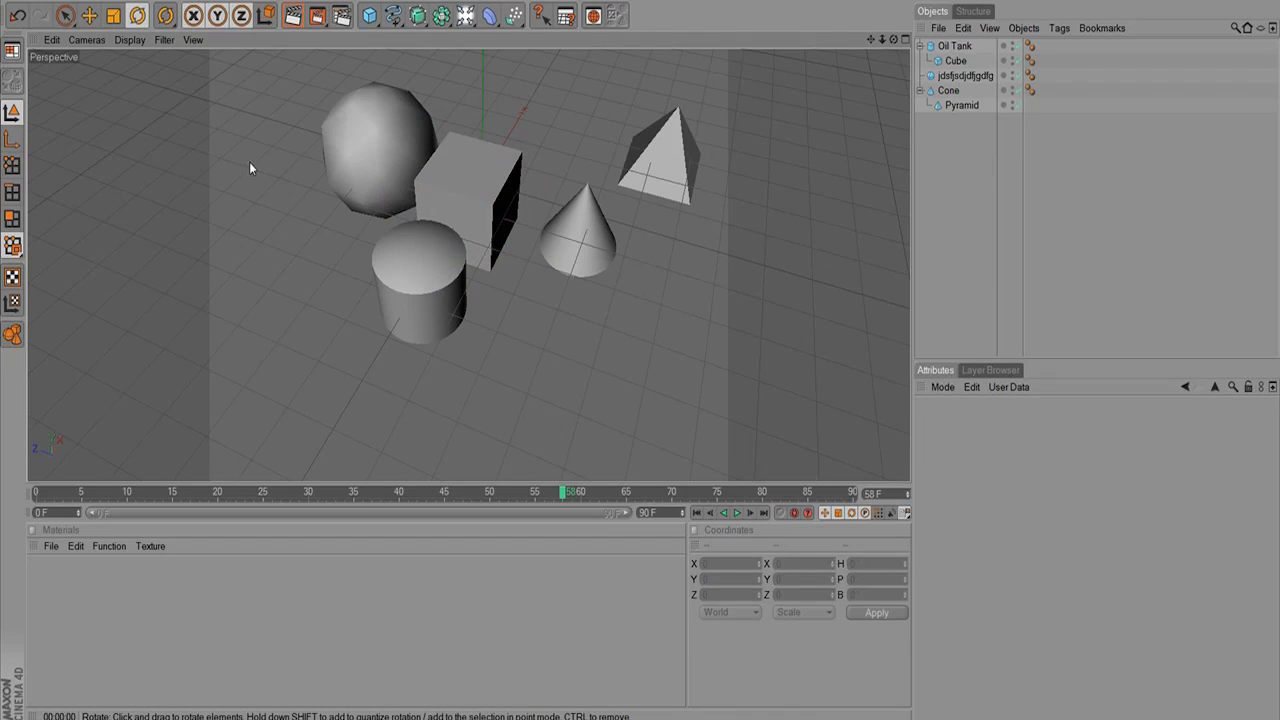
Open the Perspective viewport's configuration and examine its View, Display, Filter, HUD and Back settings.
click(51, 41)
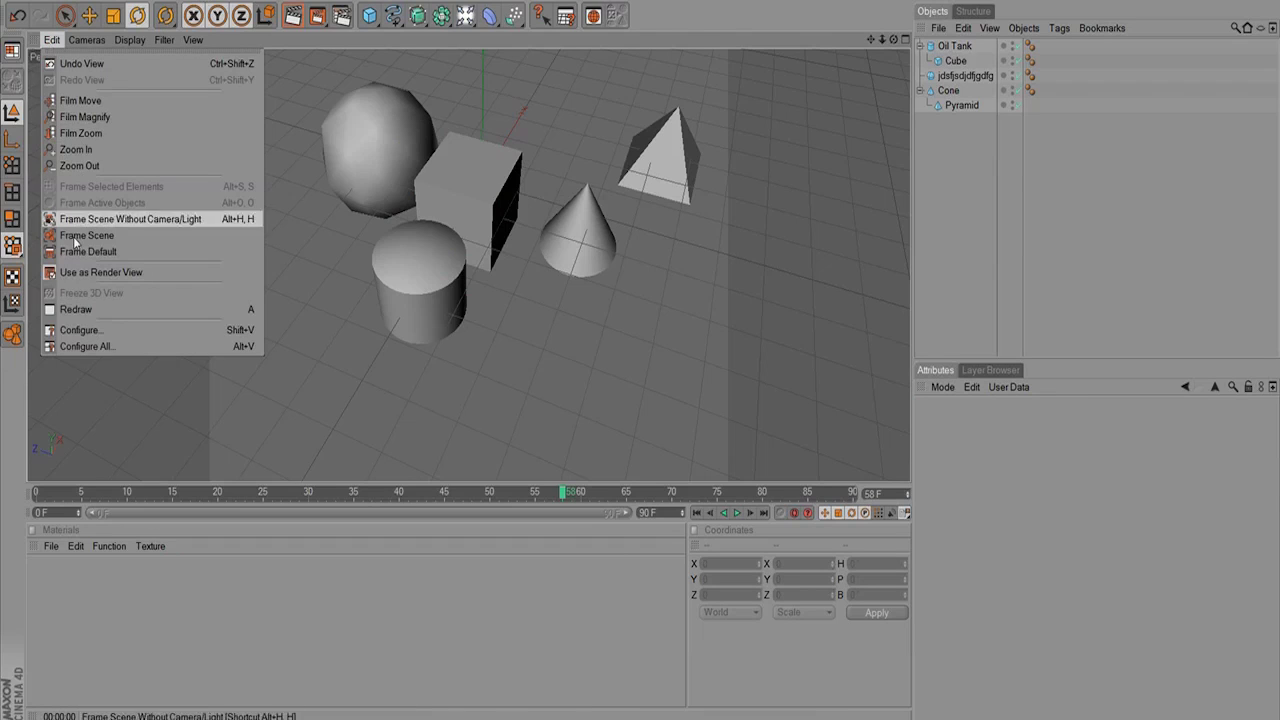
click(83, 331)
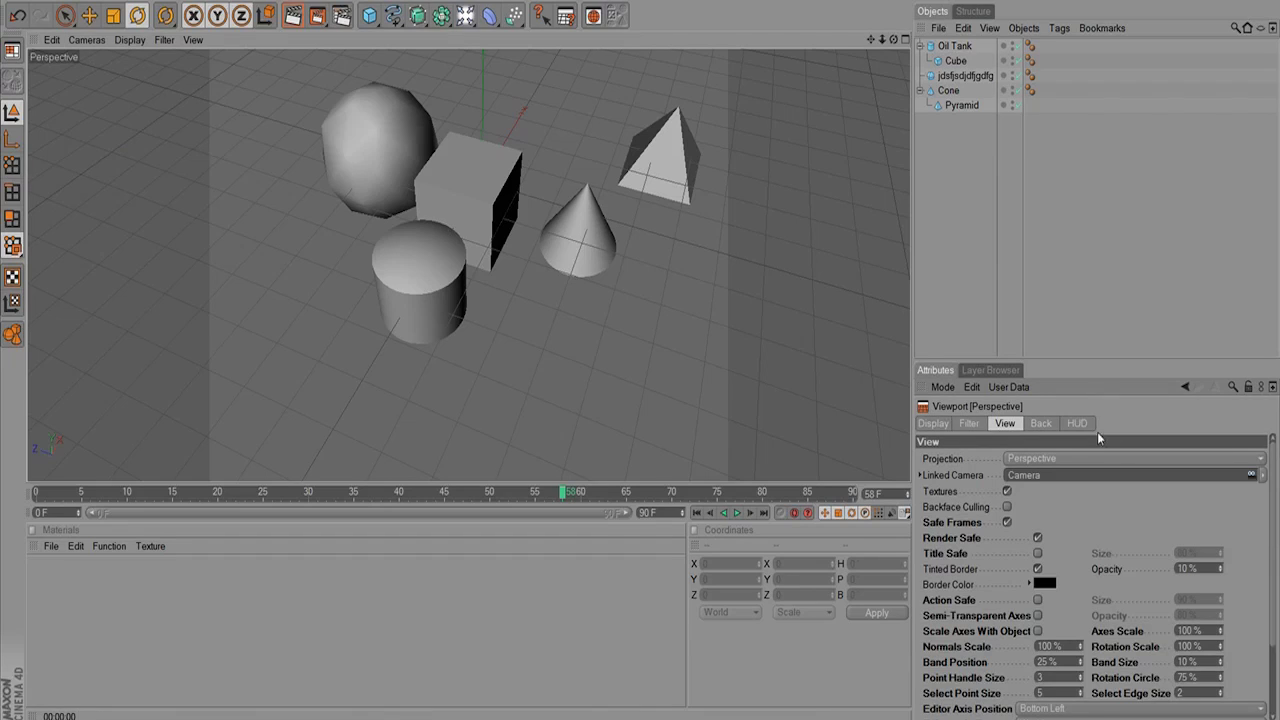
scroll(1272, 468, down, 3)
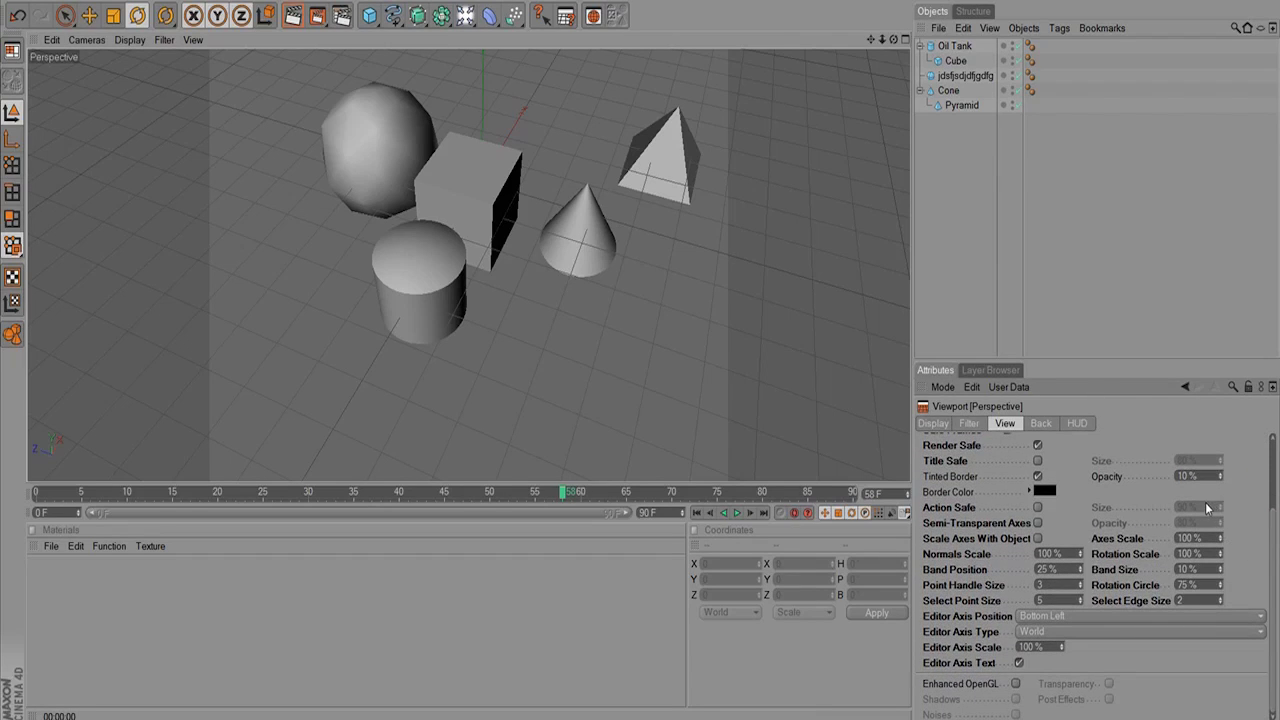
click(934, 423)
click(967, 423)
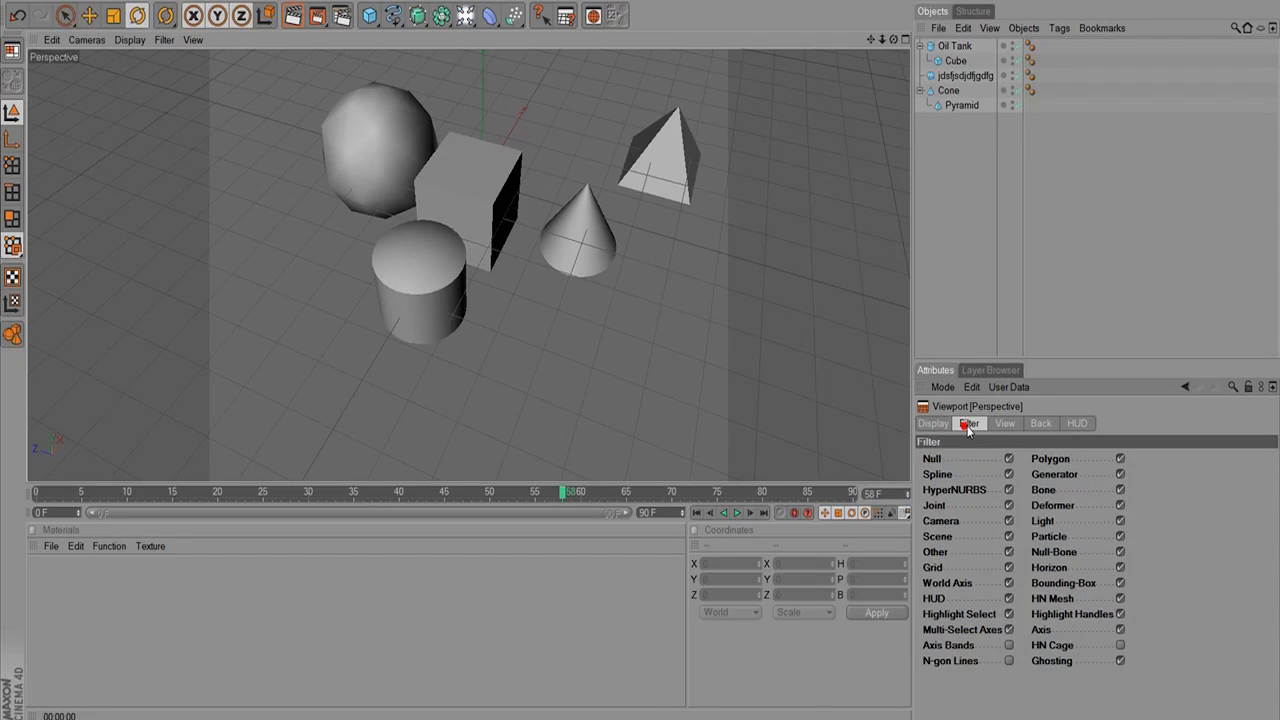
click(1004, 423)
click(1077, 423)
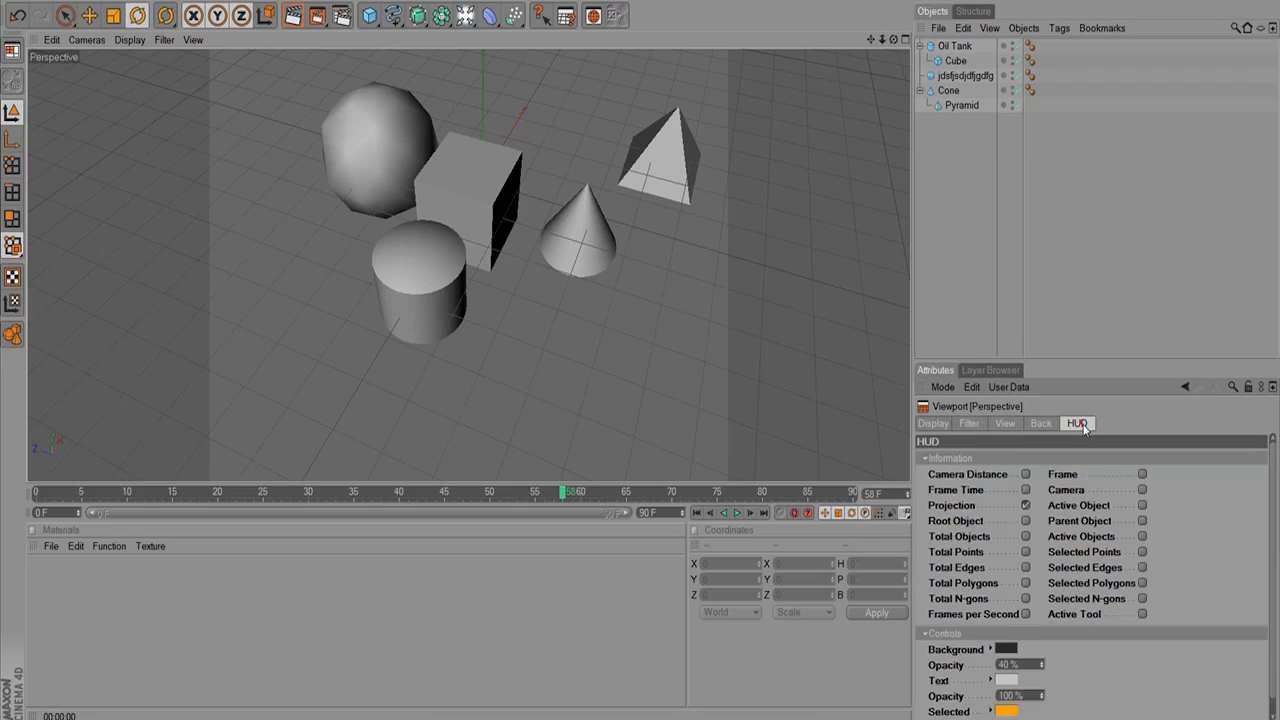
shift+click(1041, 423)
Show the Title Safe and Action Safe frames in the Perspective viewport and hide both again.
click(1005, 421)
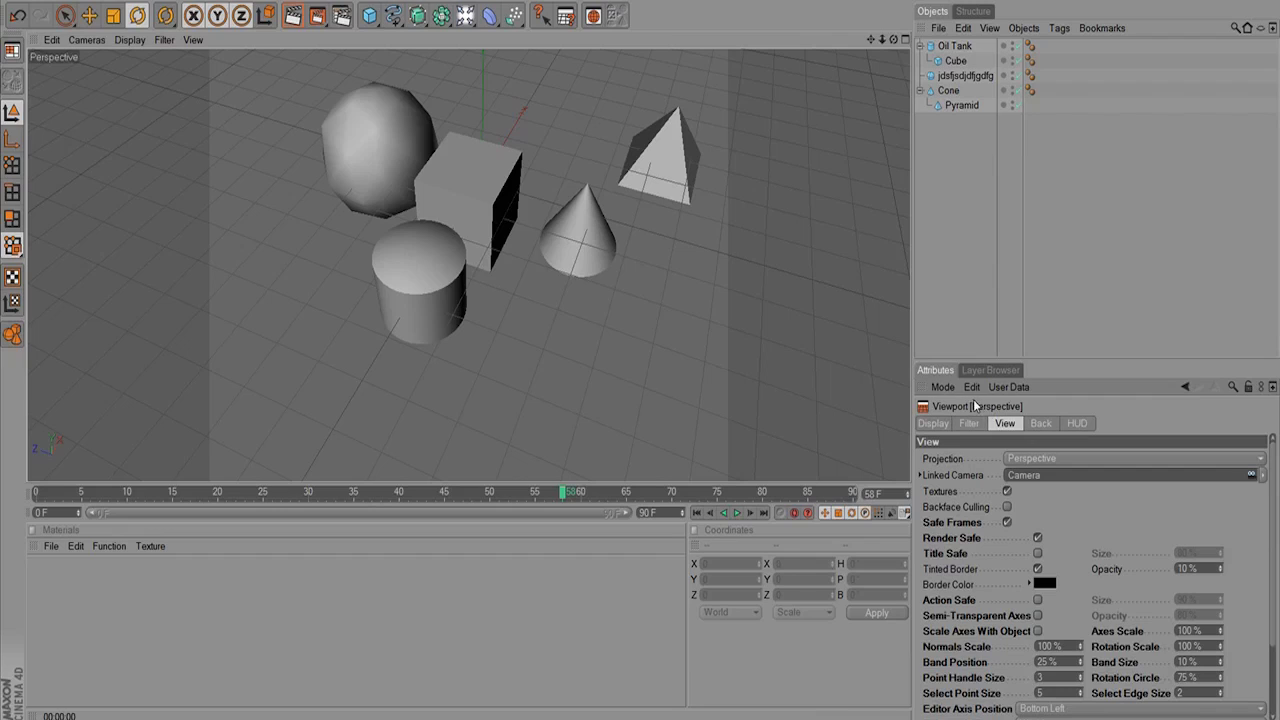
click(1036, 553)
click(1037, 600)
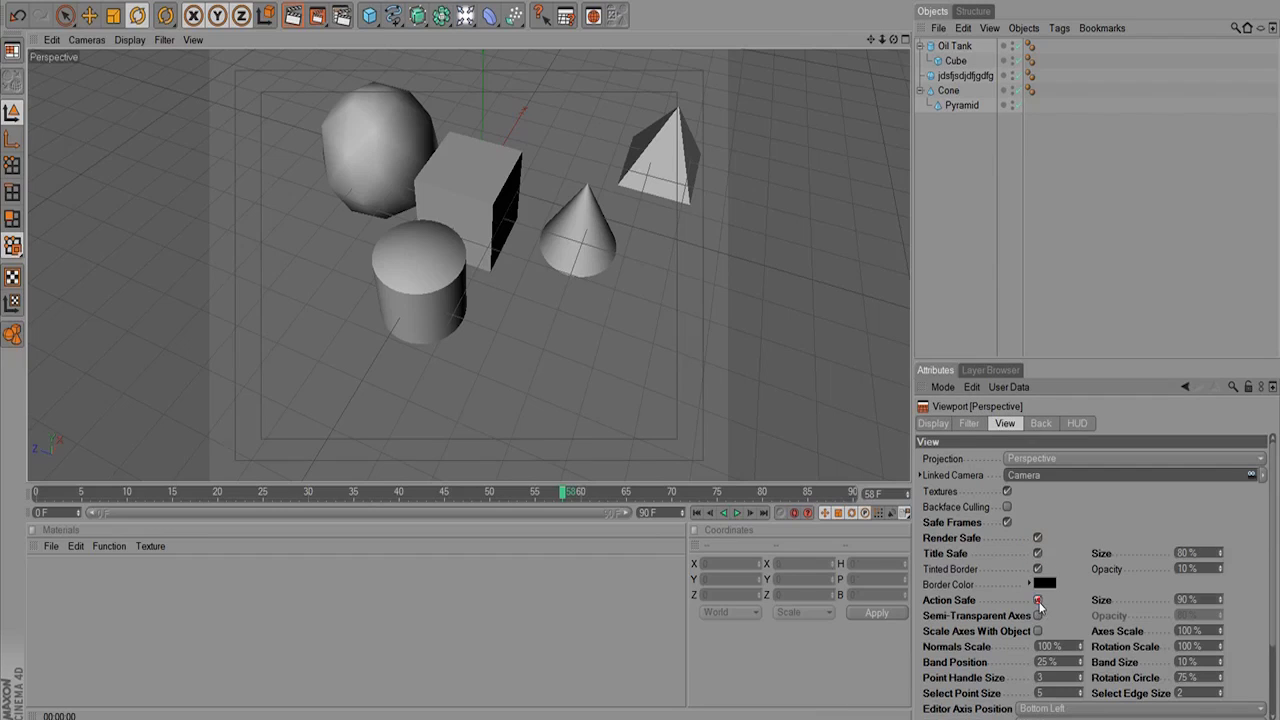
click(1038, 600)
click(1037, 553)
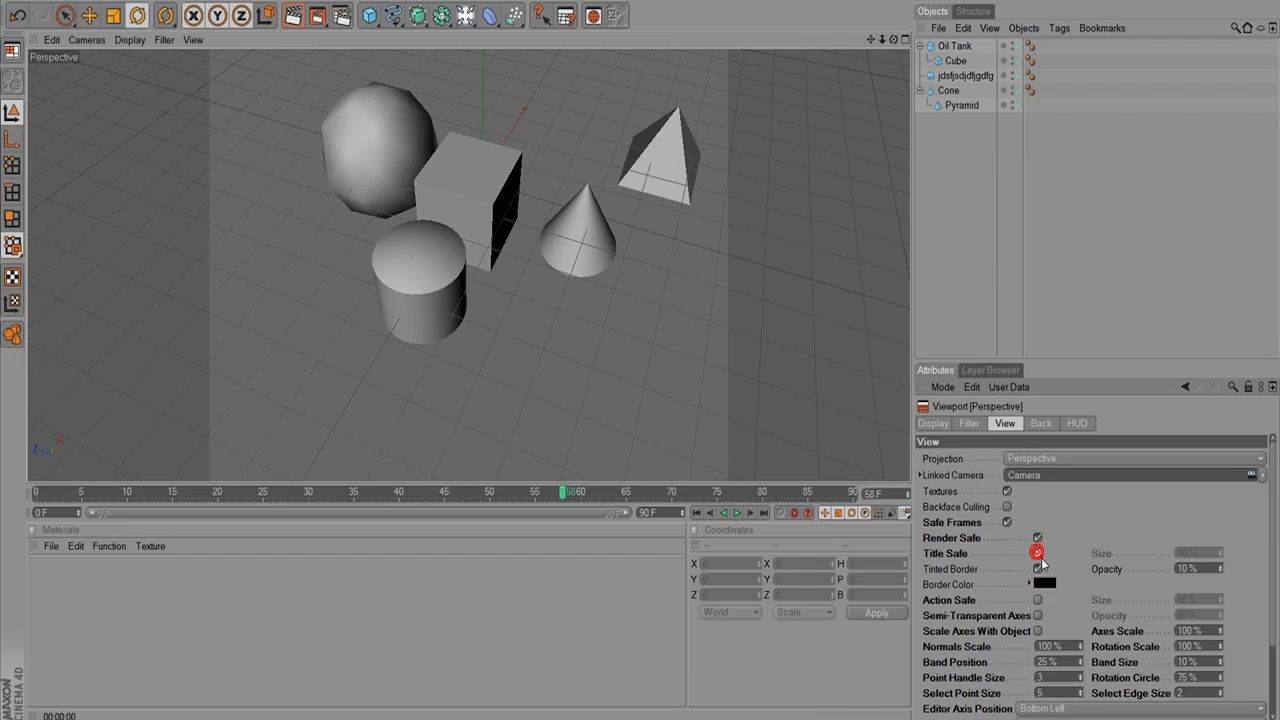
Review the viewport's Filter, Back, HUD and Display settings once more.
click(969, 423)
click(1043, 424)
click(1076, 423)
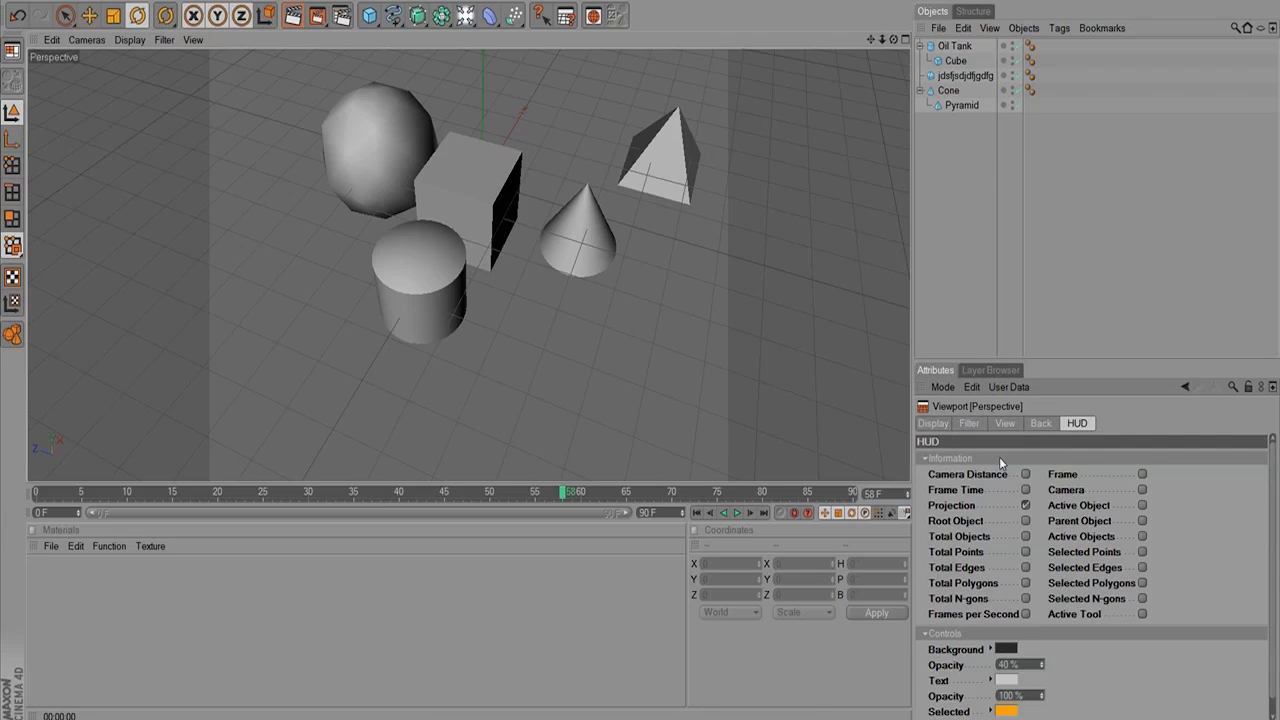
click(933, 425)
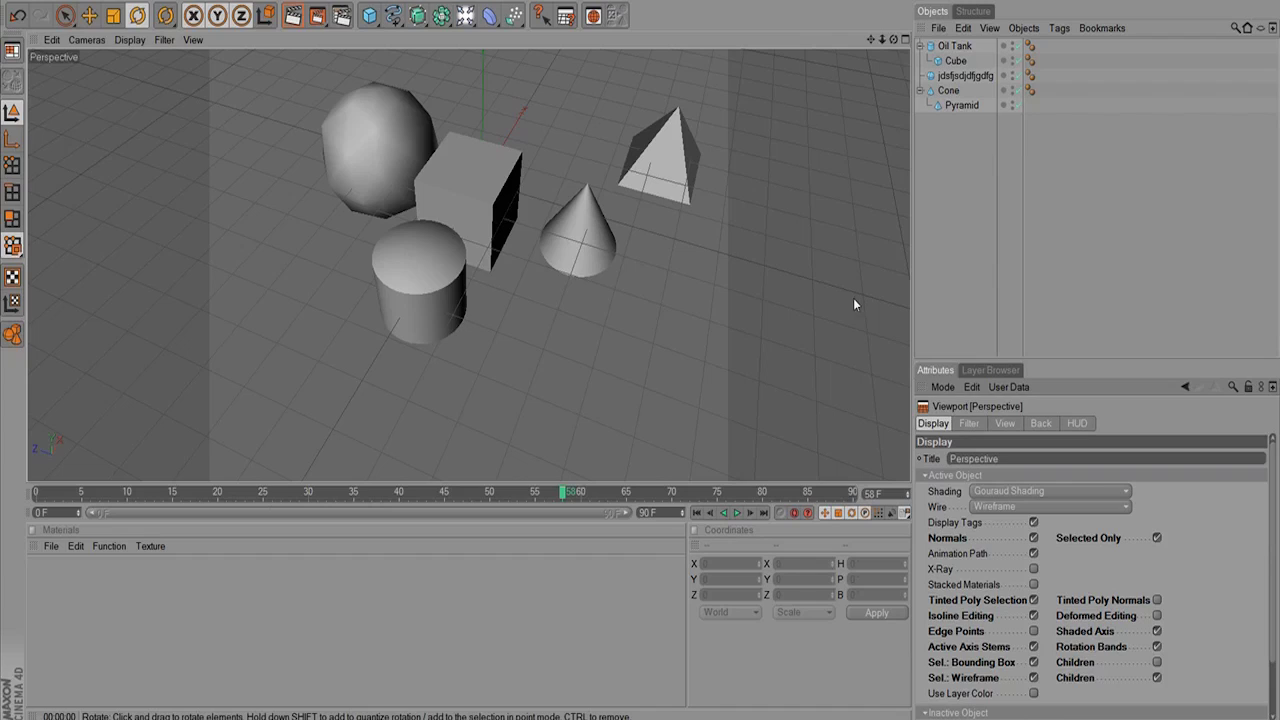
Show the Layer Browser and examine the layer options available for the pyramid.
click(990, 370)
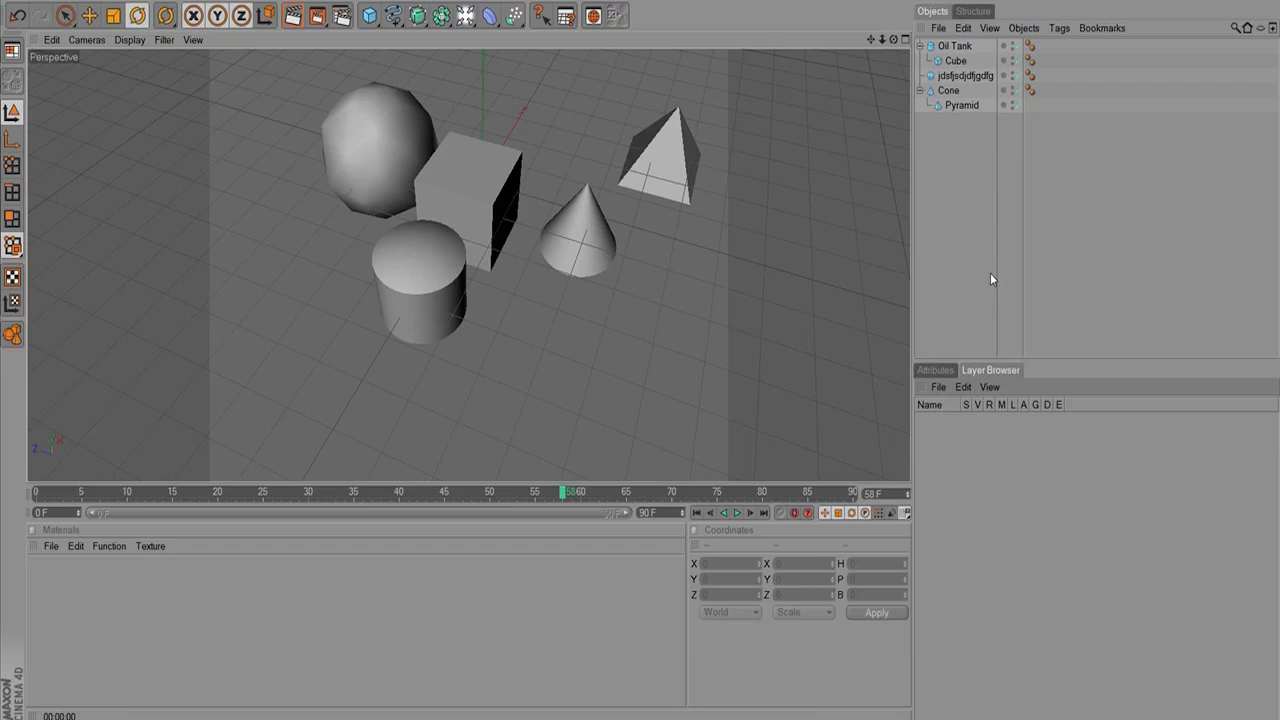
click(1005, 106)
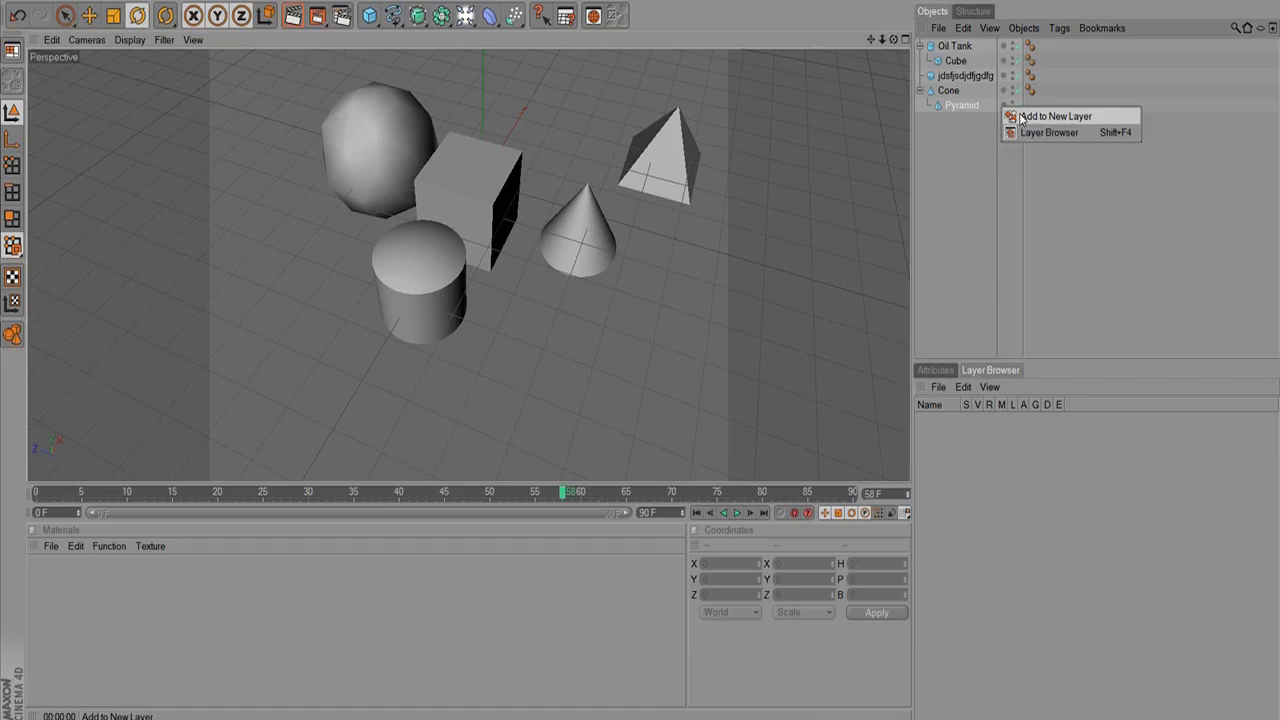
click(972, 224)
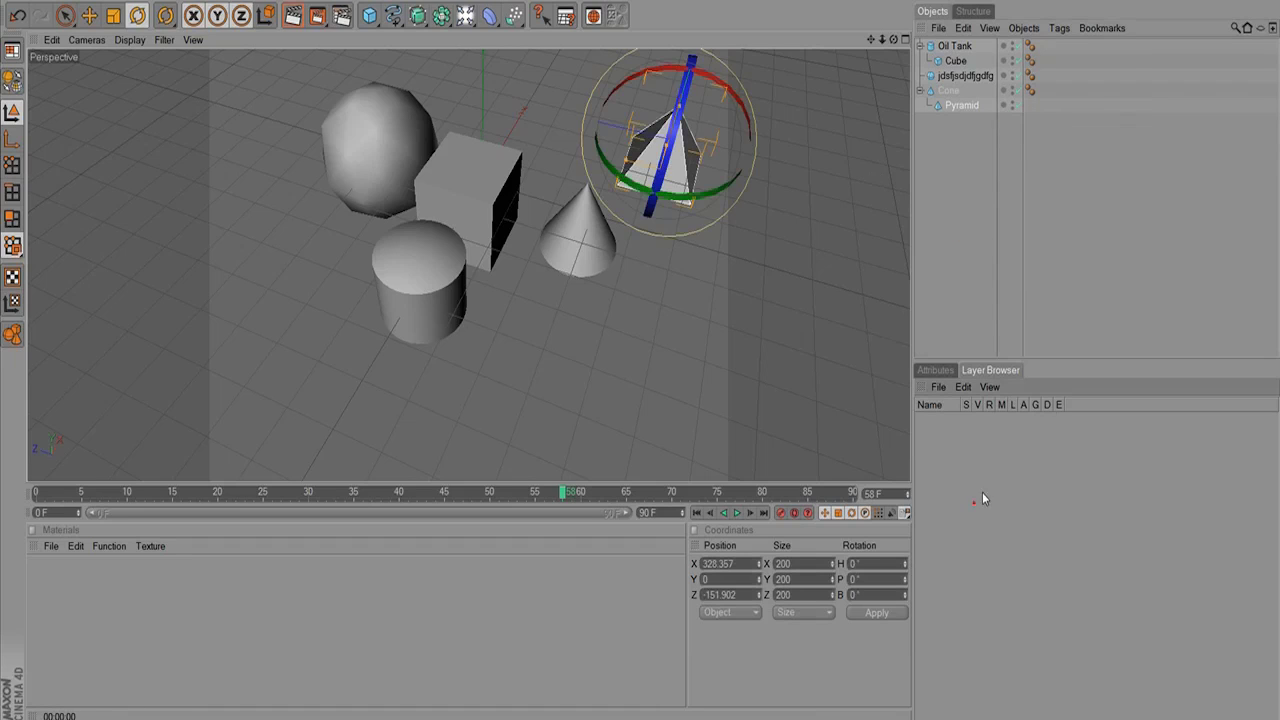
Create a new layer in the Layer Browser, keep its pink colour, and name it My Layer 1.
right_click(946, 429)
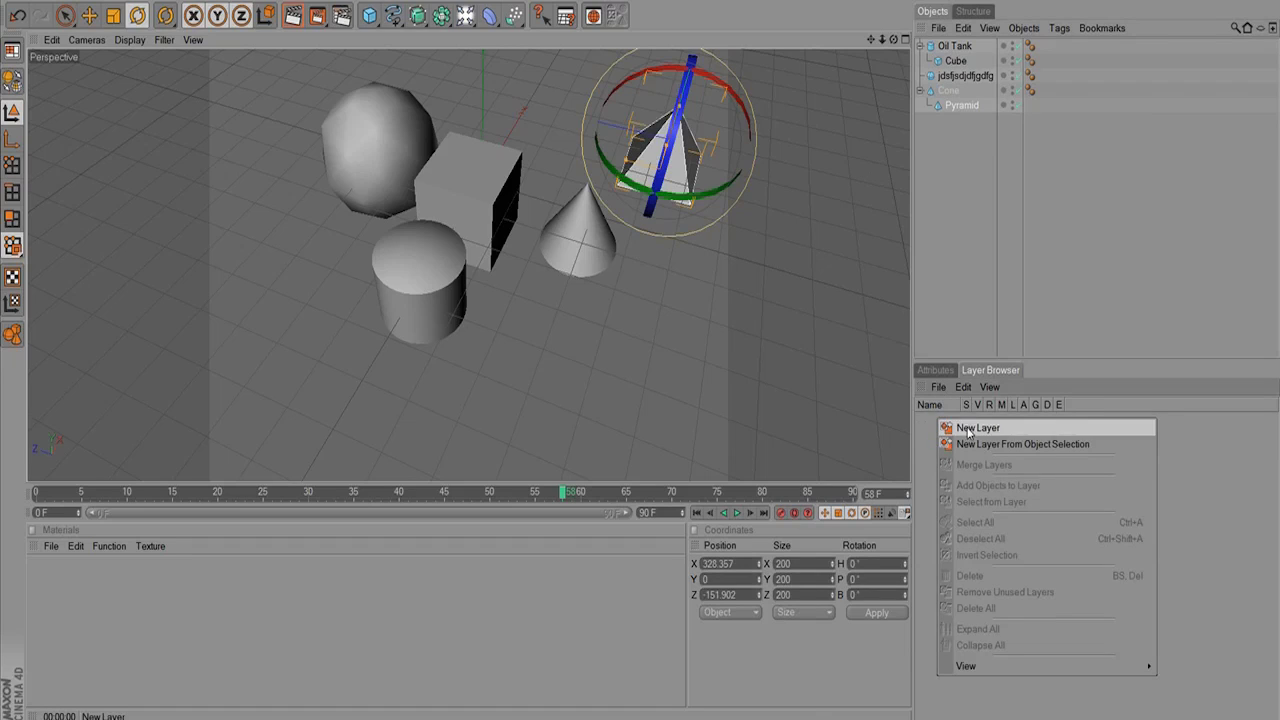
click(936, 392)
click(938, 389)
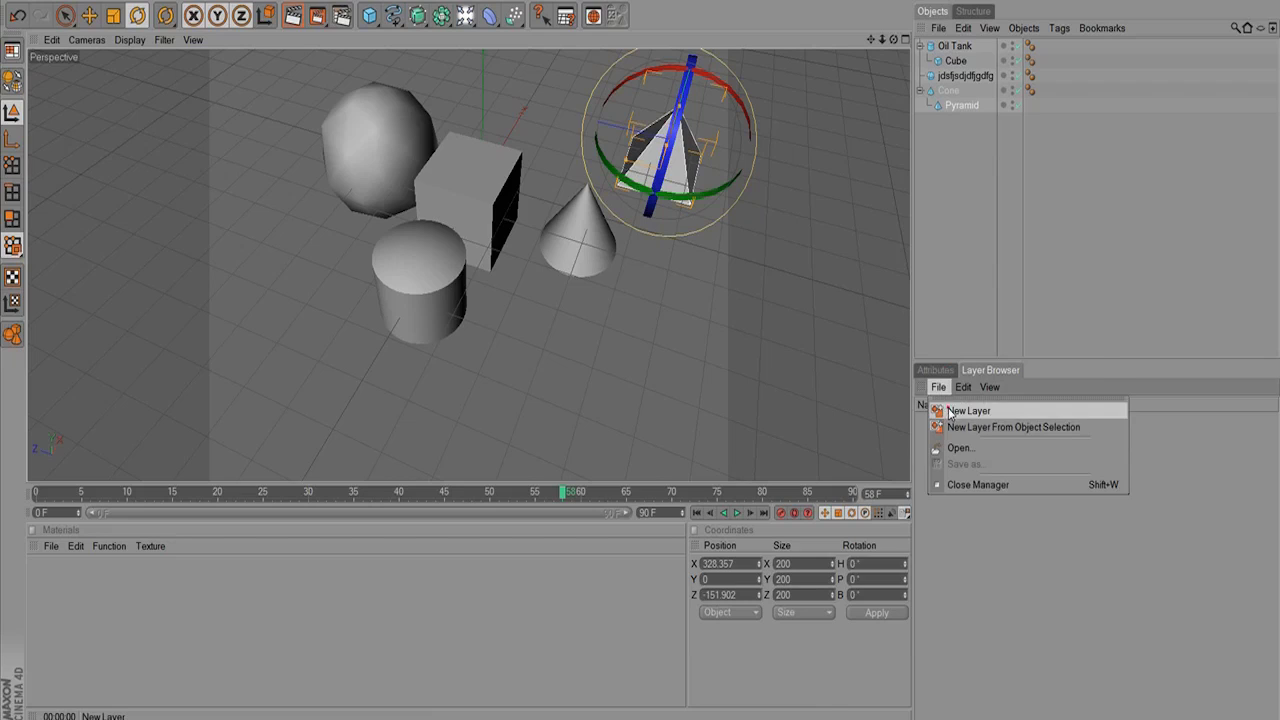
click(952, 412)
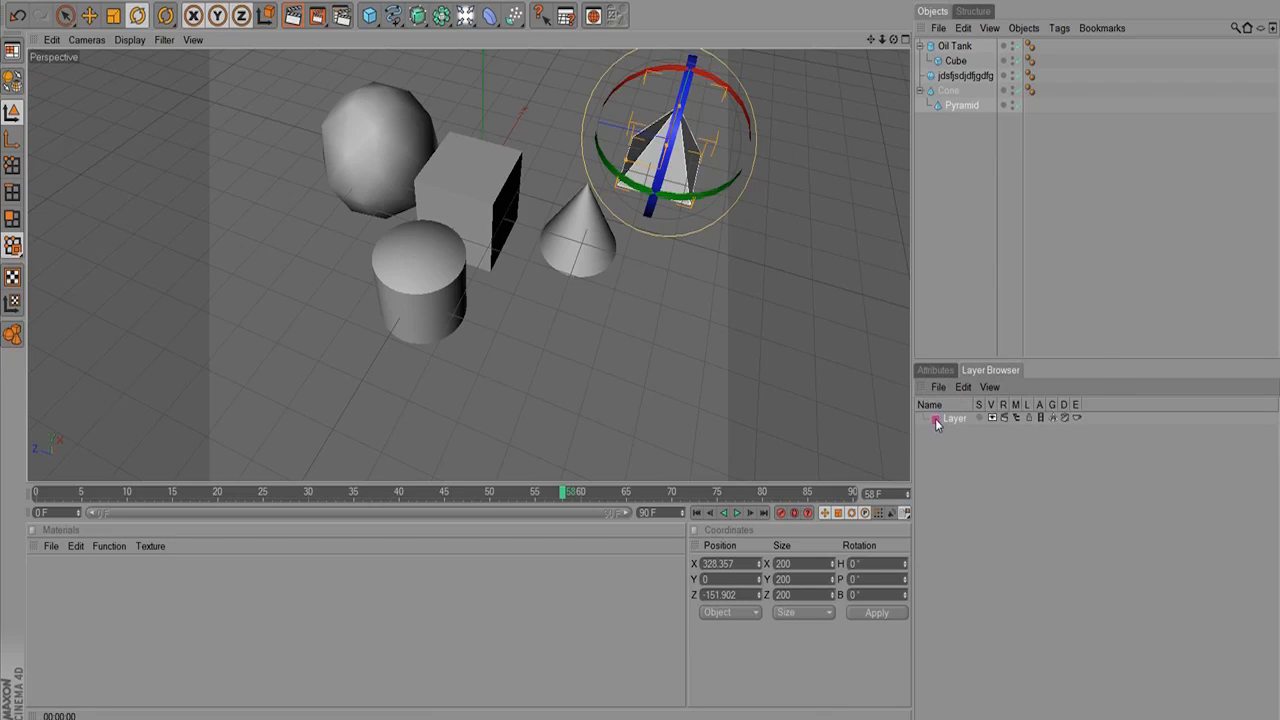
click(934, 419)
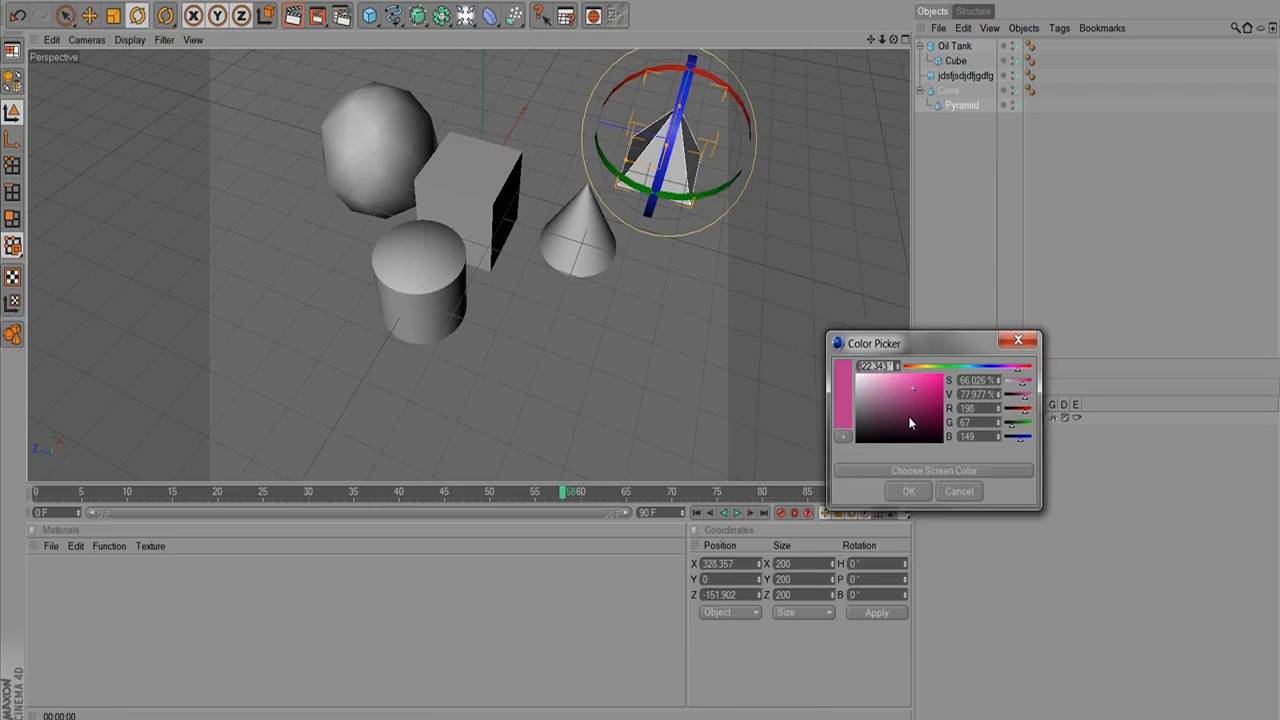
click(960, 491)
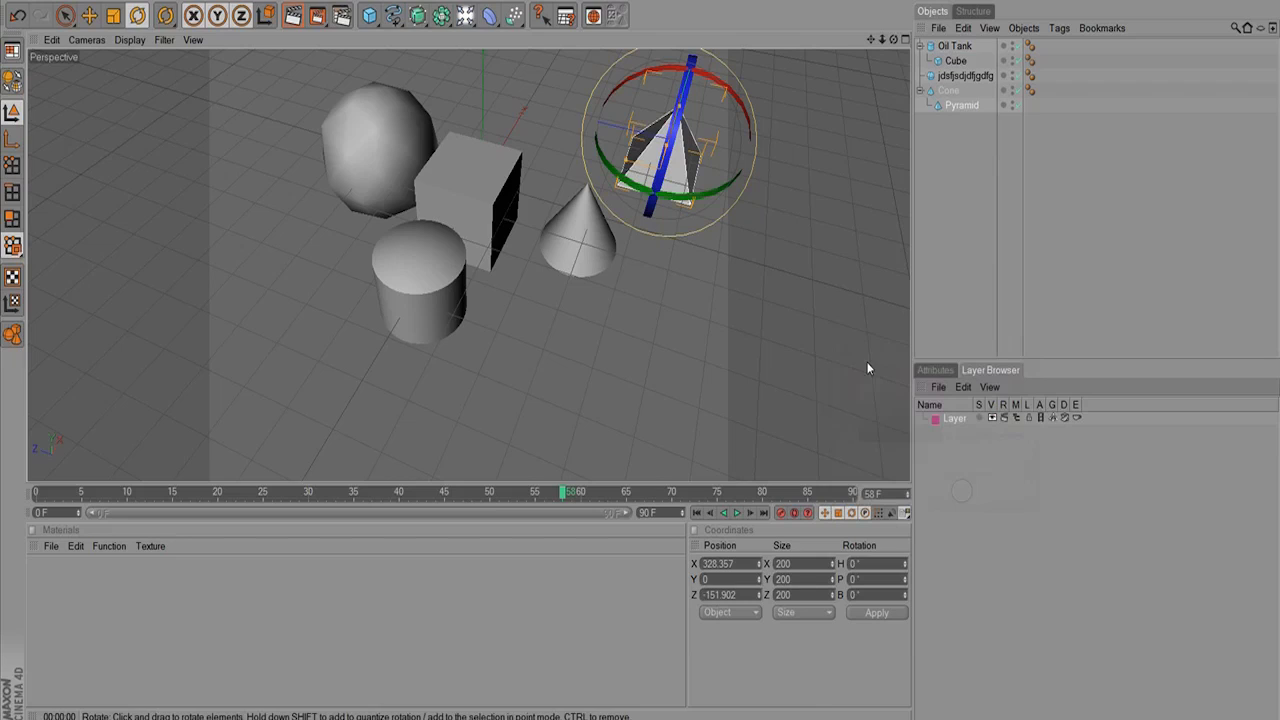
double_click(955, 419)
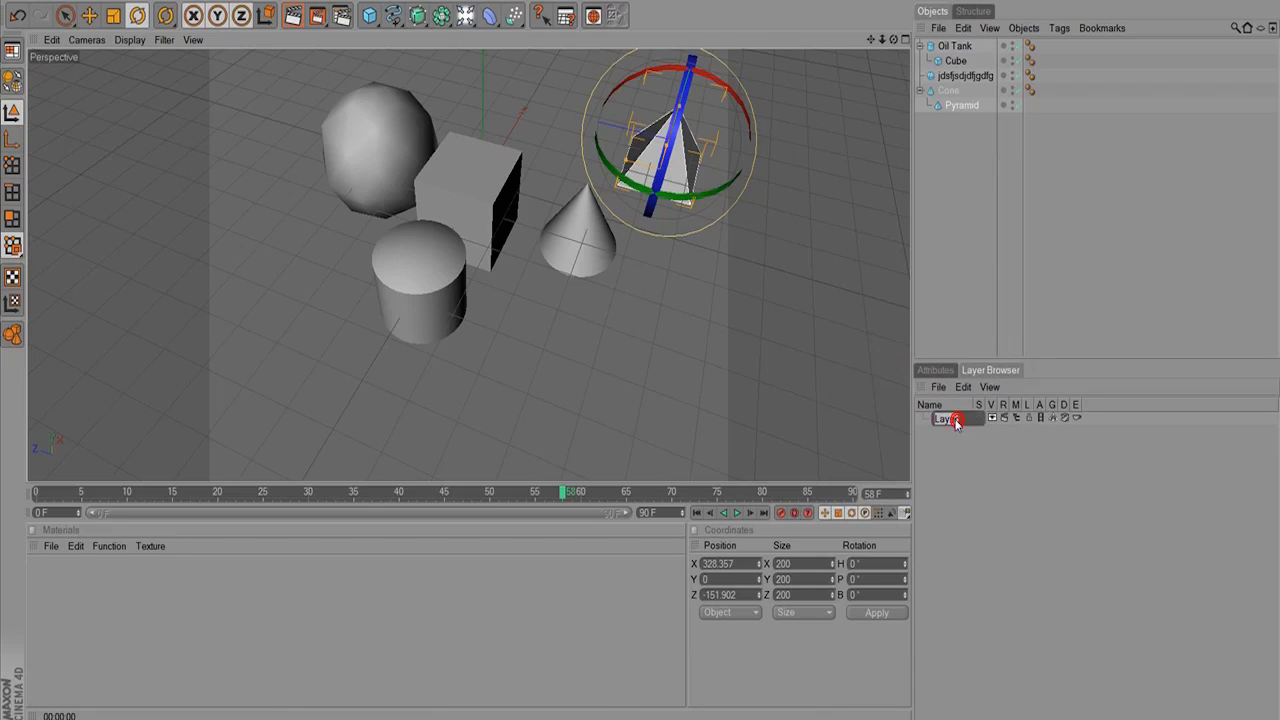
text(My)
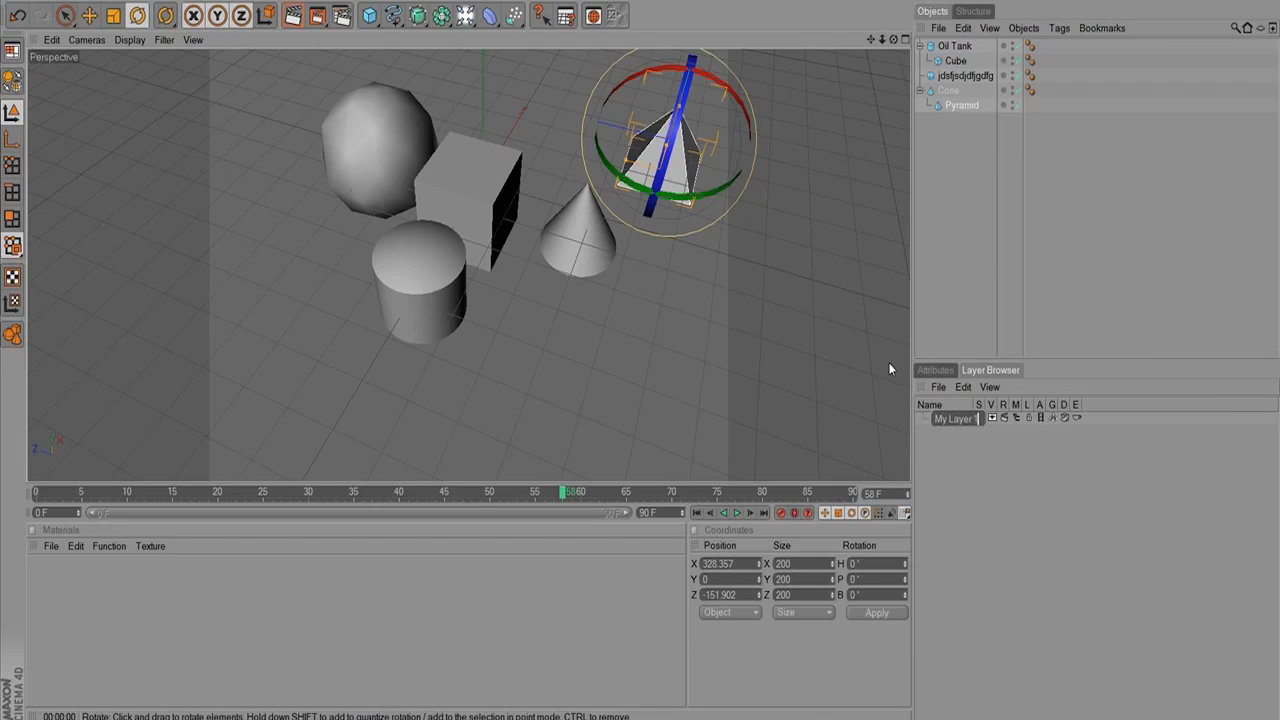
key(Return)
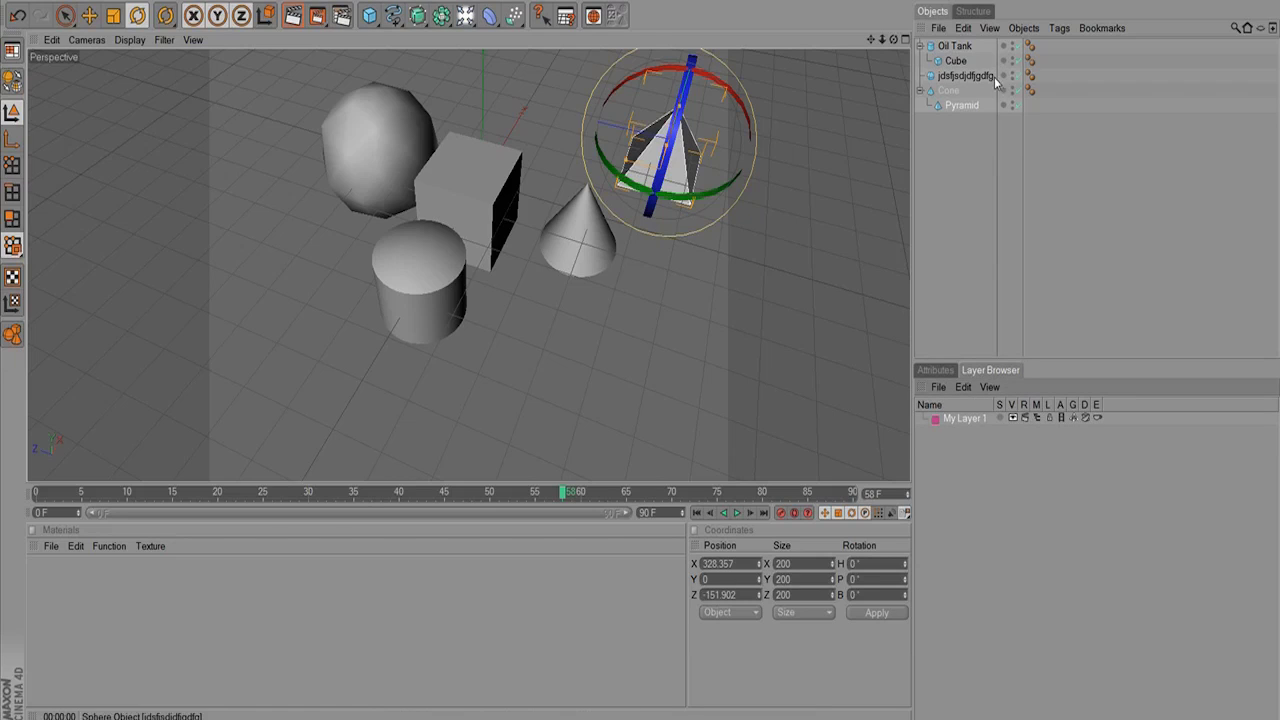
Assign the Pyramid and the Cube to My Layer 1.
click(1005, 106)
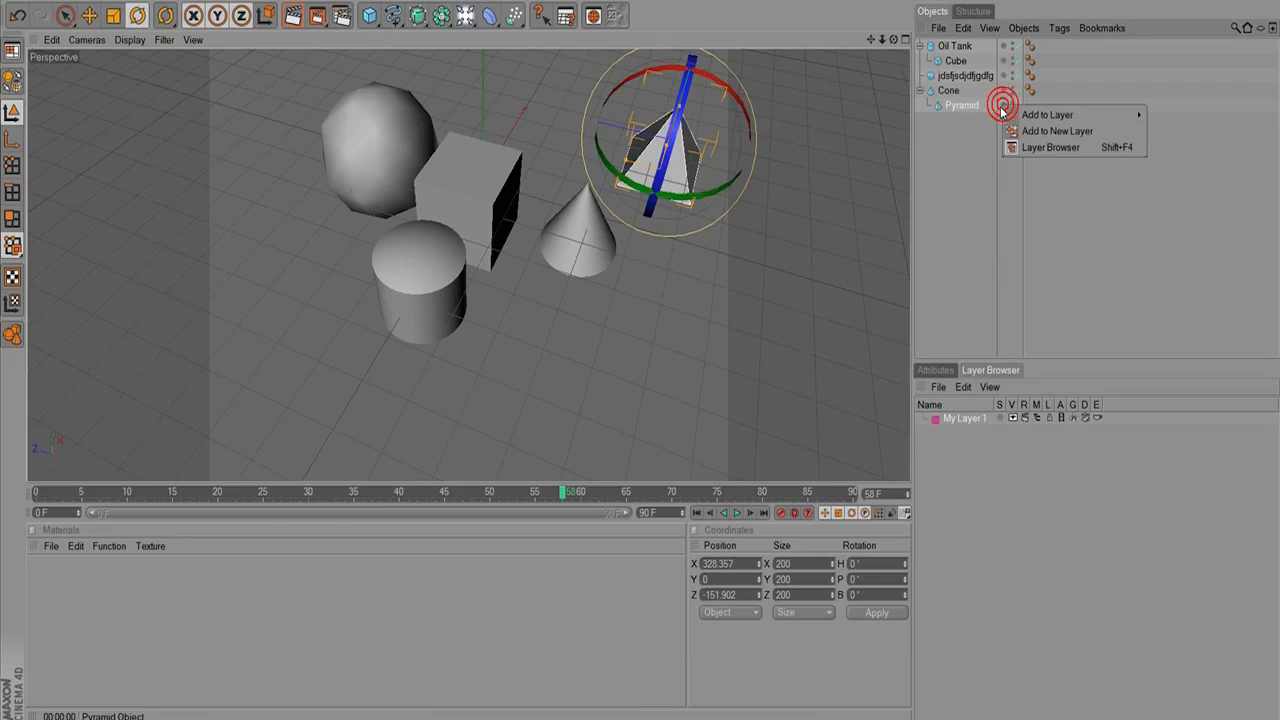
mouse_move(1020, 116)
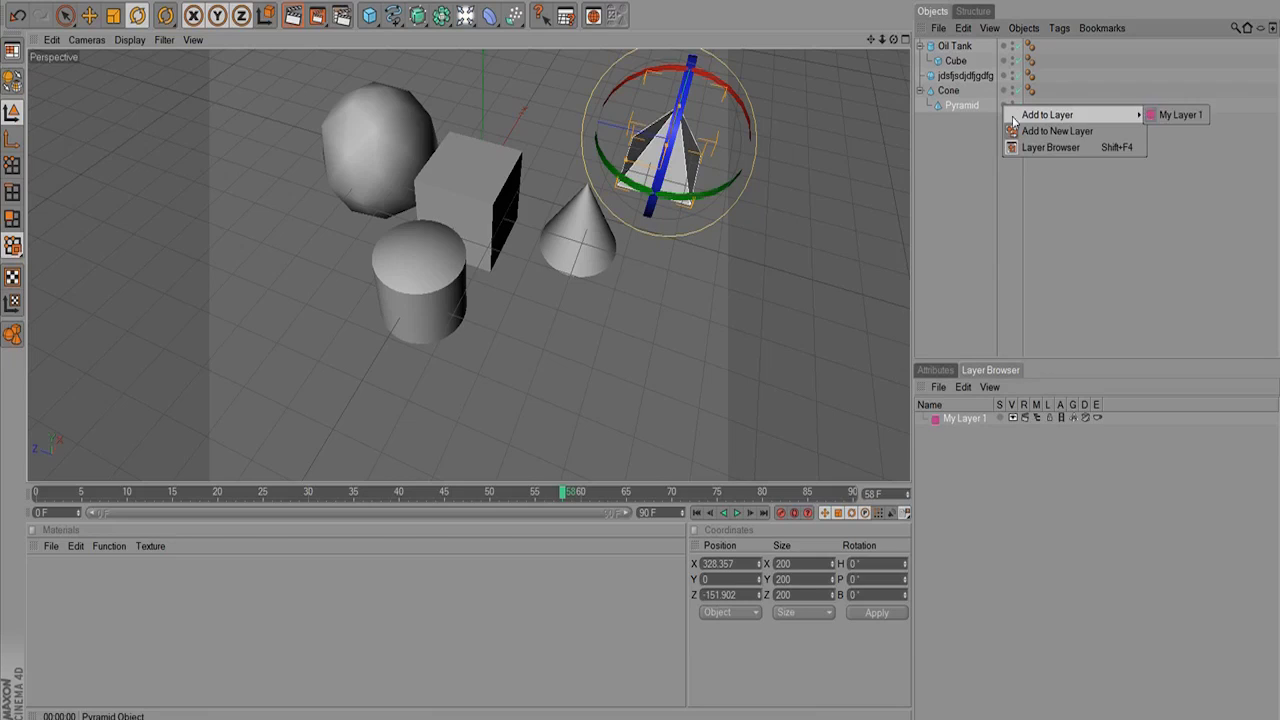
click(974, 125)
drag(956, 105, 950, 421)
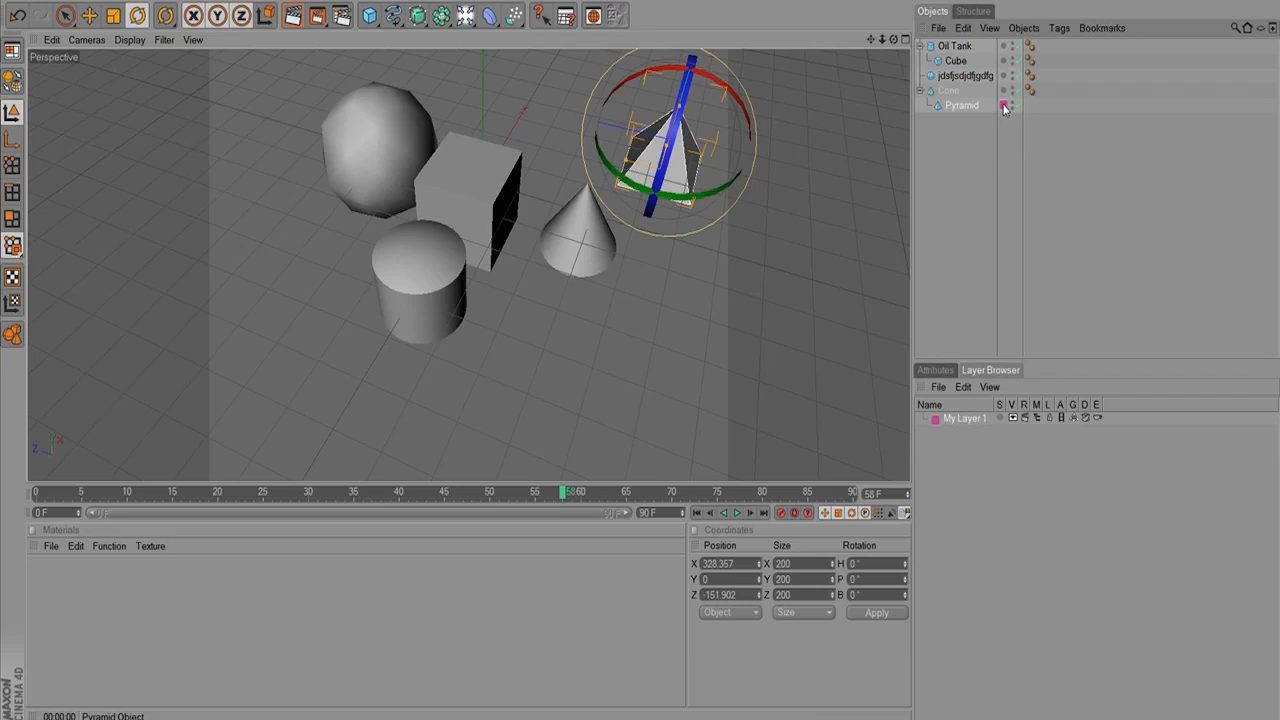
drag(956, 61, 976, 420)
Create a second layer and name it My Layer Dos.
click(938, 387)
click(950, 411)
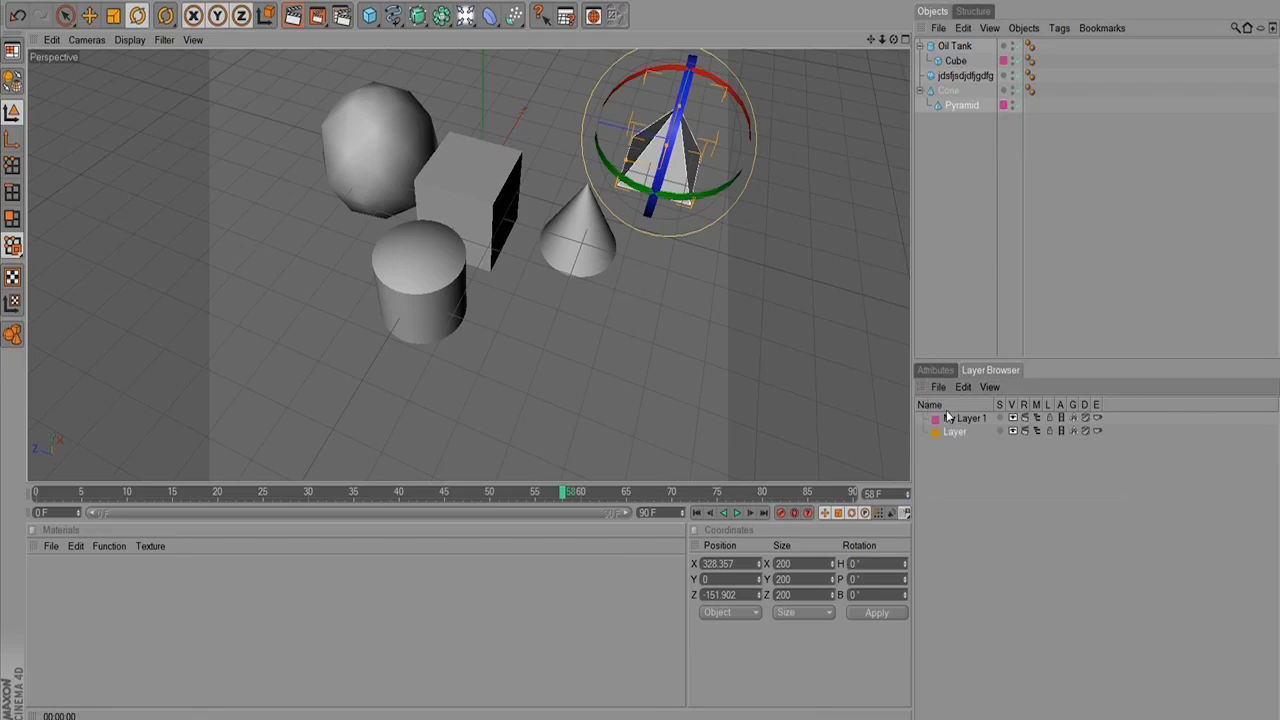
double_click(957, 434)
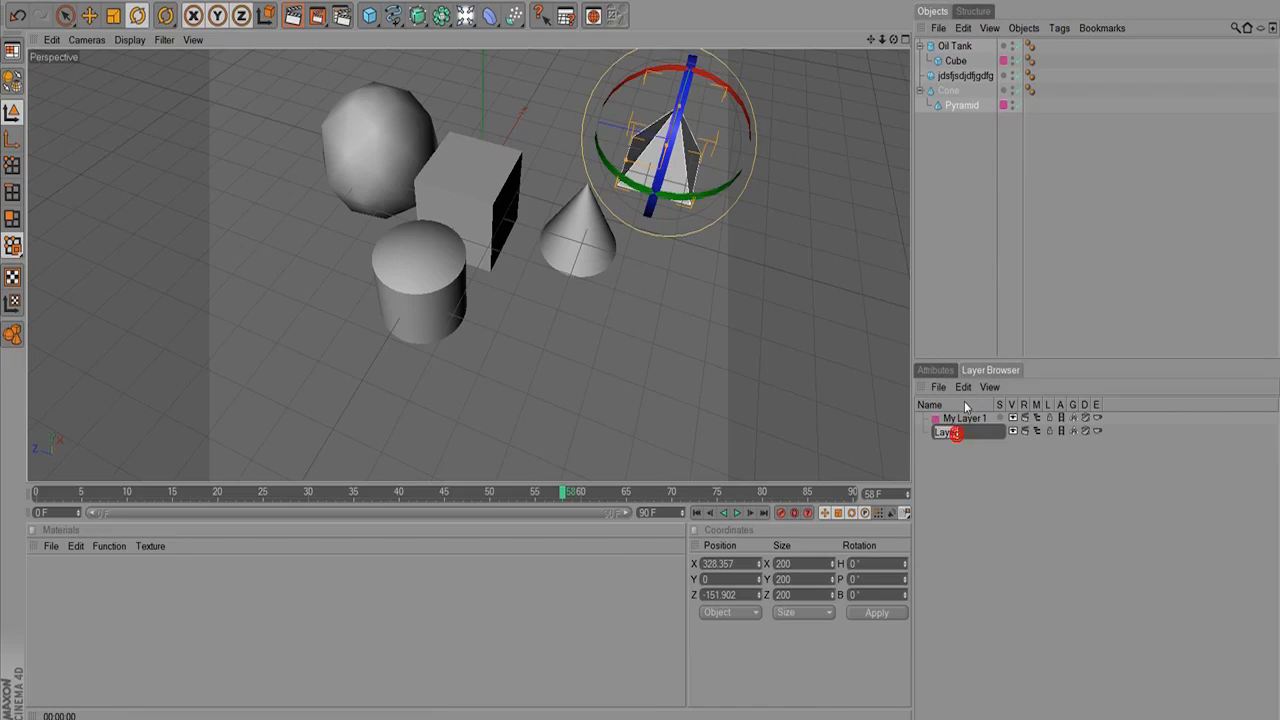
text(My Layer Dos)
key(Return)
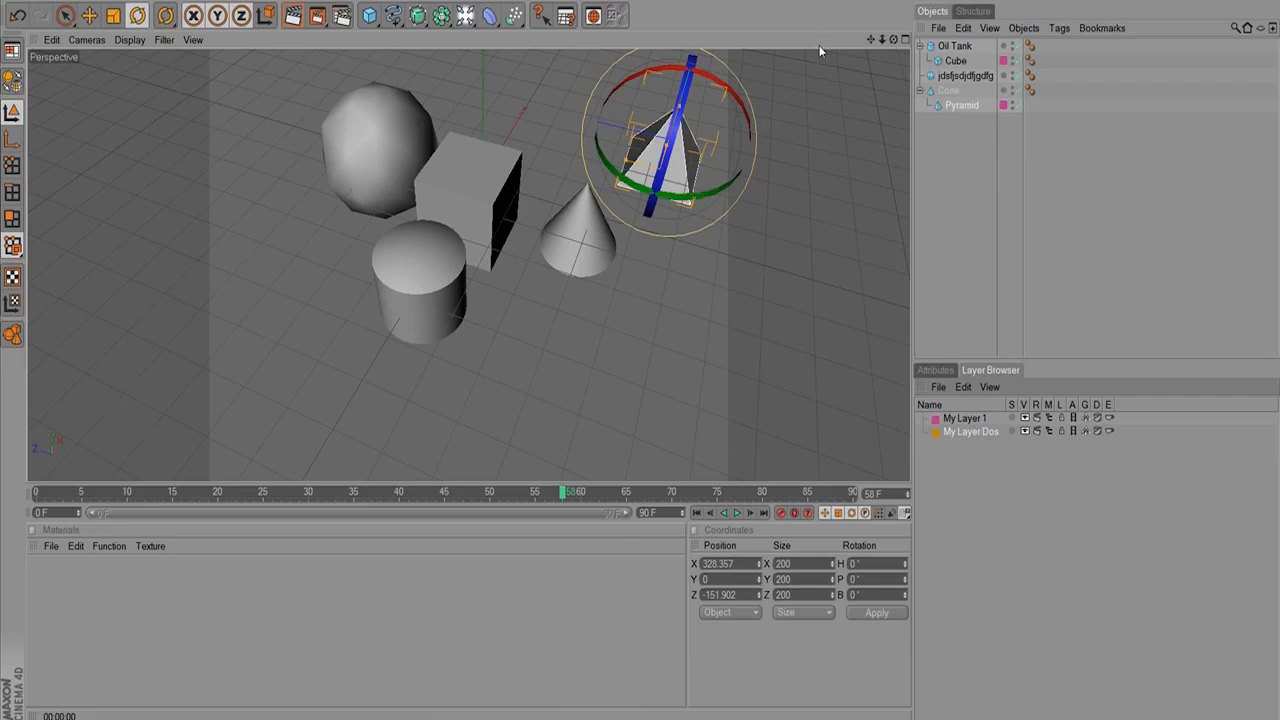
Add the Cone and the Oil Tank to the layer My Layer Dos.
click(1005, 91)
mouse_move(1070, 100)
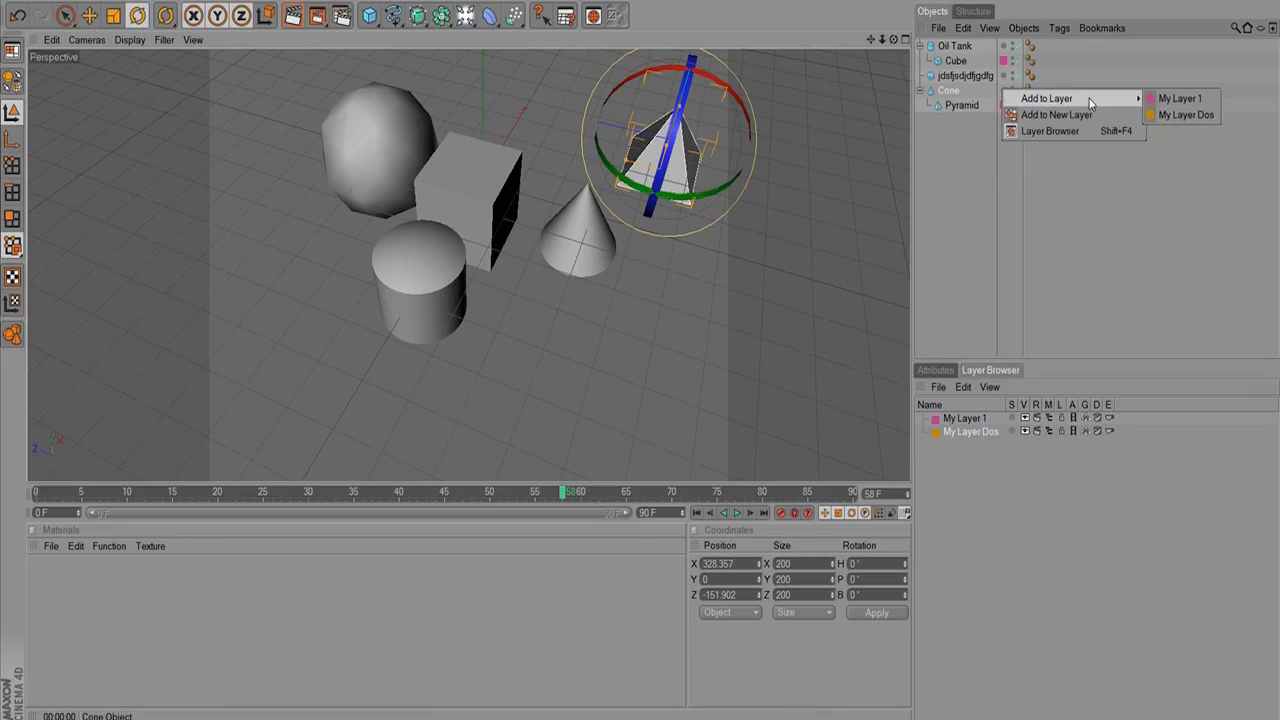
click(1182, 115)
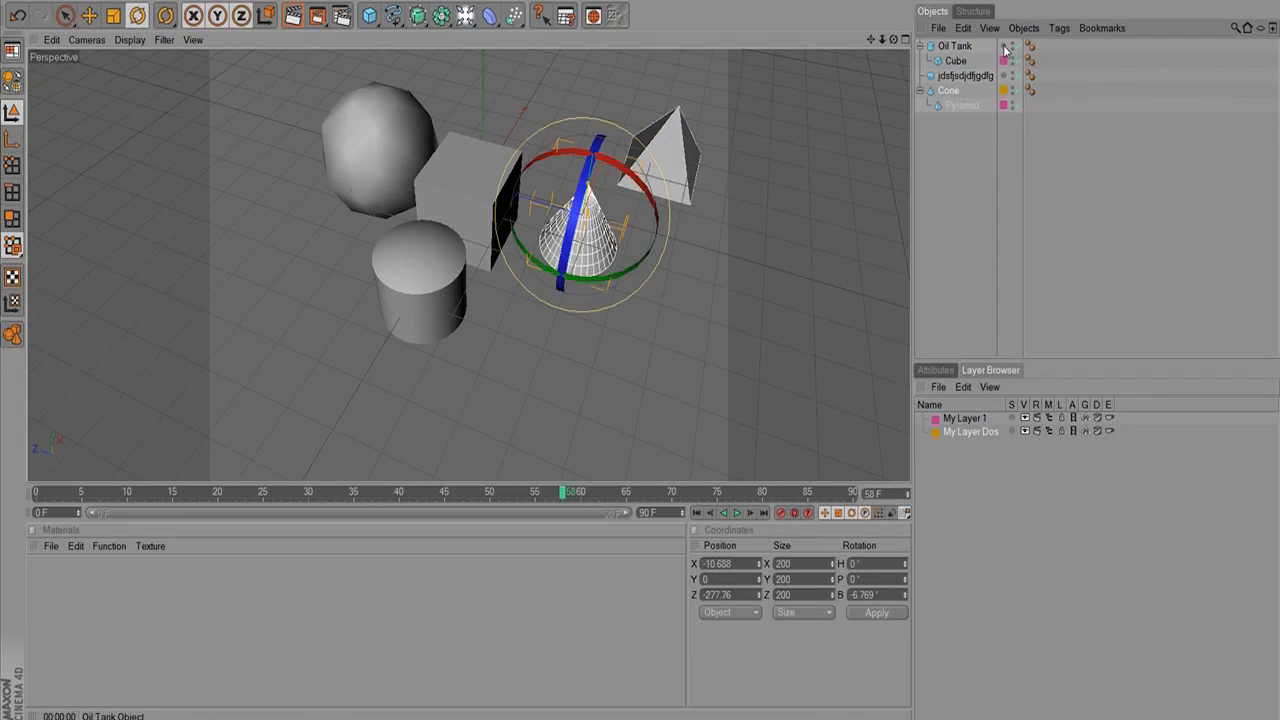
click(1005, 46)
mouse_move(1108, 49)
click(1158, 66)
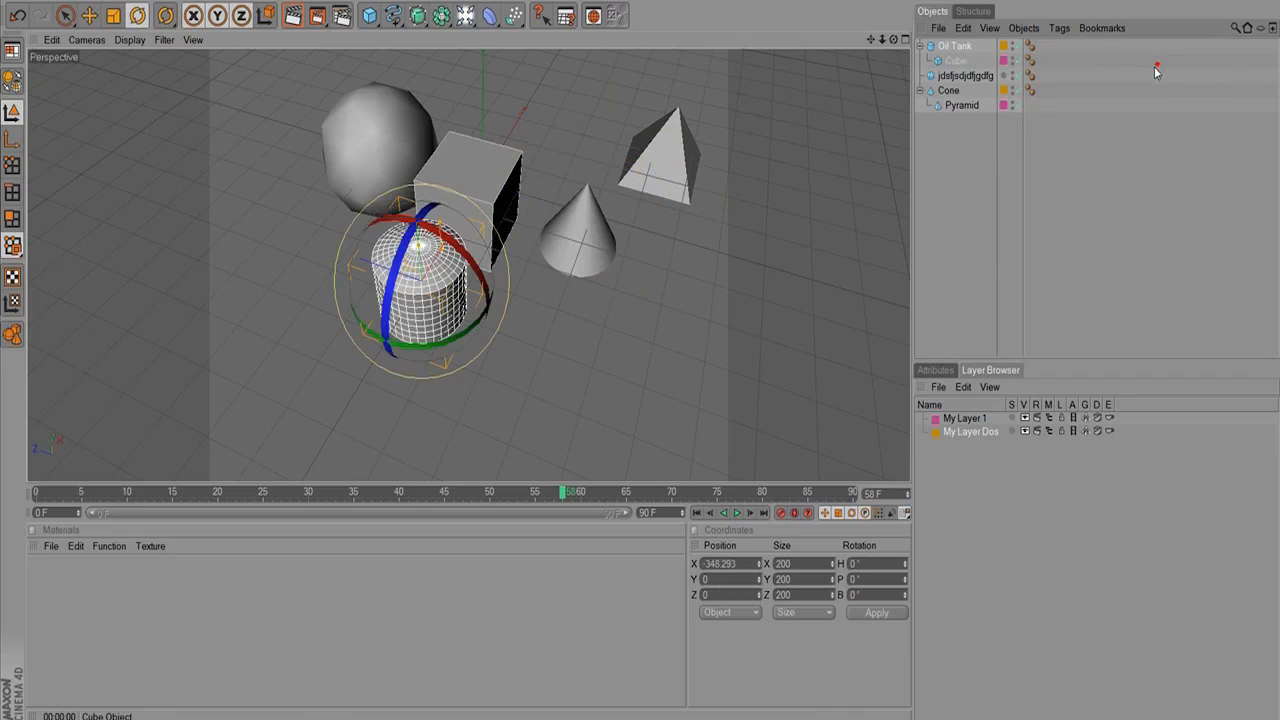
Add the sphere object to a new layer and rename that layer Blue.
click(1002, 76)
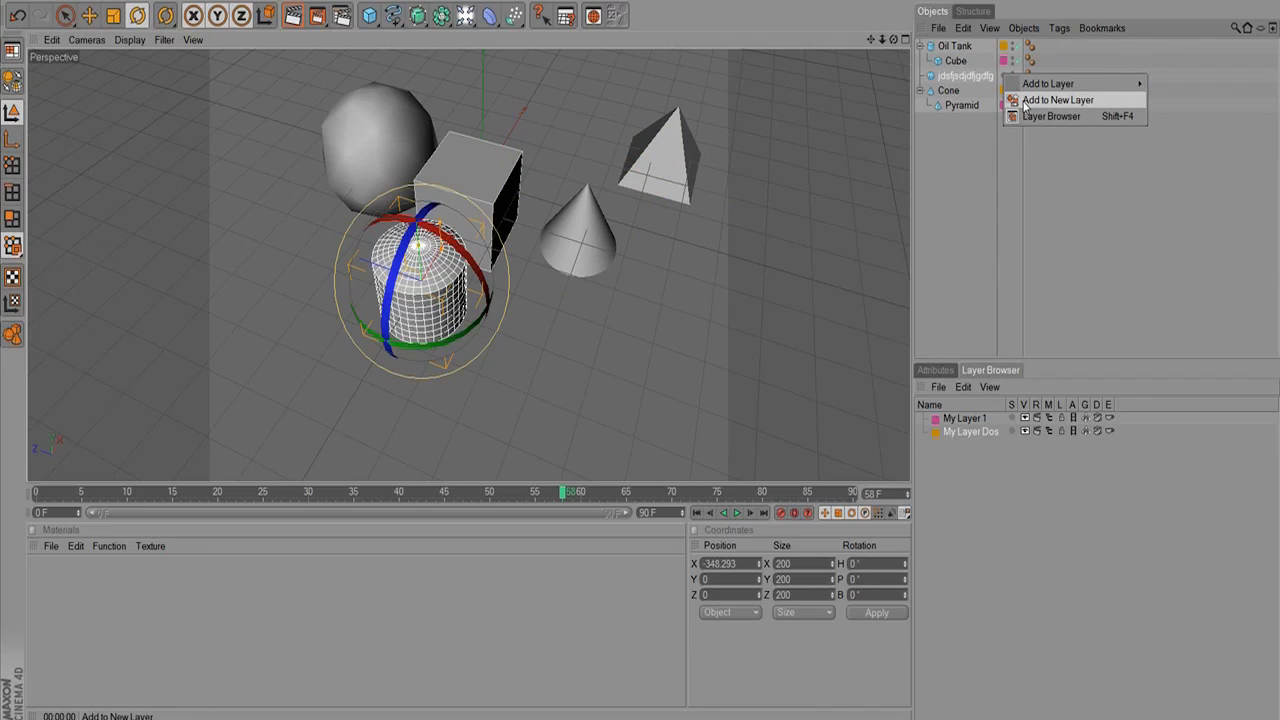
click(1057, 100)
double_click(948, 445)
text(E)
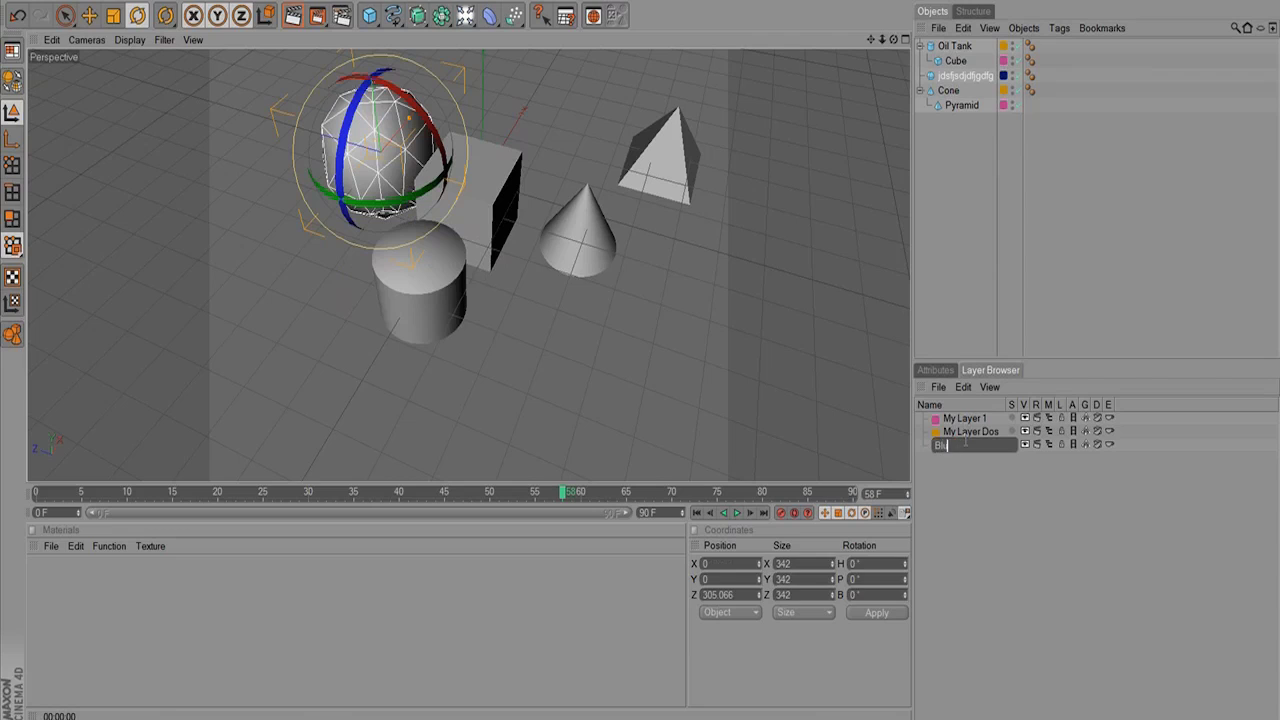
text(lue)
key(Return)
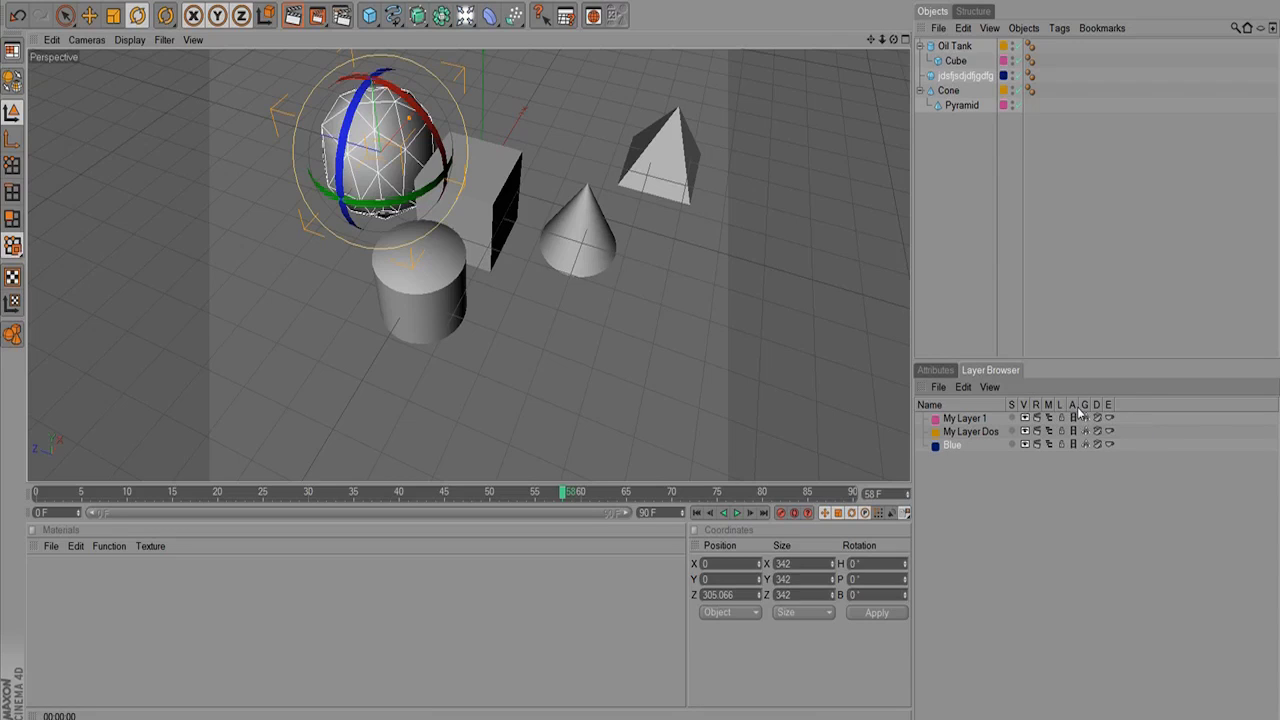
Solo My Layer 1, My Layer Dos and Blue in turn, and turn solo off again for each.
click(998, 489)
click(1012, 417)
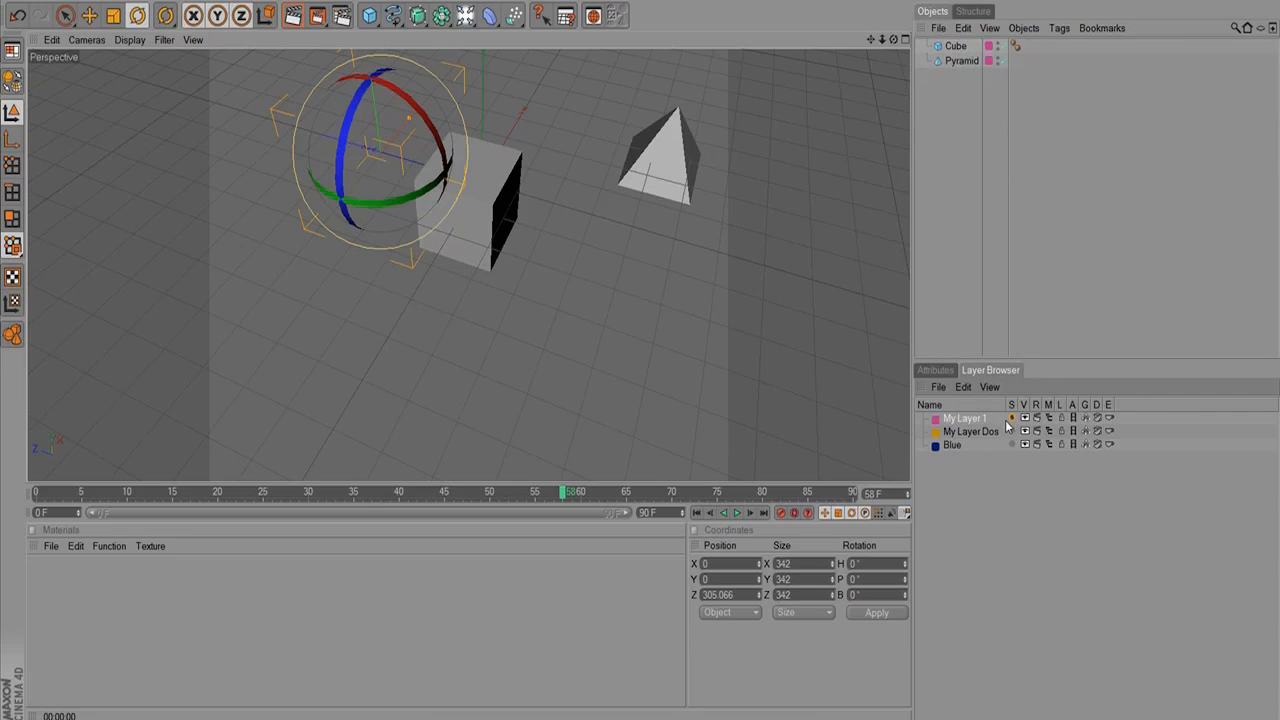
click(1012, 417)
click(1010, 431)
click(1010, 431)
click(1011, 444)
click(1010, 431)
click(1012, 417)
click(1012, 417)
click(1010, 431)
click(1011, 444)
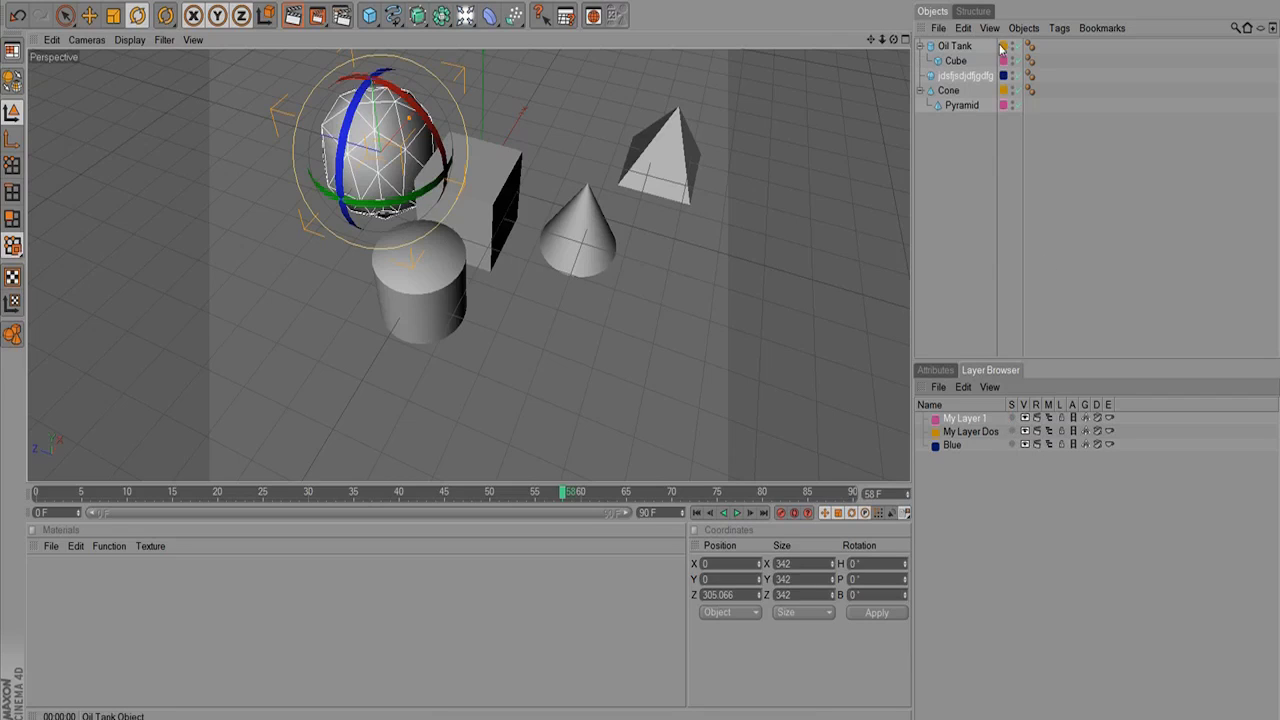
Hide My Layer 1 in the viewport and in the object list, restoring its visibility each time.
click(1024, 419)
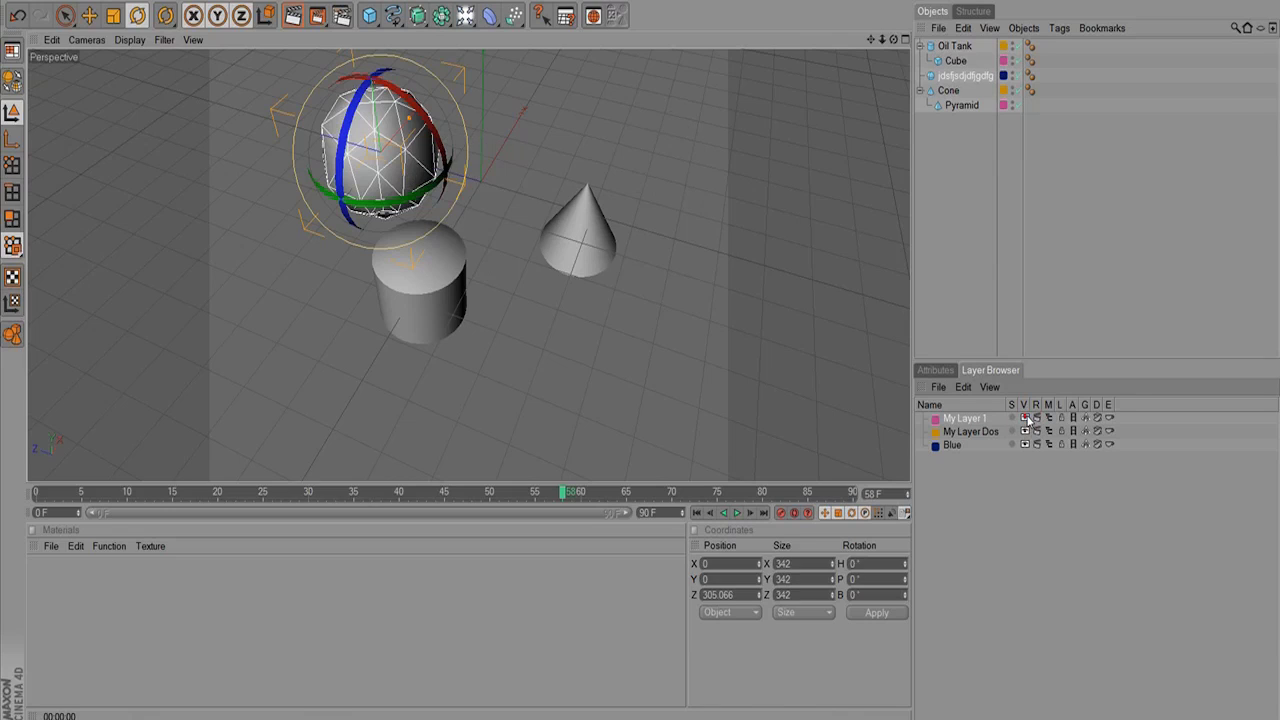
click(1024, 419)
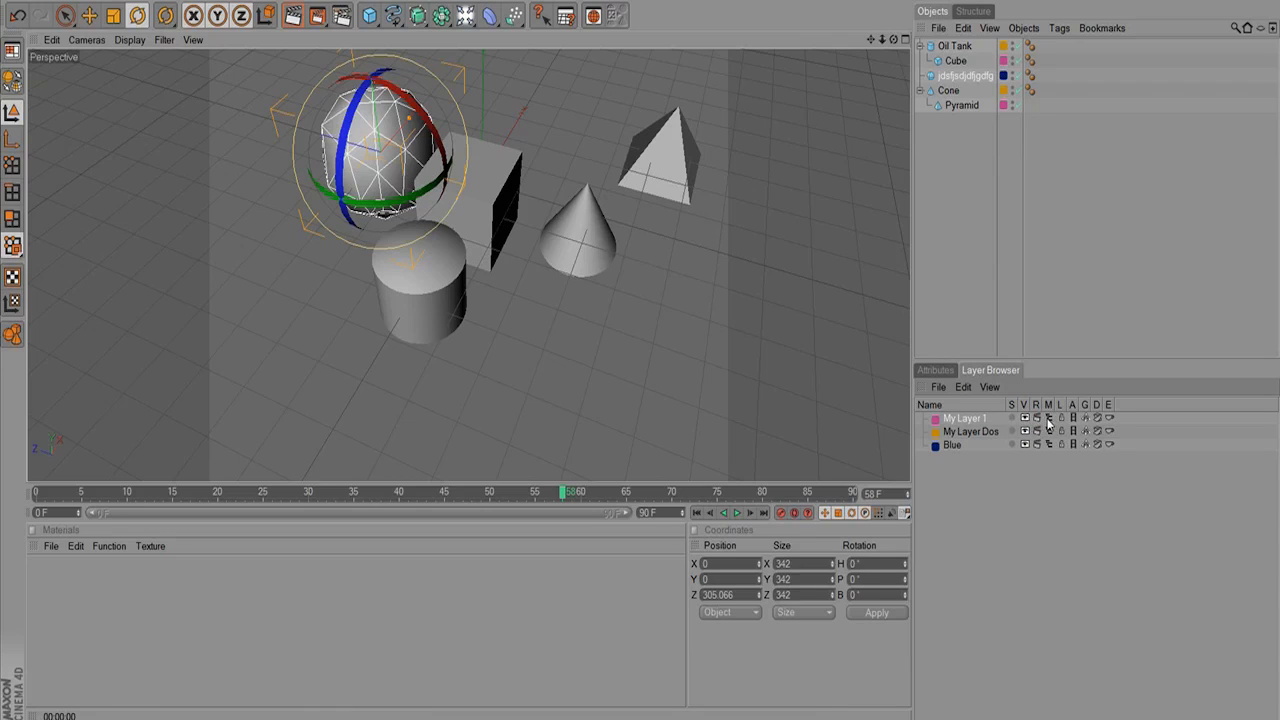
click(1048, 419)
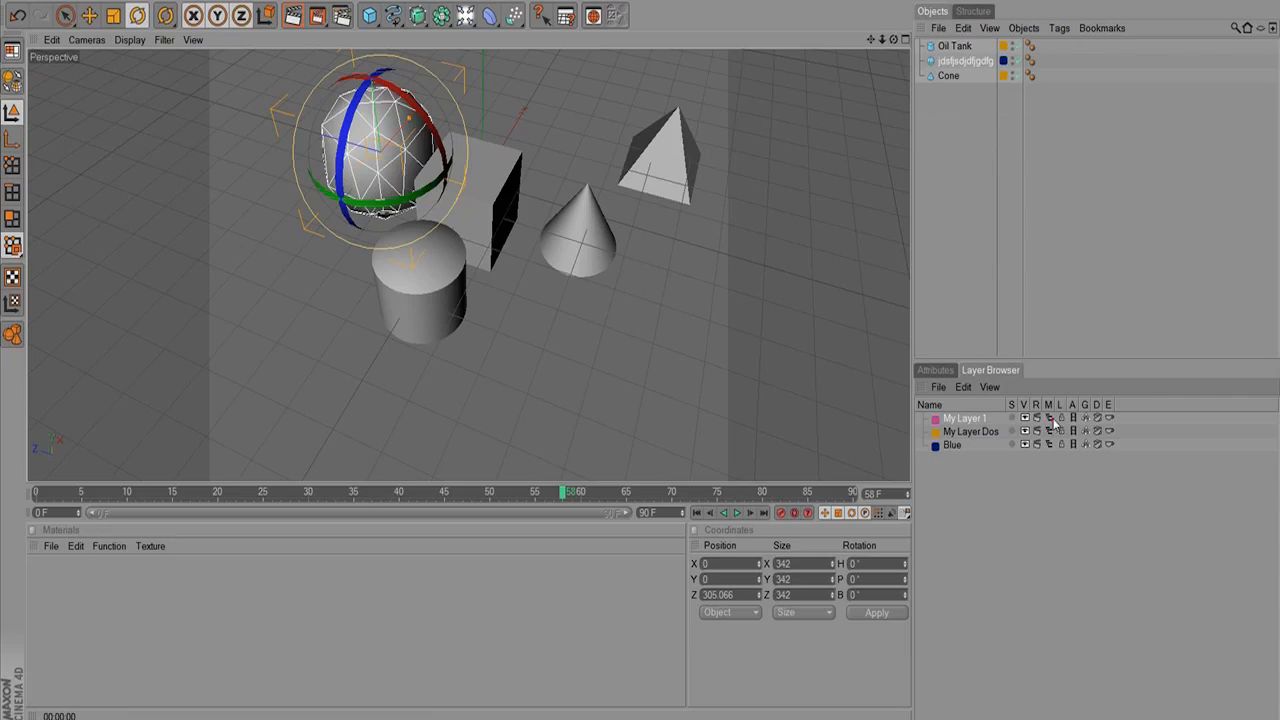
click(1048, 418)
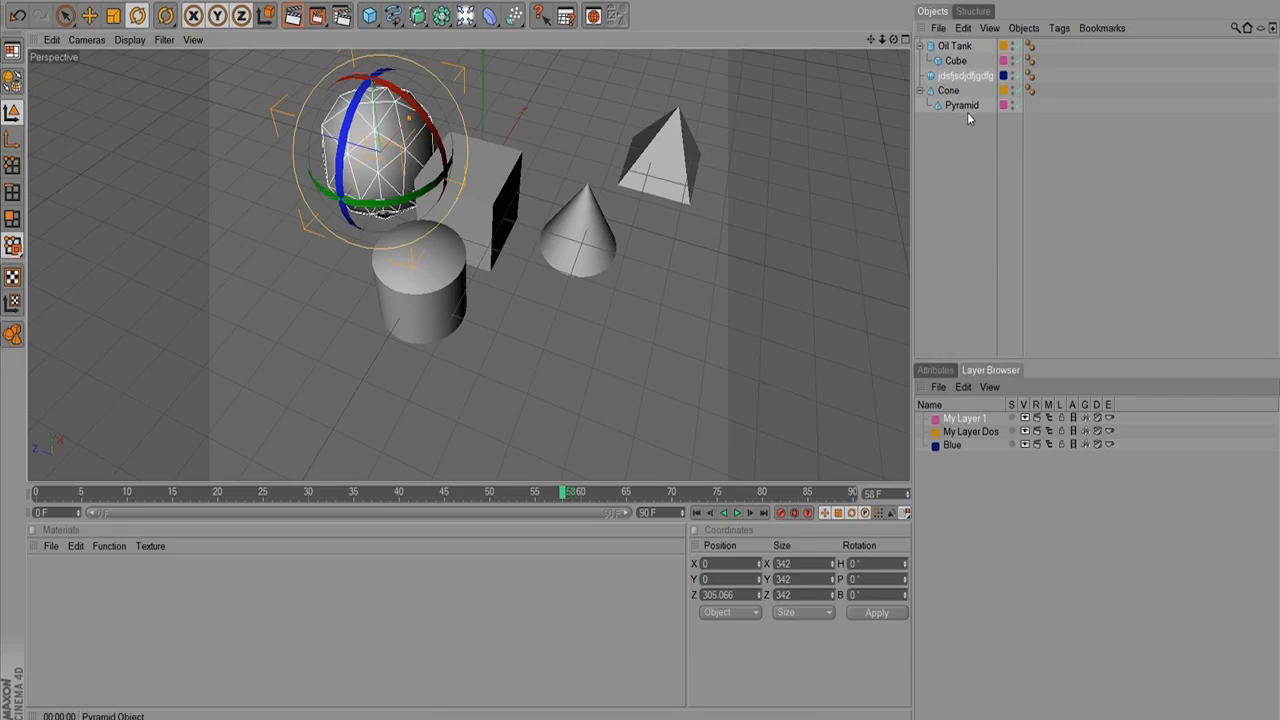
Shrink the object list to enlarge the area below it, and check the sphere's attributes before returning to the Layer Browser.
drag(1058, 361, 1052, 105)
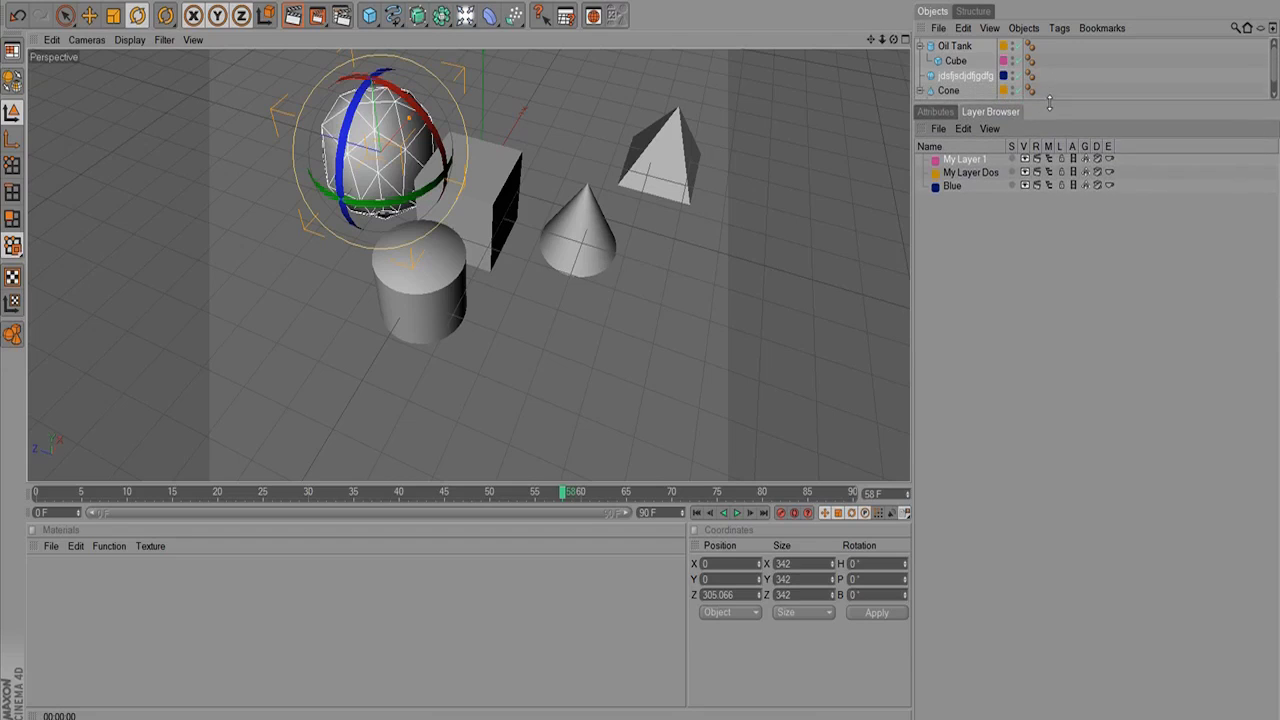
click(935, 112)
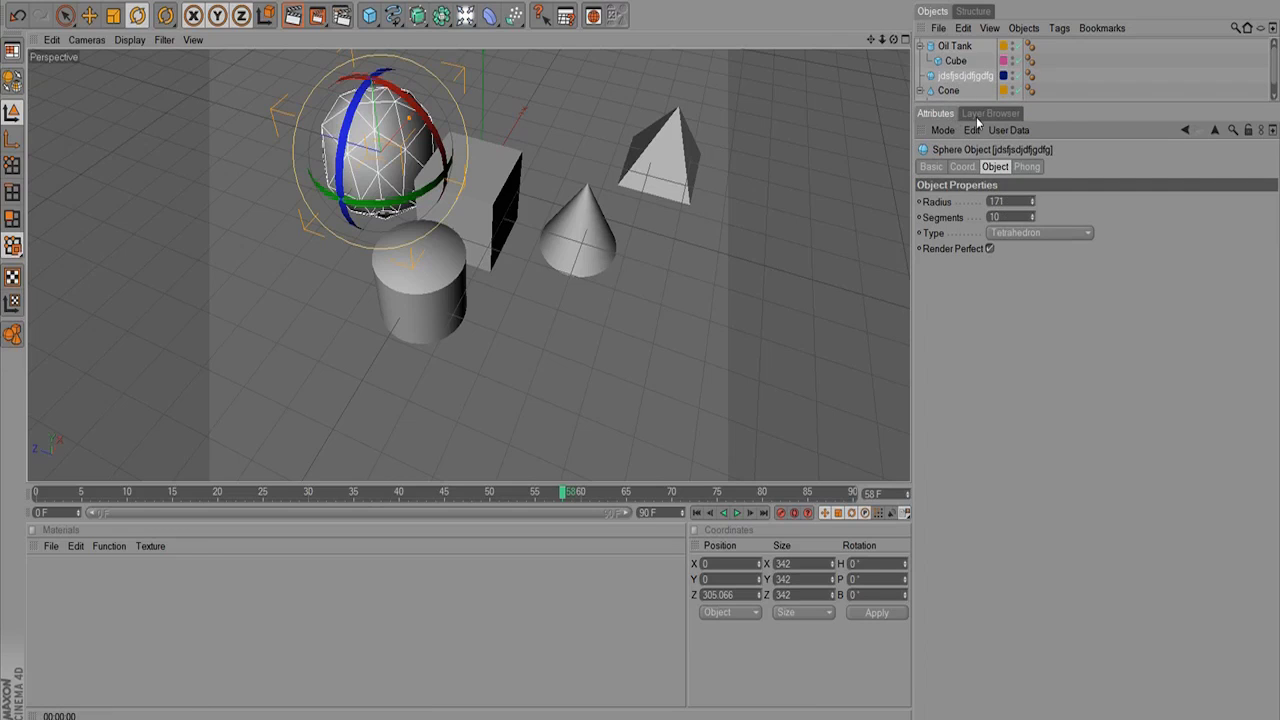
click(982, 113)
Hide My Layer Dos and Blue from the object list and select the Cube and Pyramid that are left.
click(1048, 175)
click(1049, 188)
click(949, 47)
click(952, 61)
click(961, 29)
click(941, 70)
click(947, 48)
click(952, 61)
Hide My Layer 1 from the object list, show all three layers there again, and restore the list's height.
click(1048, 161)
click(1049, 188)
click(1048, 175)
click(1048, 161)
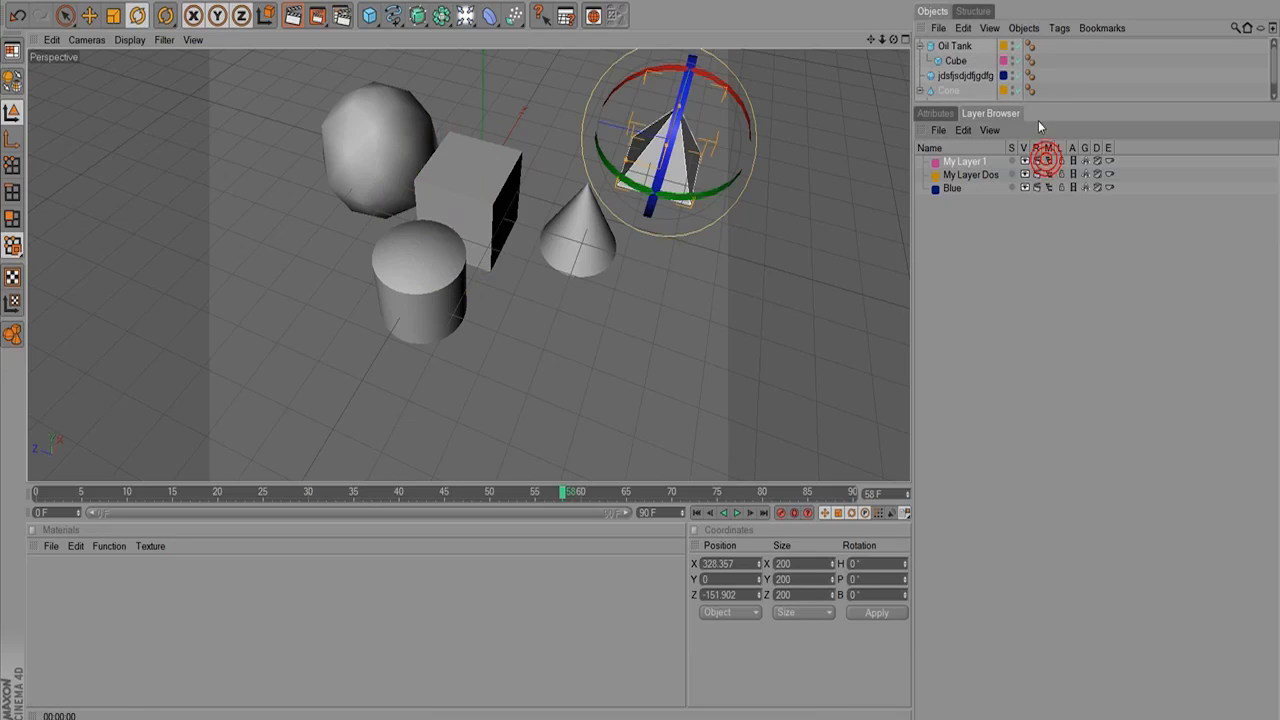
drag(1040, 102, 1043, 387)
Lock My Layer 1, try to select the pyramid and other objects, and unlock the layer again.
click(1061, 437)
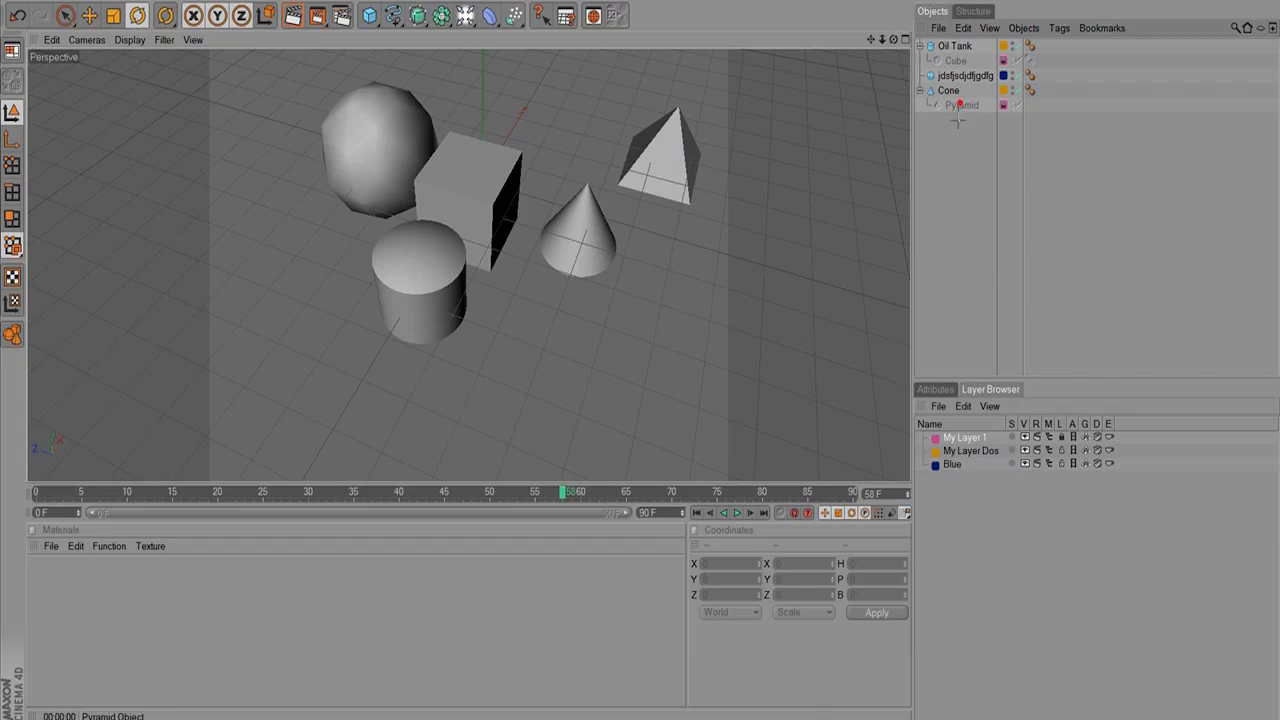
click(1018, 105)
click(594, 200)
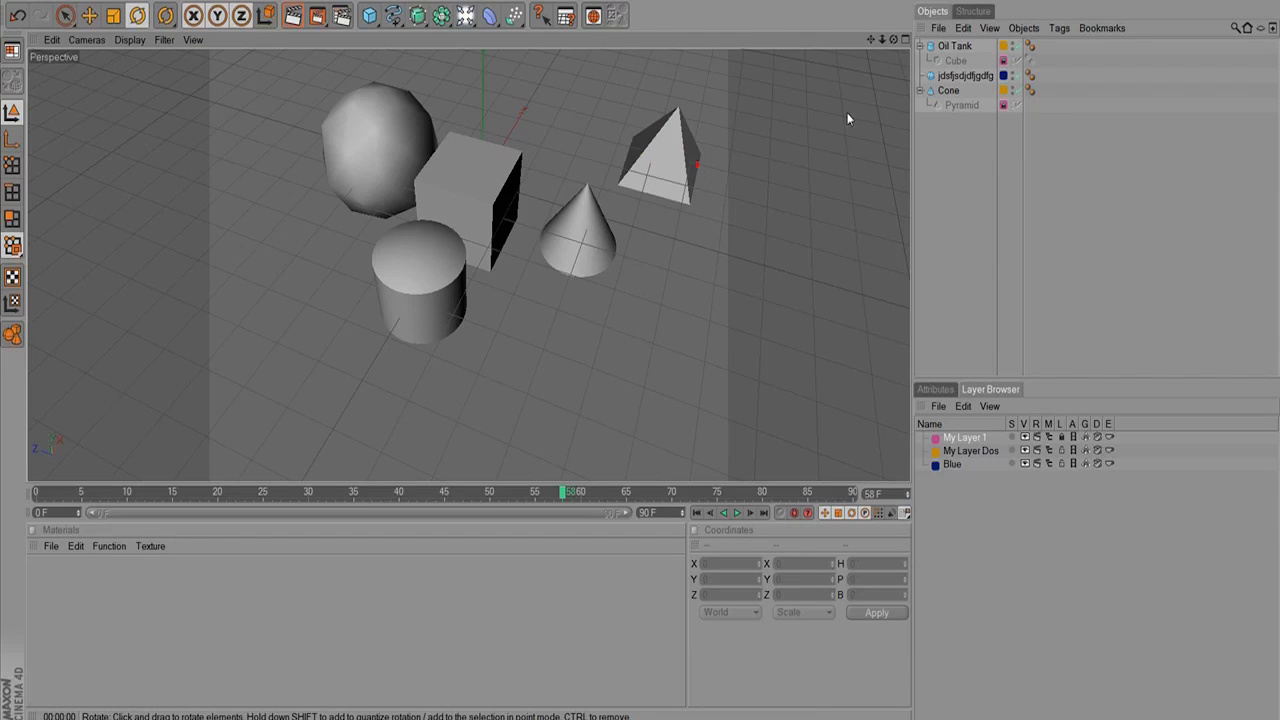
click(1061, 437)
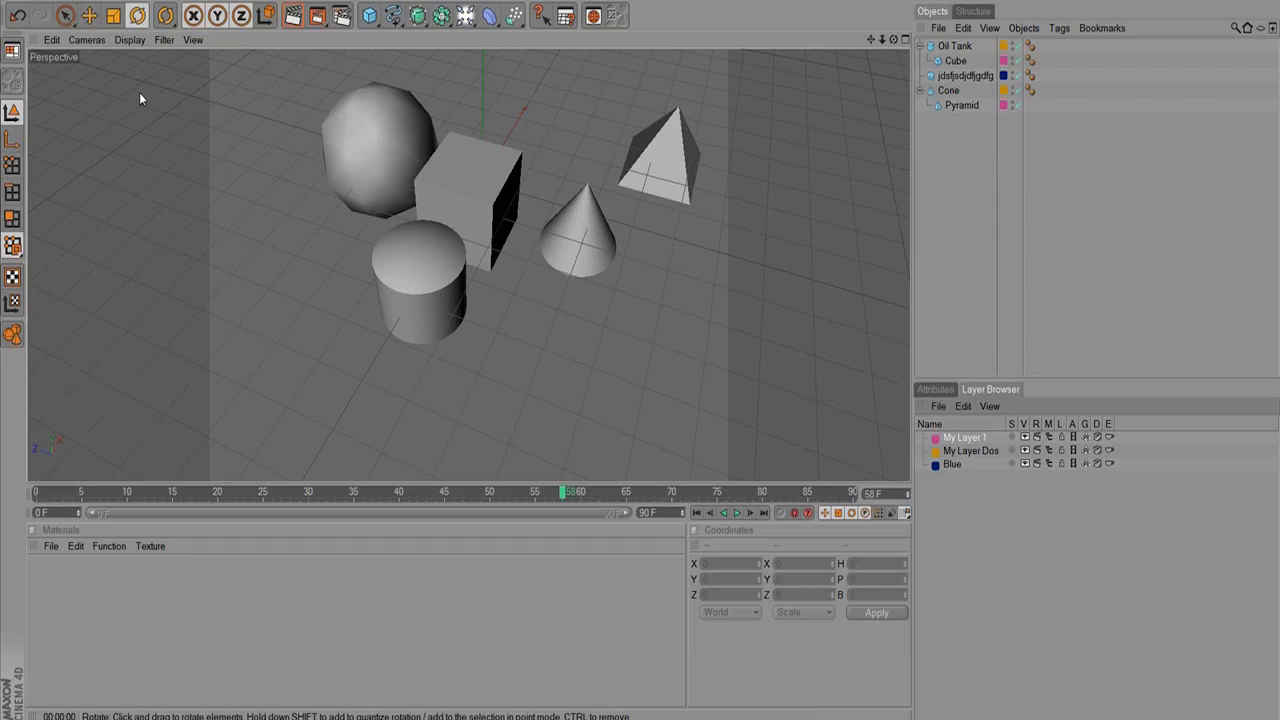
Review the available file-handling commands, object-creation commands and modeling functions.
click(53, 3)
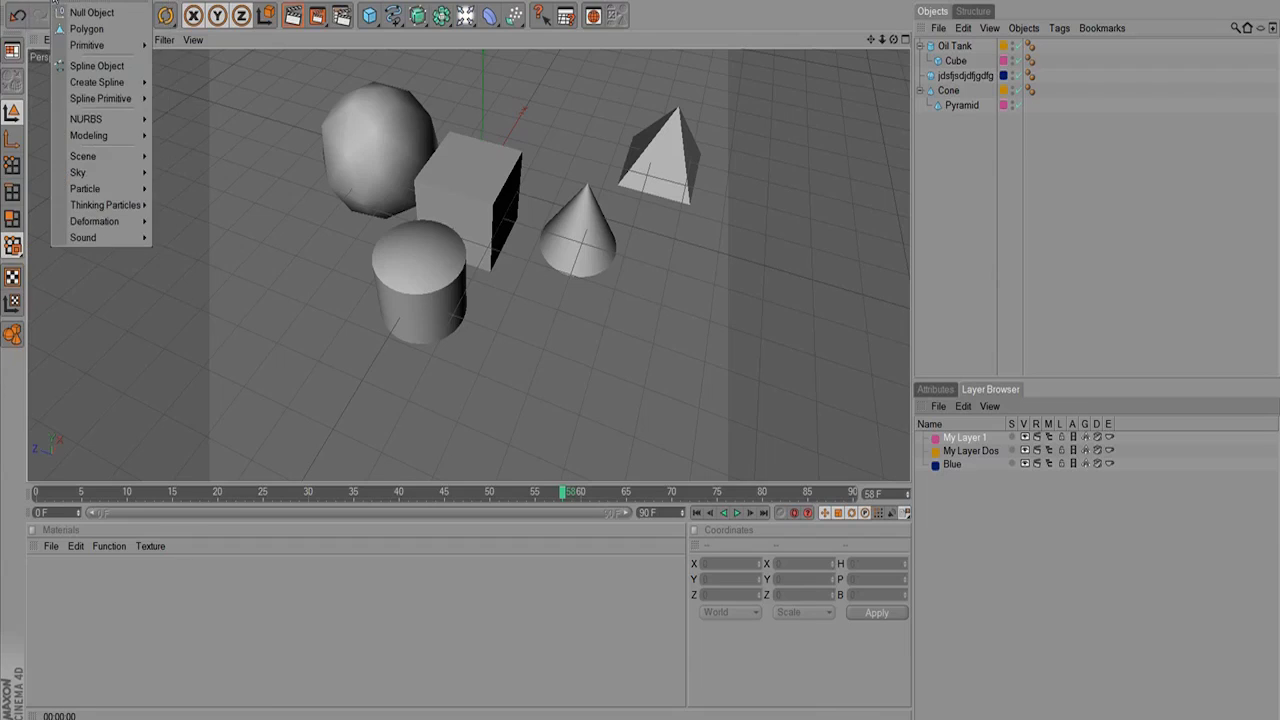
mouse_move(143, 1)
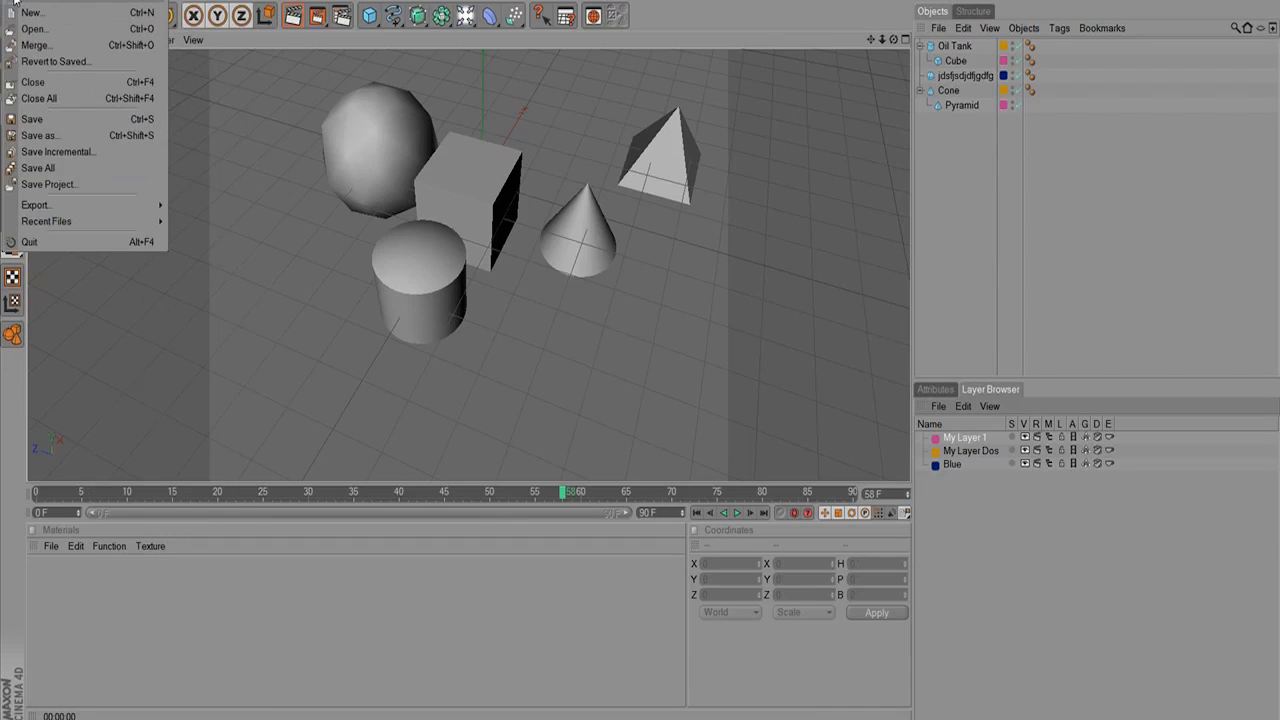
click(14, 1)
click(15, 1)
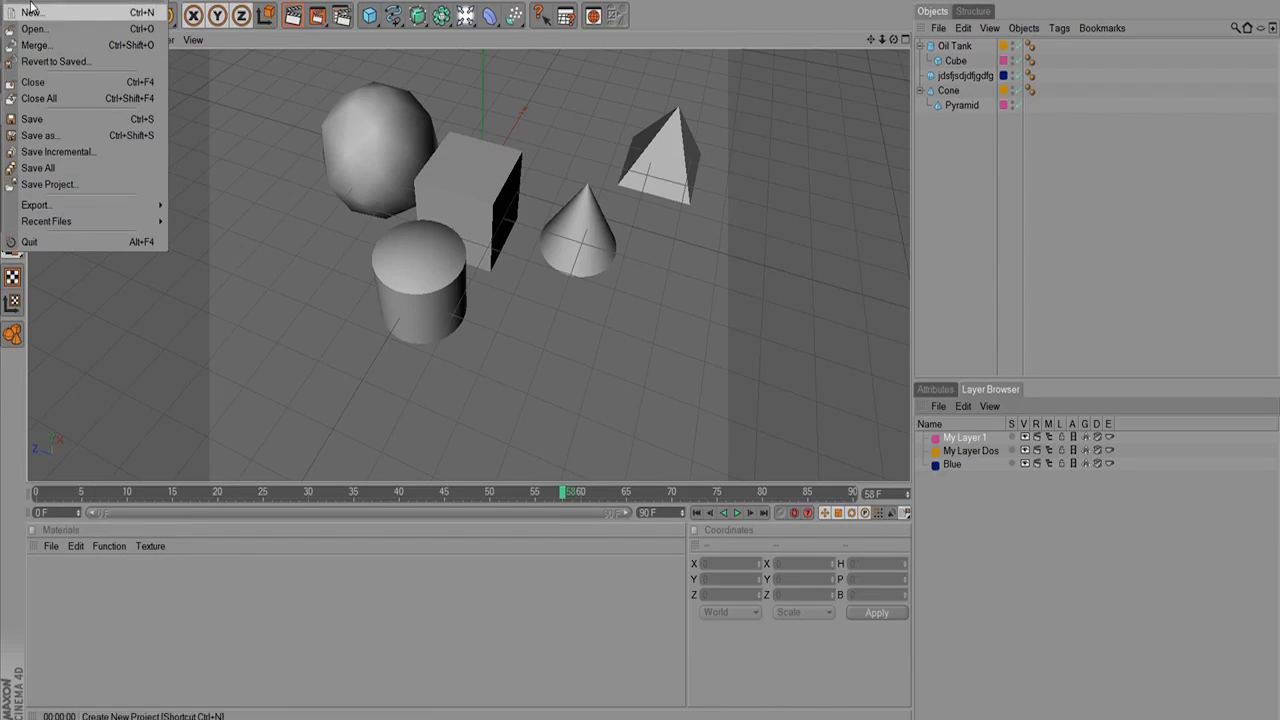
mouse_move(33, 2)
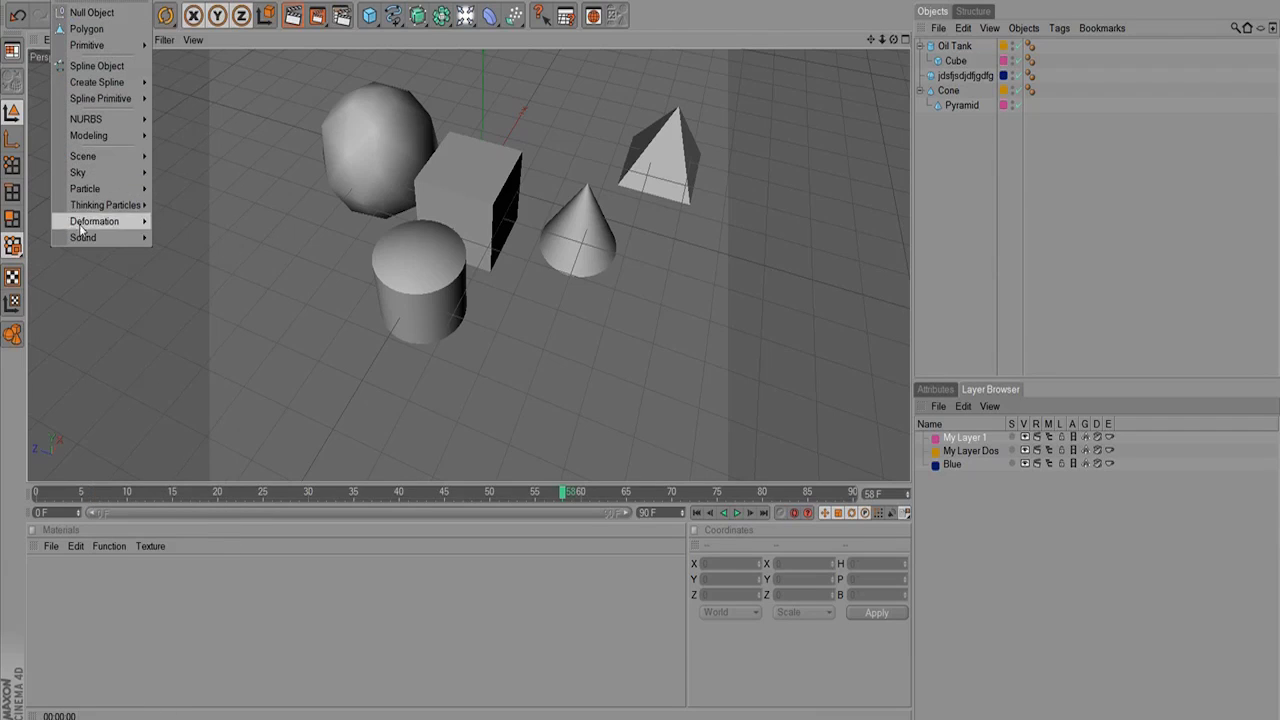
mouse_move(78, 232)
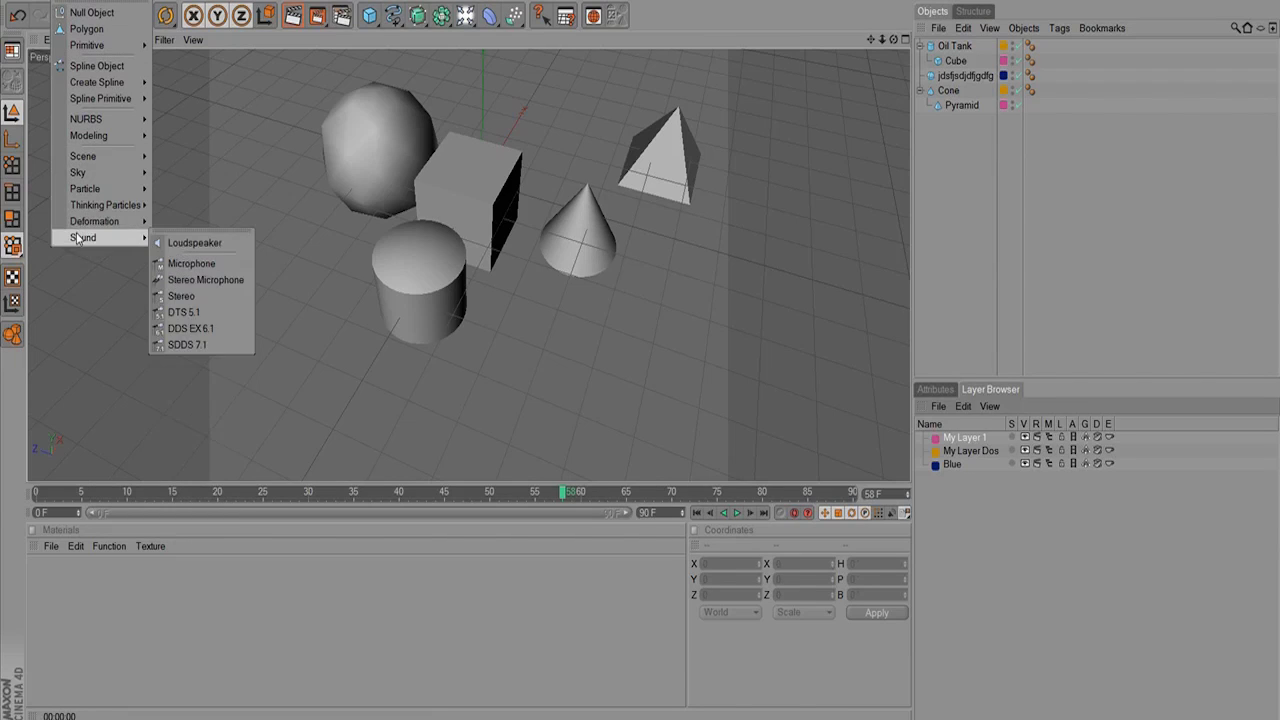
mouse_move(88, 158)
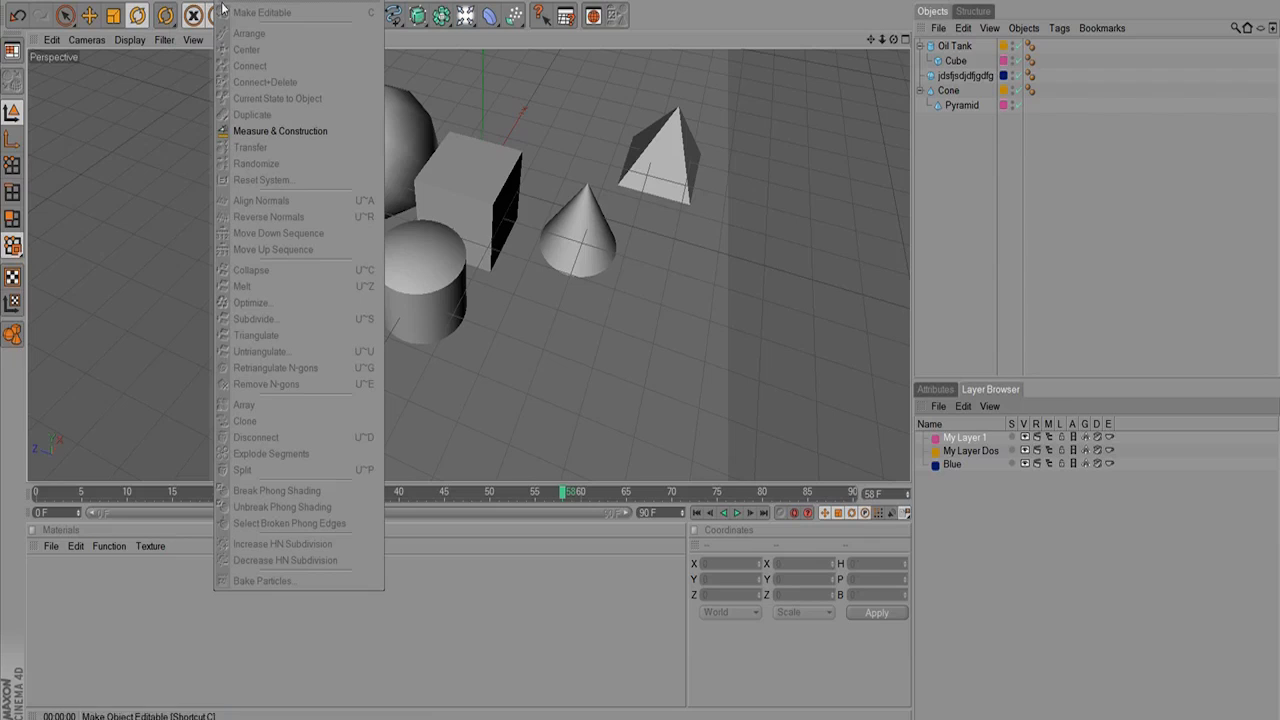
click(607, 653)
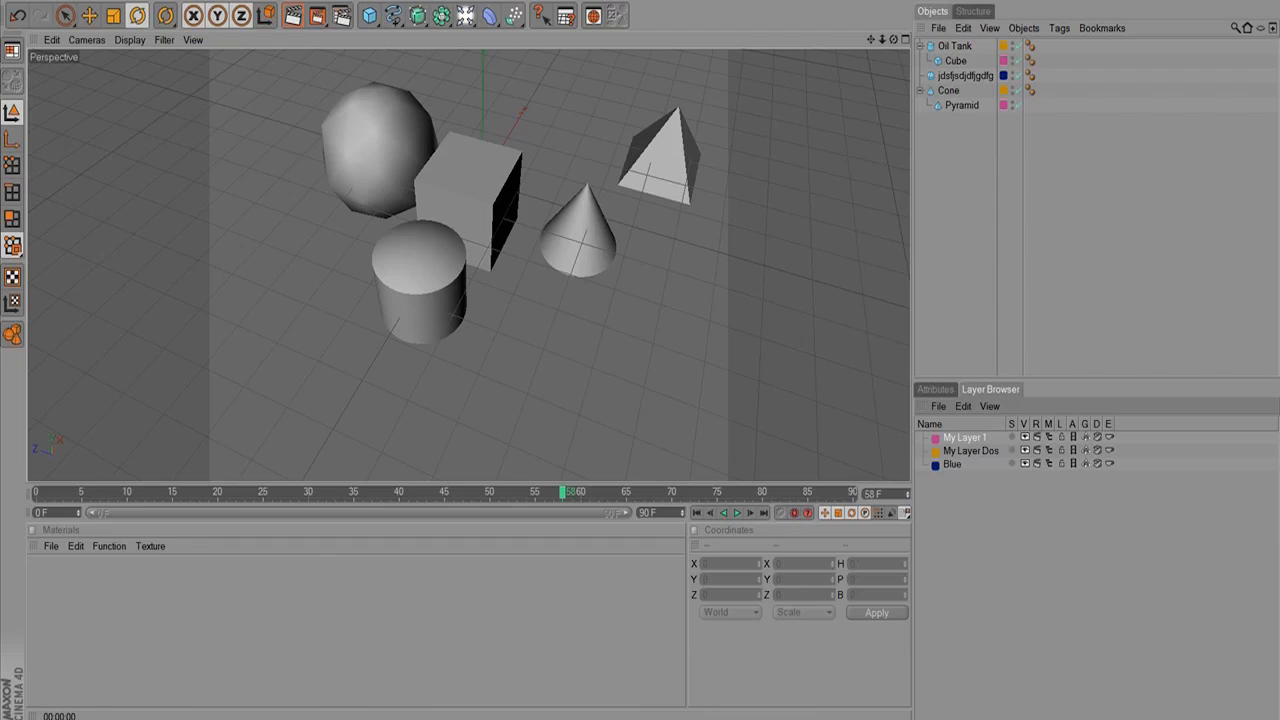
Examine the character rigging, dynamics and MoGraph commands.
click(284, 1)
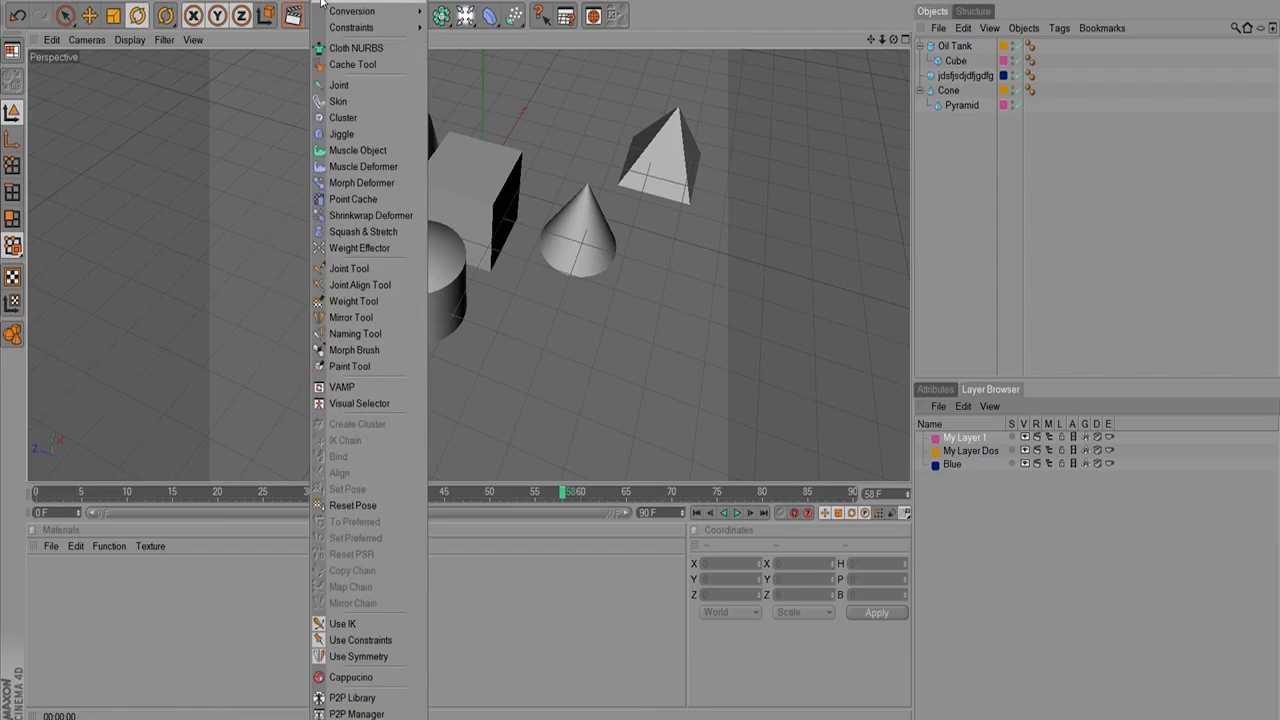
click(328, 1)
click(328, 1)
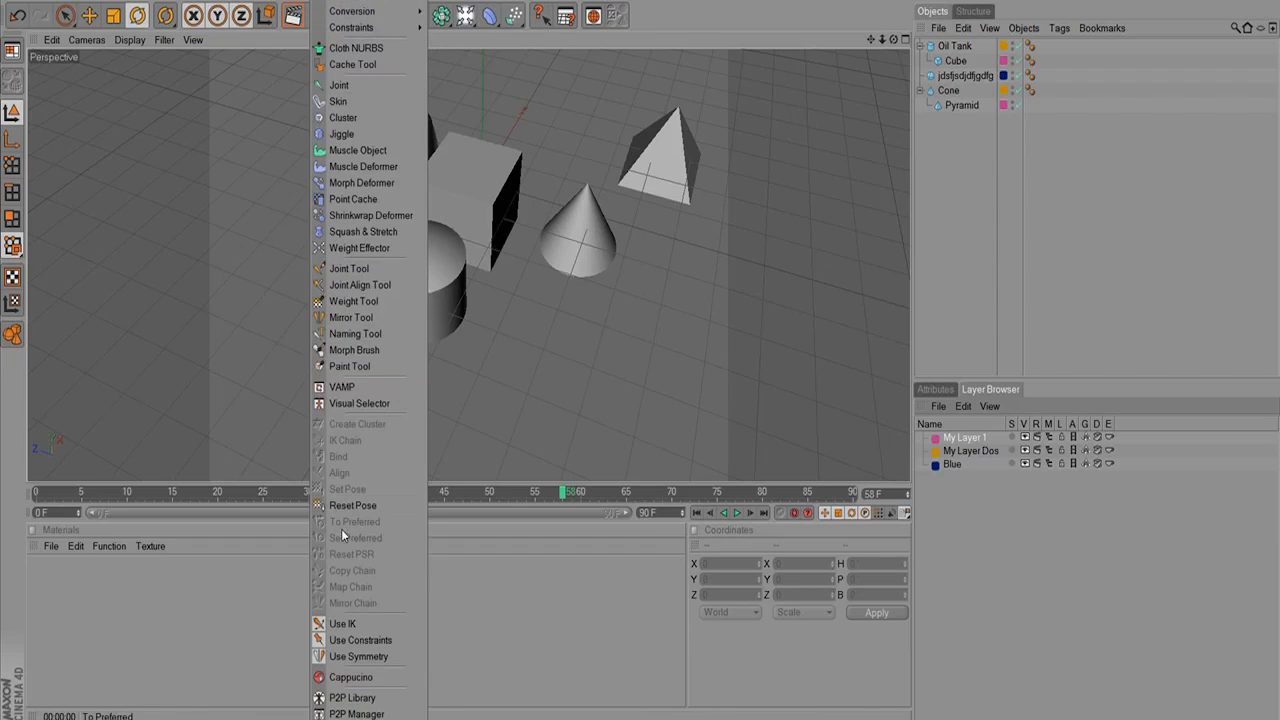
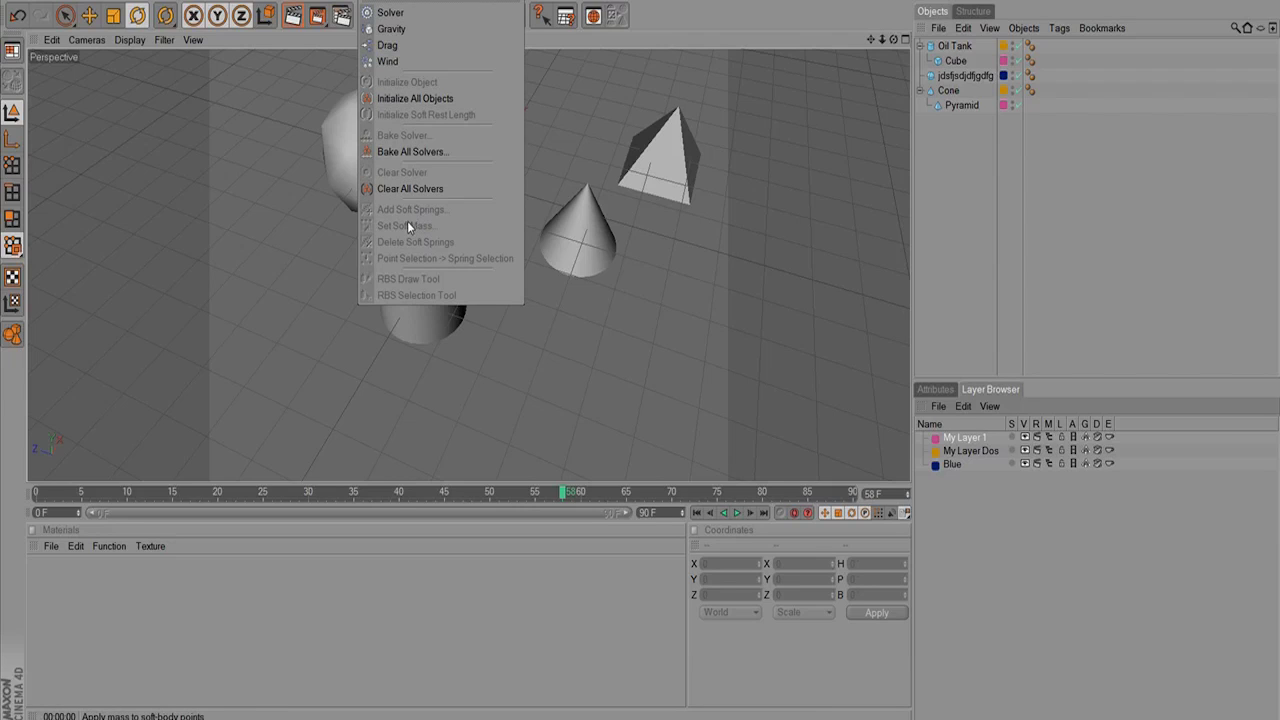
mouse_move(425, 0)
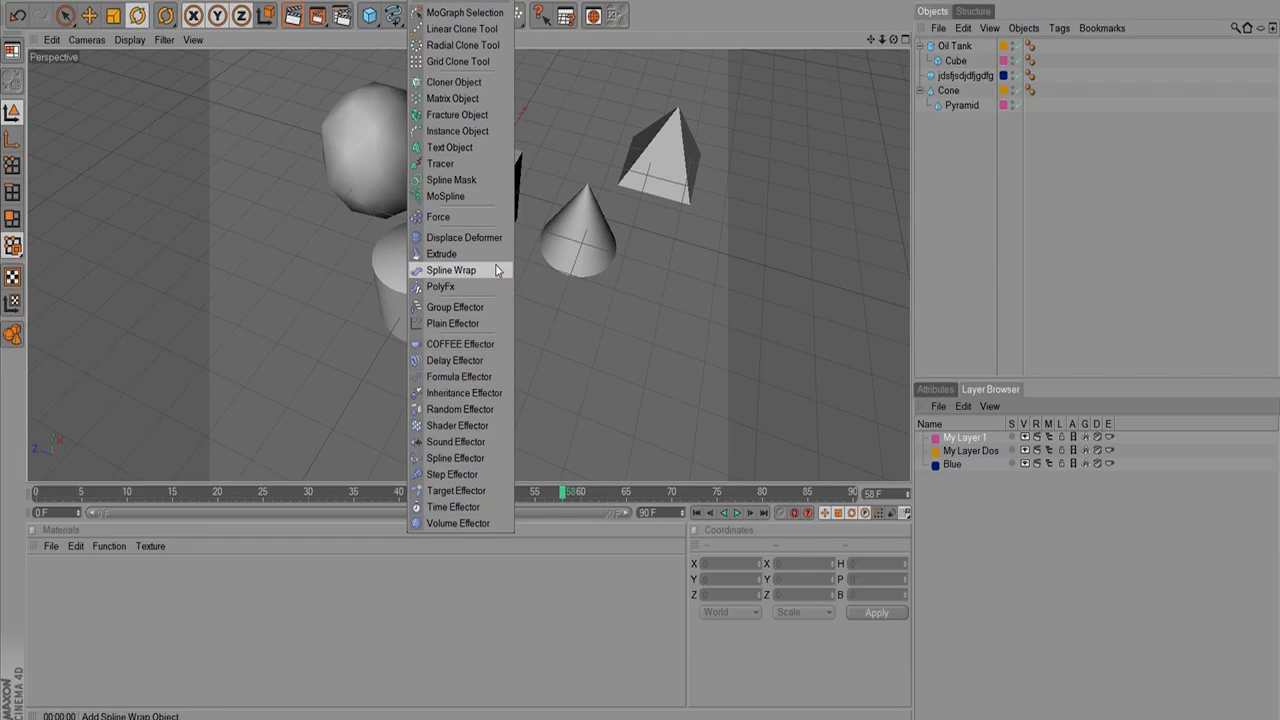
Review the rendering commands and the installed plugins.
mouse_move(470, 0)
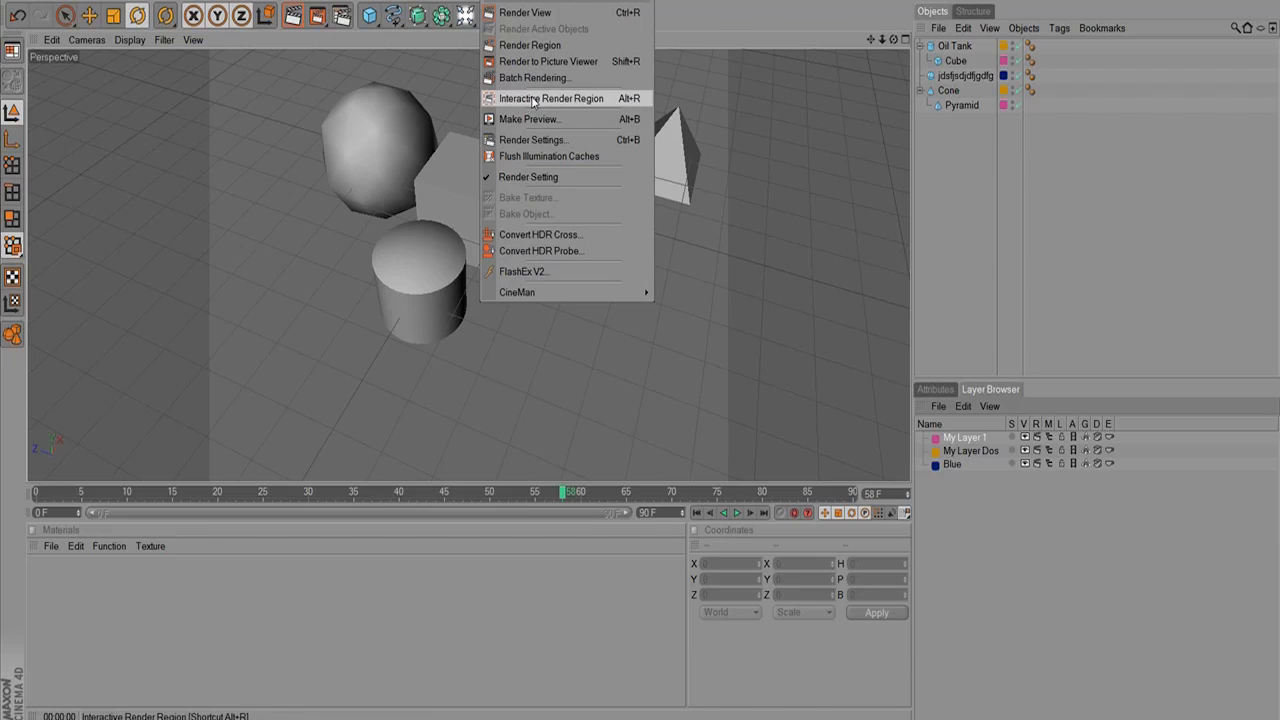
click(324, 18)
drag(314, 22, 700, 108)
click(577, 0)
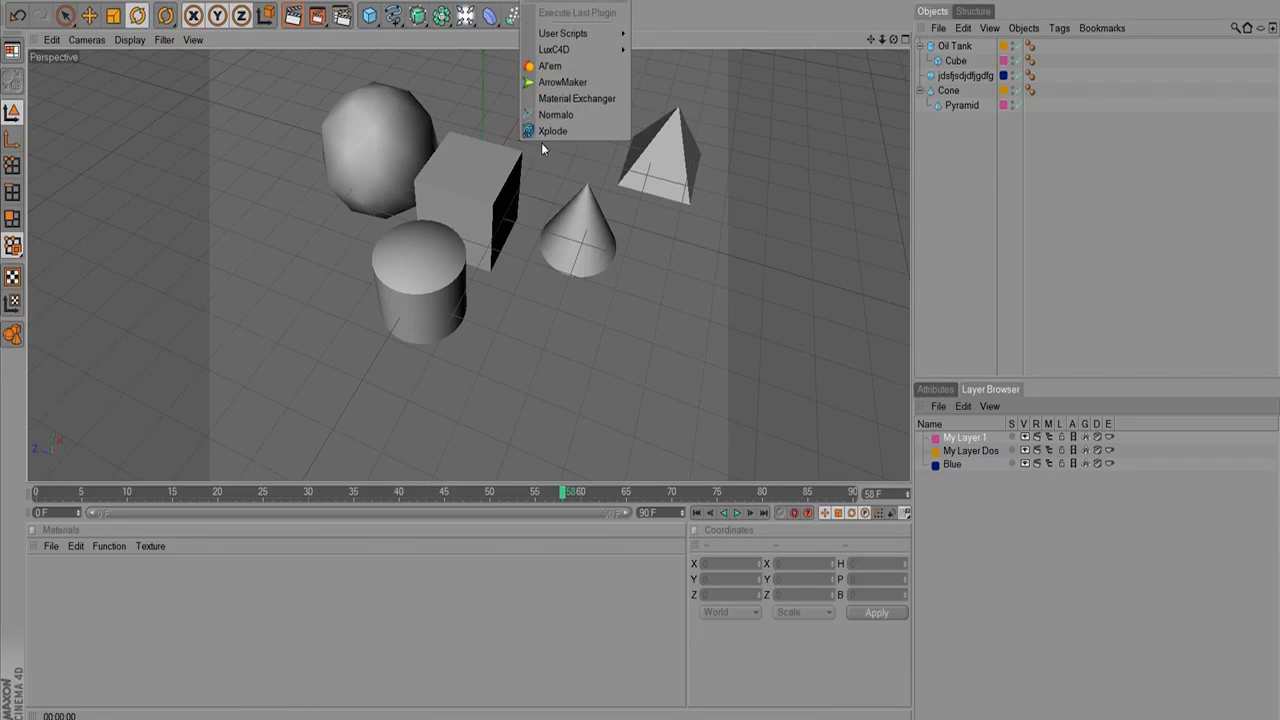
click(688, 14)
Look over the window commands for opening the managers and switching between open files.
click(572, 2)
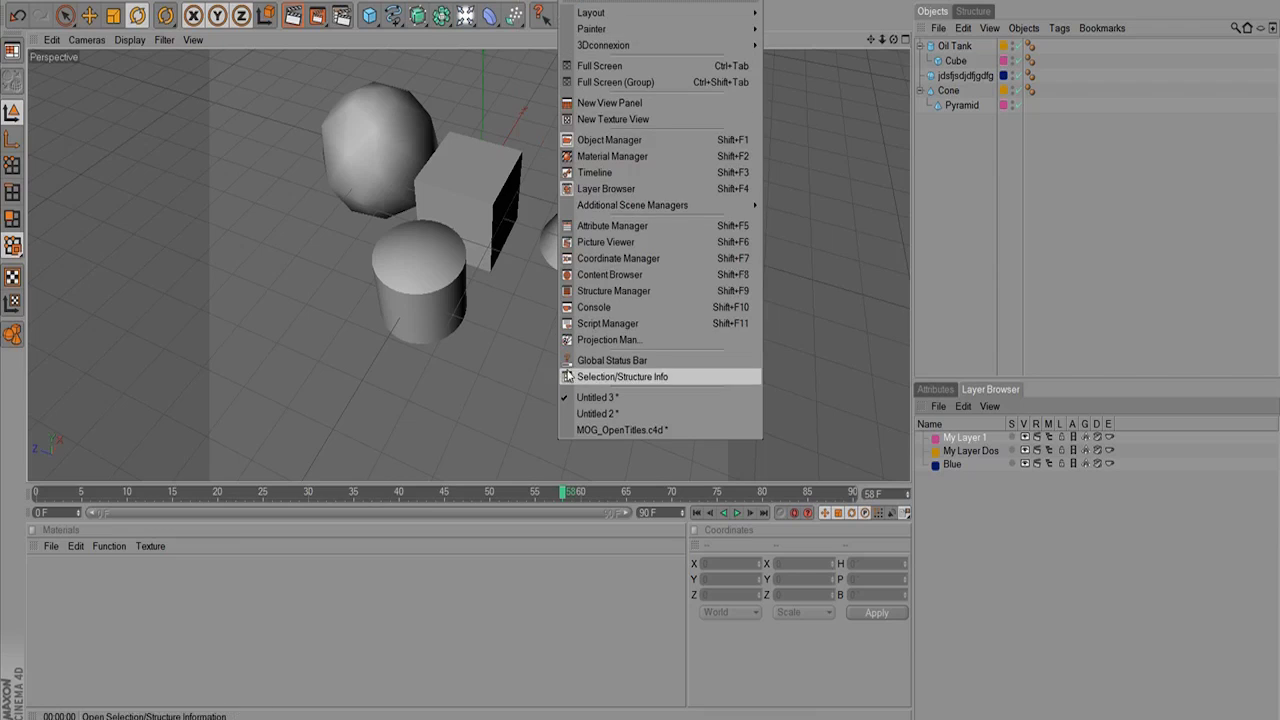
mouse_move(567, 16)
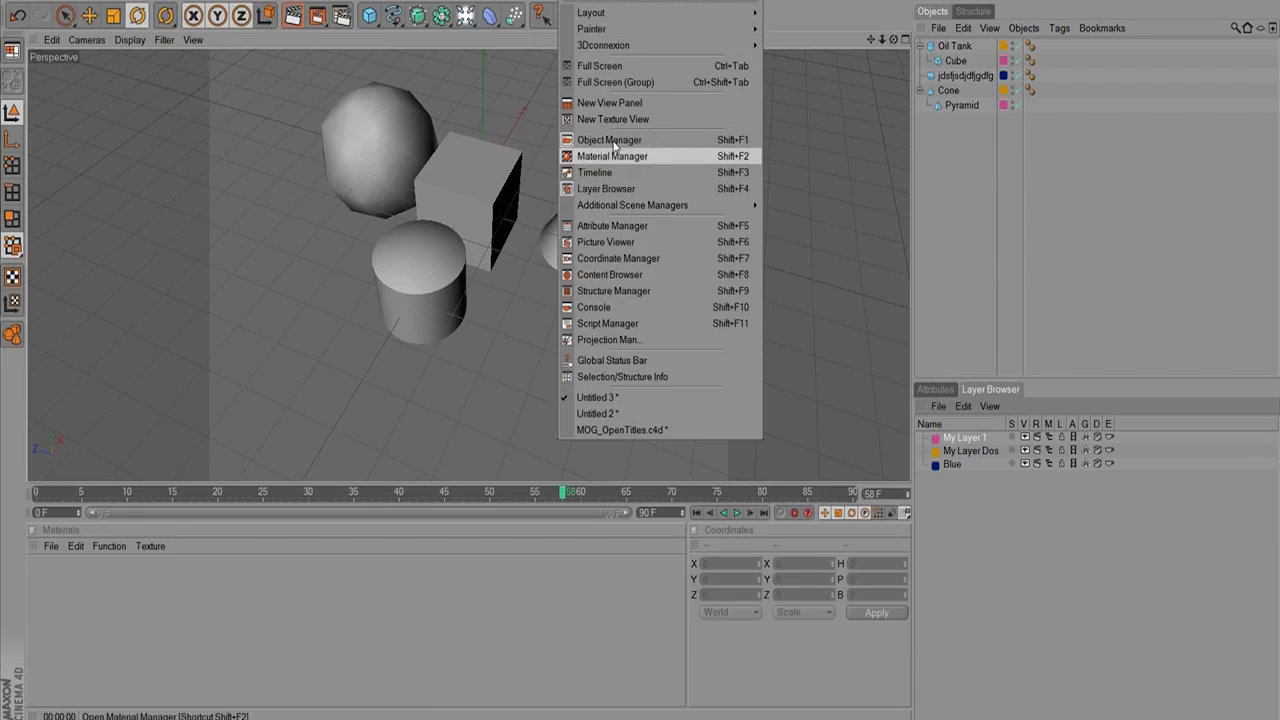
click(574, 1)
click(609, 1)
click(609, 1)
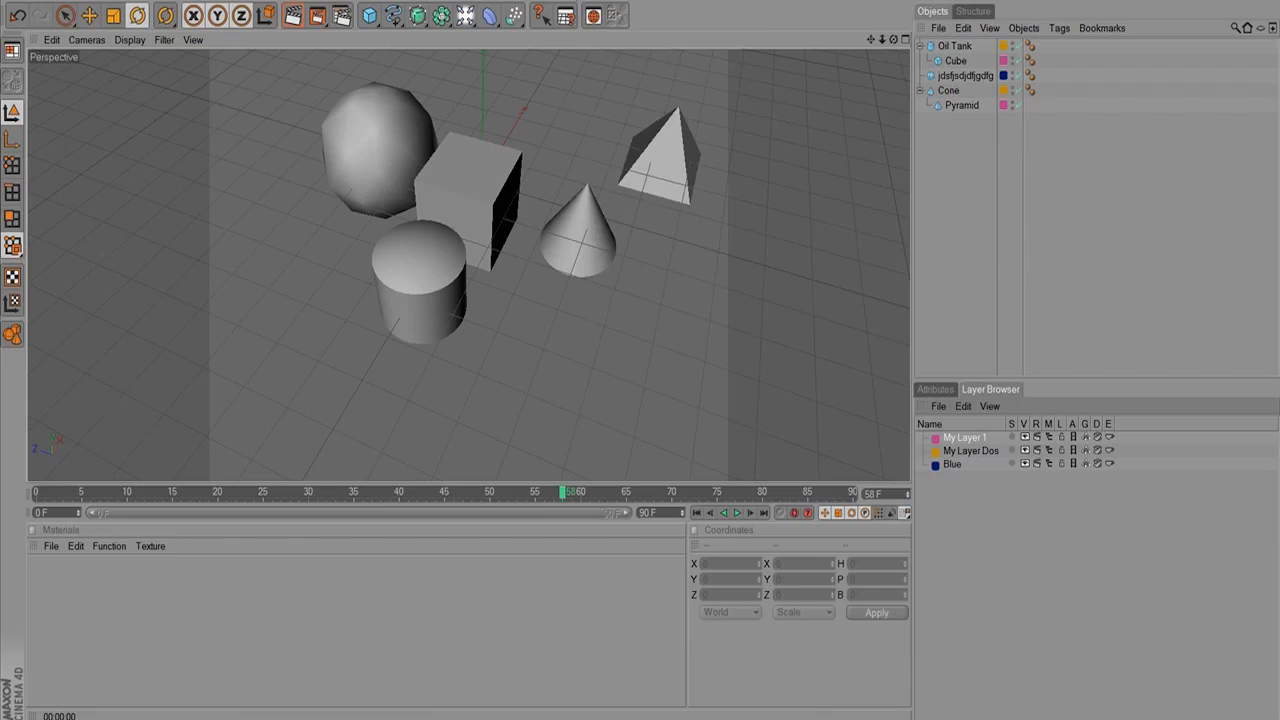
Switch the interface to the Modeling layout and then to the Engineering layout.
click(592, 1)
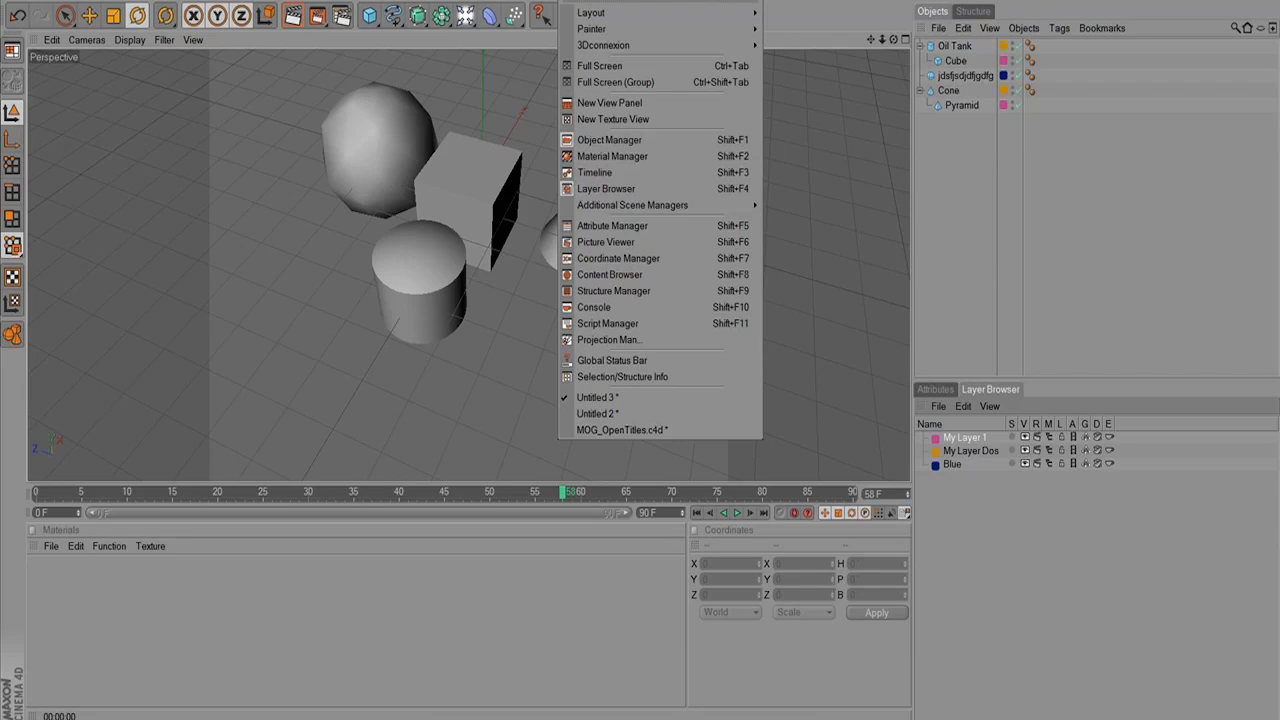
mouse_move(660, 13)
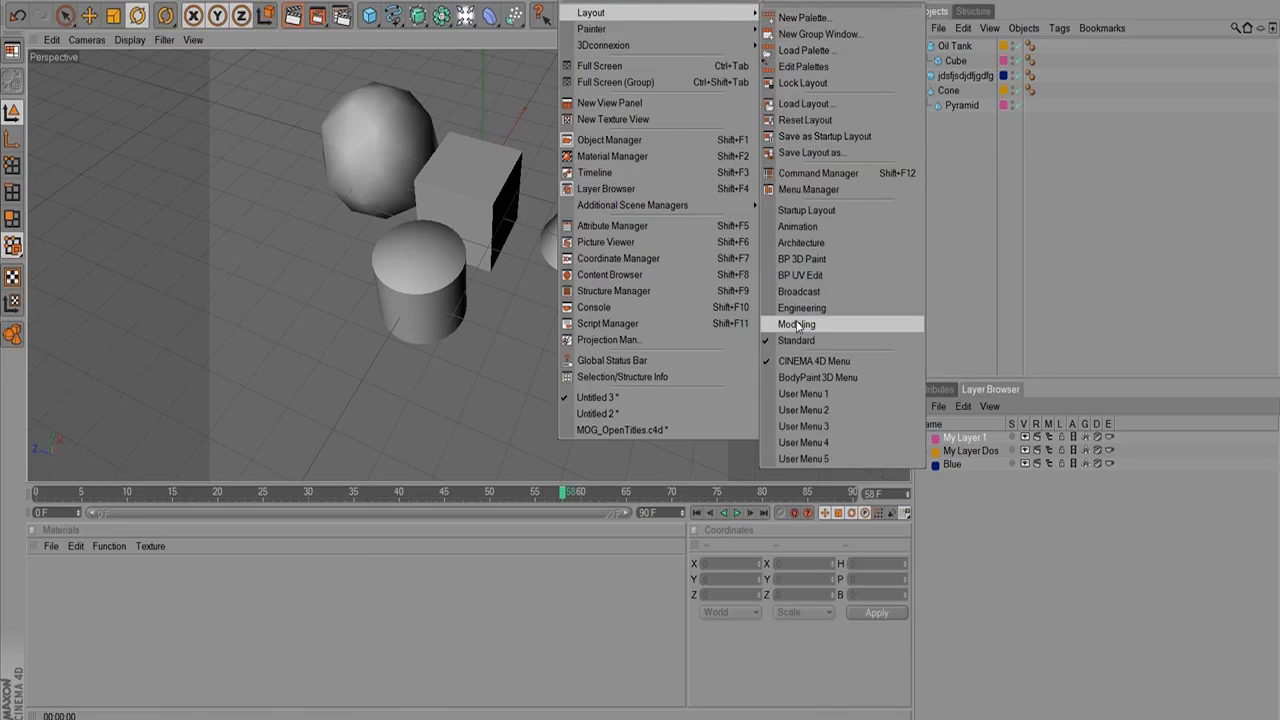
click(783, 326)
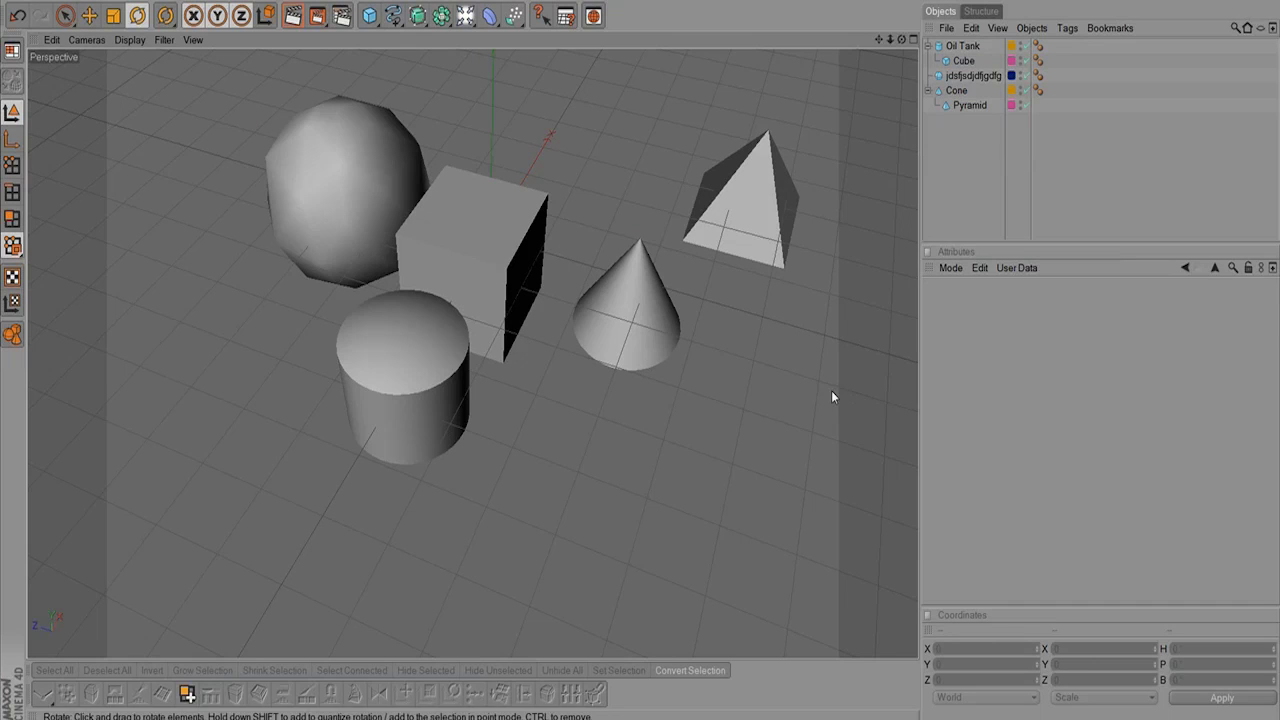
click(581, 1)
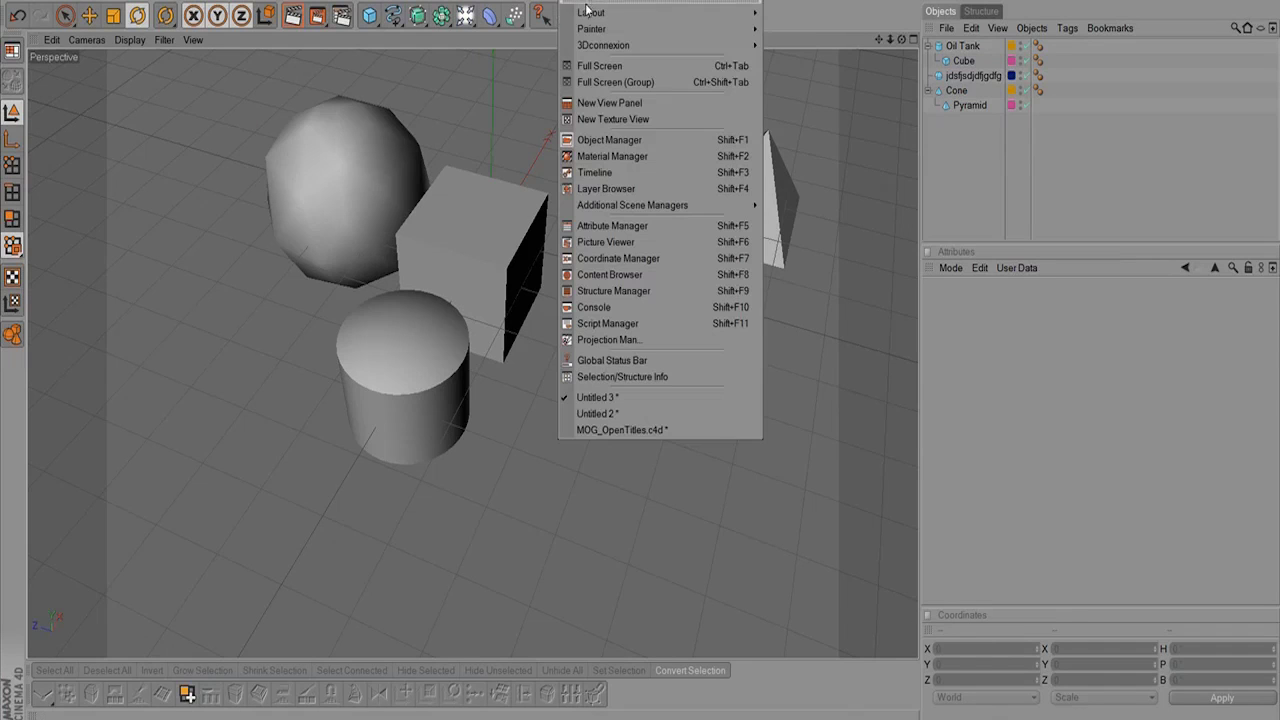
mouse_move(640, 15)
click(802, 308)
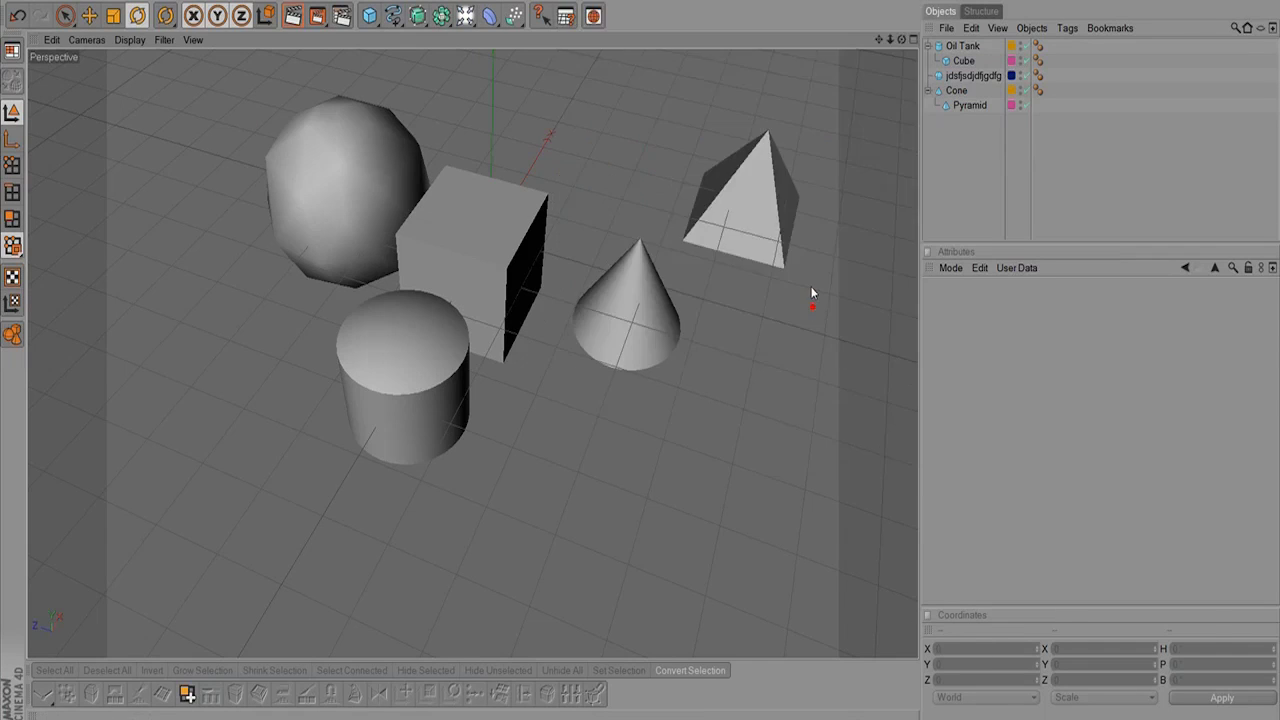
Try the Broadcast layout and then the Animation layout.
click(585, 2)
mouse_move(597, 13)
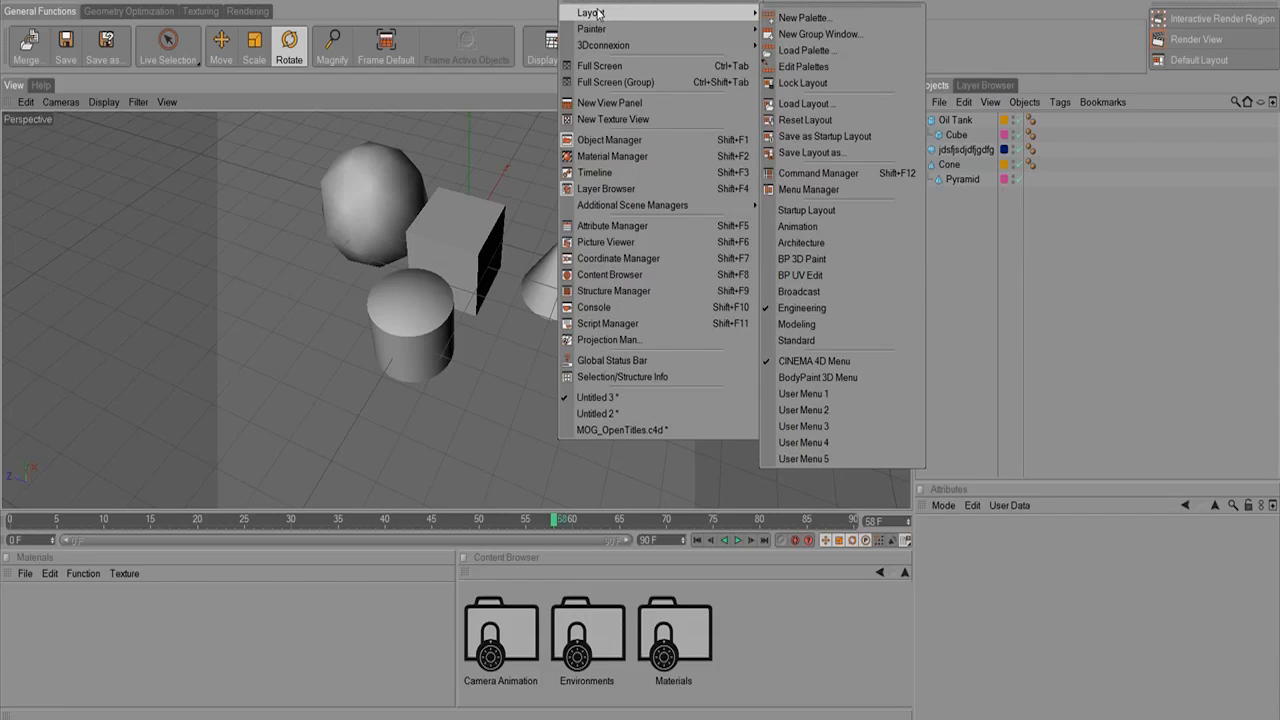
click(829, 284)
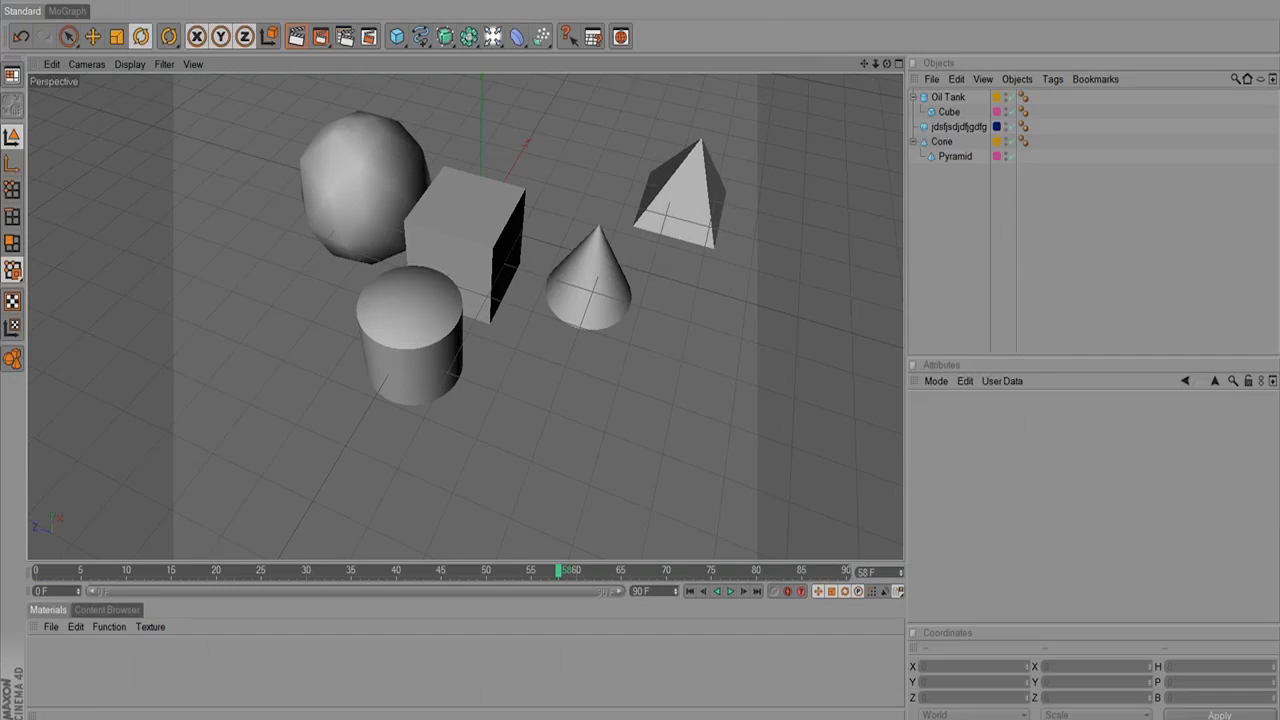
click(585, 1)
mouse_move(600, 13)
click(835, 206)
Load the Startup Layout and bring up the Coordinates manager in place of the Timeline.
click(583, 1)
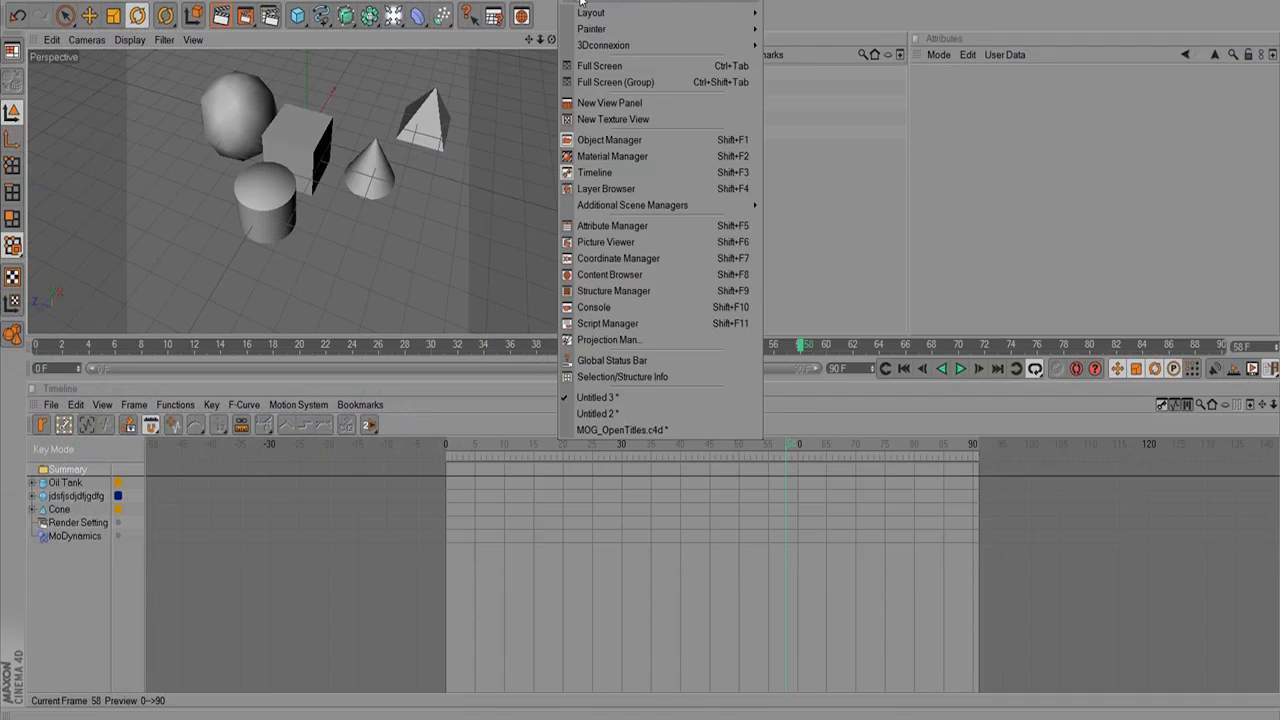
mouse_move(580, 12)
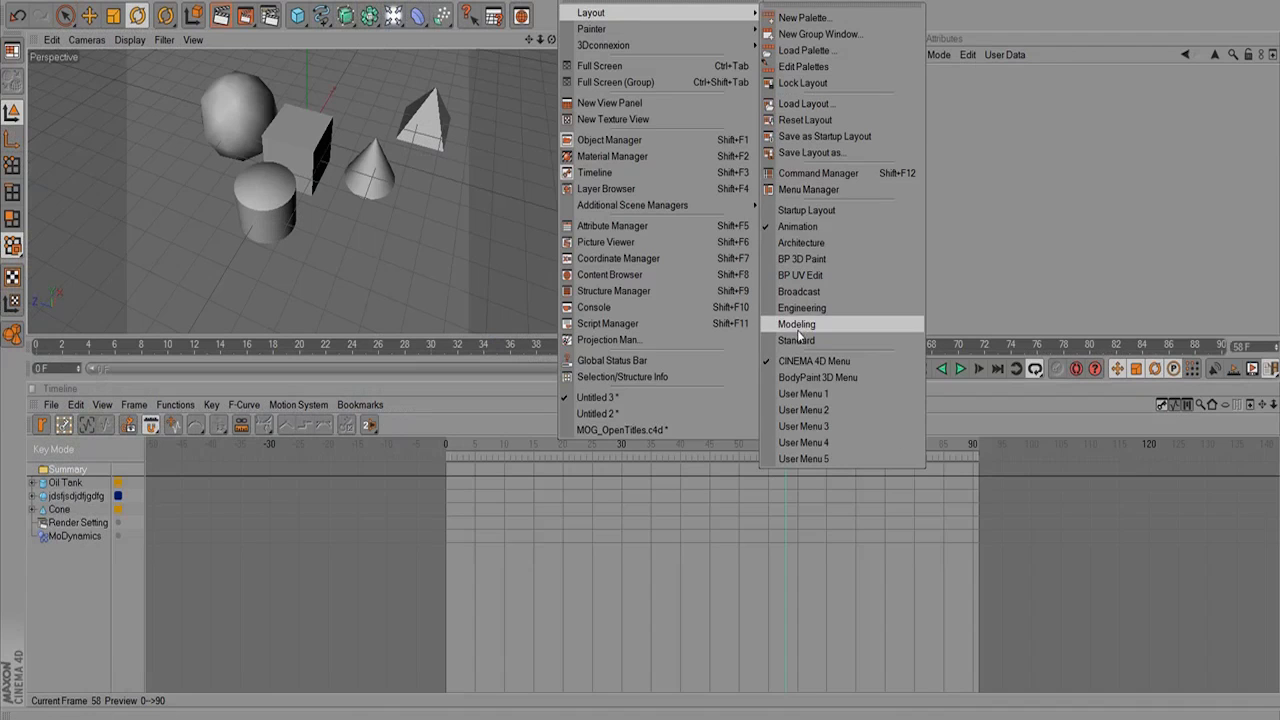
click(802, 210)
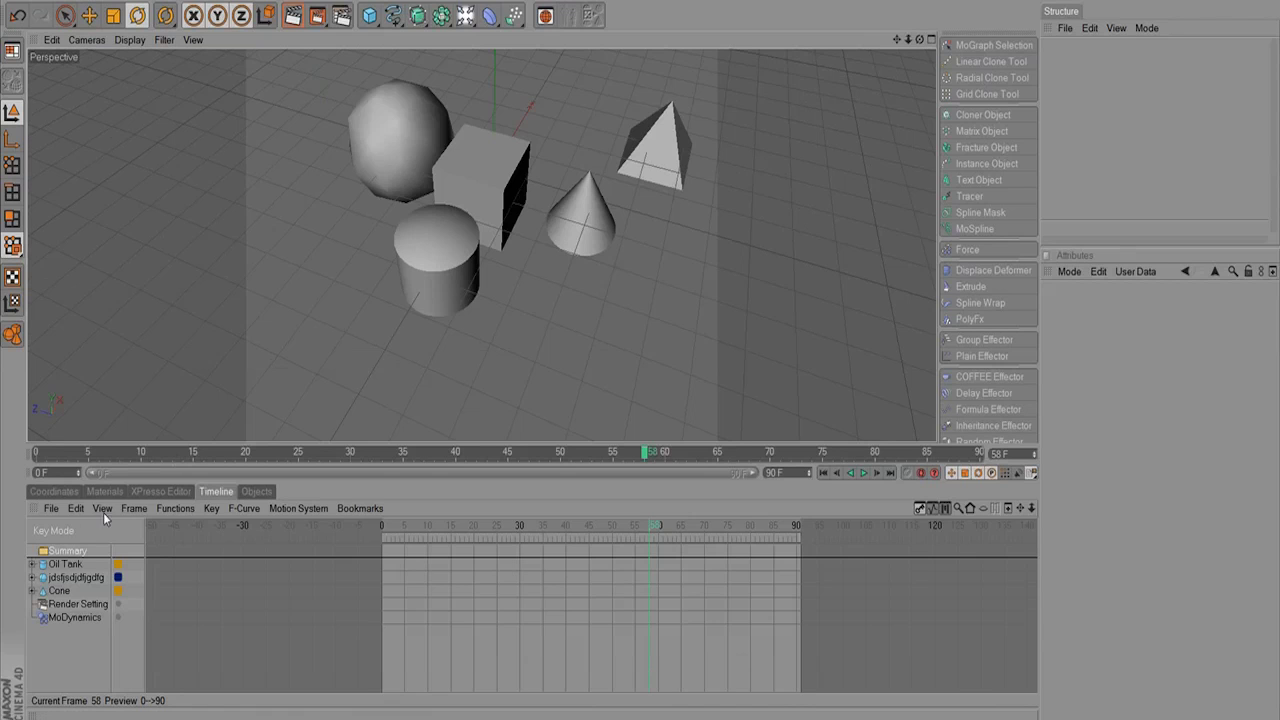
click(53, 491)
Return the interface to the Standard layout.
click(594, 3)
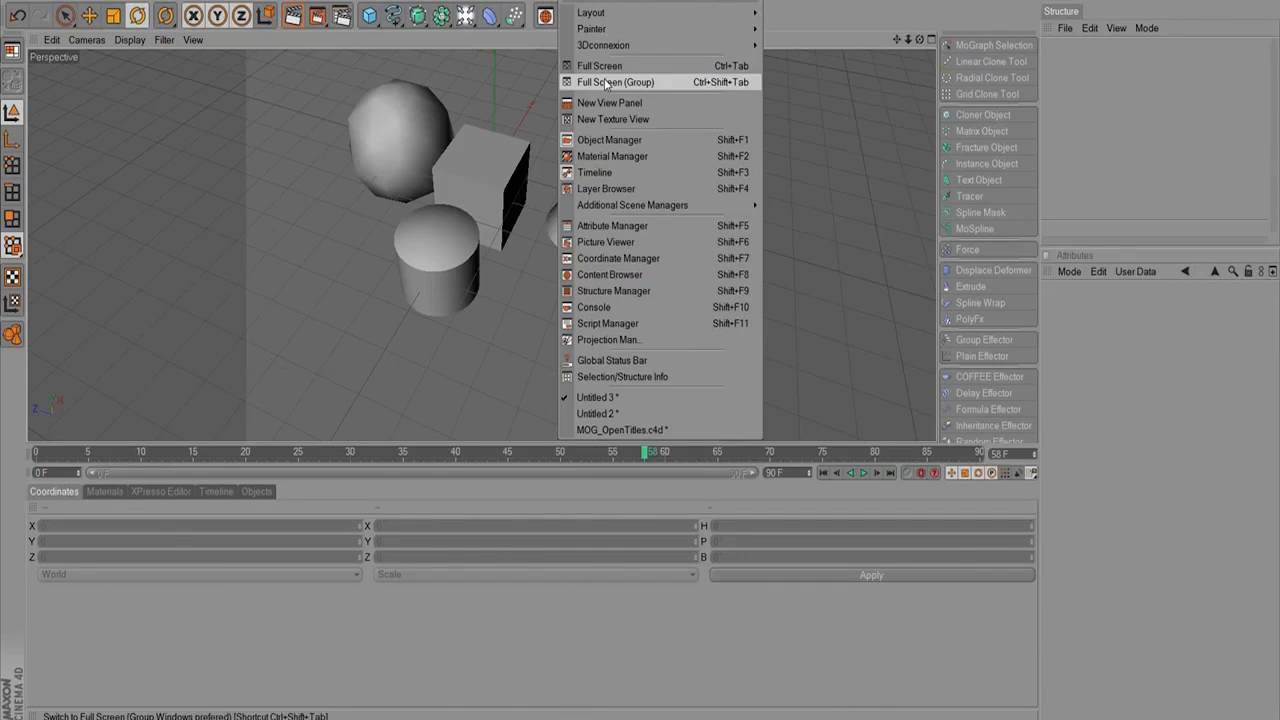
mouse_move(610, 13)
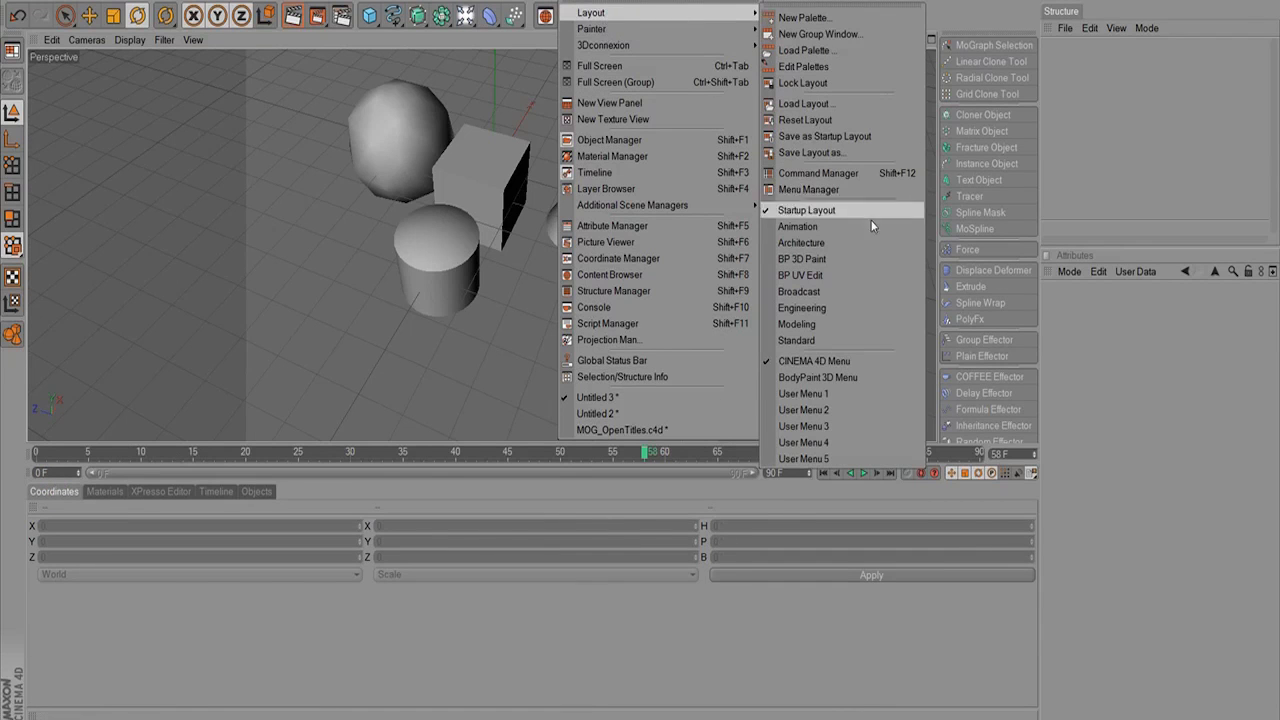
click(840, 340)
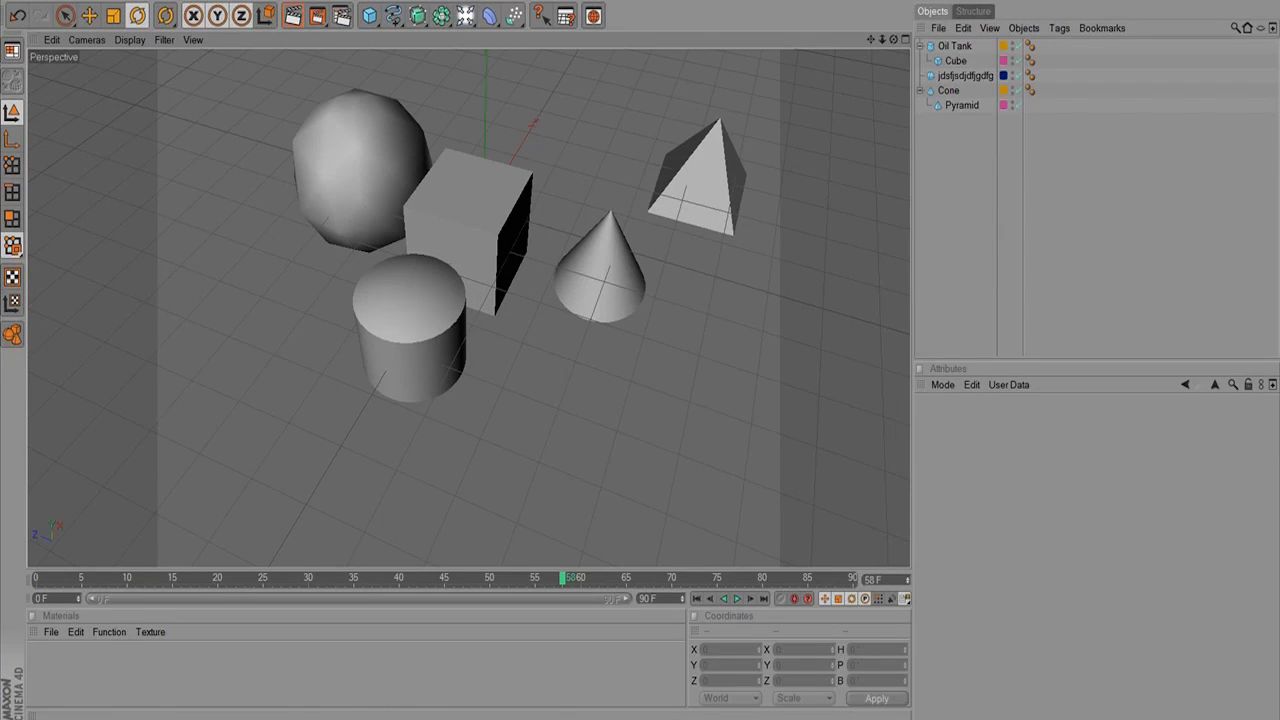
Undock the Objects manager and place it as a floating window over the viewport.
click(922, 35)
click(920, 30)
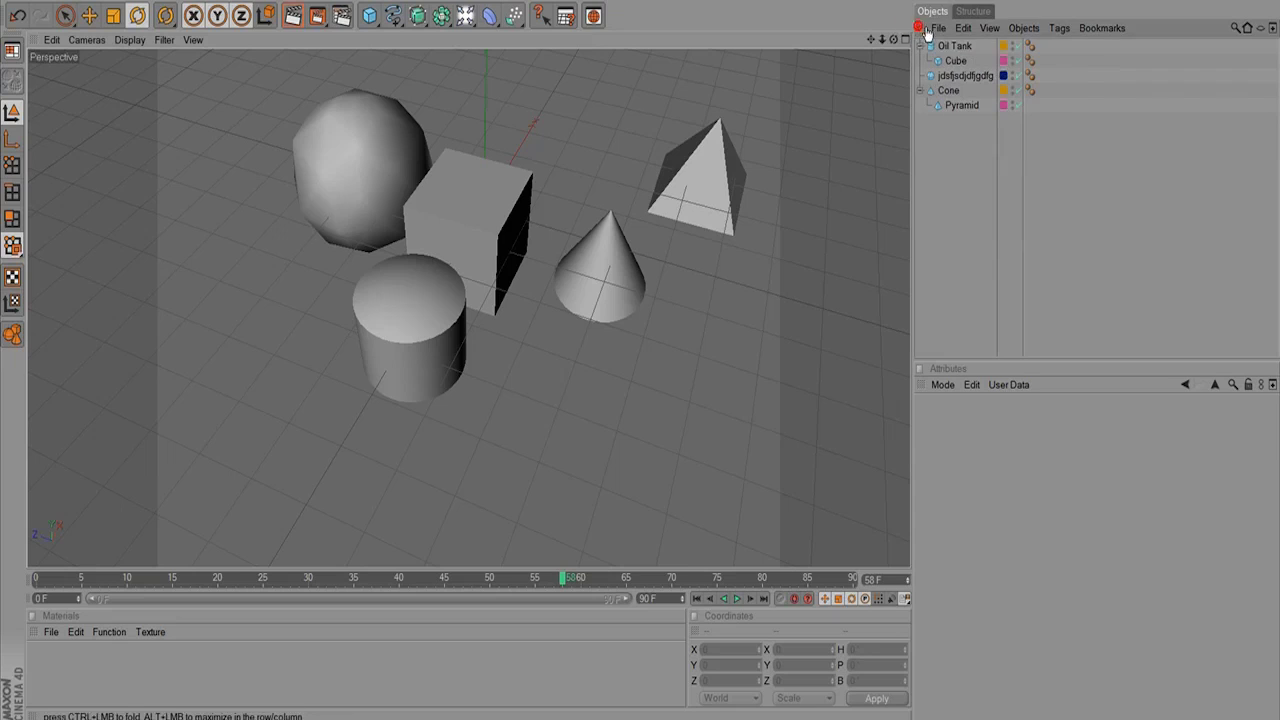
click(25, 41)
click(14, 40)
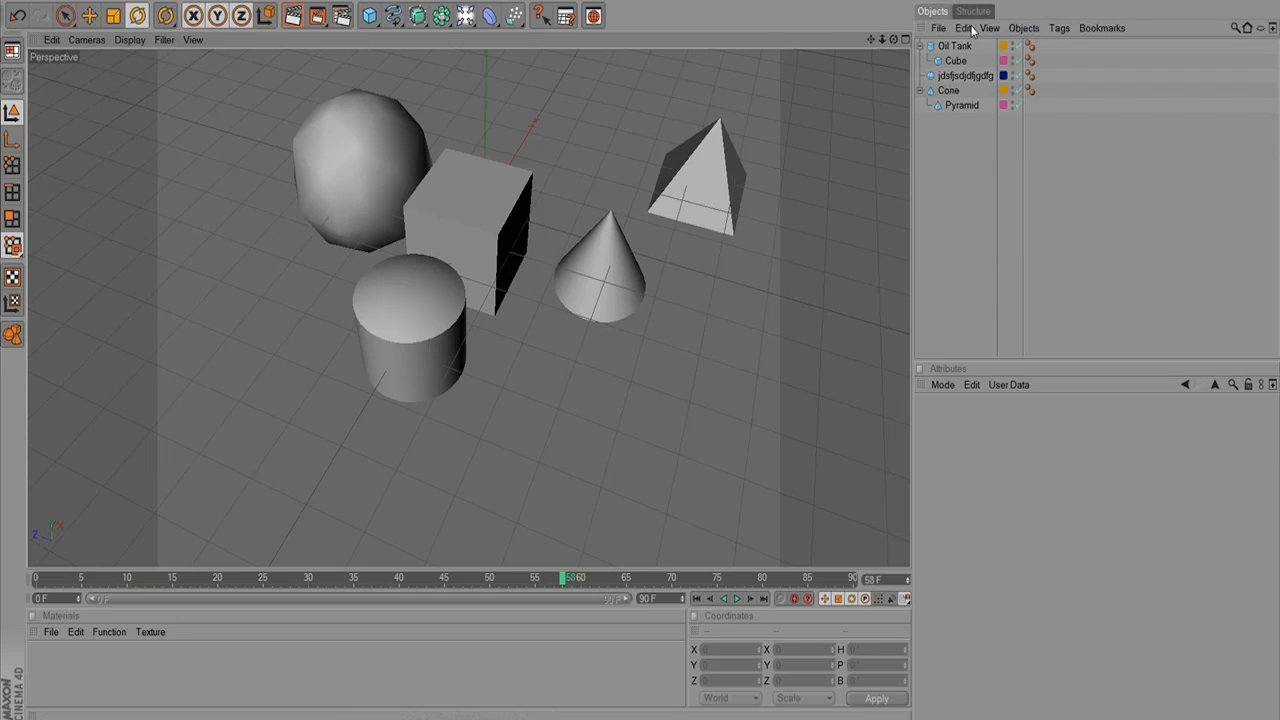
click(920, 28)
click(942, 31)
drag(951, 12, 224, 104)
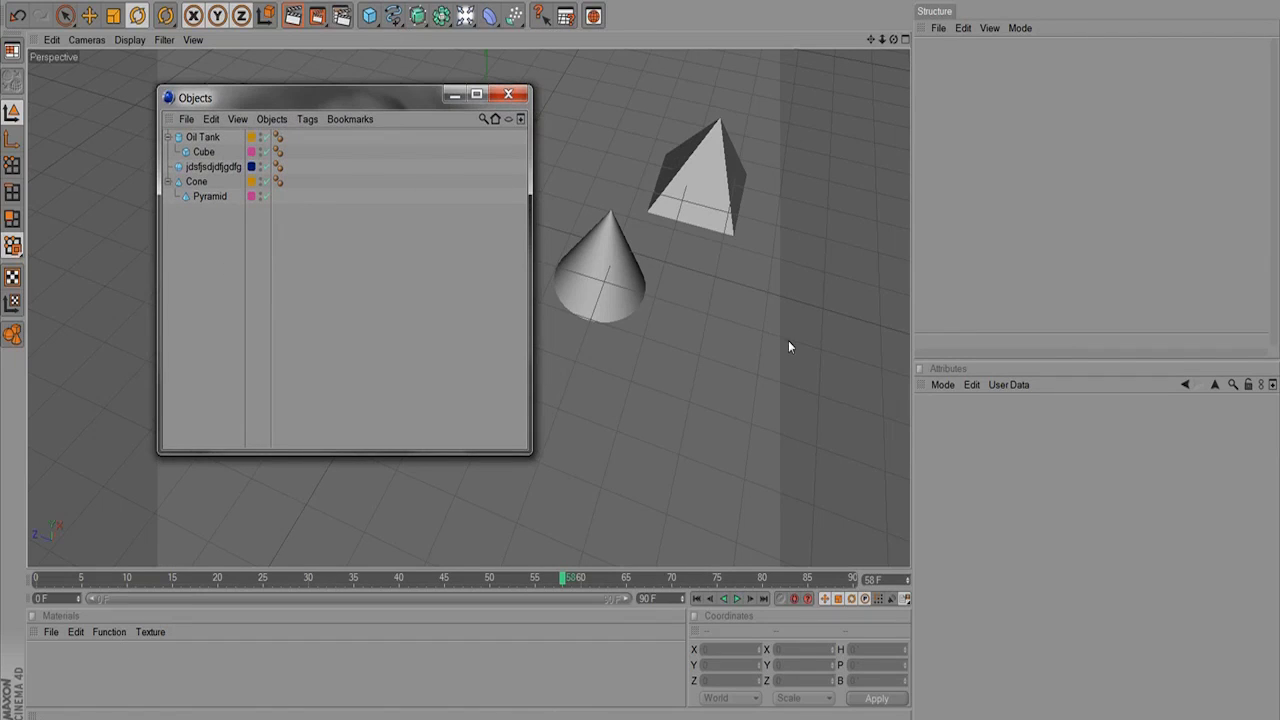
Turn the Attributes manager into a tab.
click(967, 442)
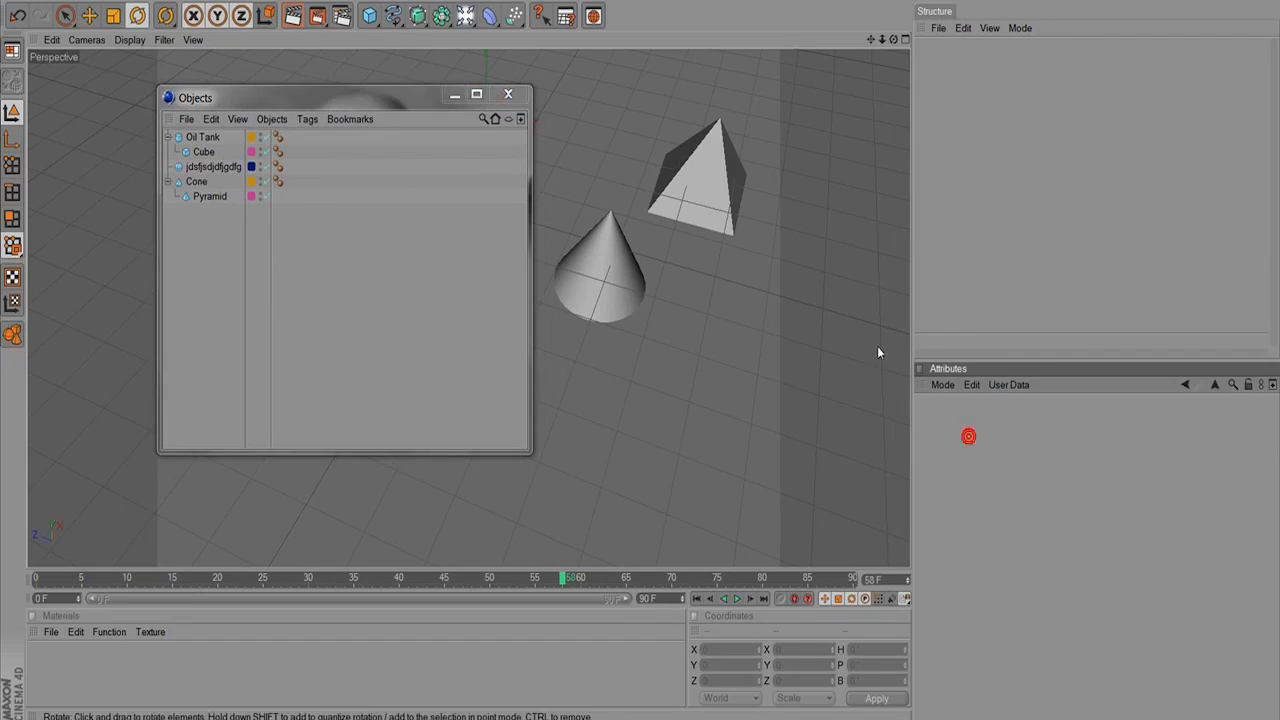
click(922, 387)
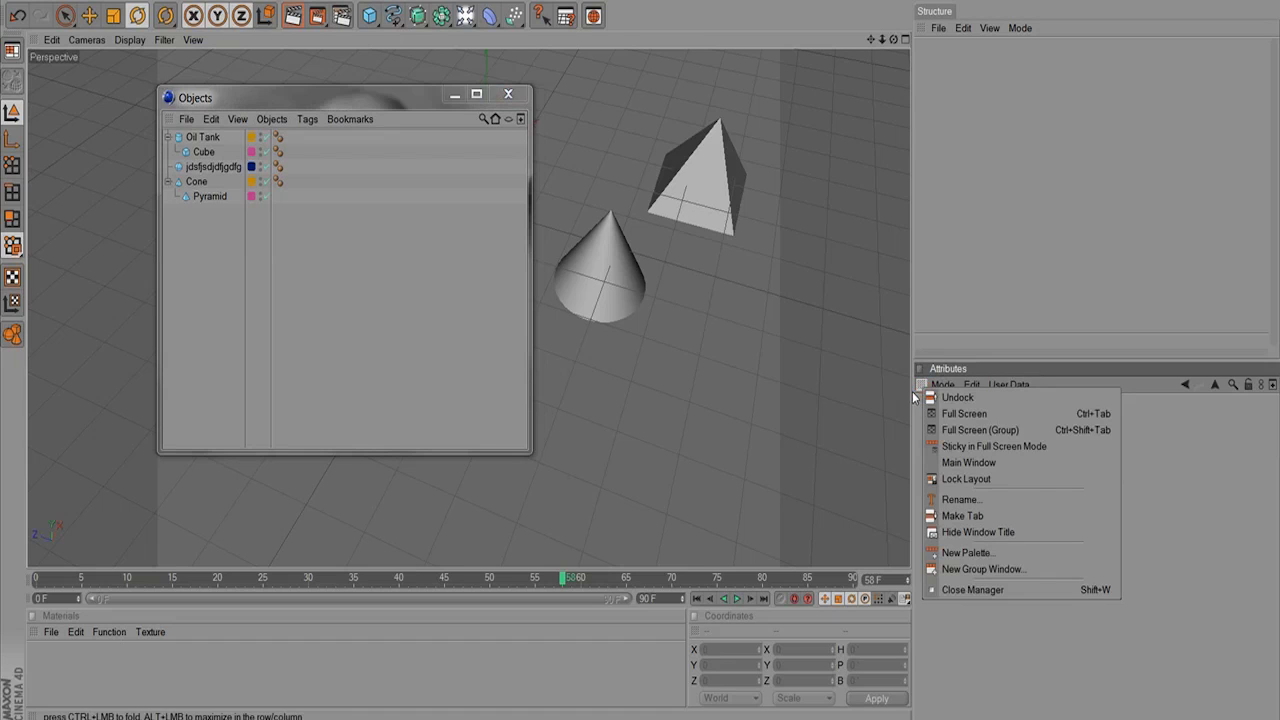
click(932, 515)
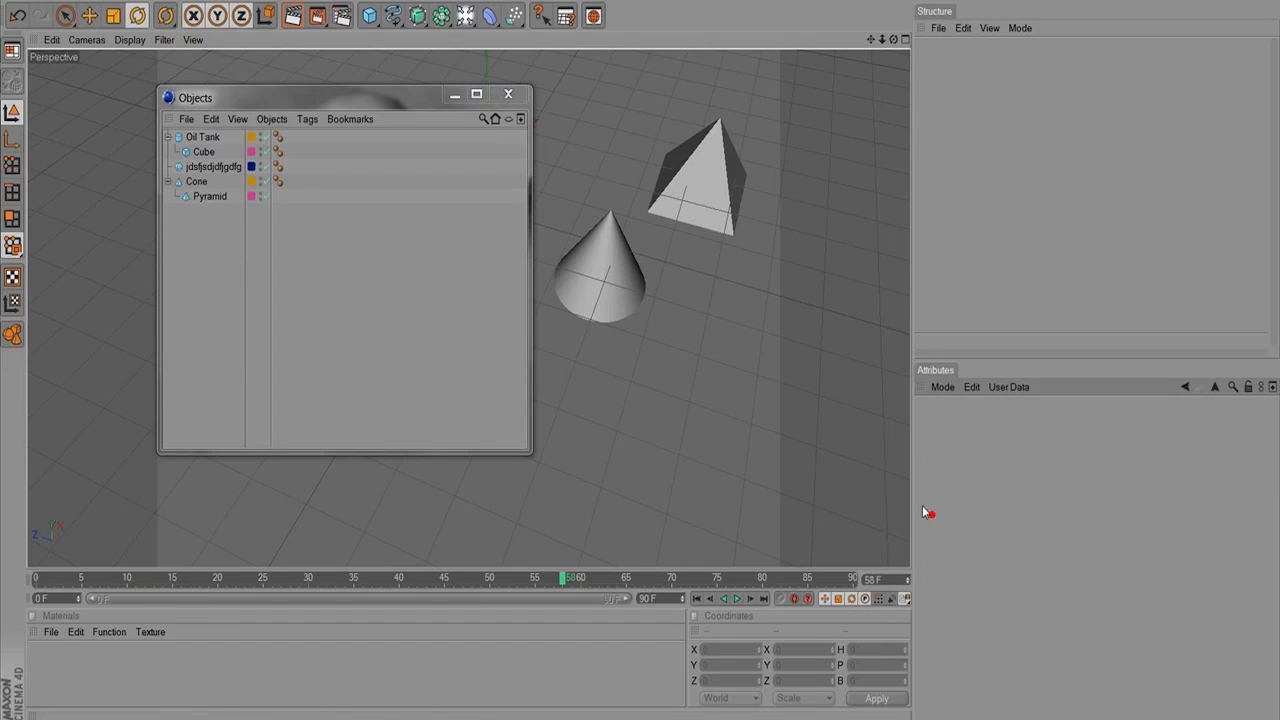
Dock the floating Objects manager as a tab beside Attributes and switch between the two tabs.
drag(170, 120, 935, 380)
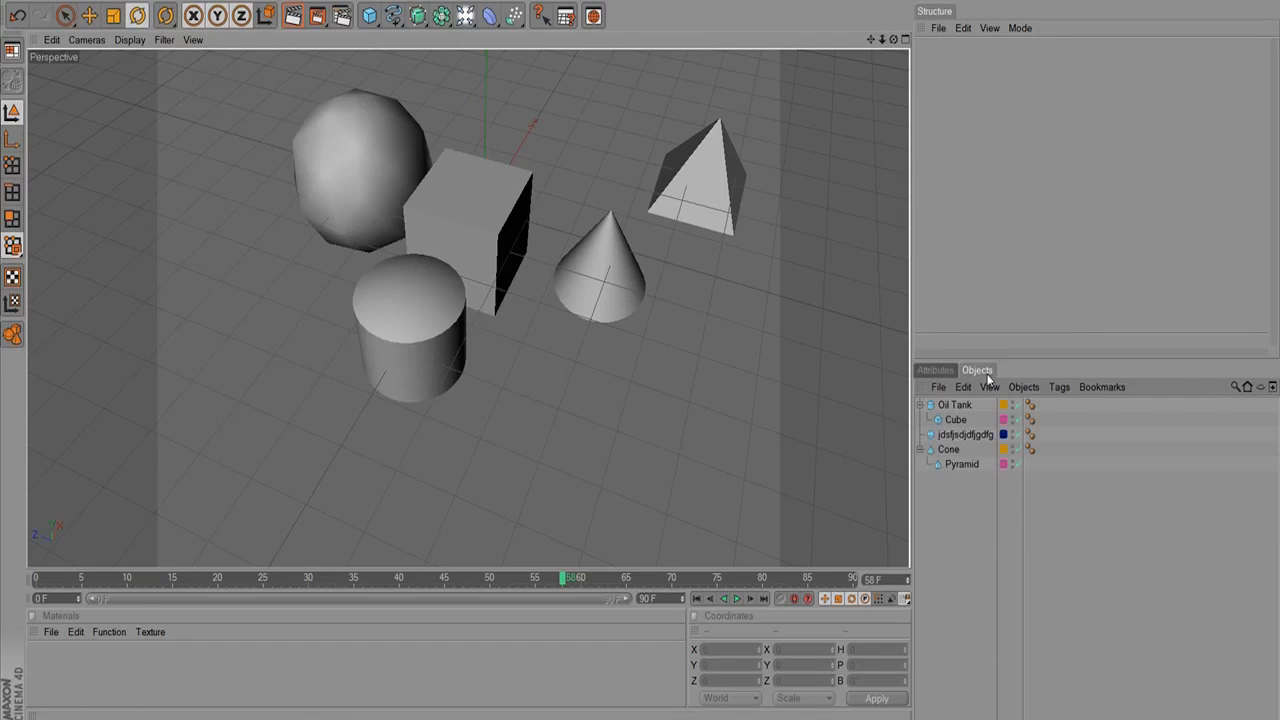
click(942, 371)
click(963, 370)
Undock the Objects manager, dock it as a tab with Structure, and order it ahead of the Structure tab.
right_click(975, 370)
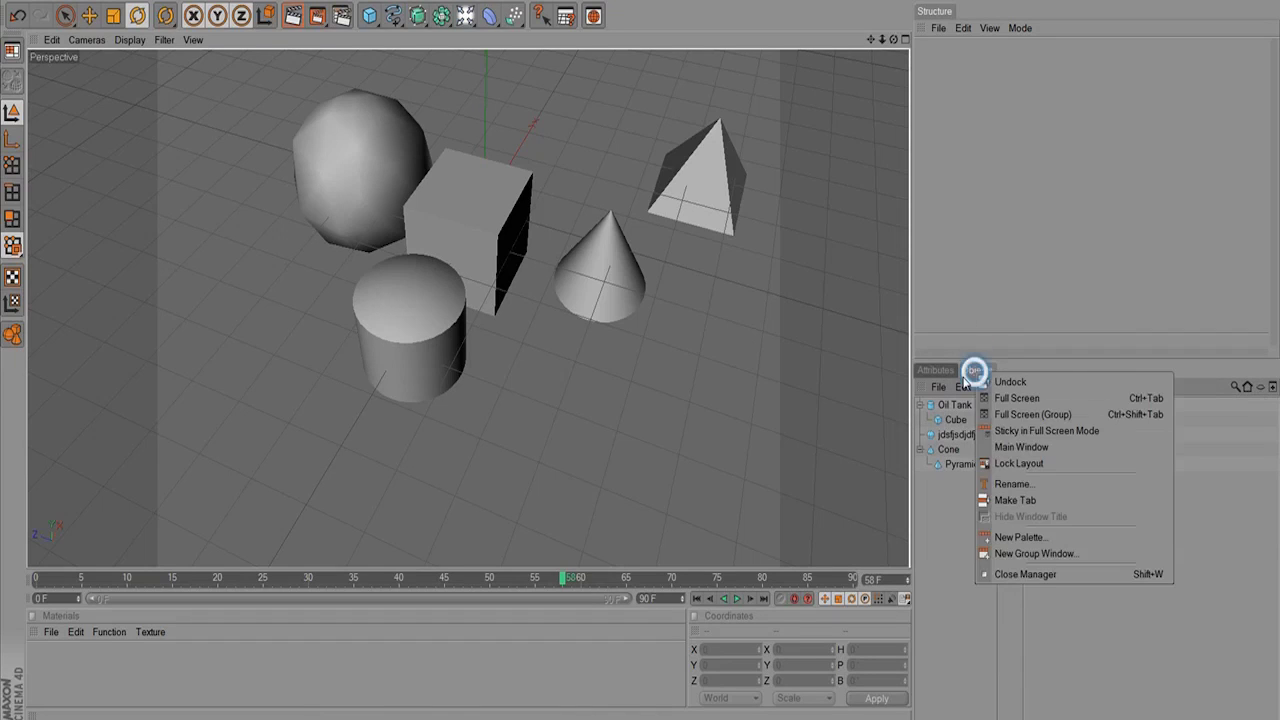
click(988, 381)
drag(914, 381, 935, 14)
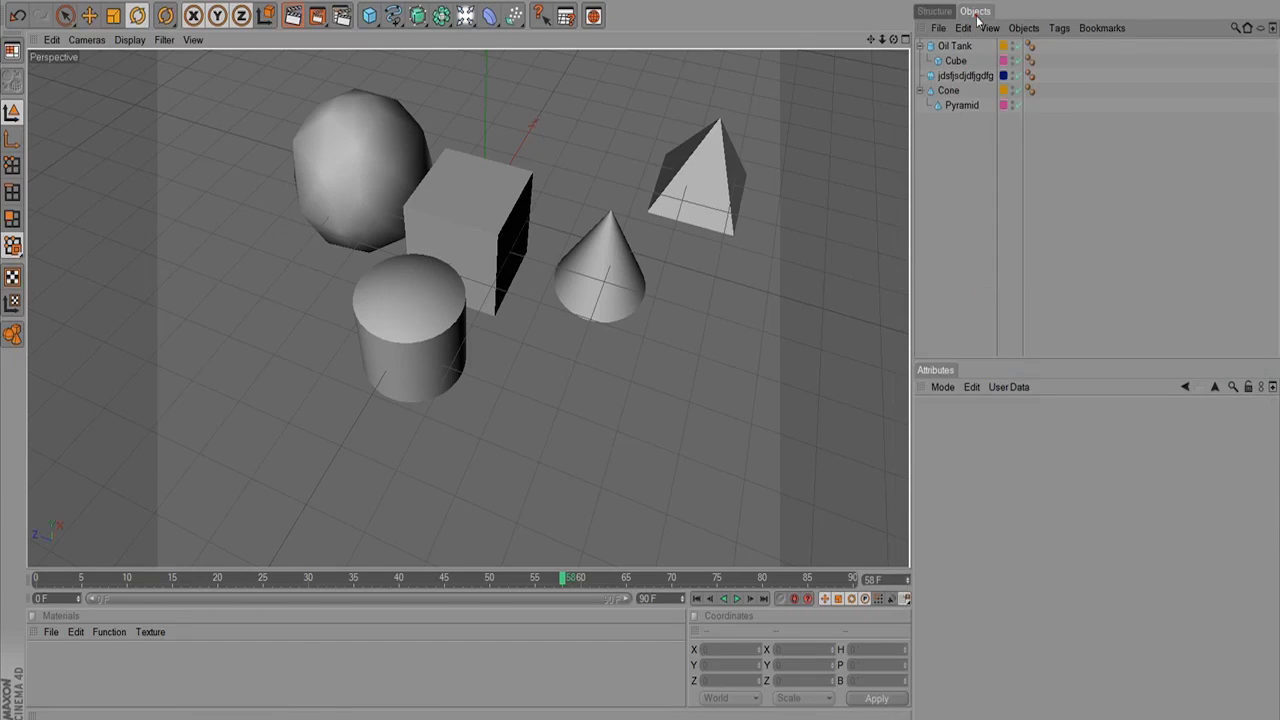
drag(982, 12, 930, 36)
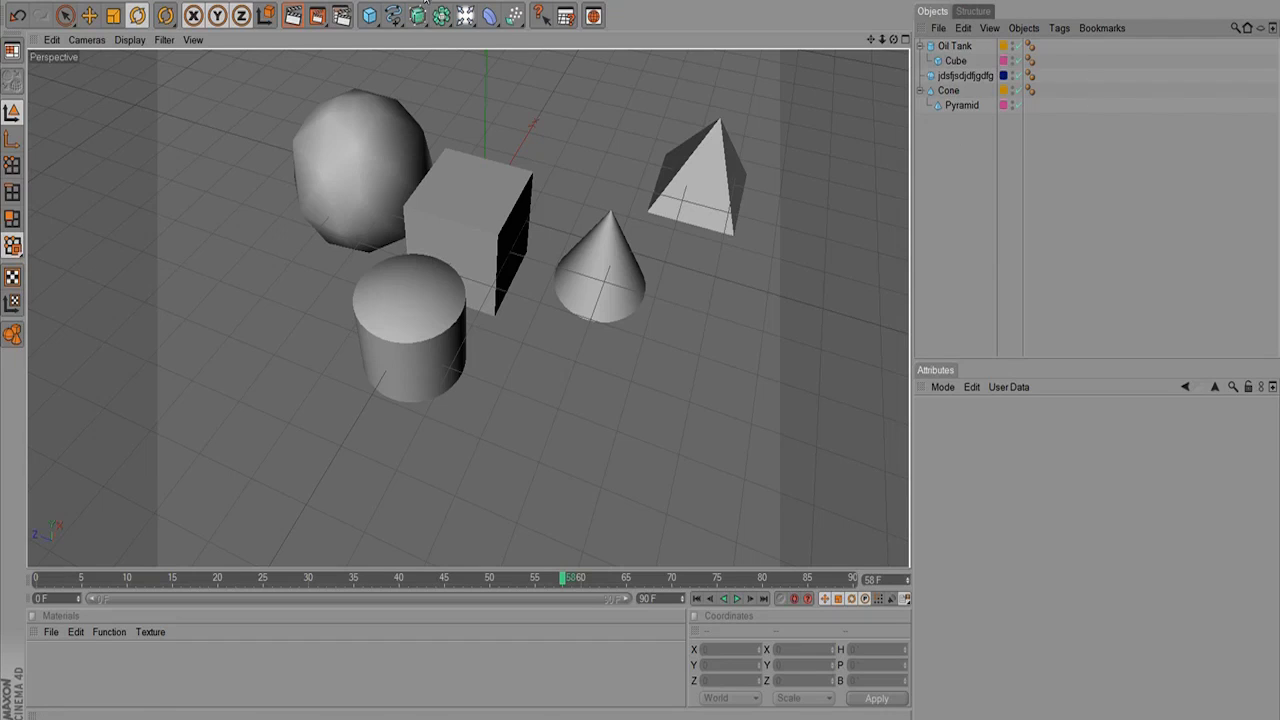
Tear off the Objects creation commands as a floating palette and dock it vertically between the viewport and the managers.
click(420, 12)
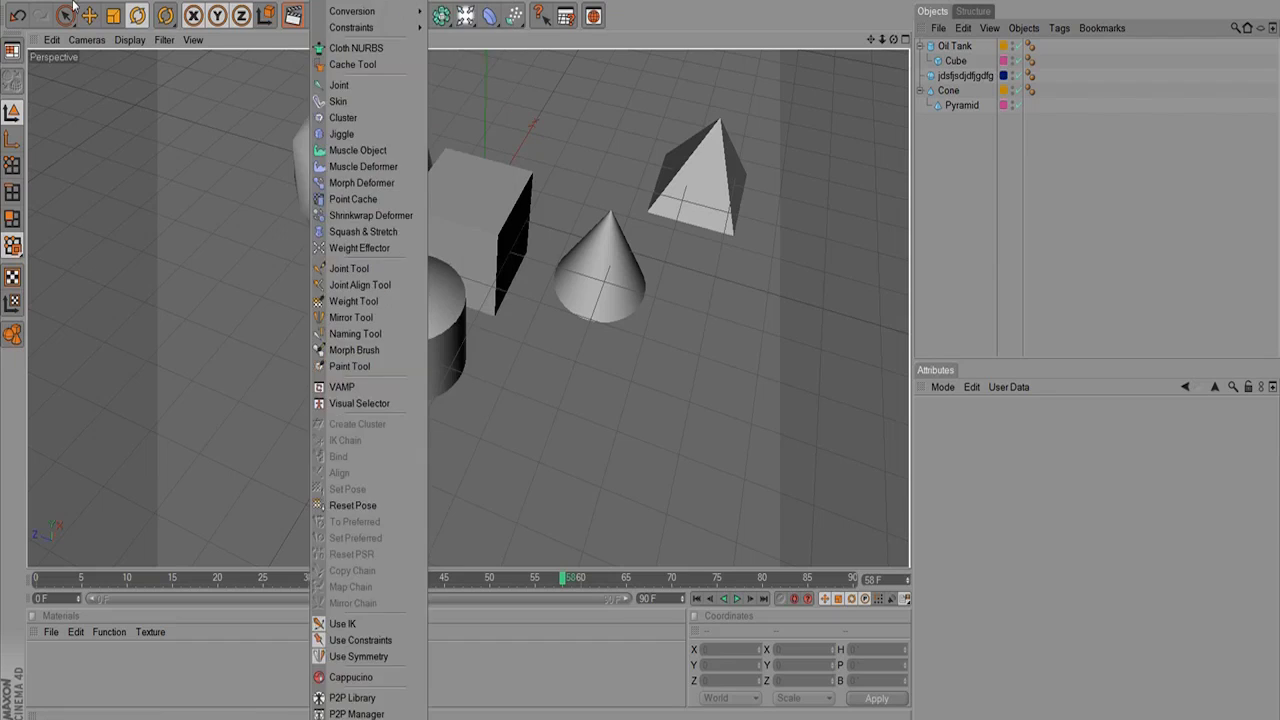
mouse_move(63, 6)
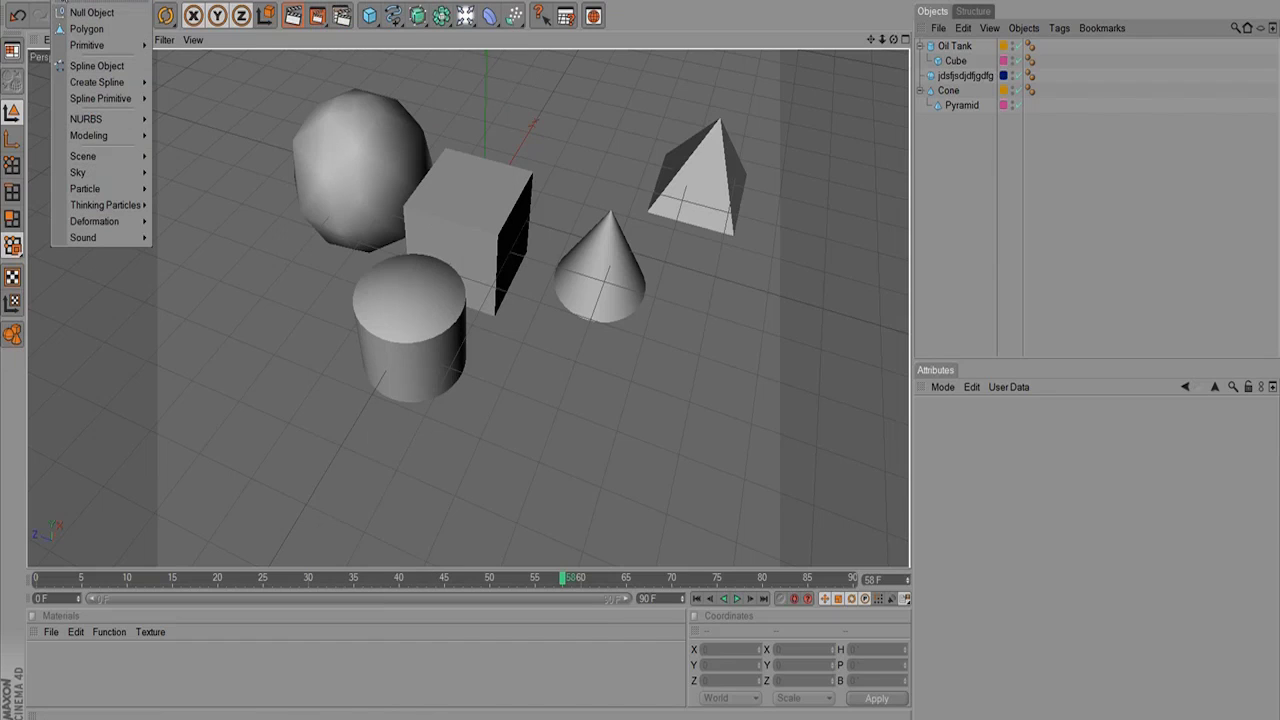
click(66, 2)
drag(58, 3, 863, 160)
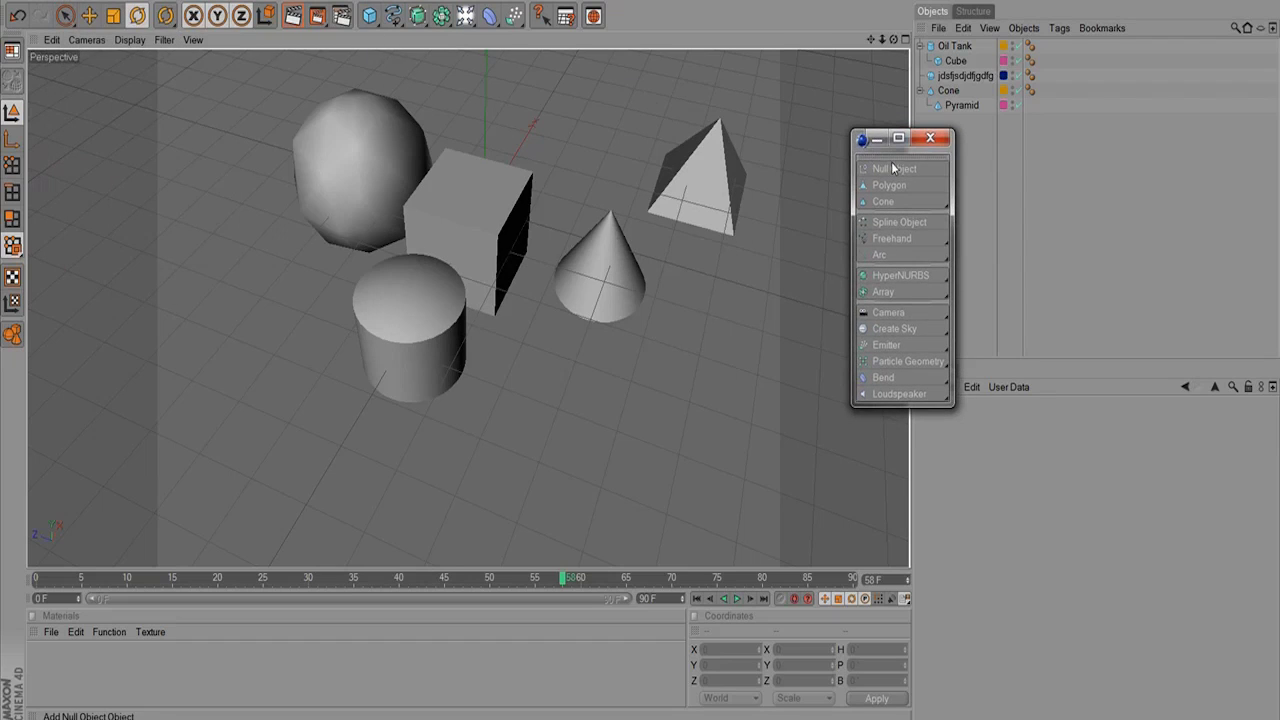
drag(870, 155, 622, 145)
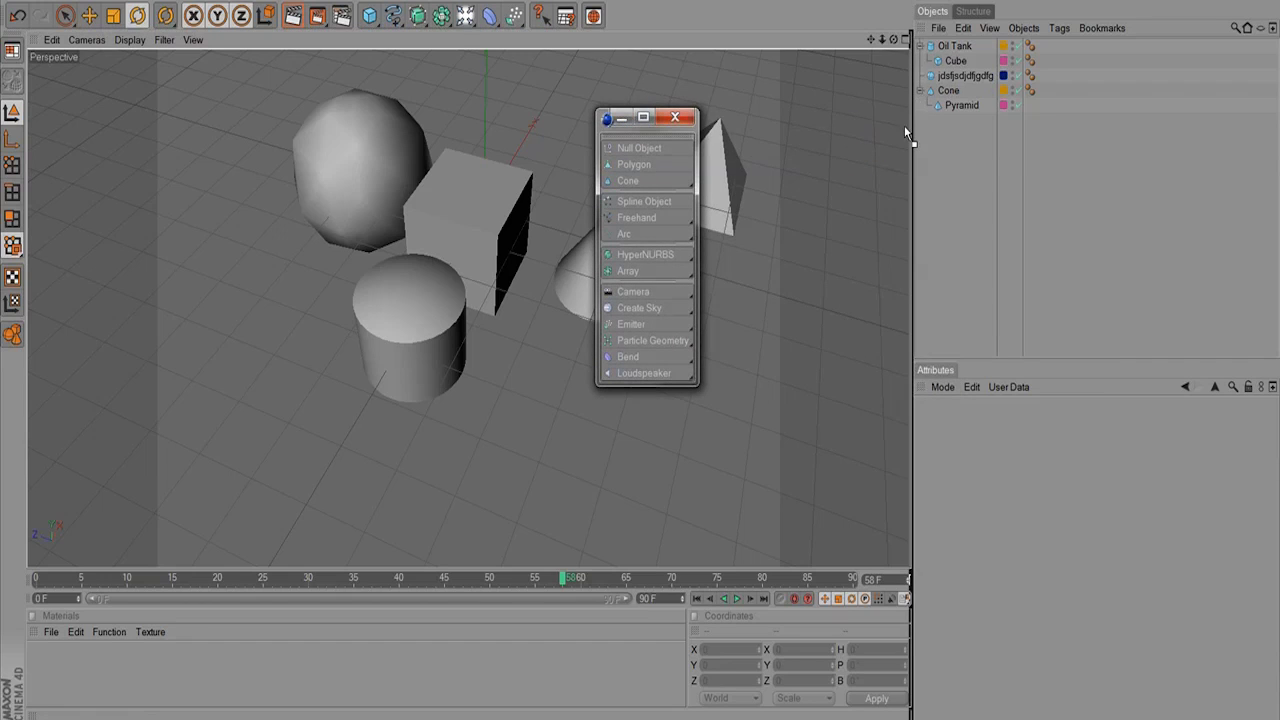
drag(903, 201, 927, 218)
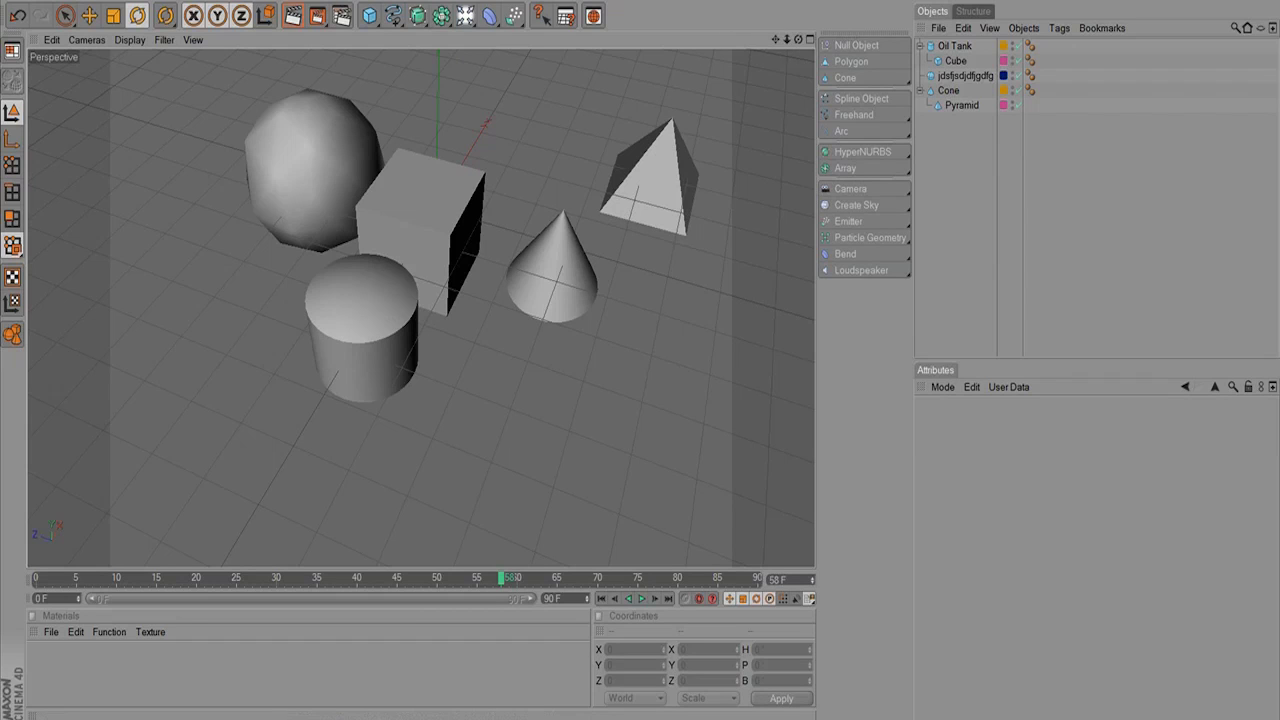
Load the Startup Layout and go through its Coordinates, Materials, XPresso Editor, Timeline and Objects managers.
click(582, 1)
mouse_move(590, 13)
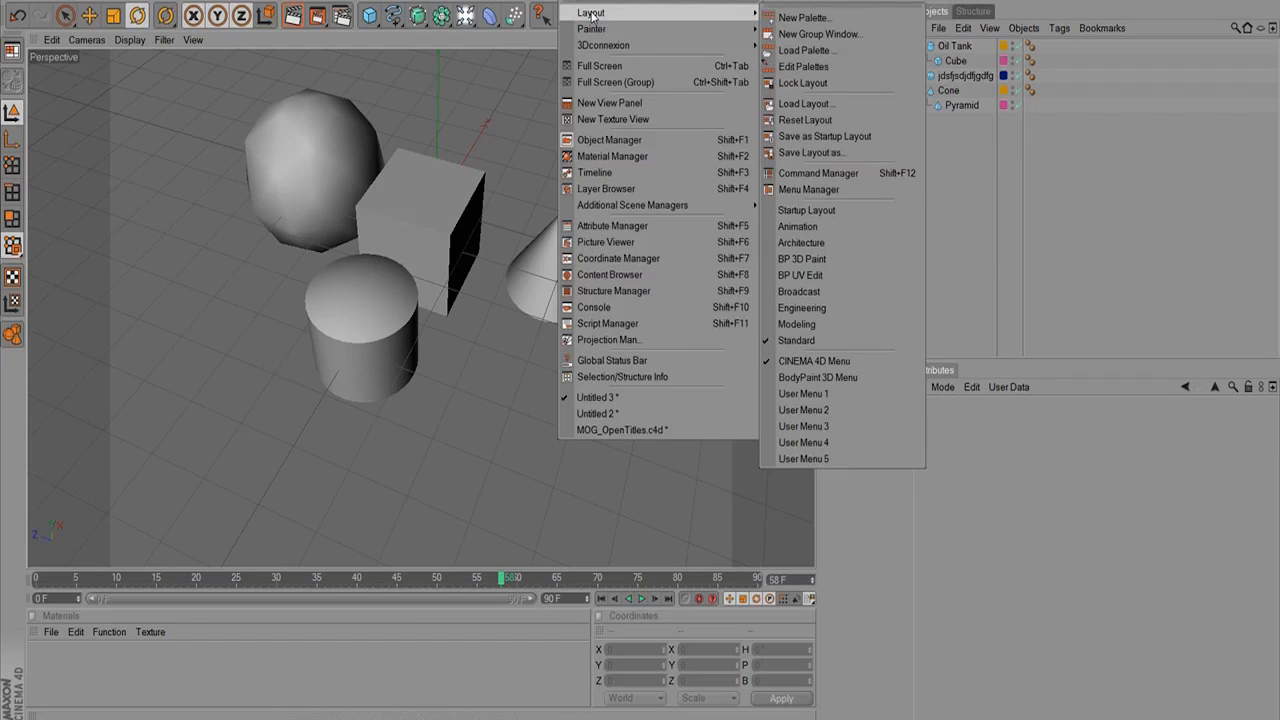
click(853, 208)
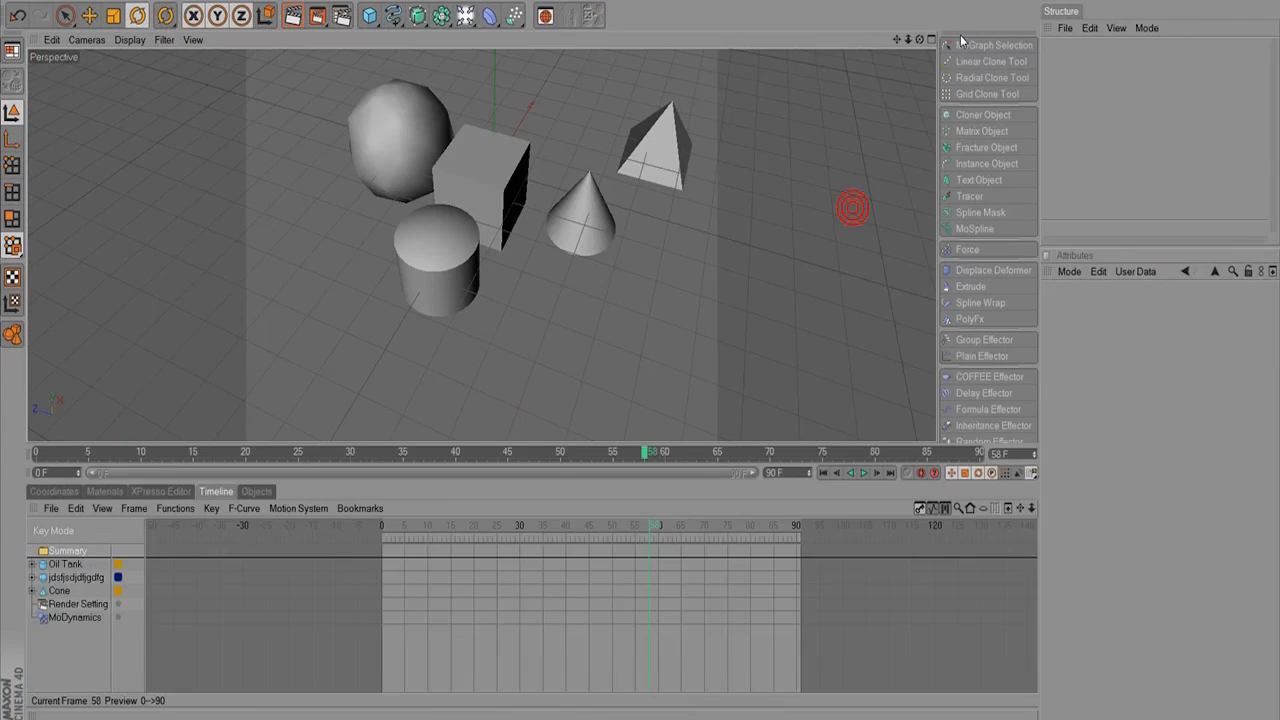
click(64, 491)
click(104, 491)
click(160, 491)
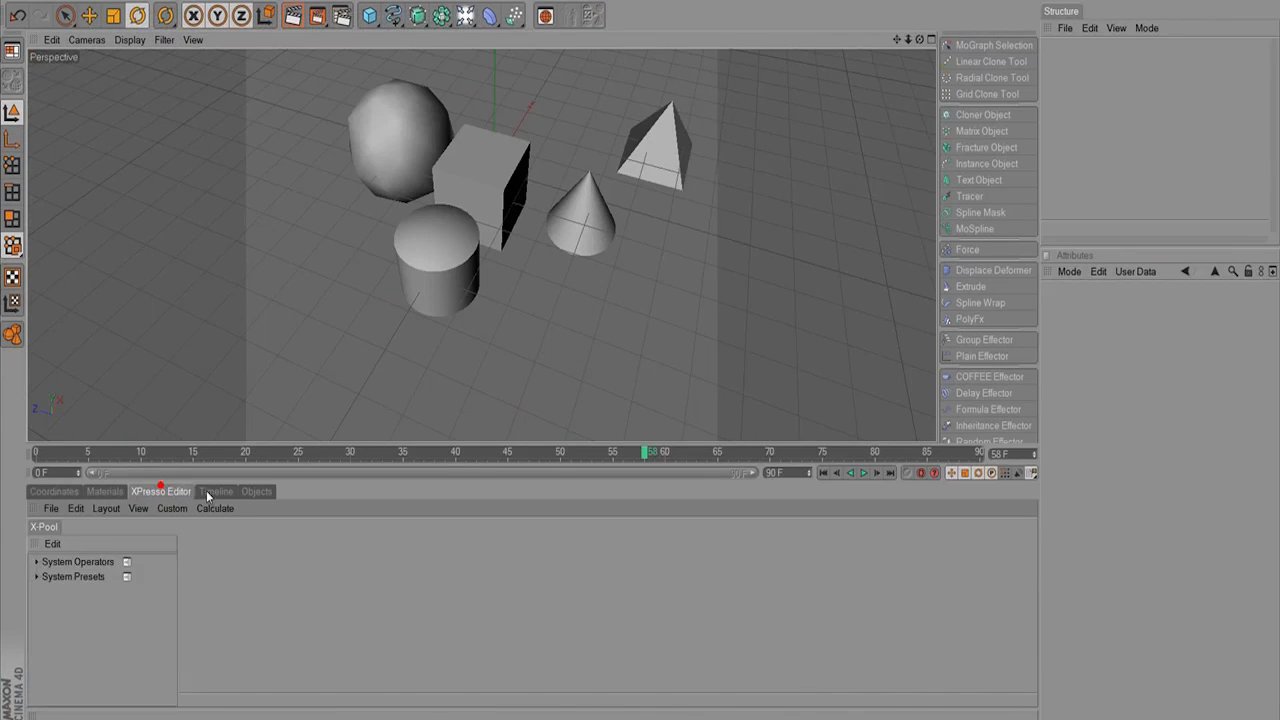
click(215, 491)
click(258, 491)
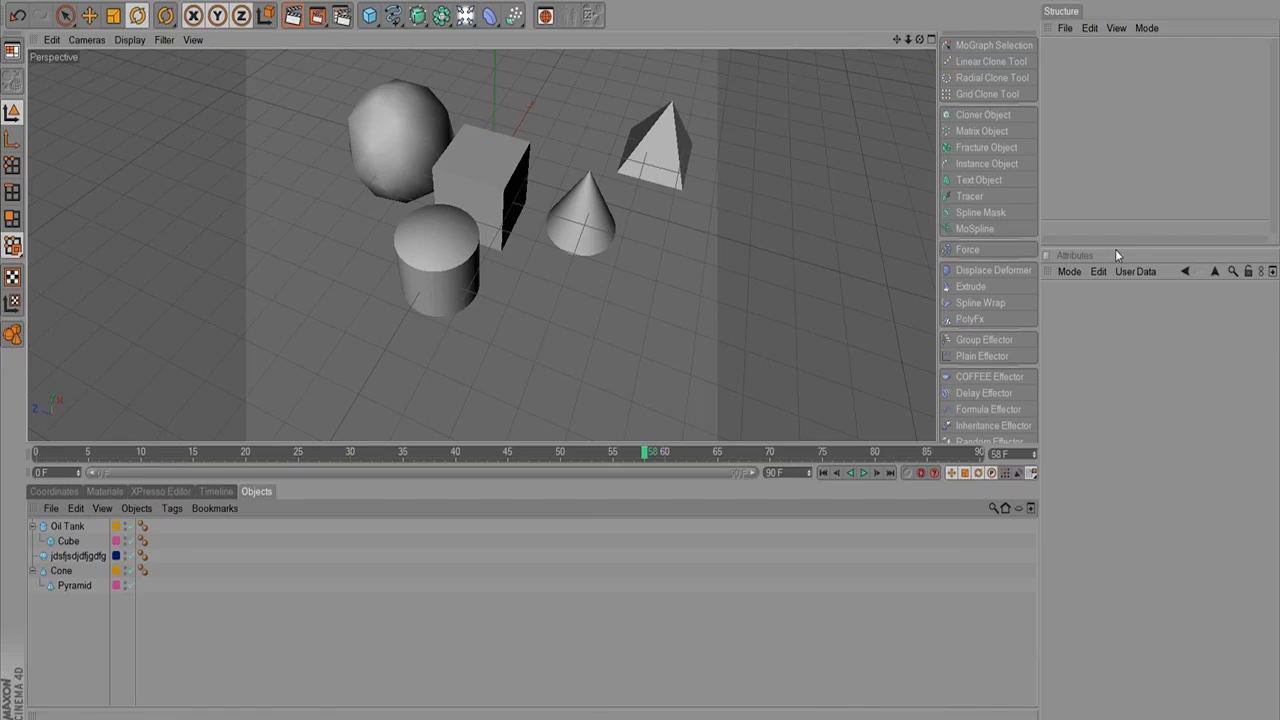
Open the Layer Browser and place its floating window over the viewport near the Attributes manager.
click(563, 3)
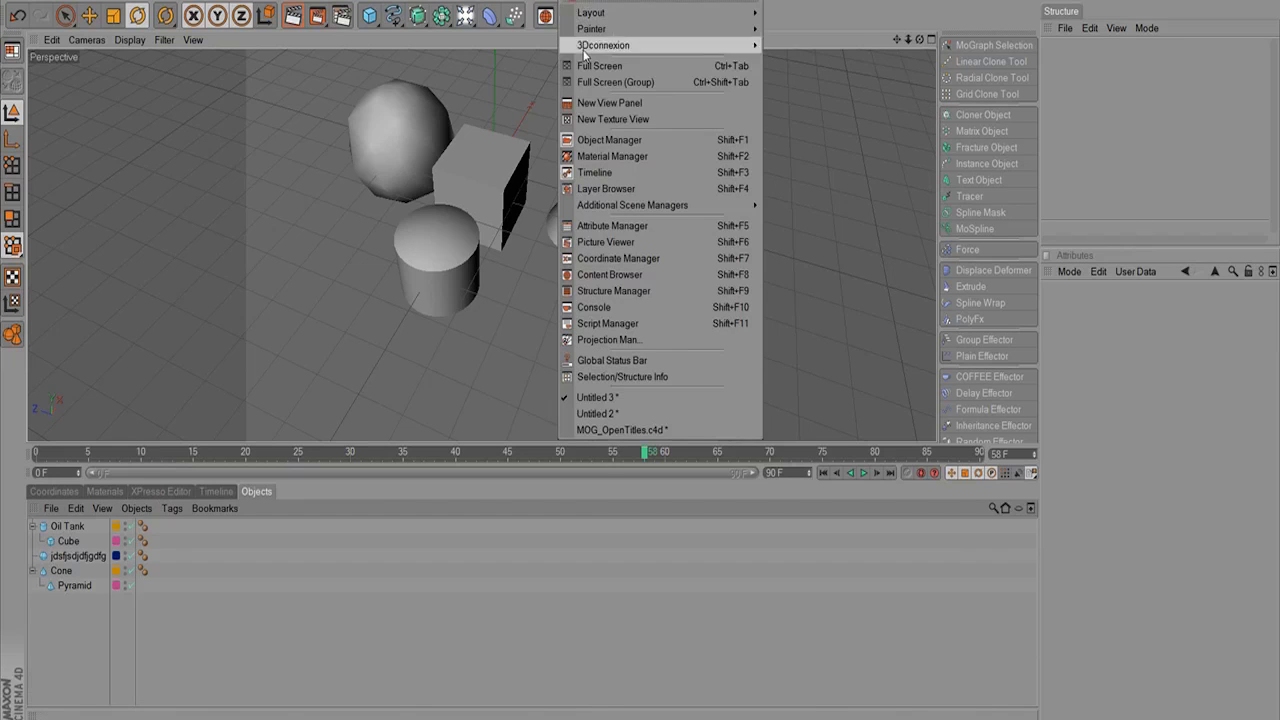
mouse_move(600, 16)
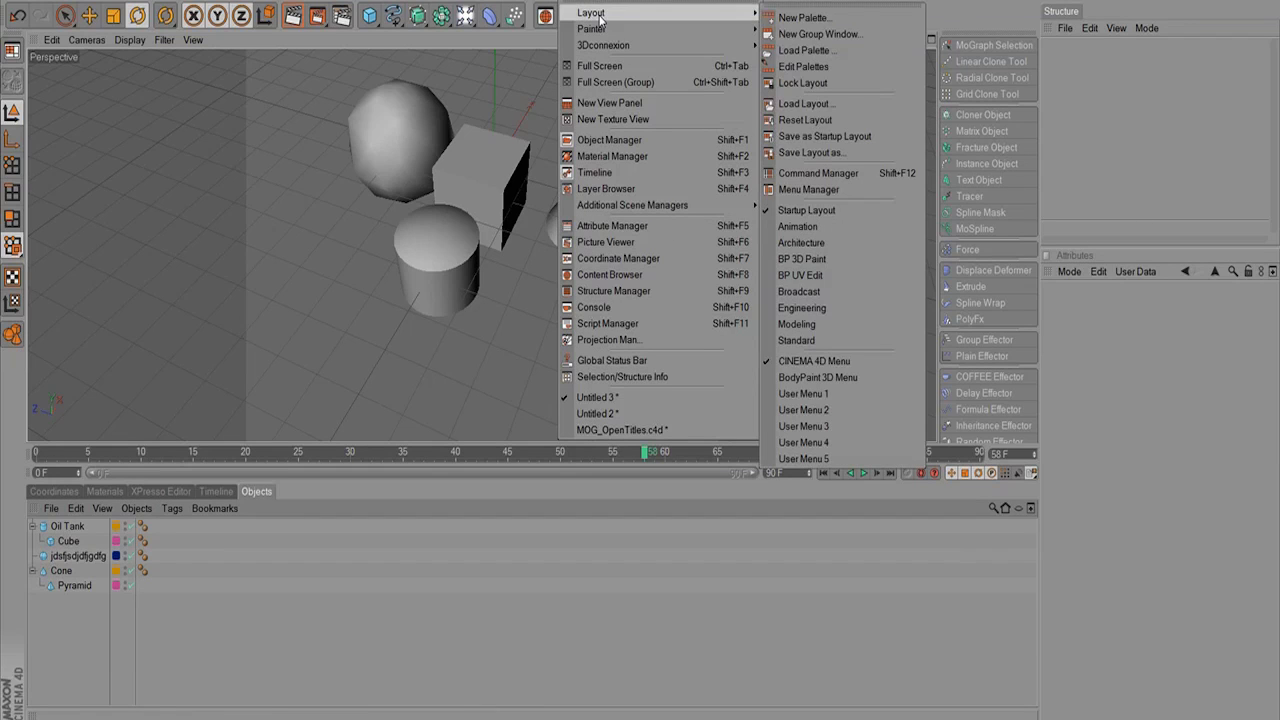
click(626, 187)
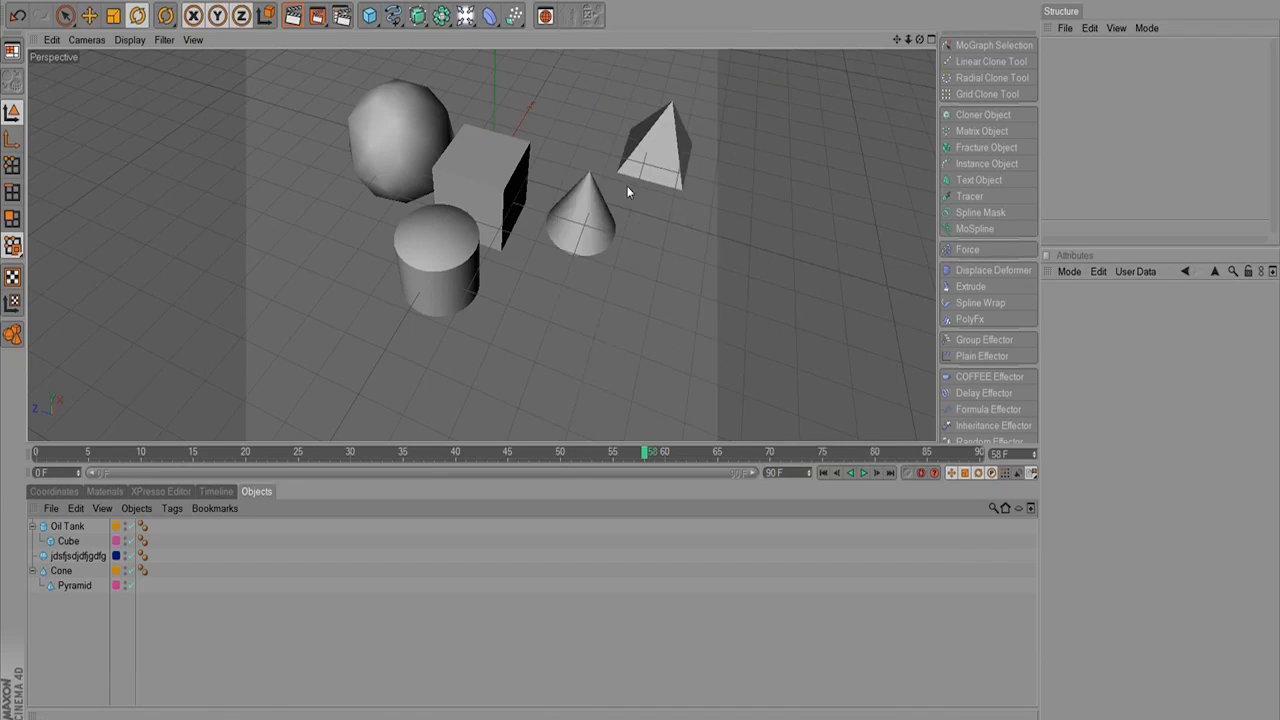
drag(482, 73, 752, 159)
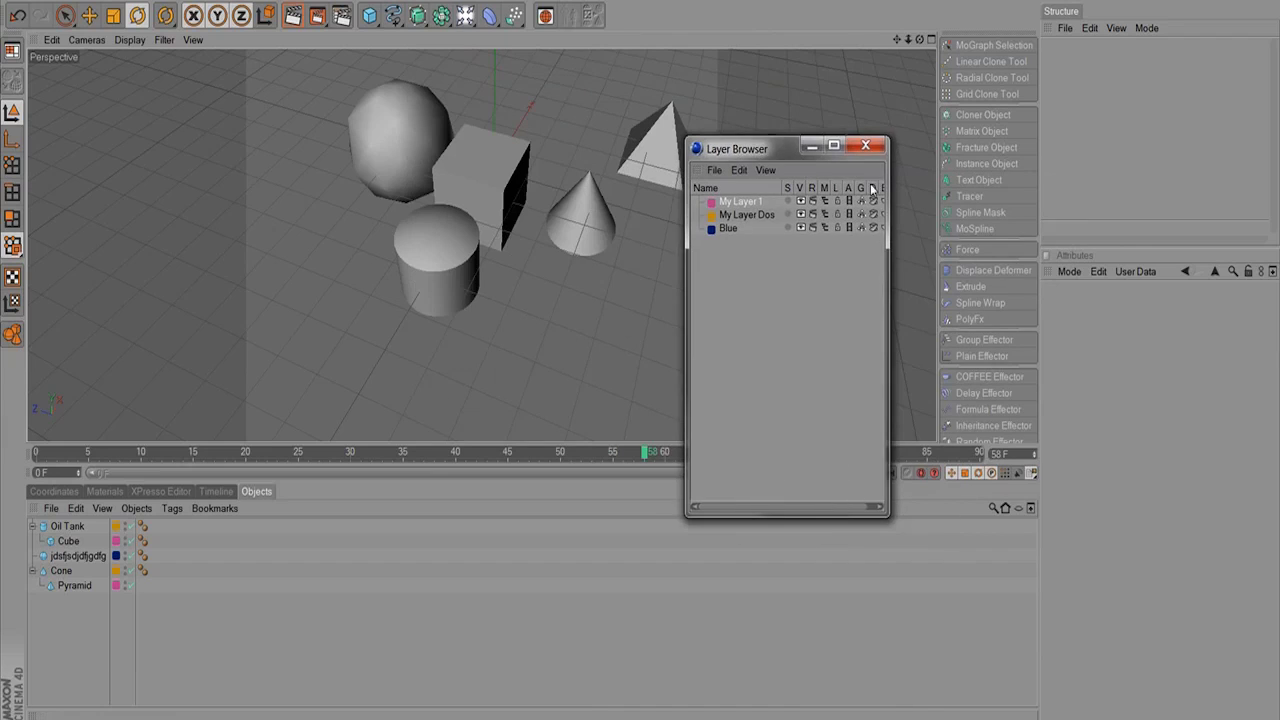
Turn the Attributes manager into a tab, dock the Layer Browser beside it, and bring Attributes to the front.
click(1048, 256)
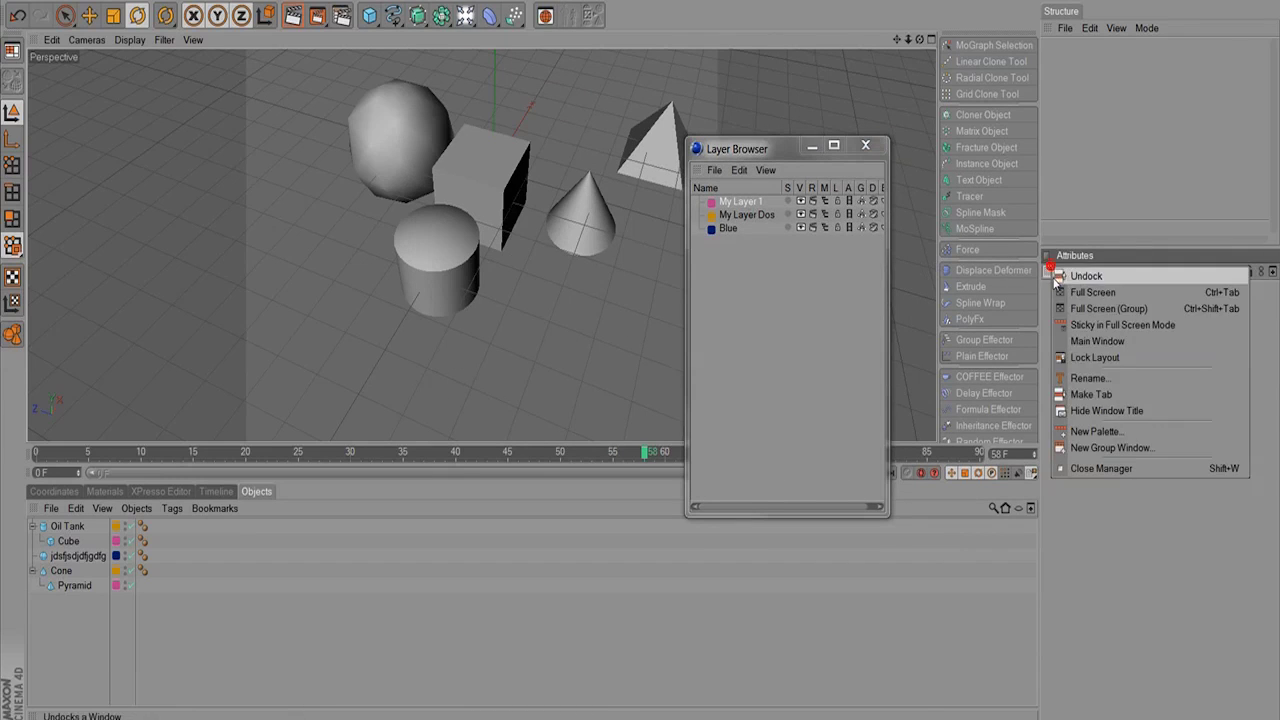
click(1116, 396)
drag(697, 172, 1072, 262)
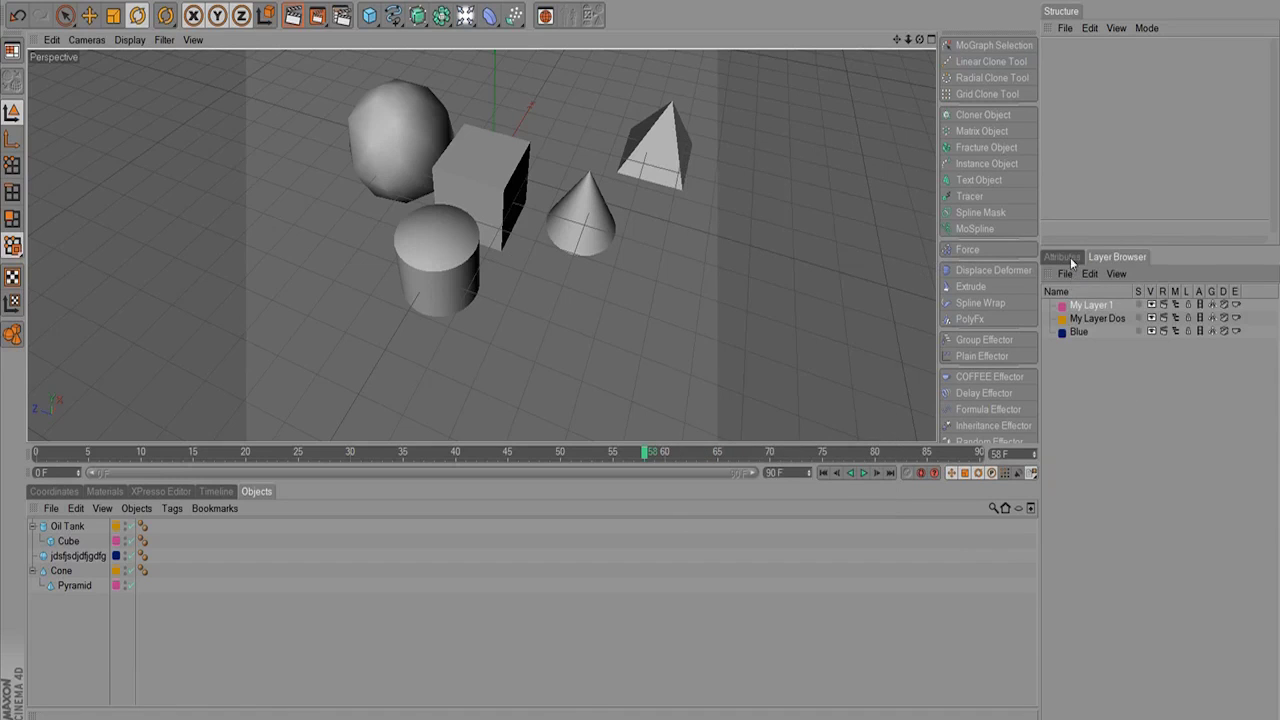
click(1071, 262)
Save the current arrangement as the startup layout and enlarge the viewport downward by shrinking the tabbed managers below it.
click(574, 1)
mouse_move(586, 11)
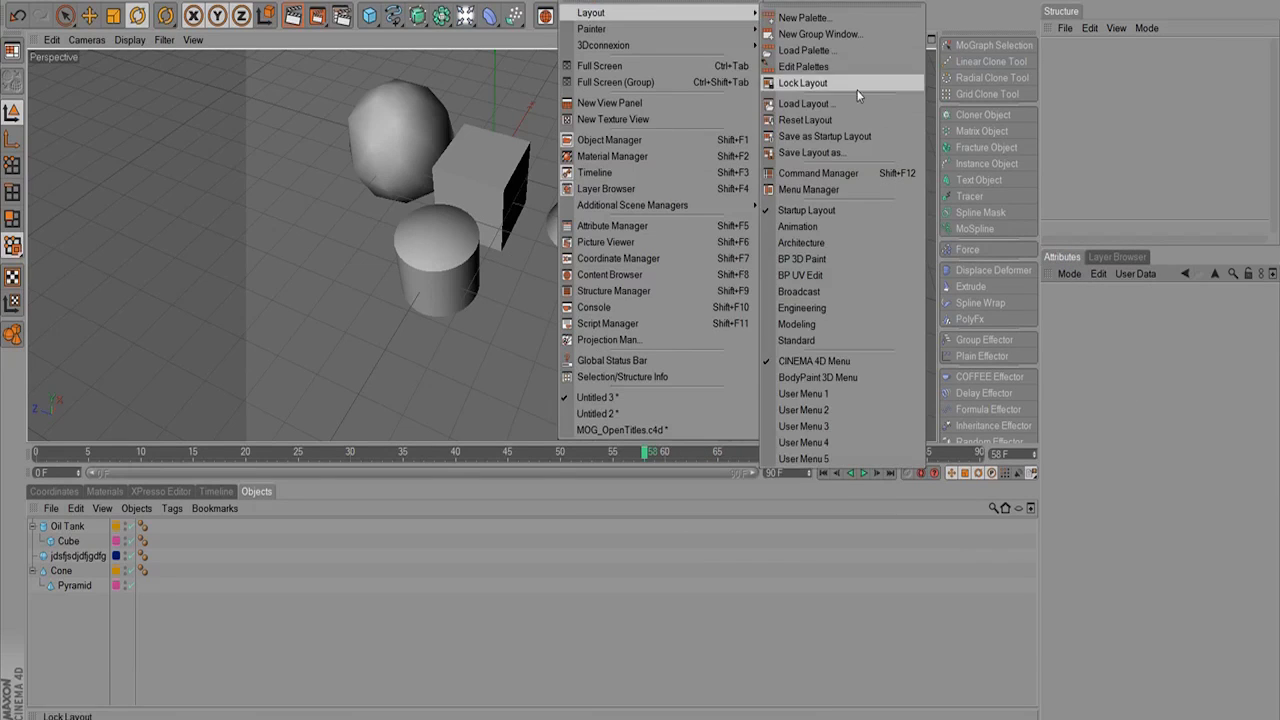
click(850, 136)
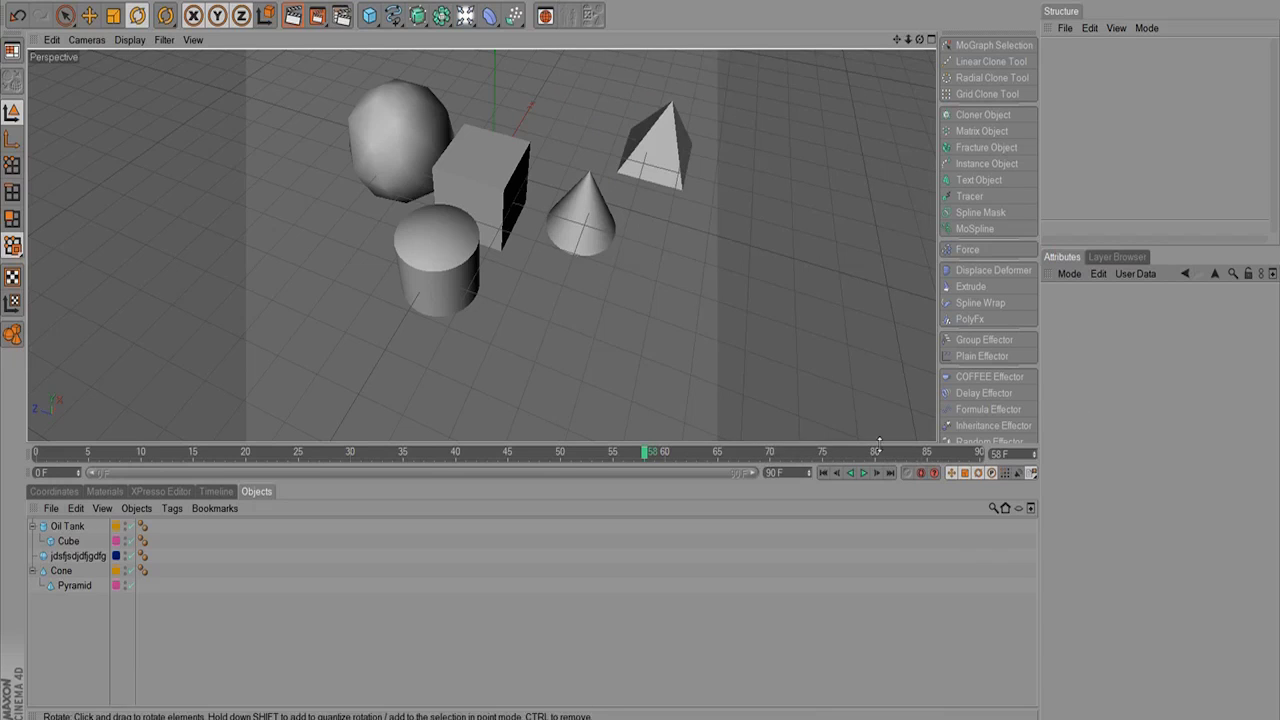
drag(880, 443, 884, 502)
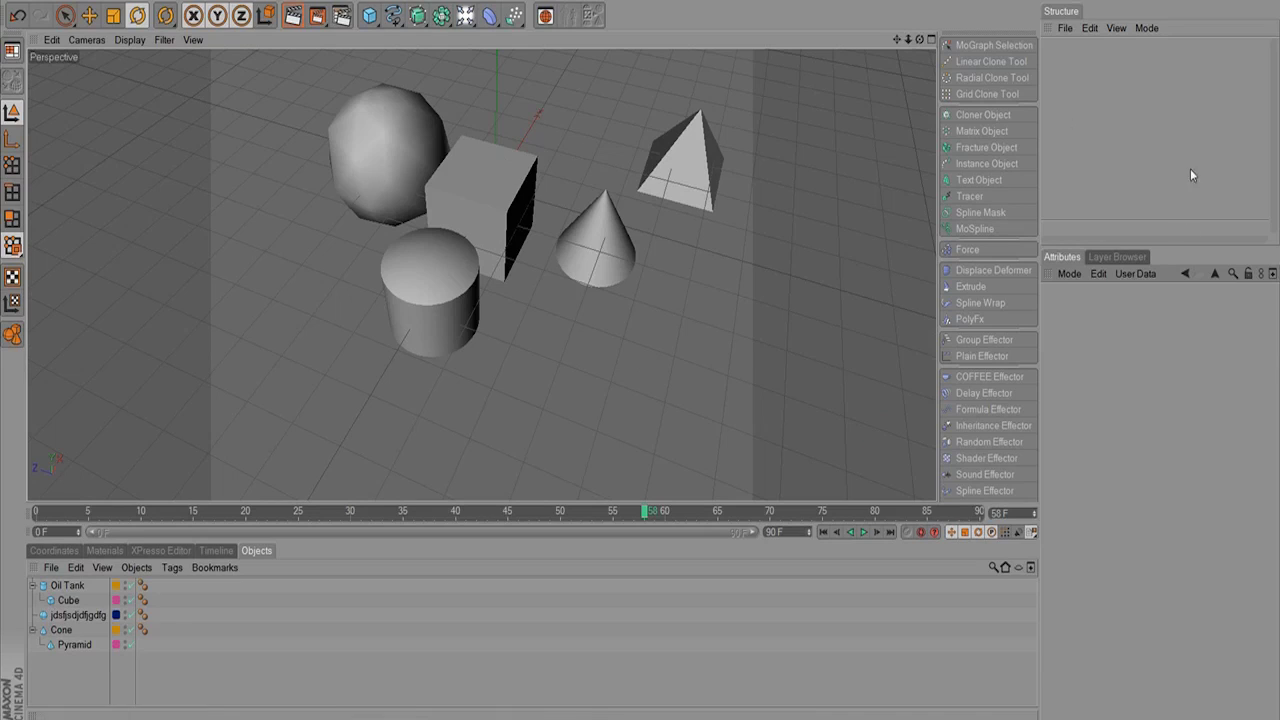
Look through the Coordinates, Materials and XPresso Editor managers, ending on Materials.
click(89, 551)
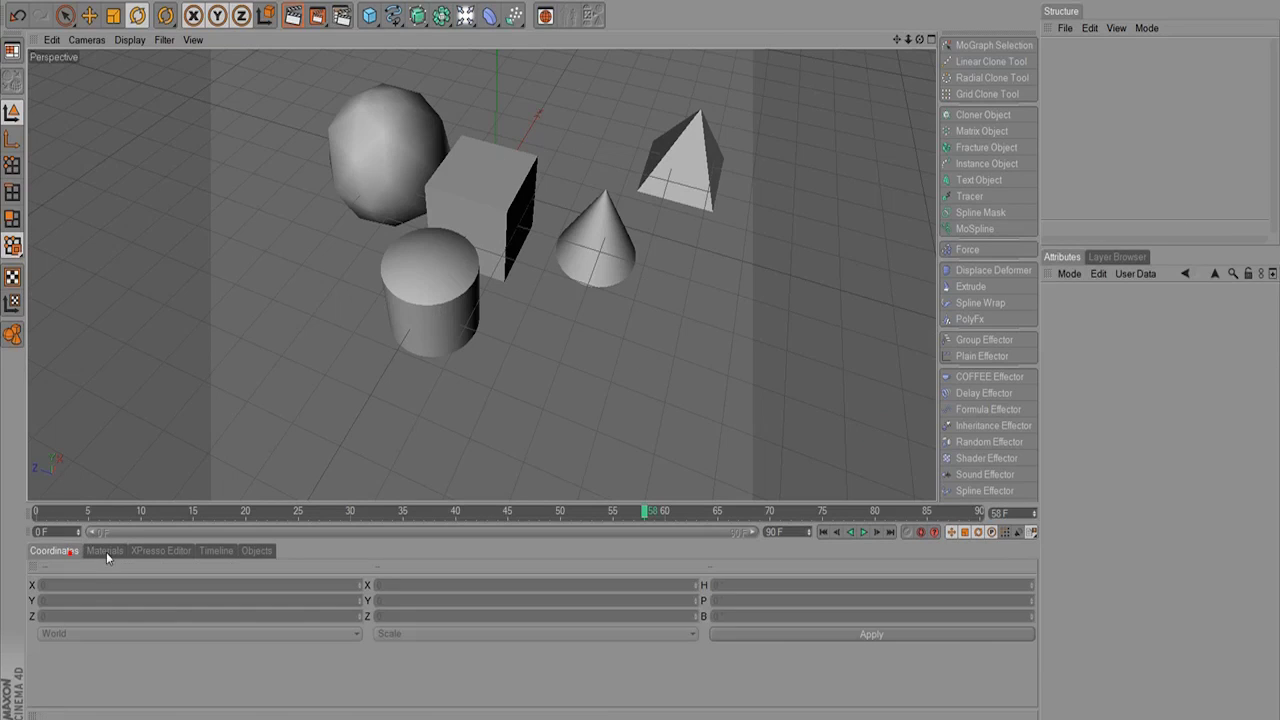
click(121, 554)
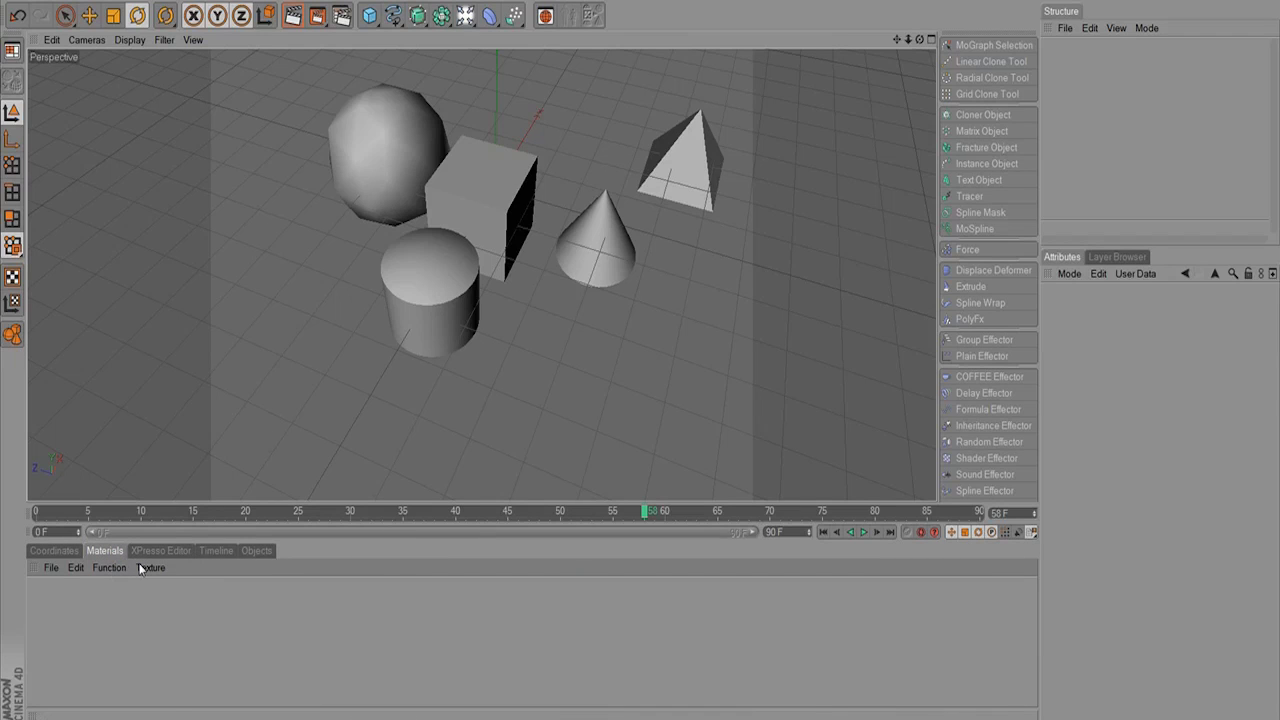
click(160, 551)
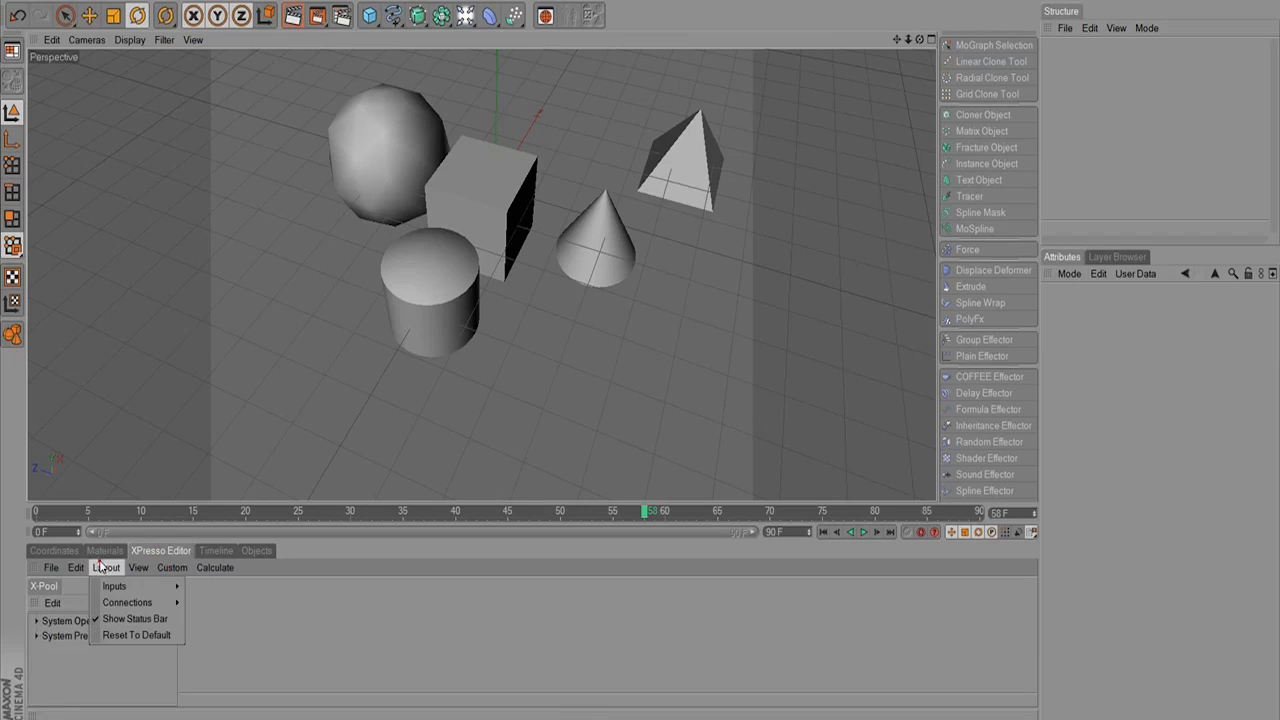
click(104, 551)
click(145, 552)
click(104, 551)
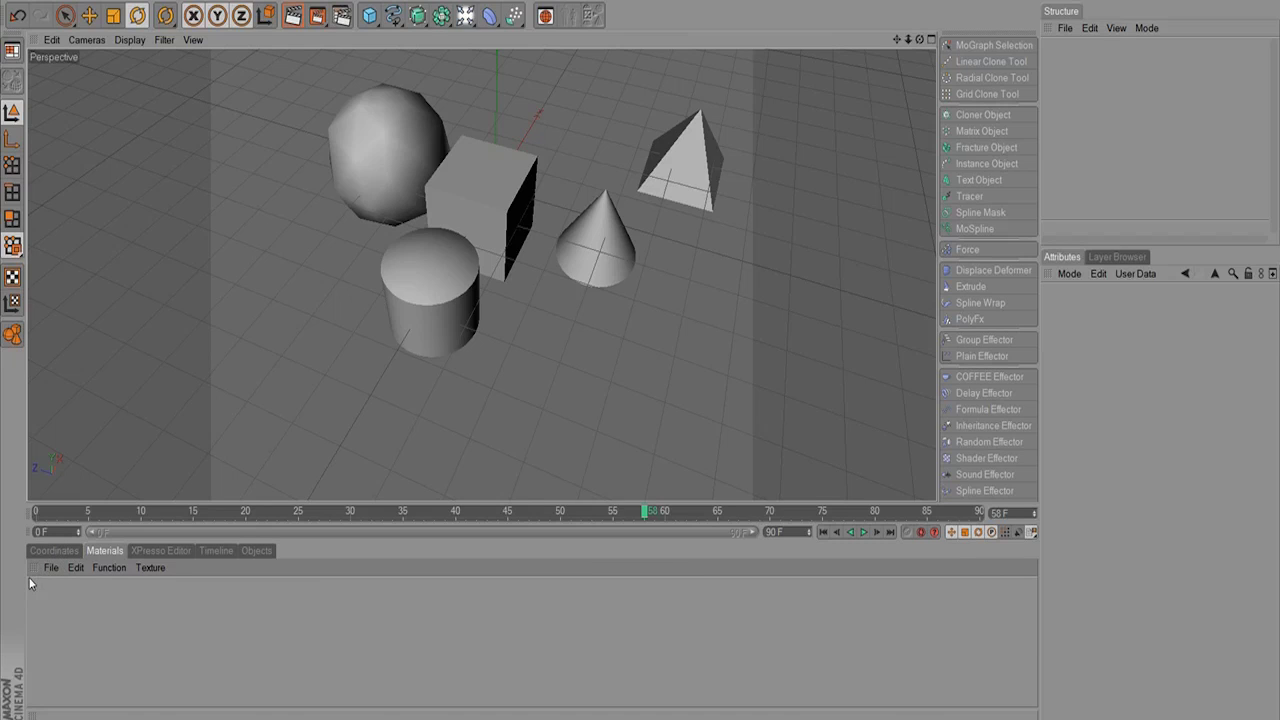
Open the Preferences at the Common settings and enlarge the window to fit the full category list.
click(38, 1)
click(85, 292)
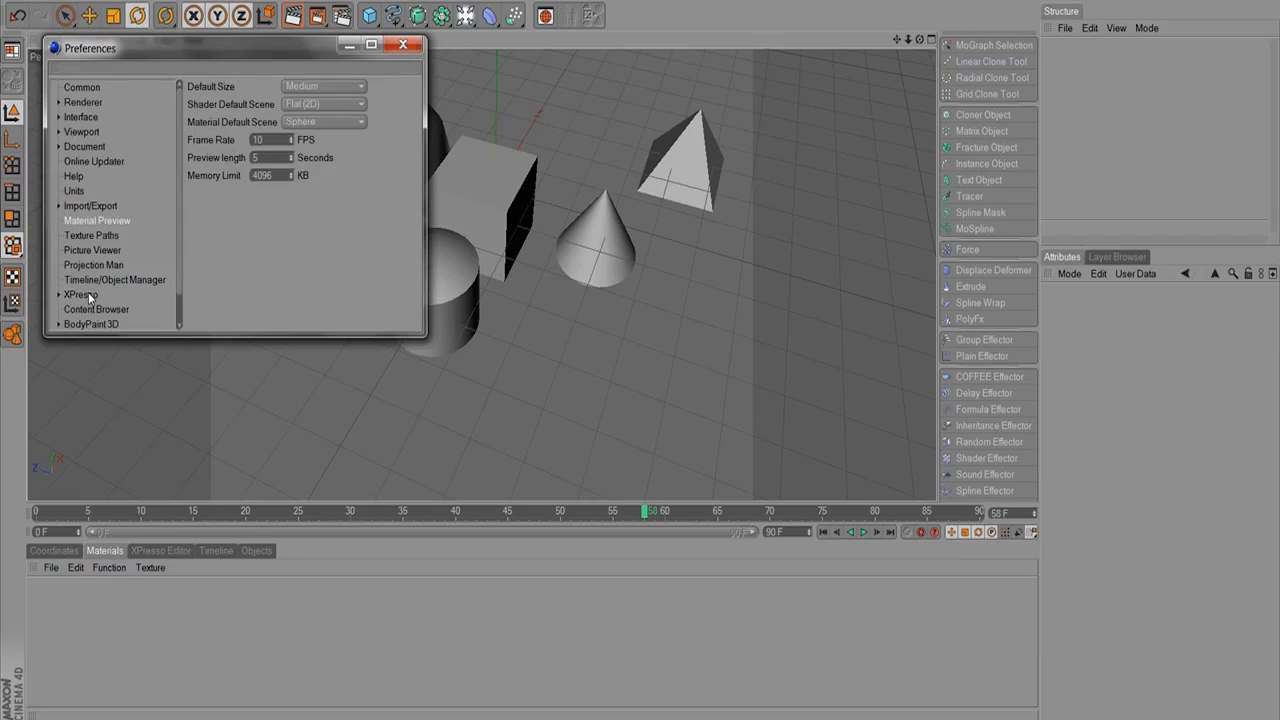
click(116, 87)
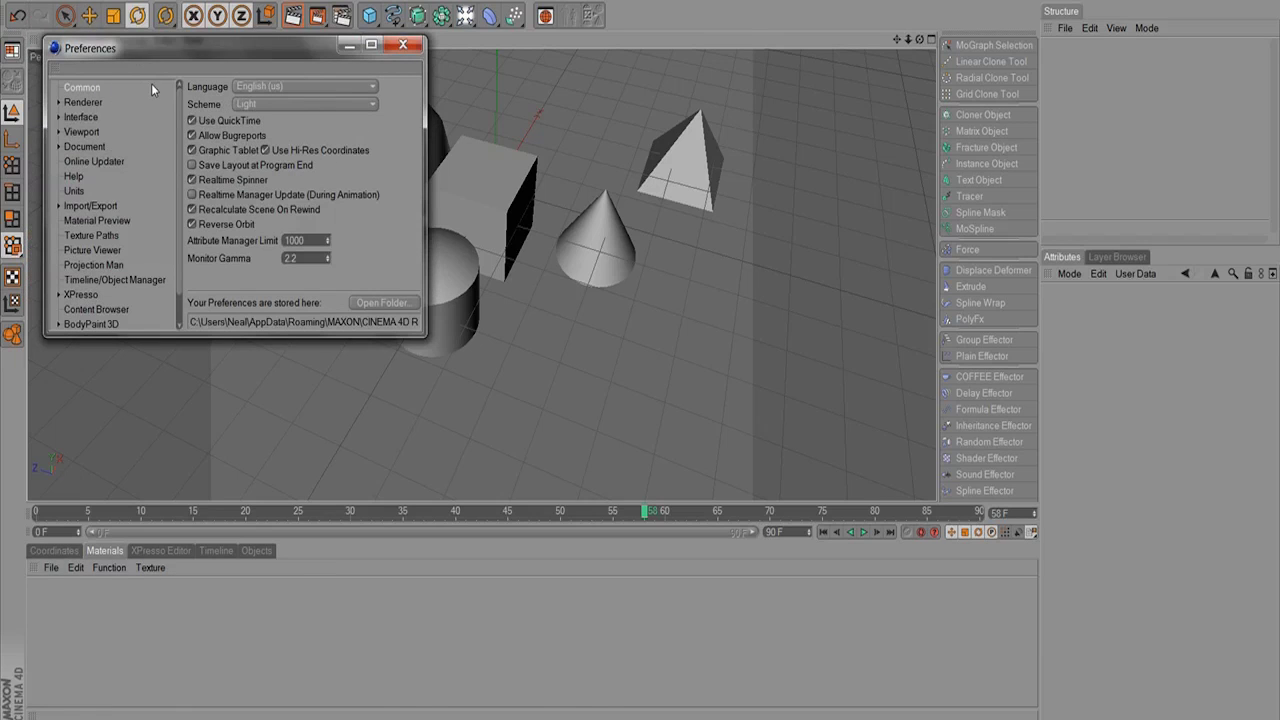
mouse_move(424, 336)
mouse_down()
mouse_move(448, 346)
mouse_move(485, 412)
mouse_up()
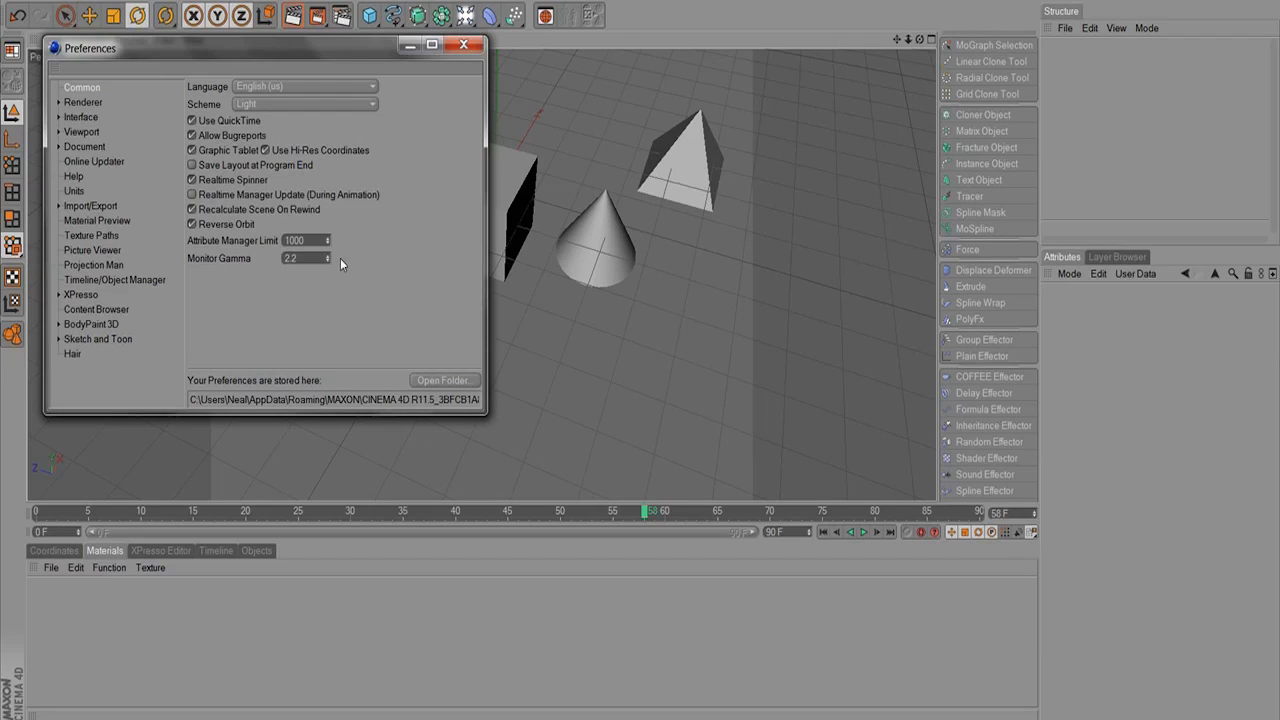
Browse the Renderer, Viewport, Document, Help and Import/Export preference categories.
click(83, 102)
click(82, 132)
click(86, 148)
click(87, 177)
double_click(89, 205)
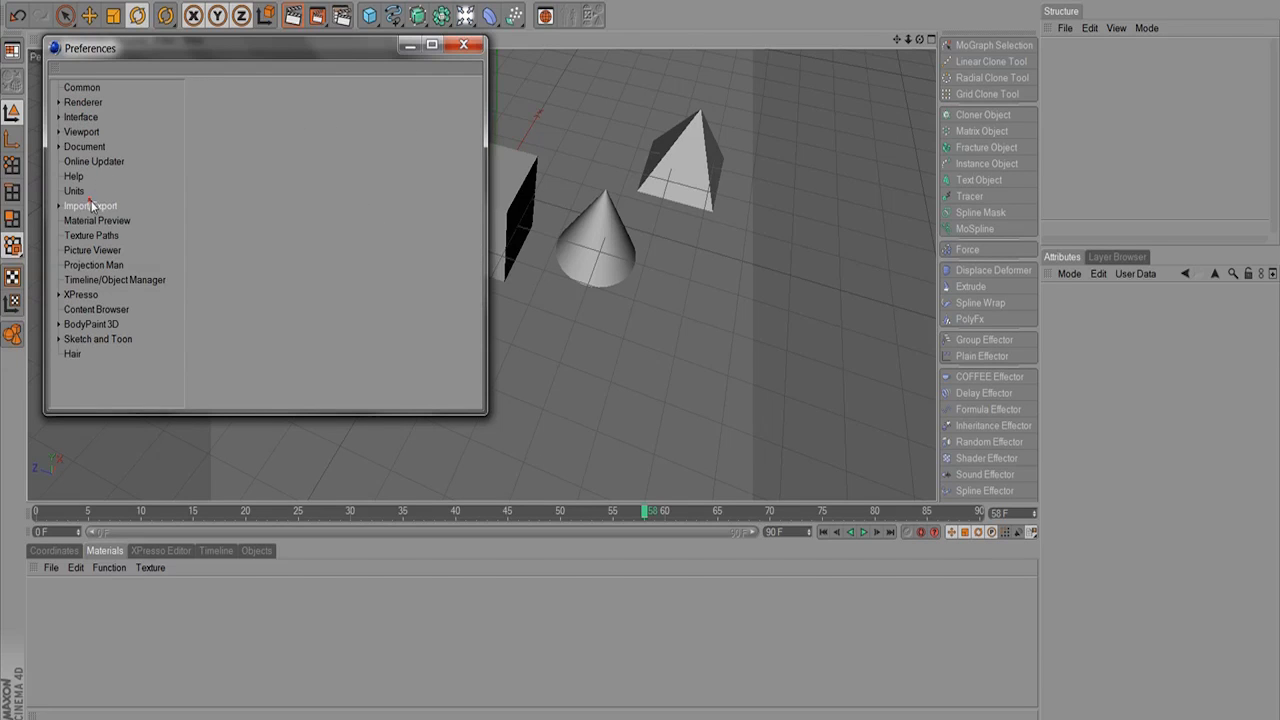
double_click(88, 206)
Switch the basic units to Meter and back to Pixel in the Units preferences.
click(77, 192)
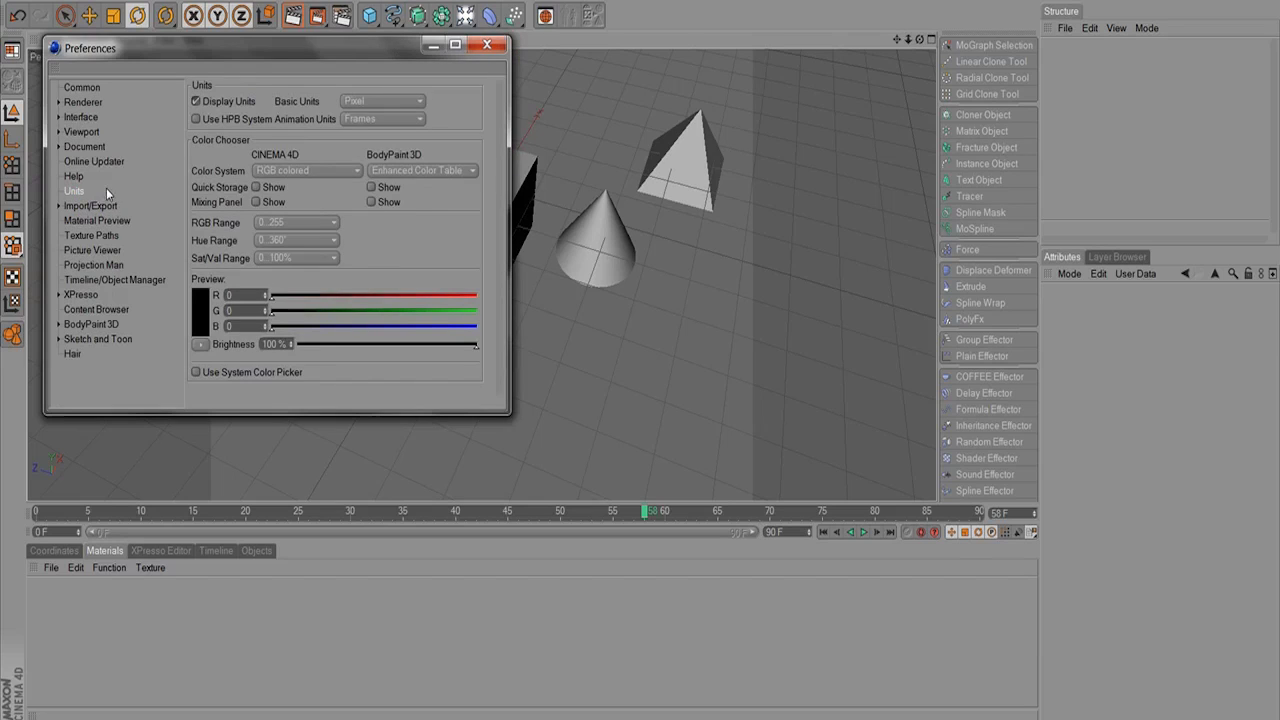
click(355, 104)
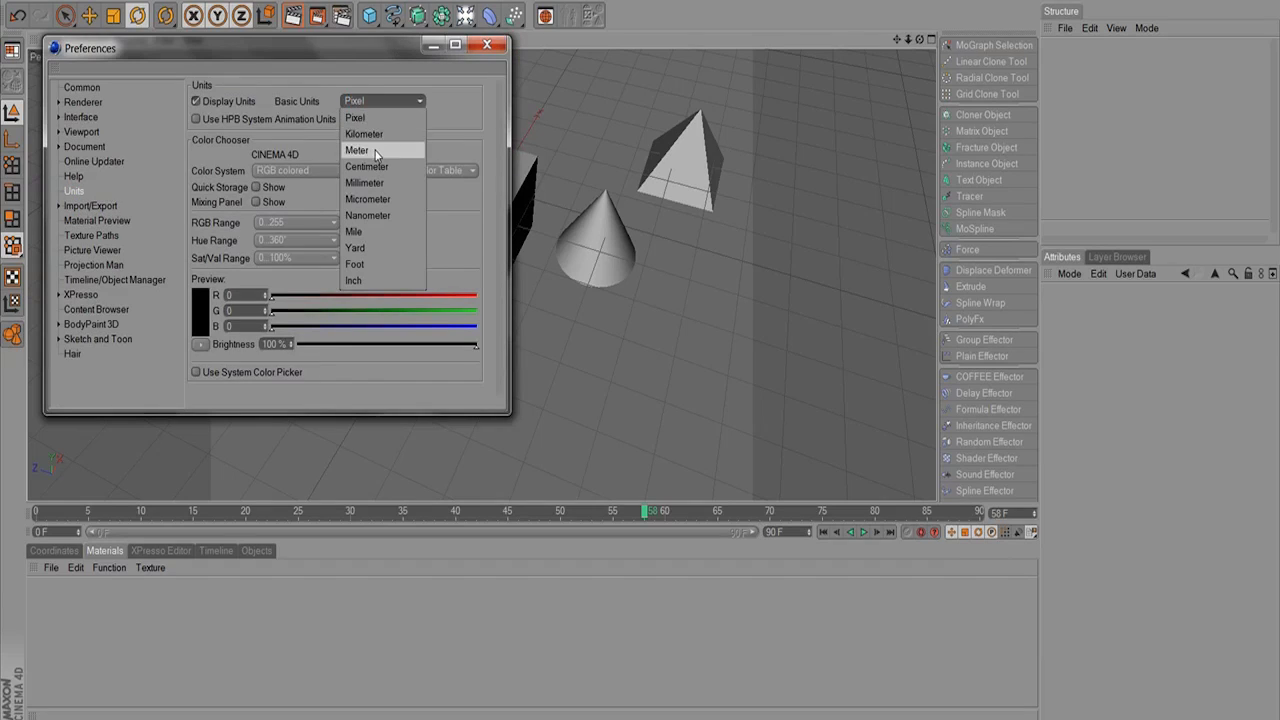
click(375, 145)
click(360, 101)
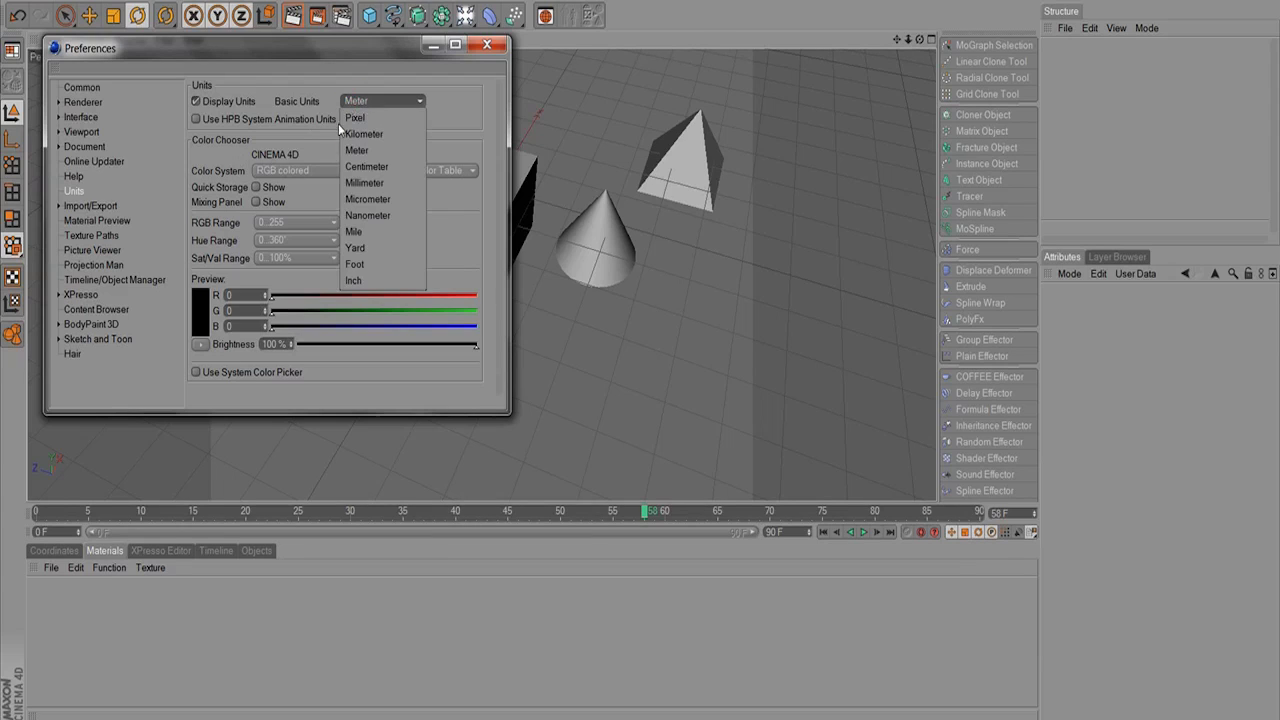
click(350, 112)
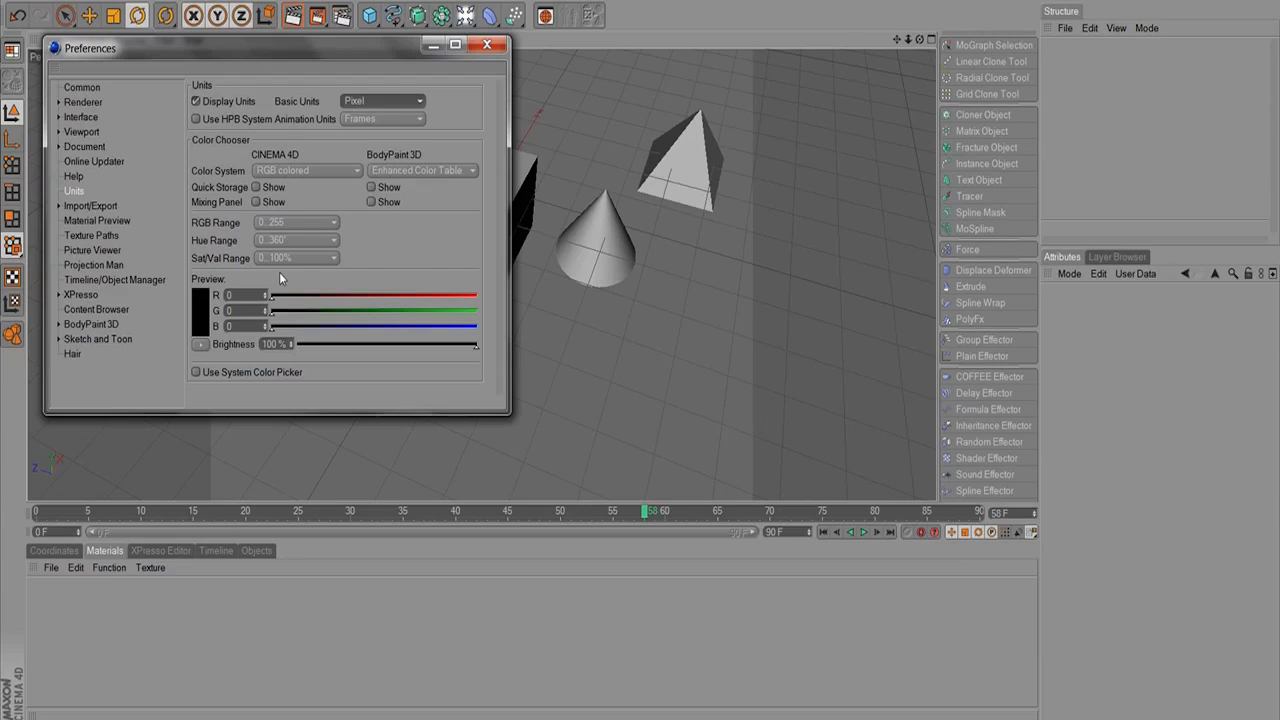
Check the available basic units, then try the Dark interface scheme in the Common preferences and return to Light.
click(381, 103)
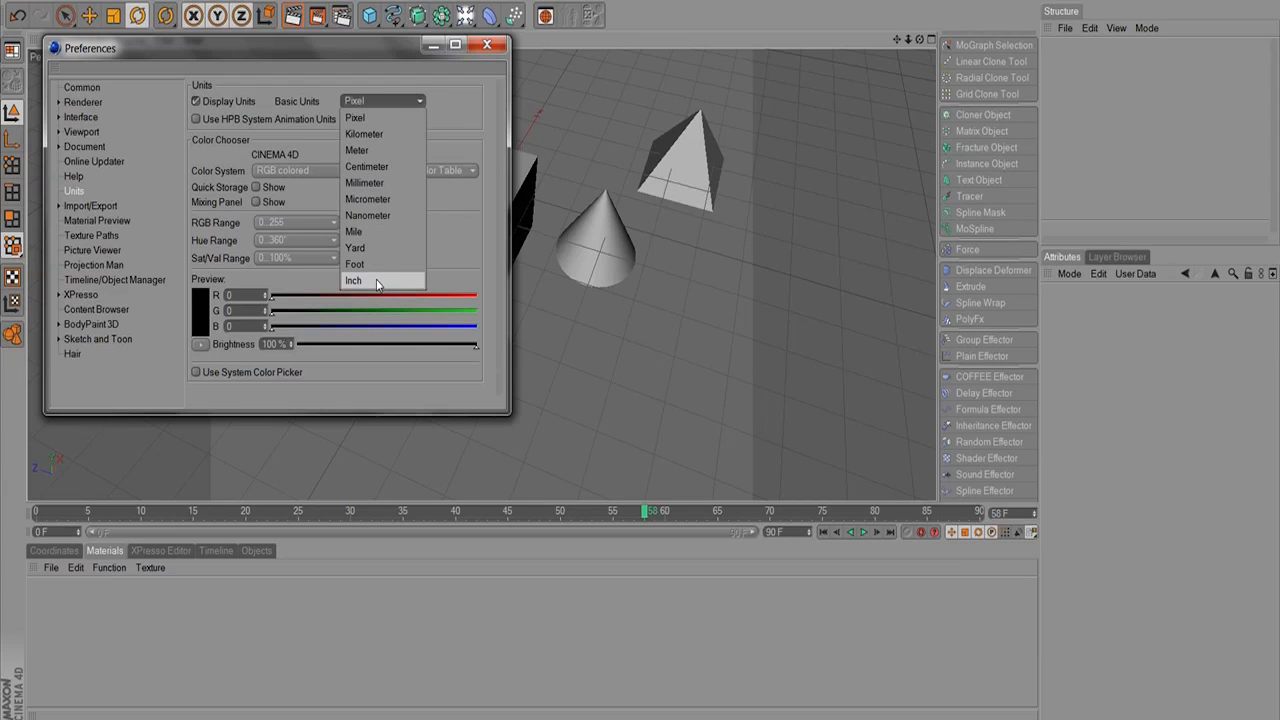
click(100, 399)
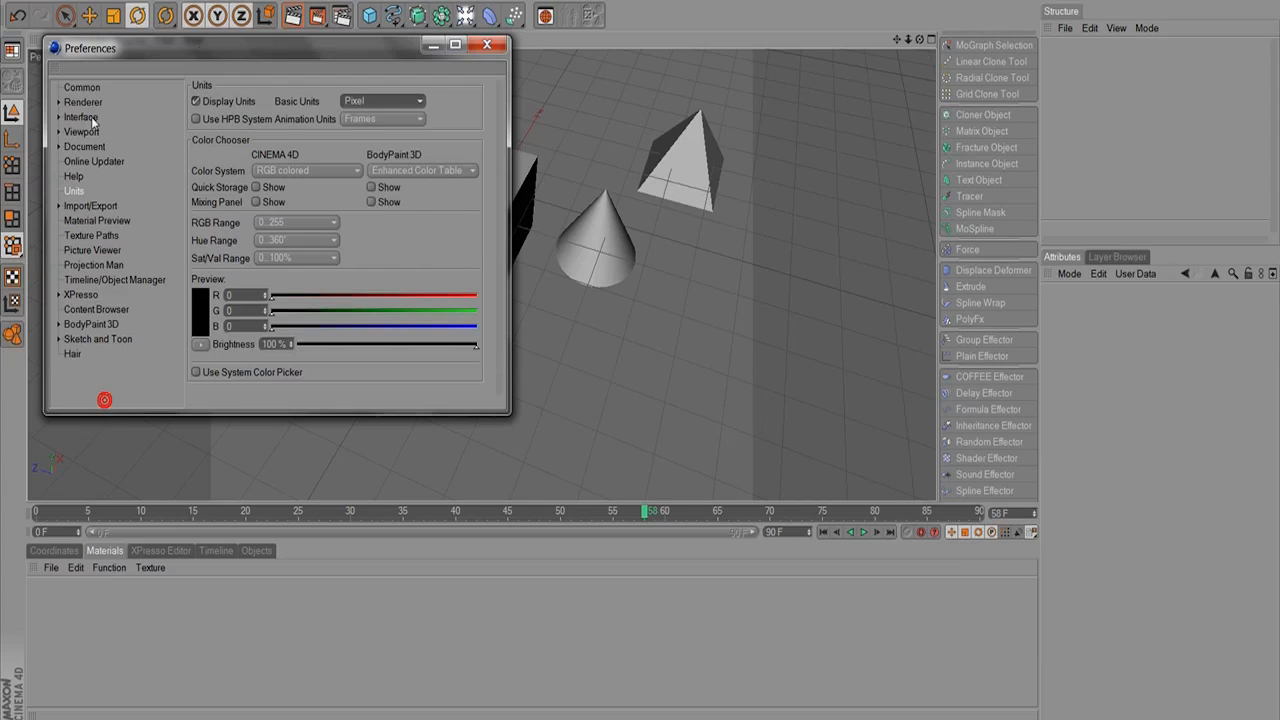
click(93, 89)
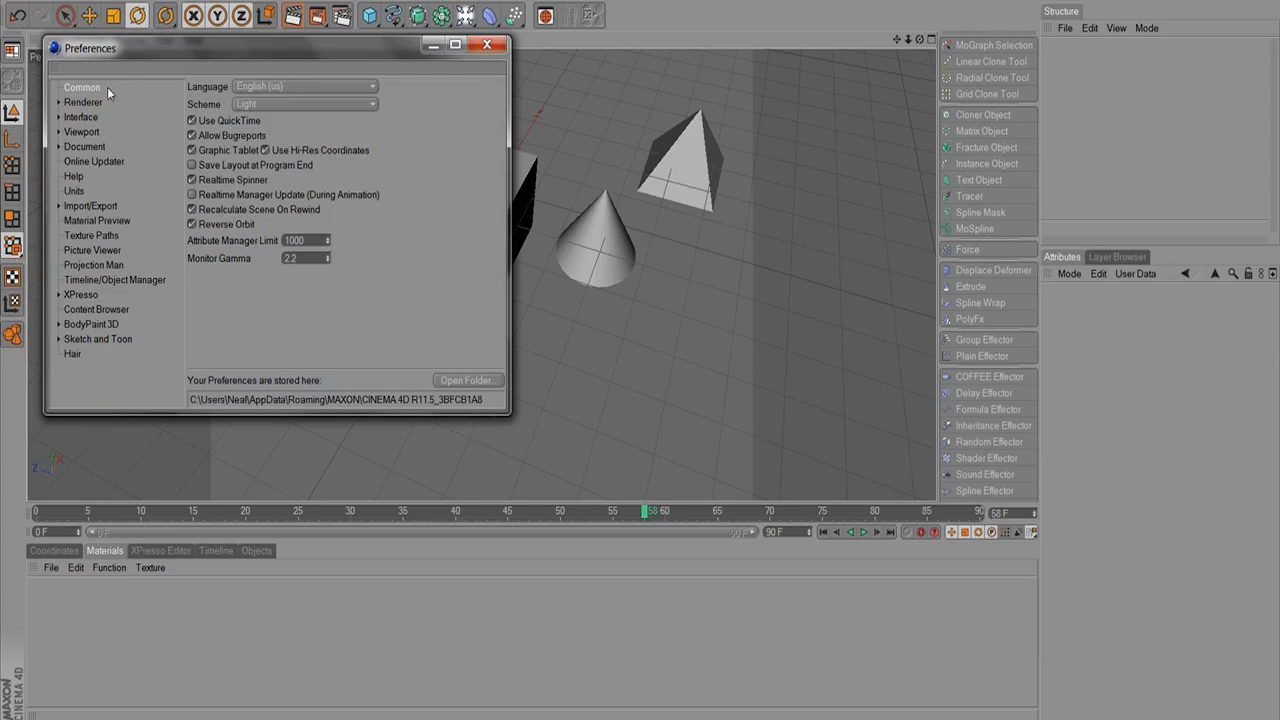
click(252, 104)
click(258, 119)
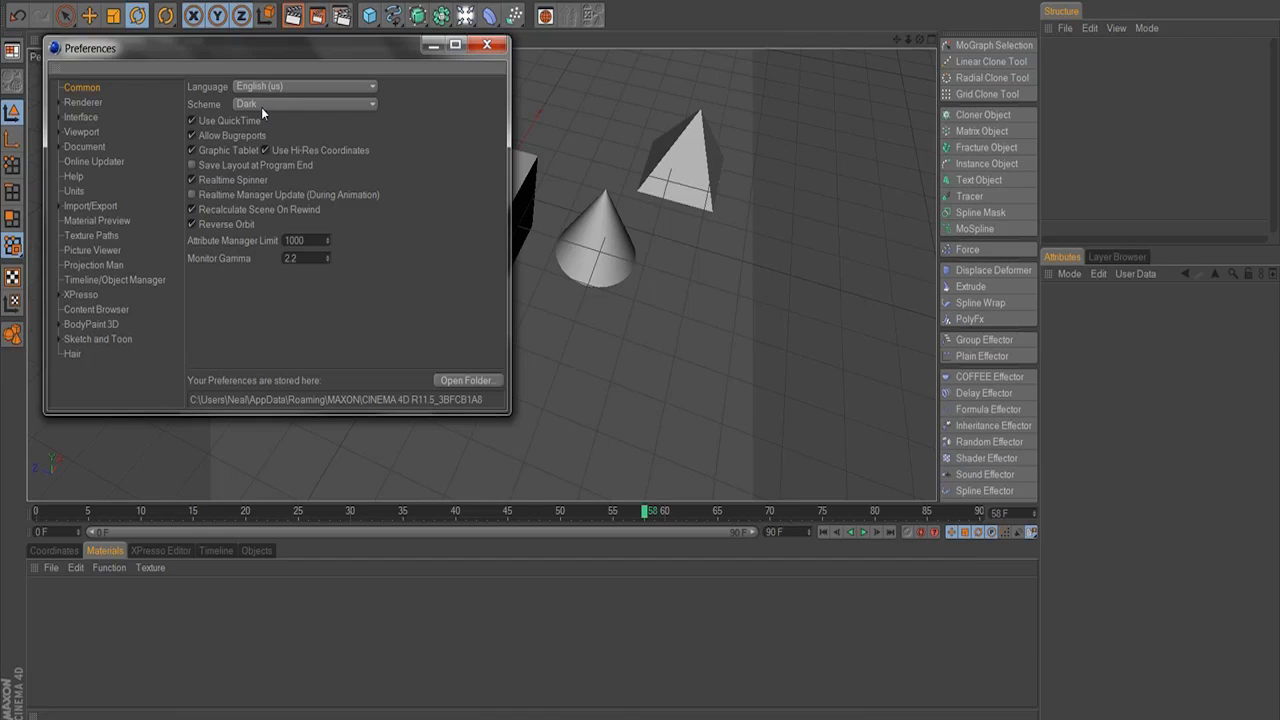
click(262, 104)
click(264, 120)
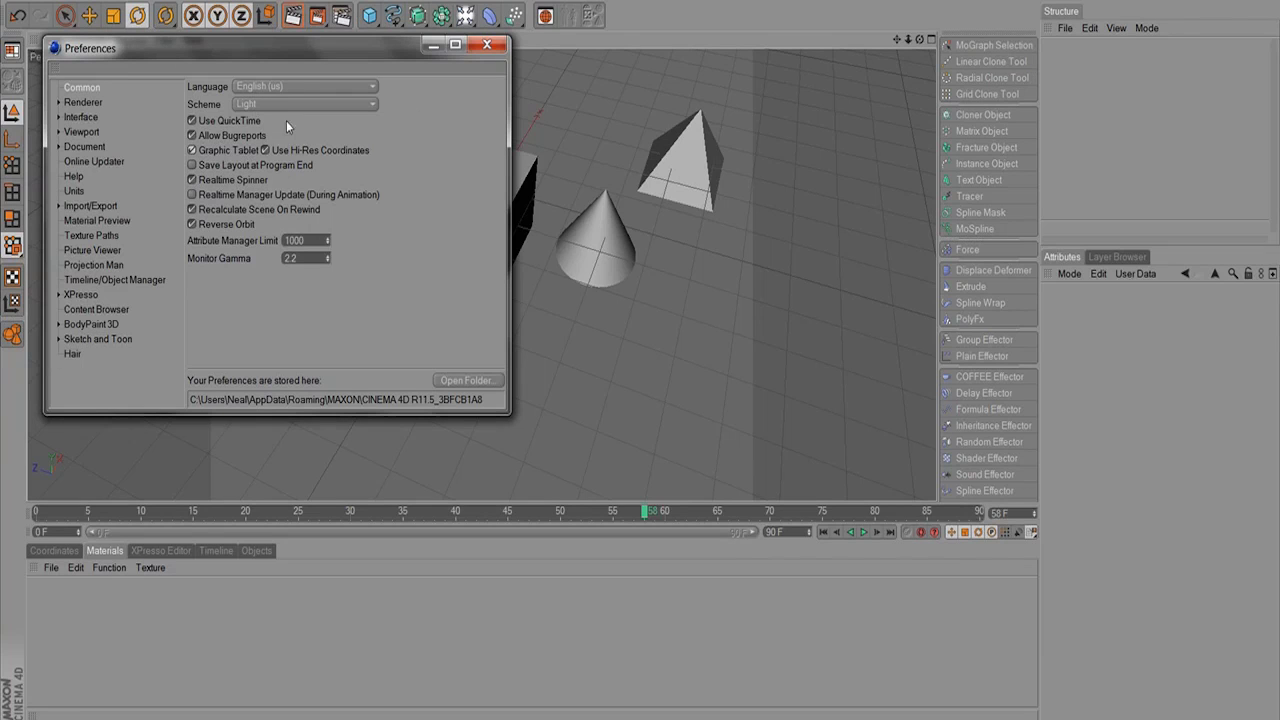
Test orbiting the viewport with Reverse Orbit turned off, re-enable the option and close the Preferences.
click(216, 223)
alt+drag(626, 218, 581, 272)
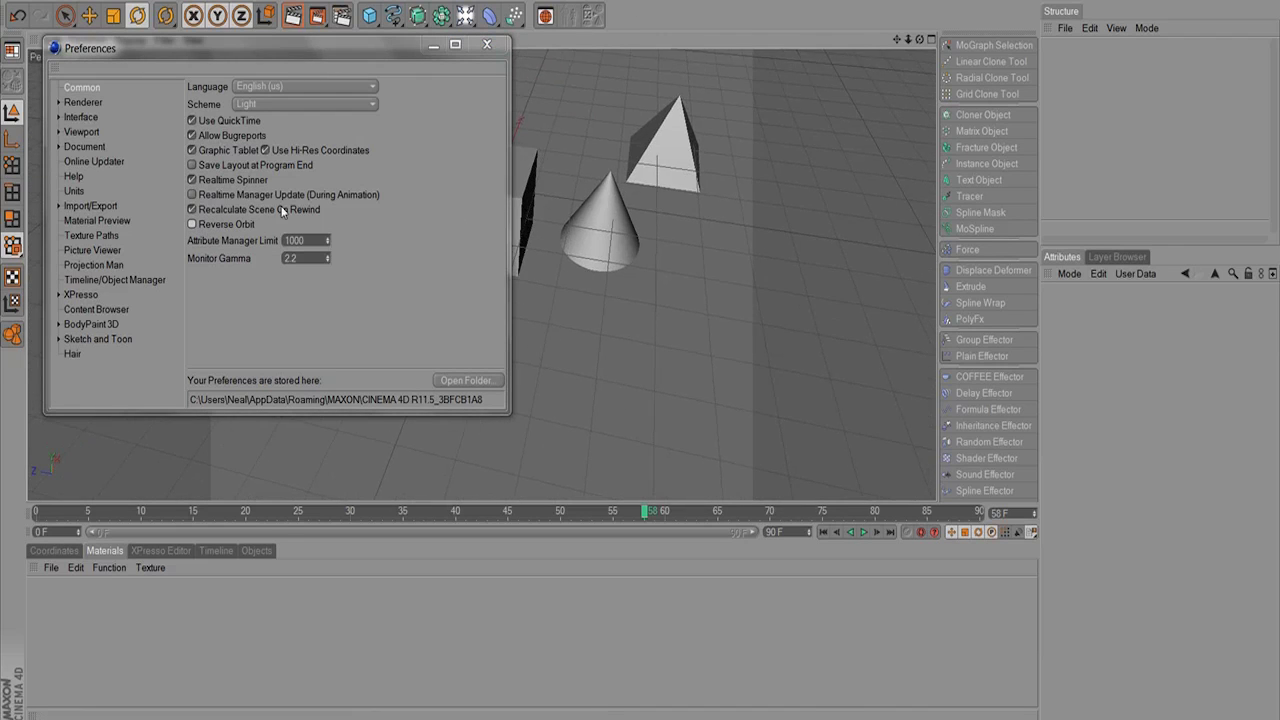
click(236, 222)
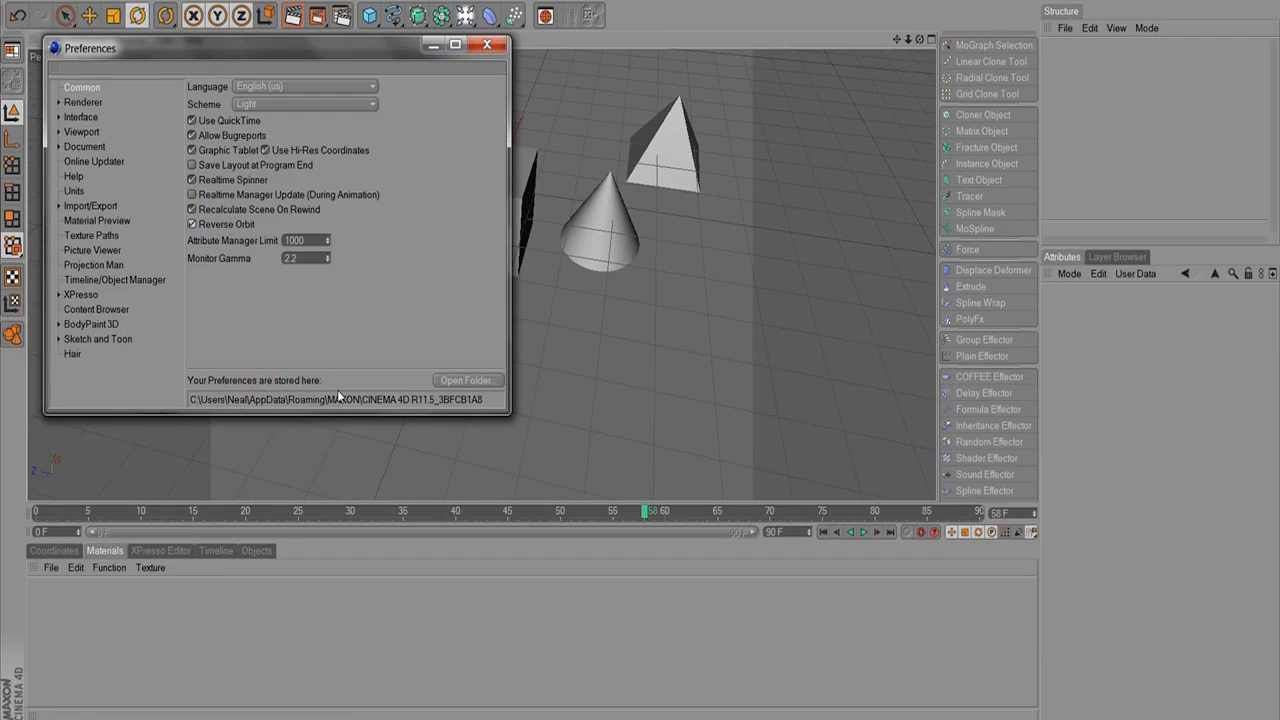
click(487, 45)
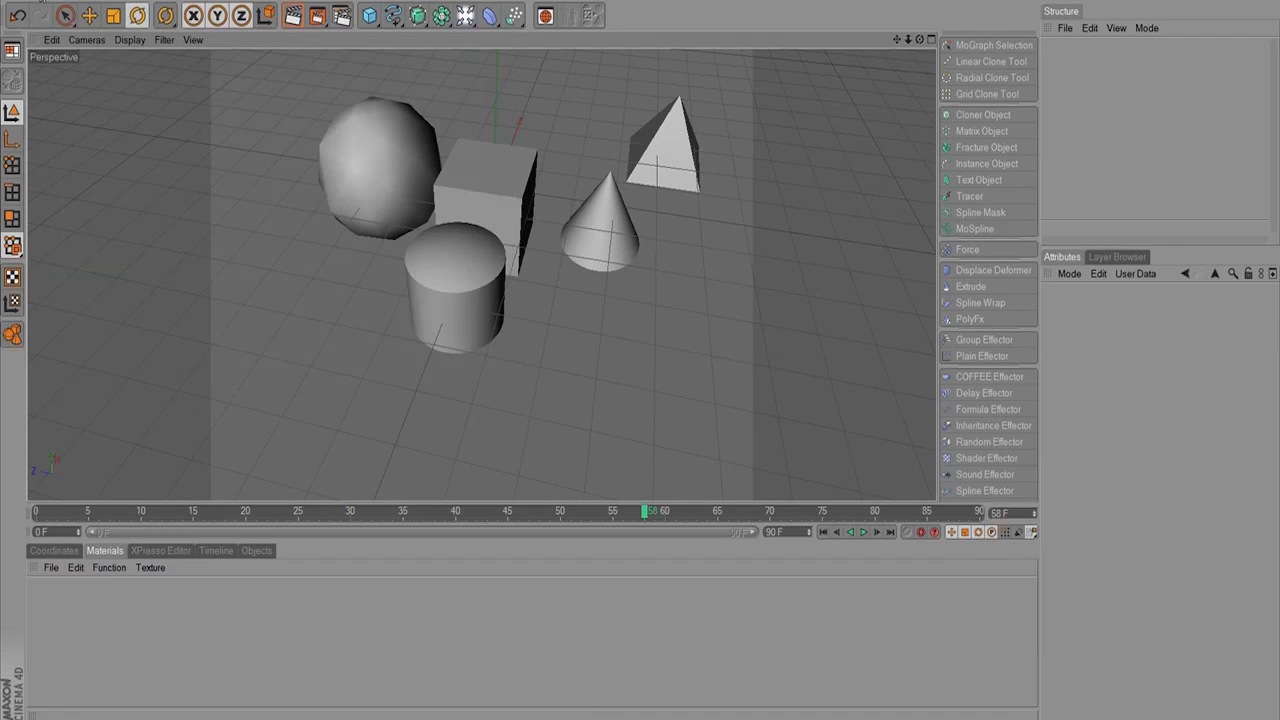
Open the Project Settings in a widened Attributes manager and examine the FPS, Minimum Time and Maximum Time fields.
click(37, 1)
click(124, 275)
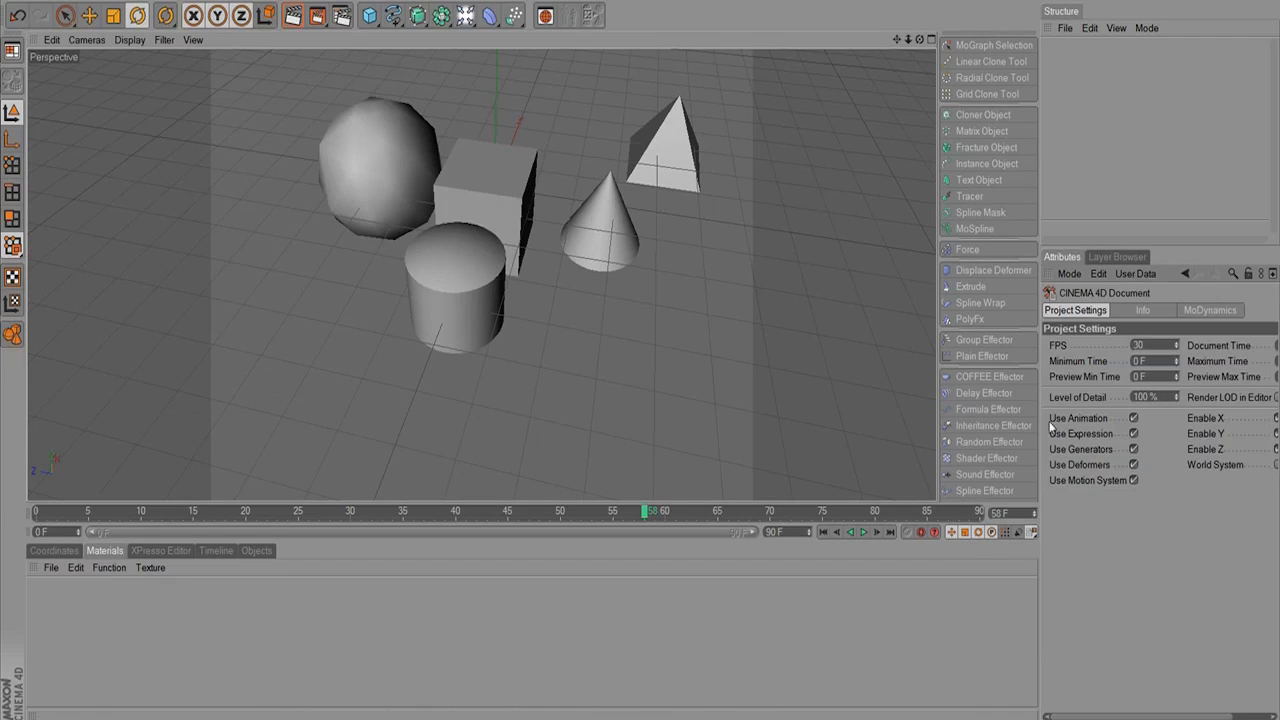
drag(1040, 424, 773, 471)
click(885, 343)
key(Tab)
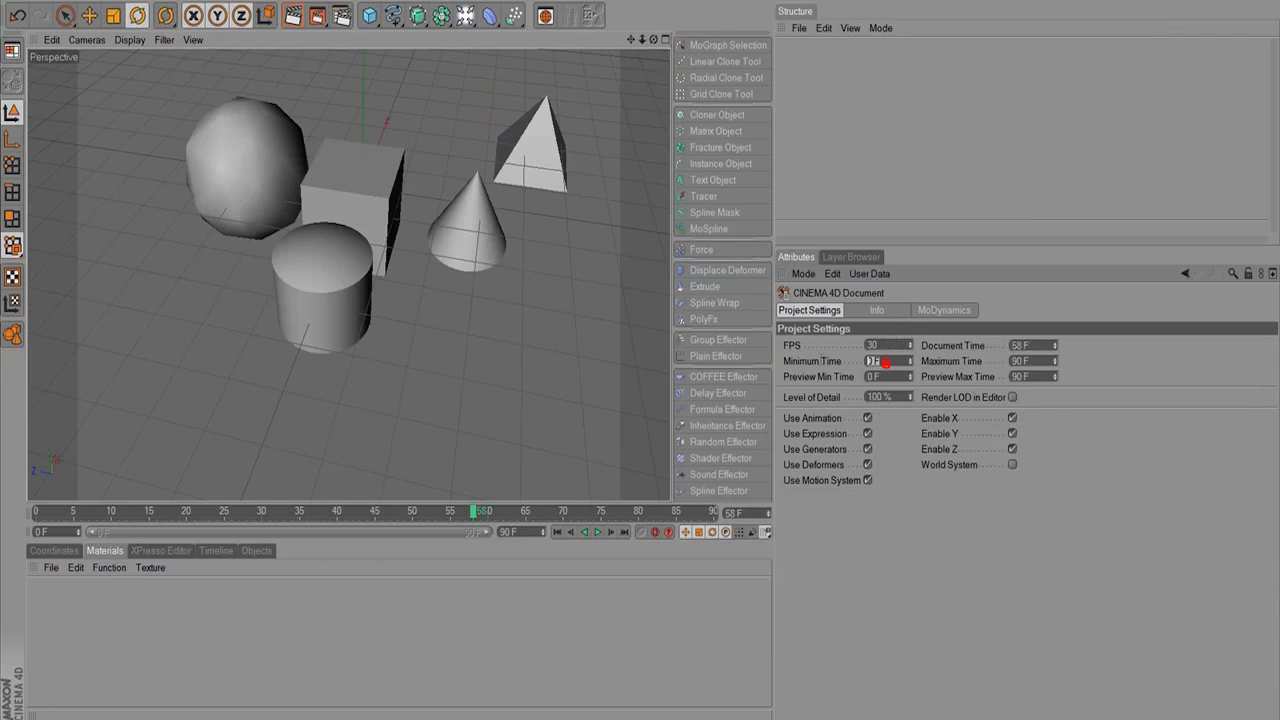
click(1025, 360)
double_click(1020, 364)
click(1017, 363)
Scrub through the timeline, return to frame 0 and shorten the preview range to end at 87 F.
drag(343, 516, 293, 516)
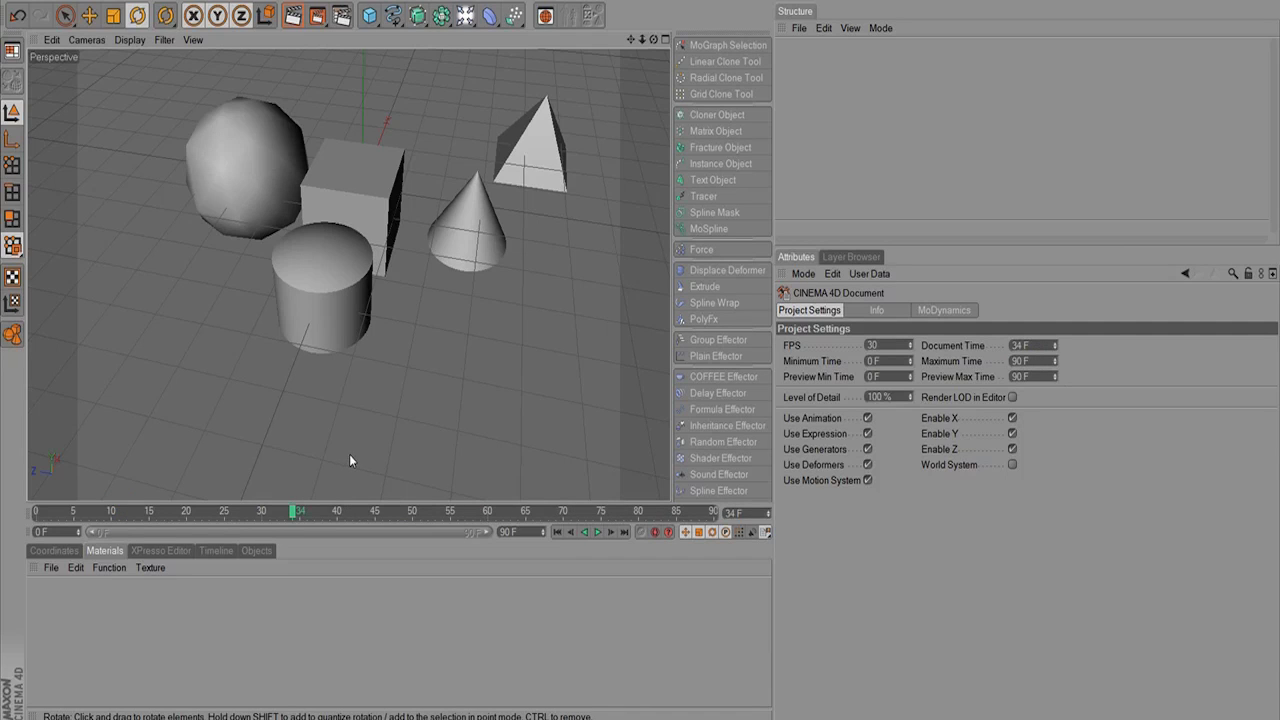
drag(293, 514, 455, 514)
drag(526, 469, 4, 566)
drag(484, 531, 535, 493)
mouse_move(187, 533)
mouse_down()
mouse_move(97, 546)
mouse_move(174, 526)
mouse_up()
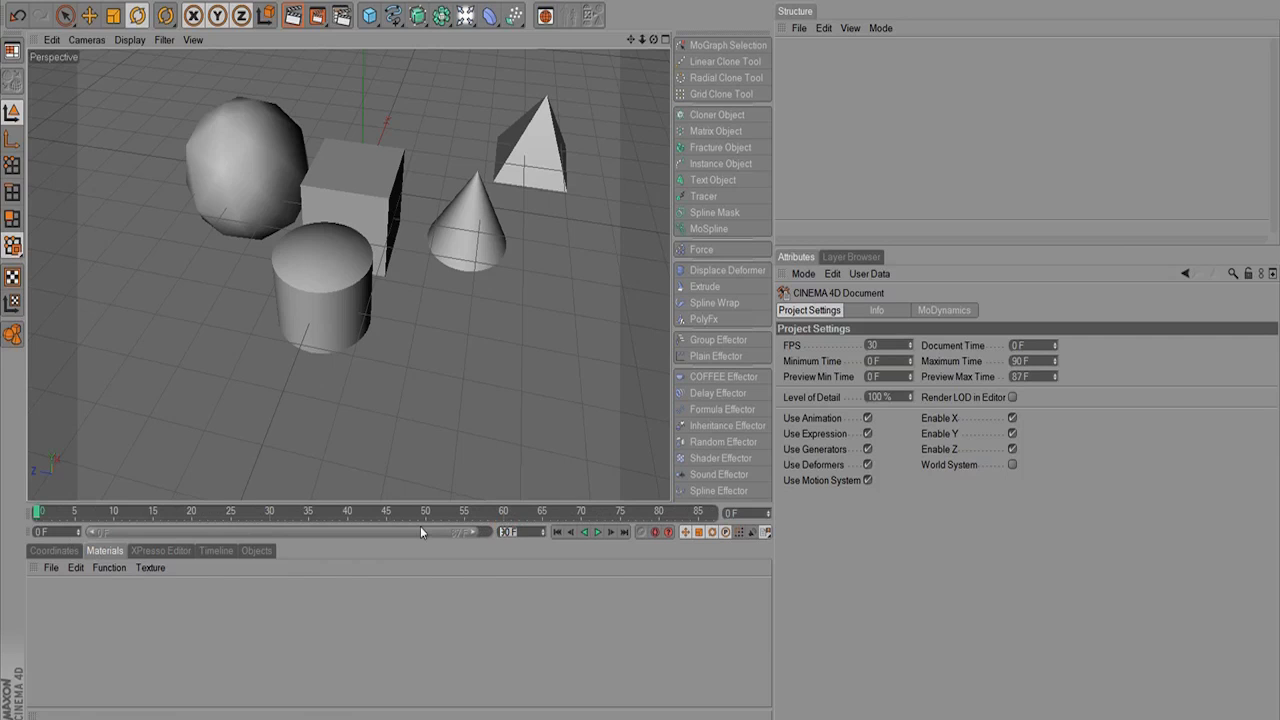
Set the project's end frame to 150 and extend the preview range to cover 0 to 150 F.
text(150)
key(Return)
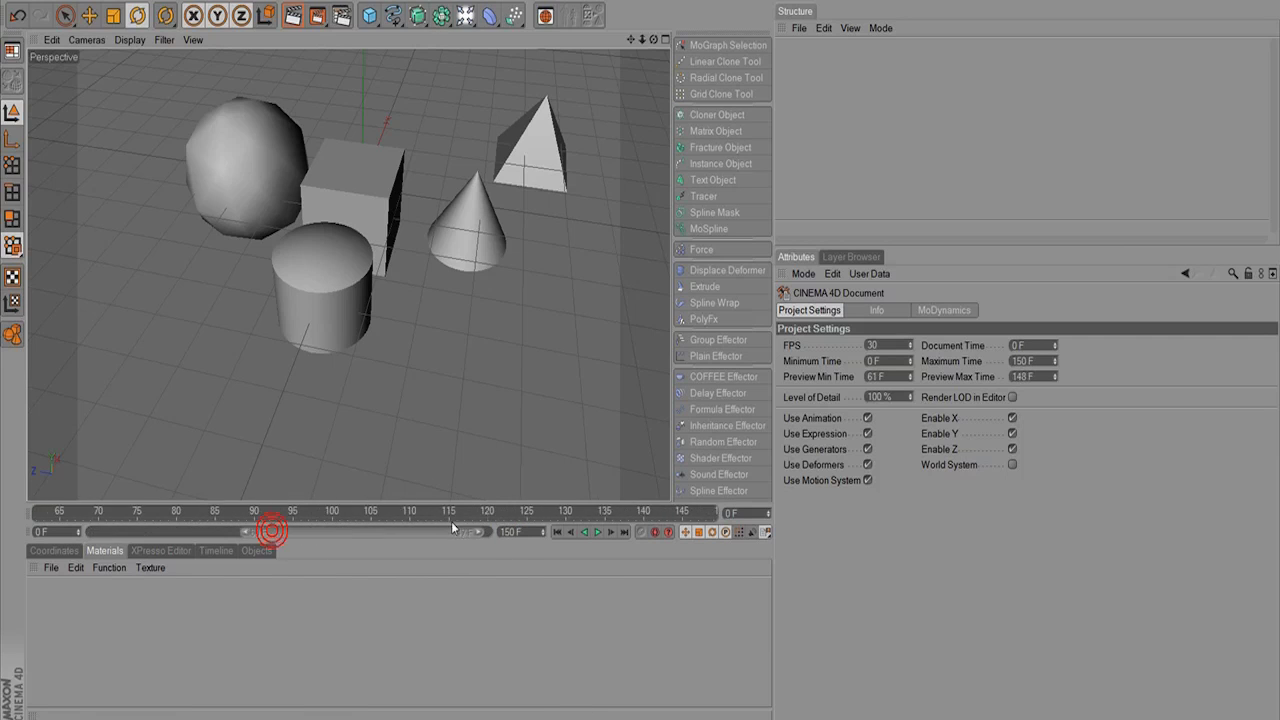
drag(326, 532, 511, 534)
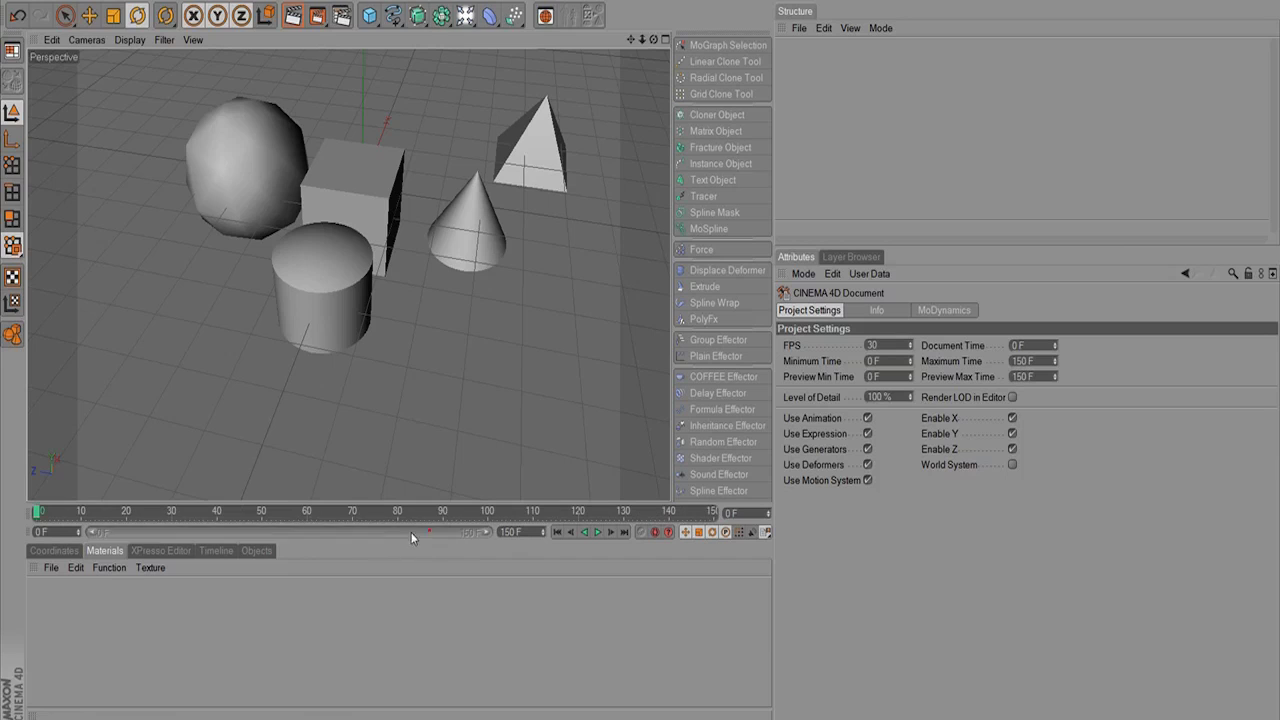
Scrub the extended timeline, play it forward from the start and return to frame 0.
drag(645, 511, 37, 511)
click(596, 532)
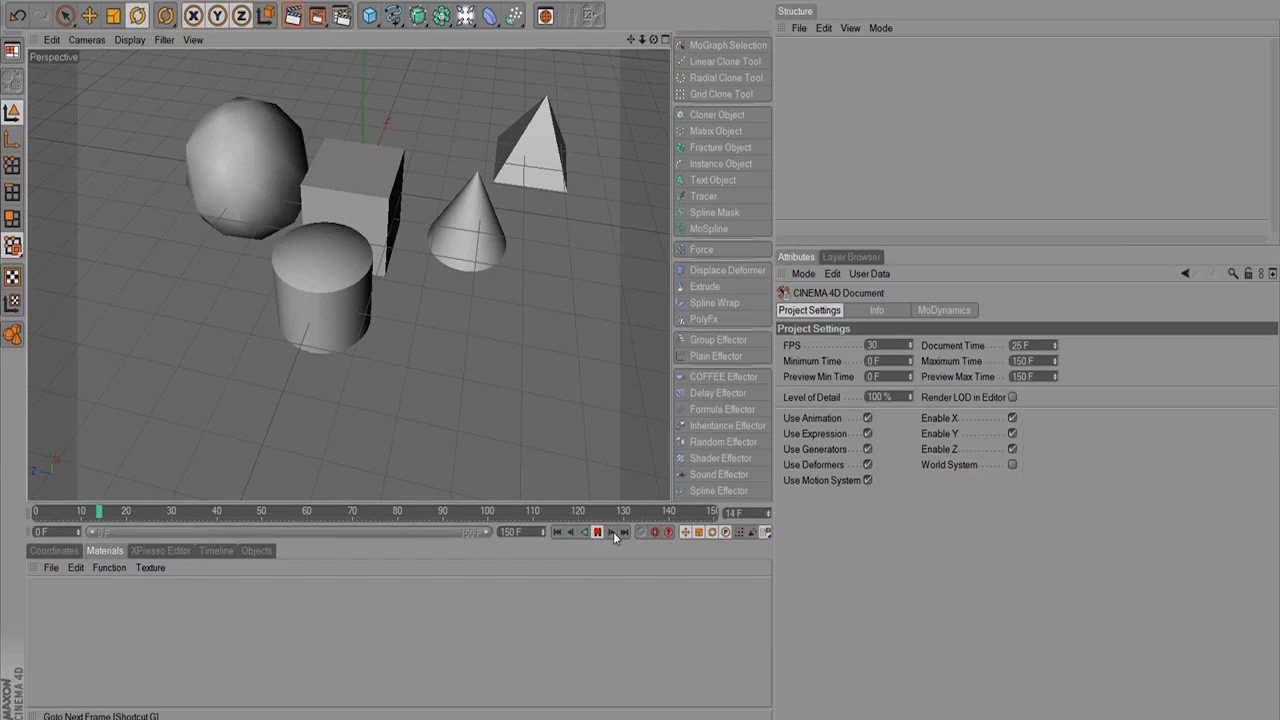
click(612, 532)
click(556, 532)
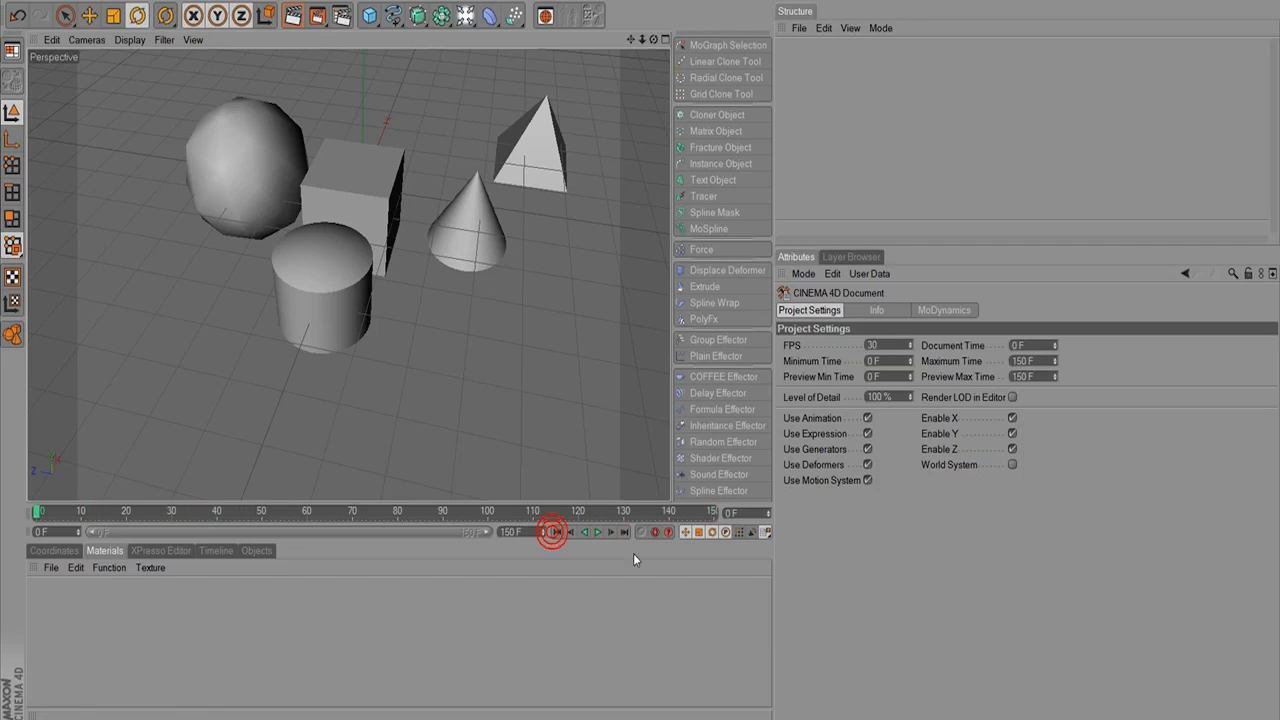
Clear the primitives from the scene and rearrange the managers with Objects beside Structure, a wider viewport and Materials shown.
click(343, 323)
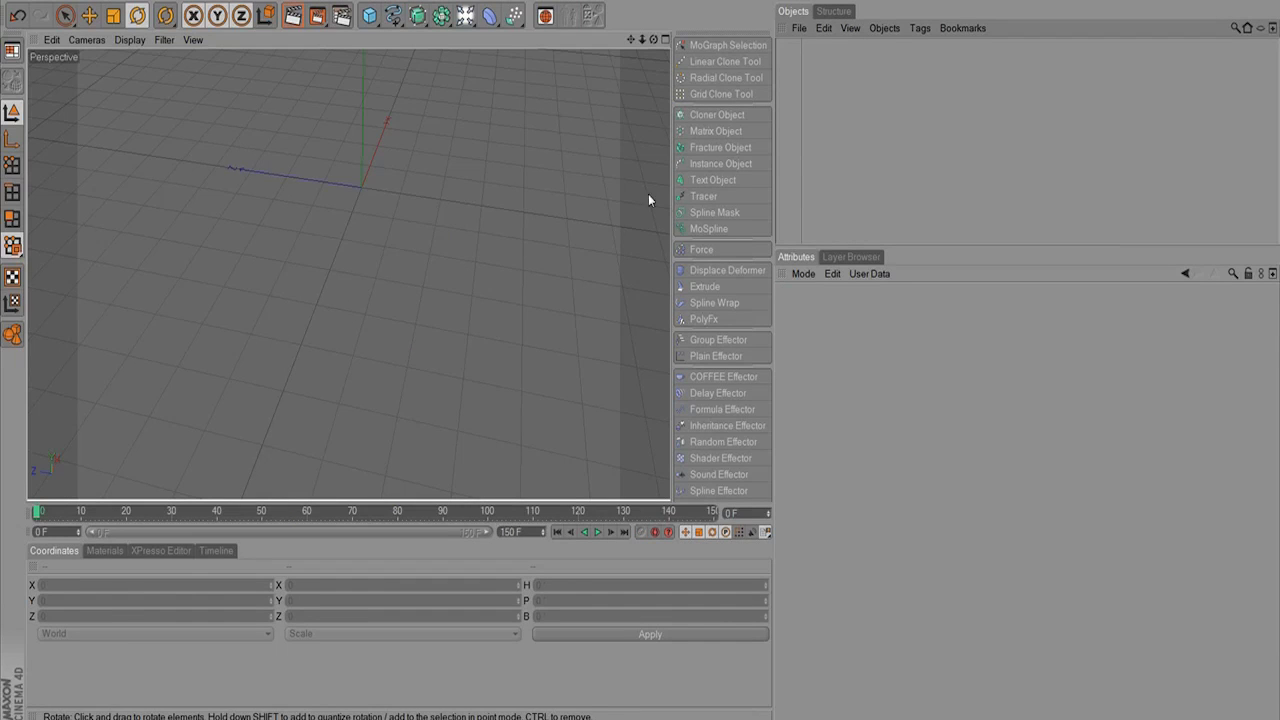
drag(774, 214, 1111, 197)
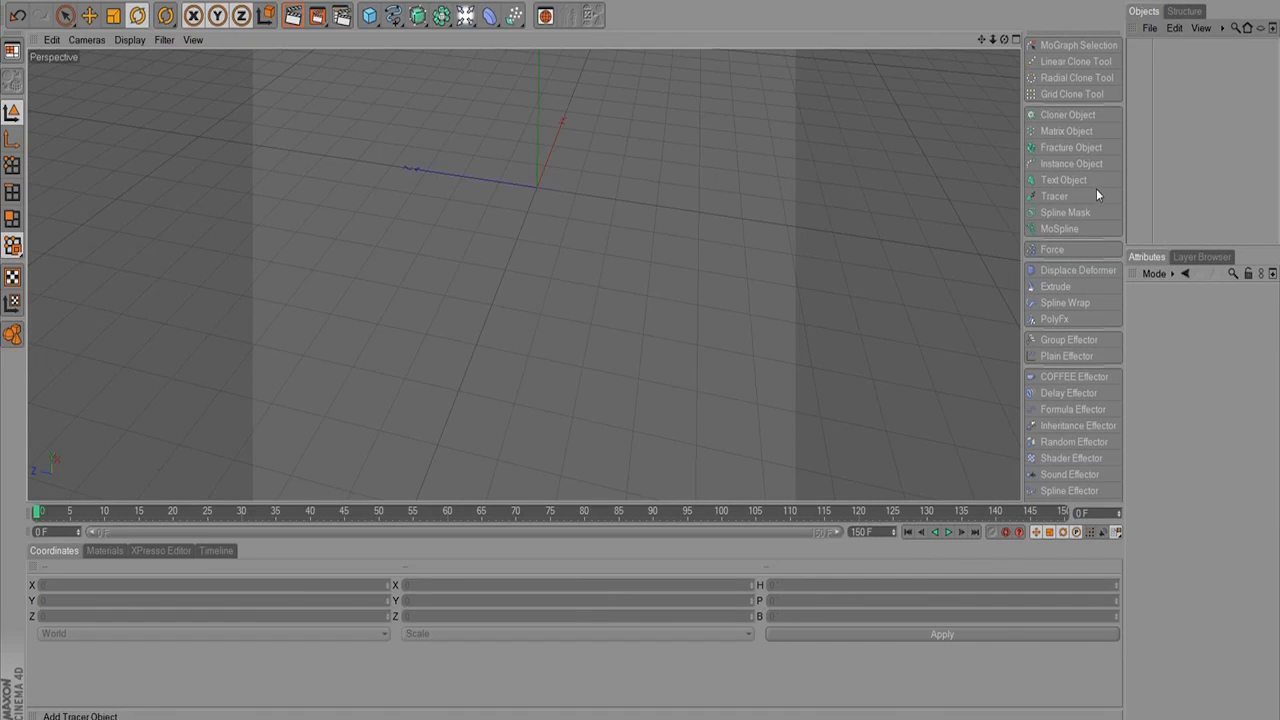
click(113, 549)
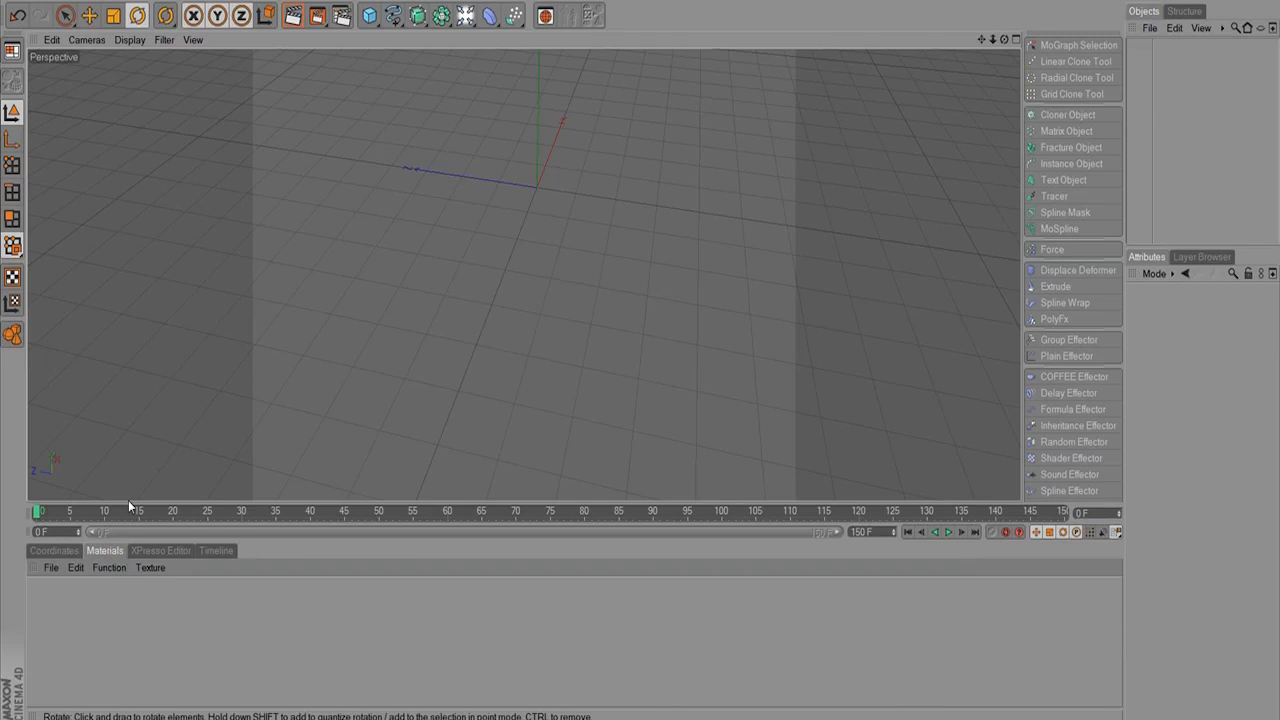
mouse_move(535, 288)
alt+mouse_down()
mouse_move(569, 188)
mouse_move(545, 282)
mouse_move(606, 231)
mouse_move(549, 309)
alt+mouse_up()
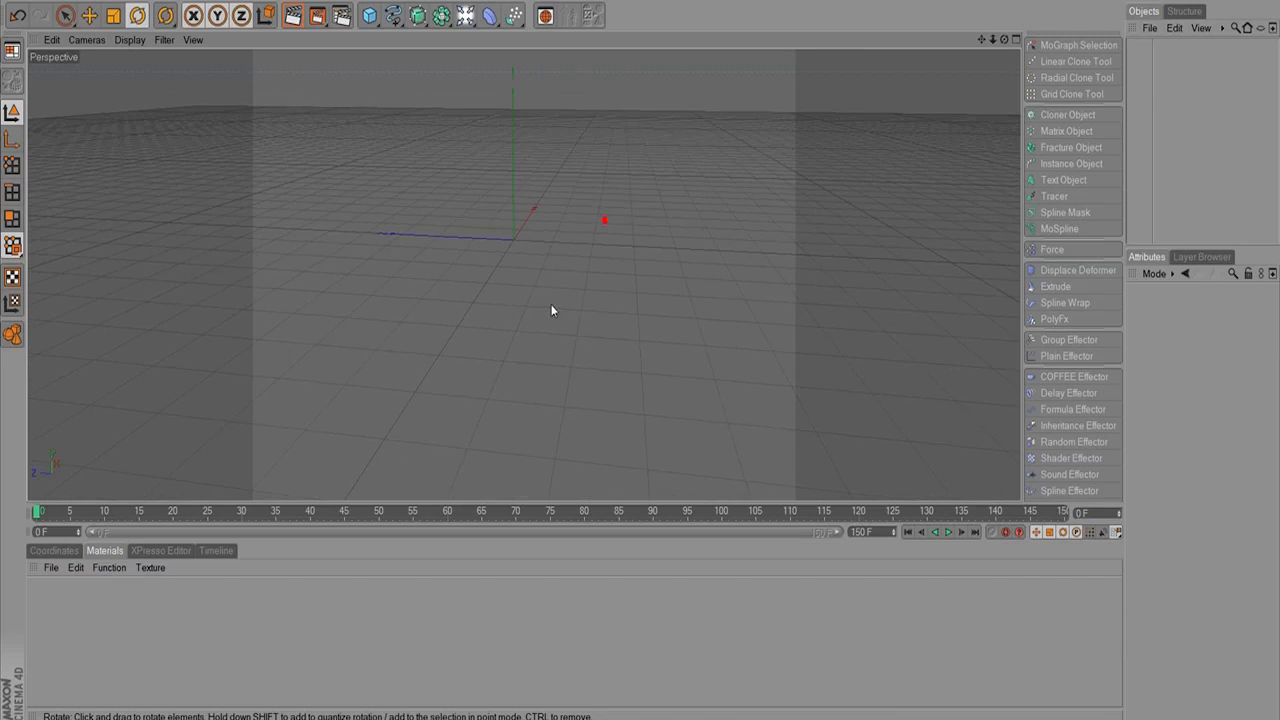